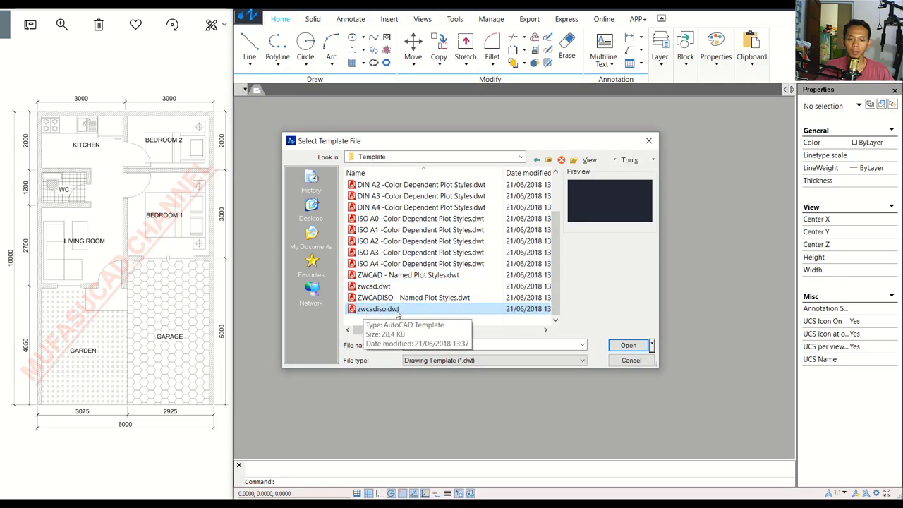
Step: Start a new drawing from the zwcadiso template
left_click(397, 314)
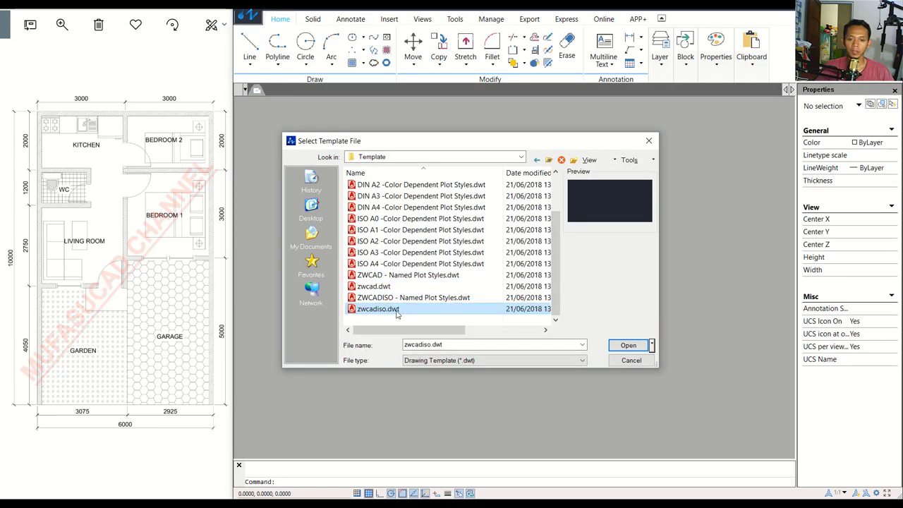
left_click(628, 345)
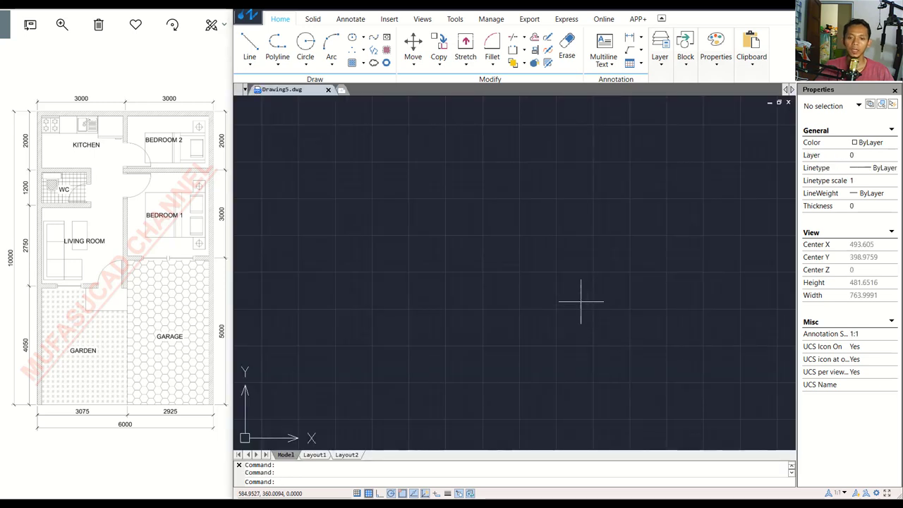
scroll(479, 262, "down", 2)
scroll(570, 221, "down", 3)
mouse_move(570, 221)
middle_mouse_down()
mouse_move(518, 265)
mouse_move(488, 246)
middle_mouse_up()
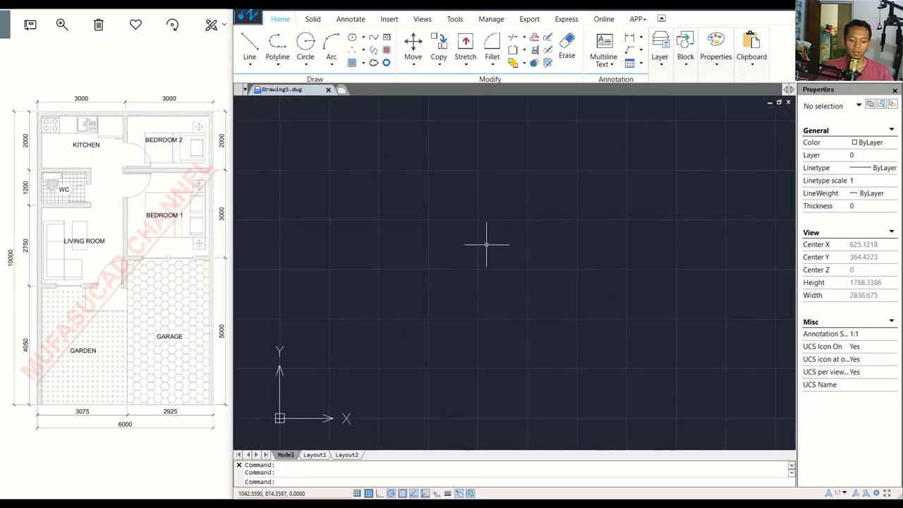
Step: Draw a 6000 by 10000 rectangle as the house outline using RECTANG with dimensions
type("rec")
key("Return")
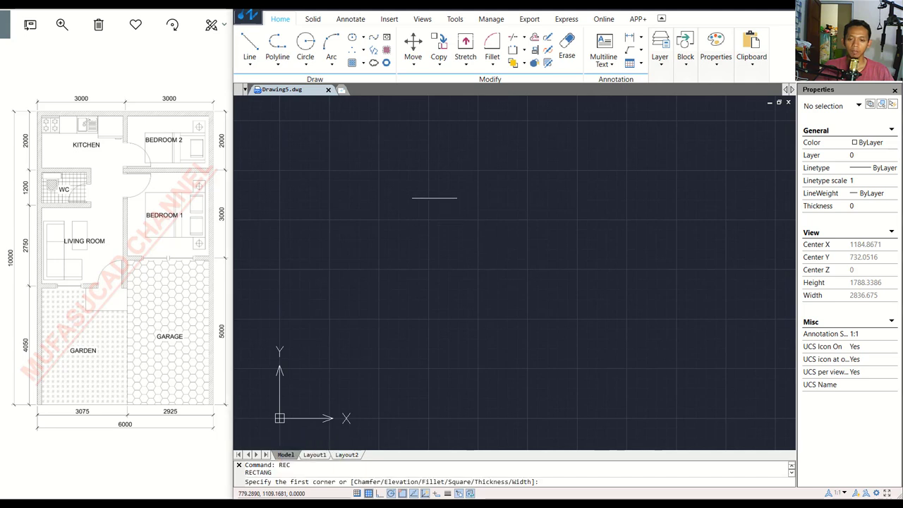
left_click(424, 170)
type("d")
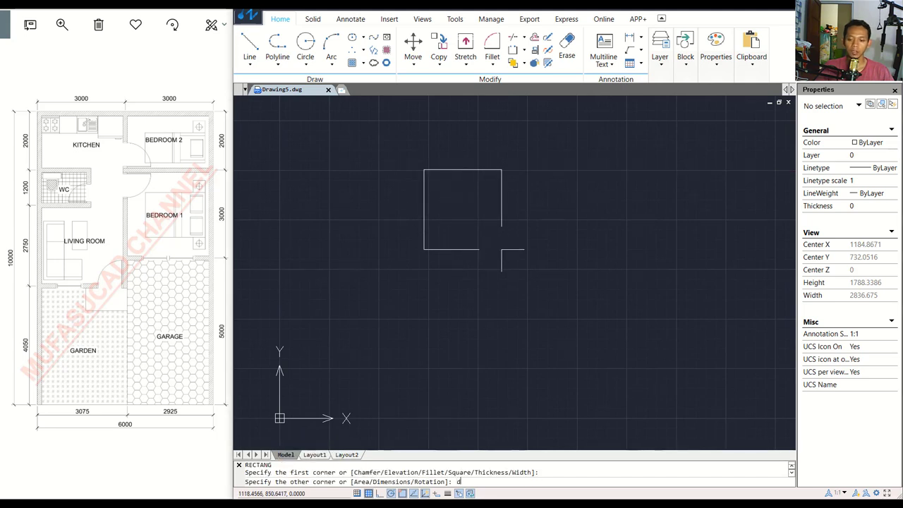
key("Return")
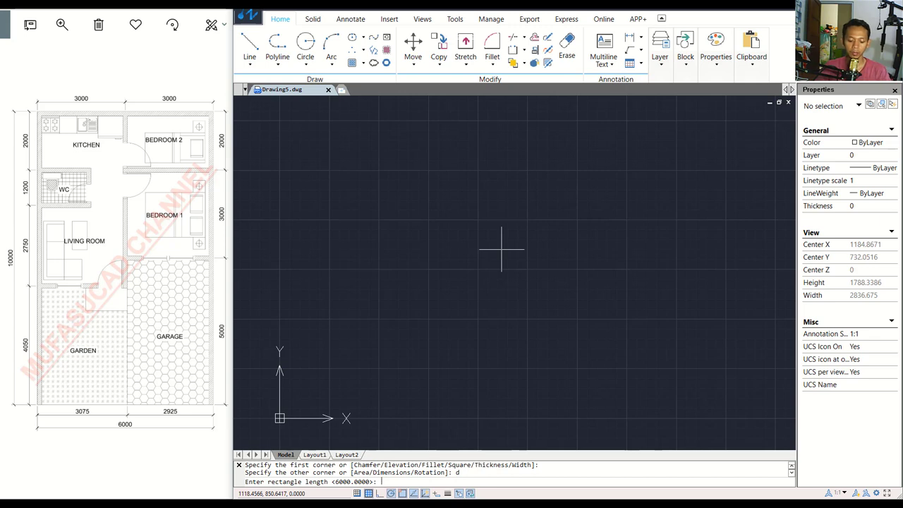
type("6000")
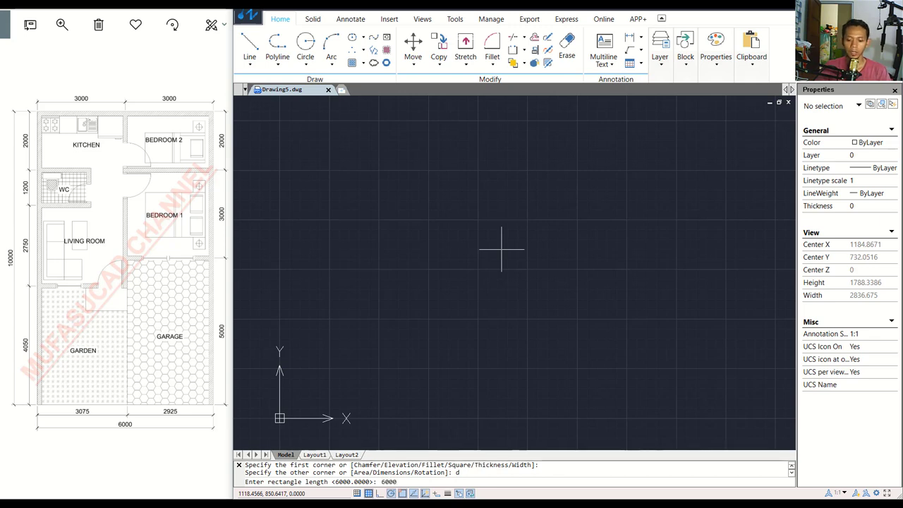
key("Return")
type("10000")
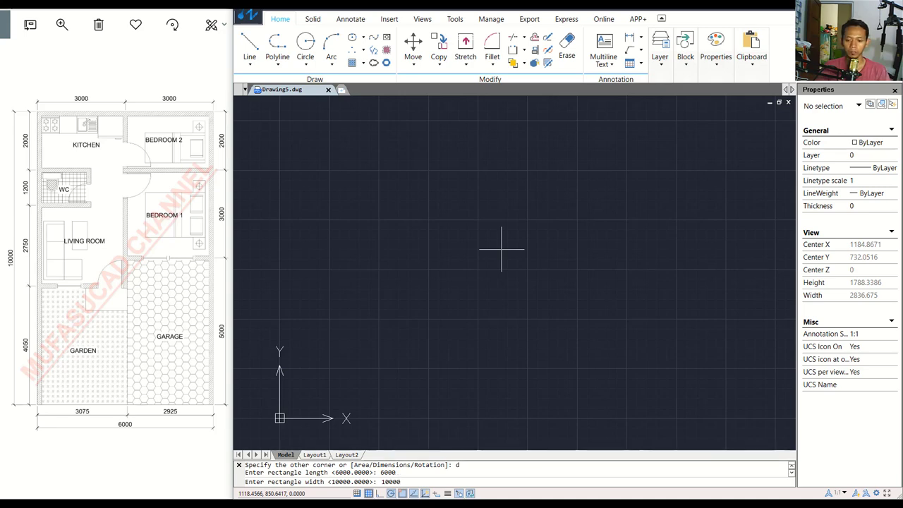
key("Return")
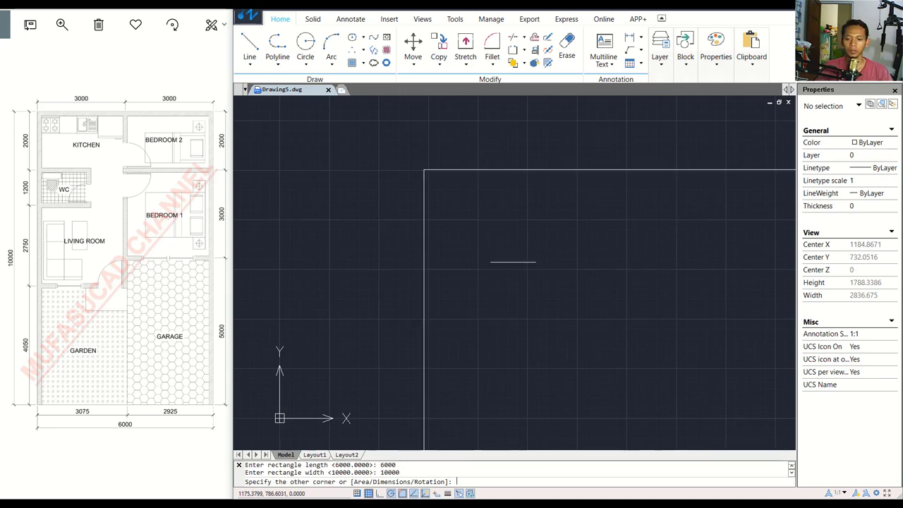
left_click(518, 262)
scroll(529, 262, "down", 2)
scroll(585, 306, "down", 2)
middle_click_drag(585, 305, 506, 268)
scroll(477, 268, "up", 2)
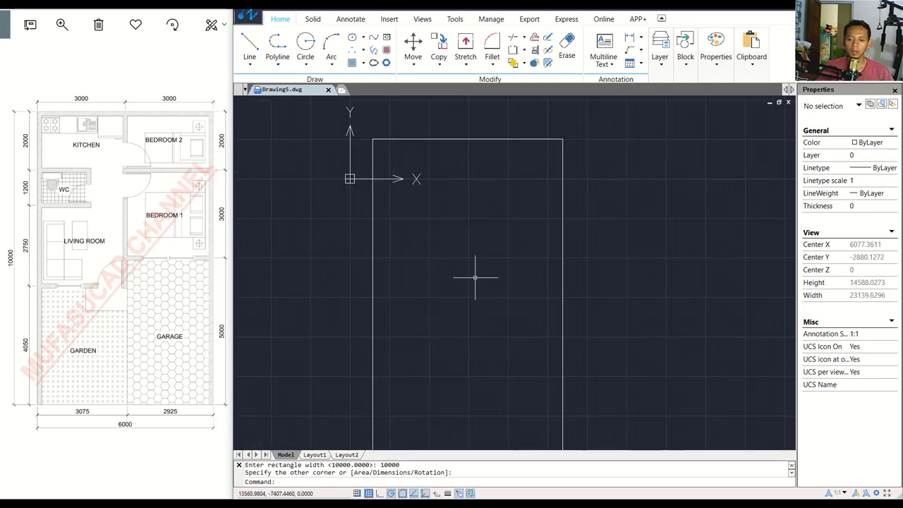
Step: Offset the rectangle 150 inward to form the inner wall line
type("of")
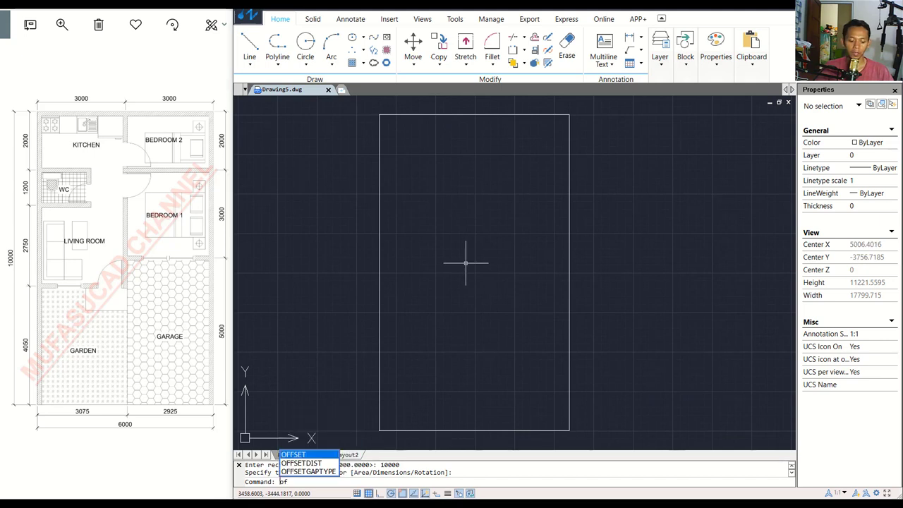
type("fset")
key("Return")
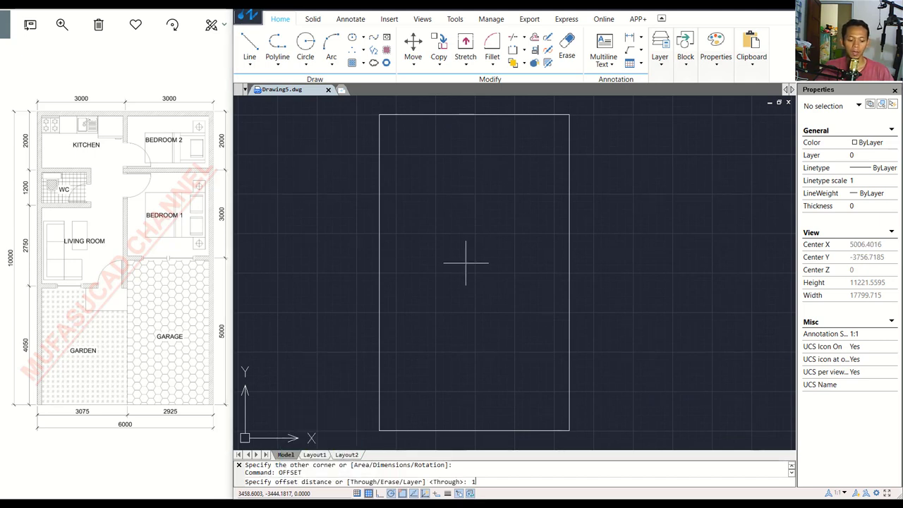
type("50")
key("Return")
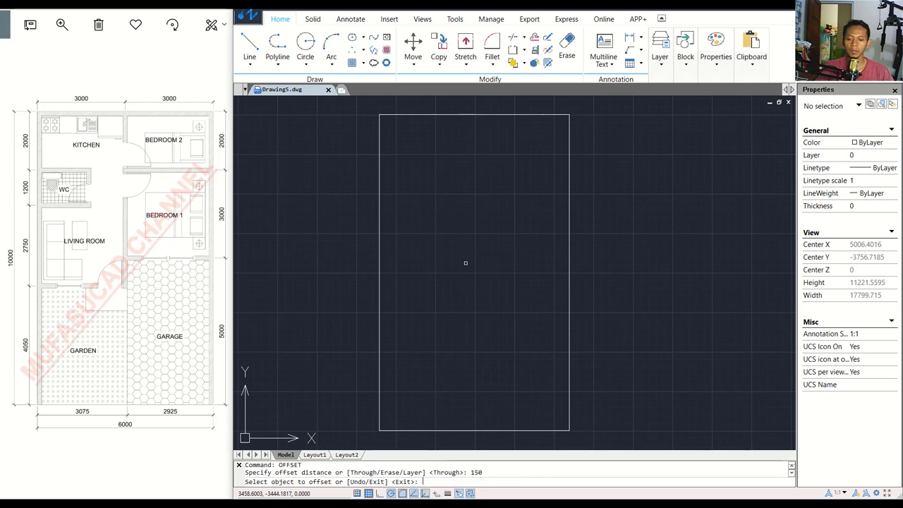
left_click(383, 267)
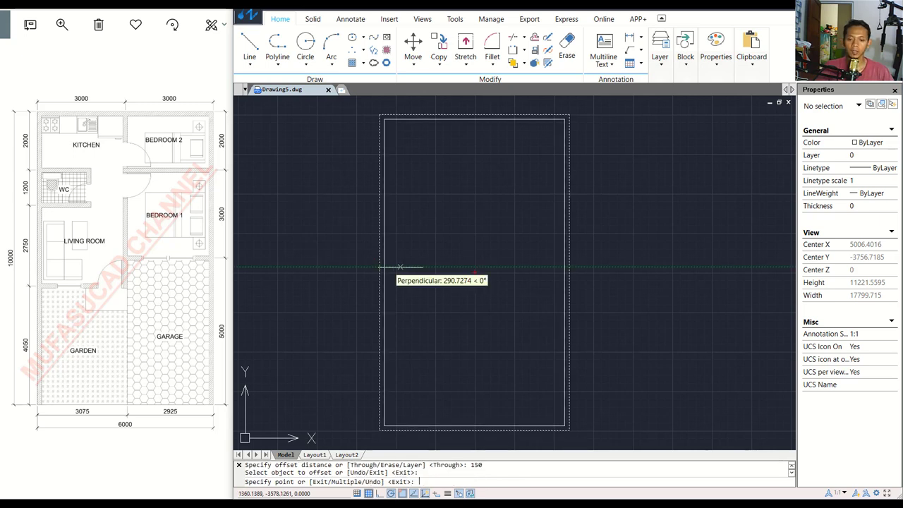
left_click(392, 274)
key("Return")
middle_click_drag(433, 332, 419, 256)
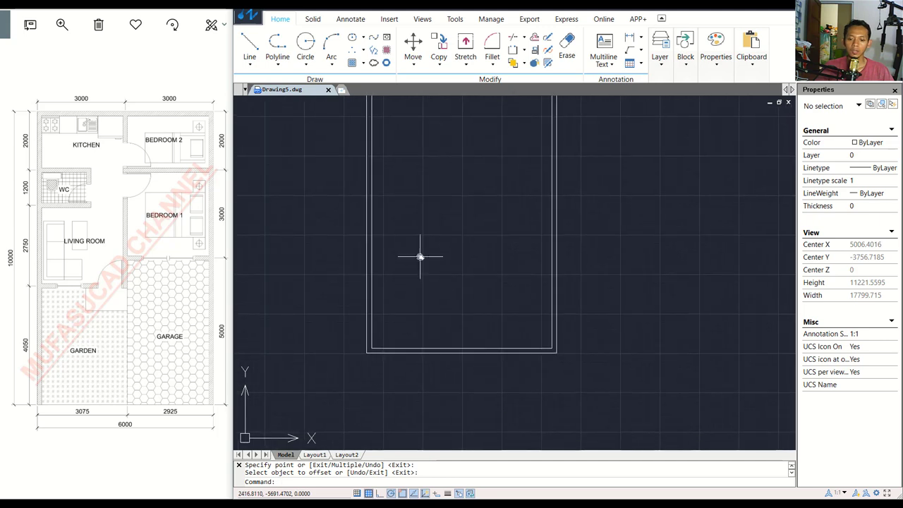
scroll(411, 316, "up", 2)
Step: Explode both rectangles into separate lines
type("exp")
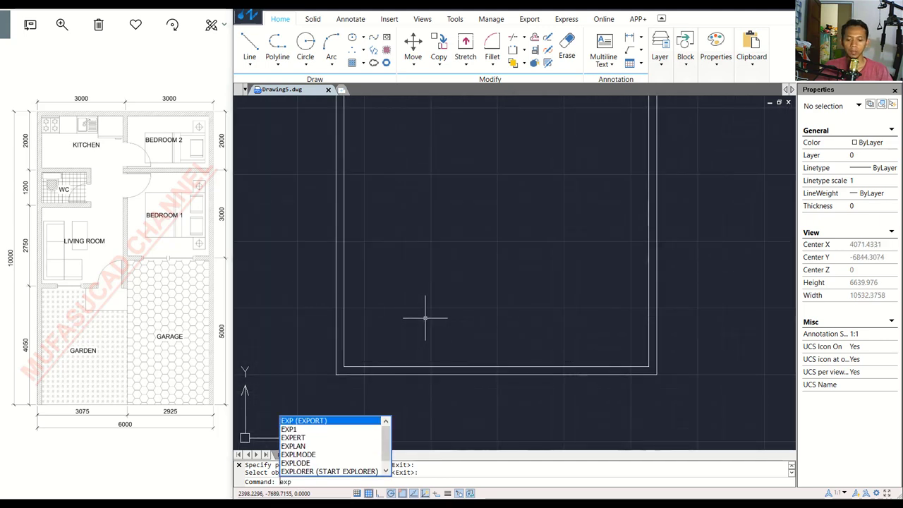
type("lo")
key("Return")
left_click(418, 268)
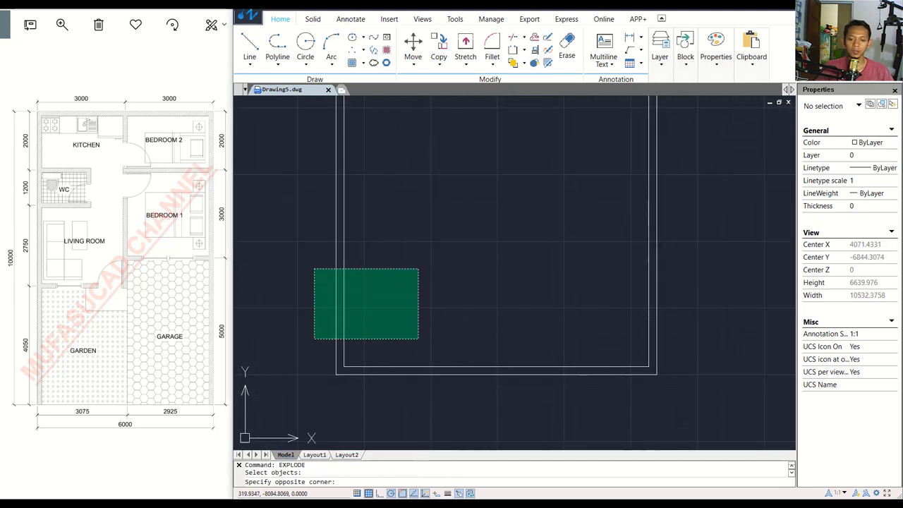
left_click(314, 338)
key("Return")
Step: Extend the inner left and right wall lines down to the outer bottom edge
scroll(381, 350, "up", 1)
type("t")
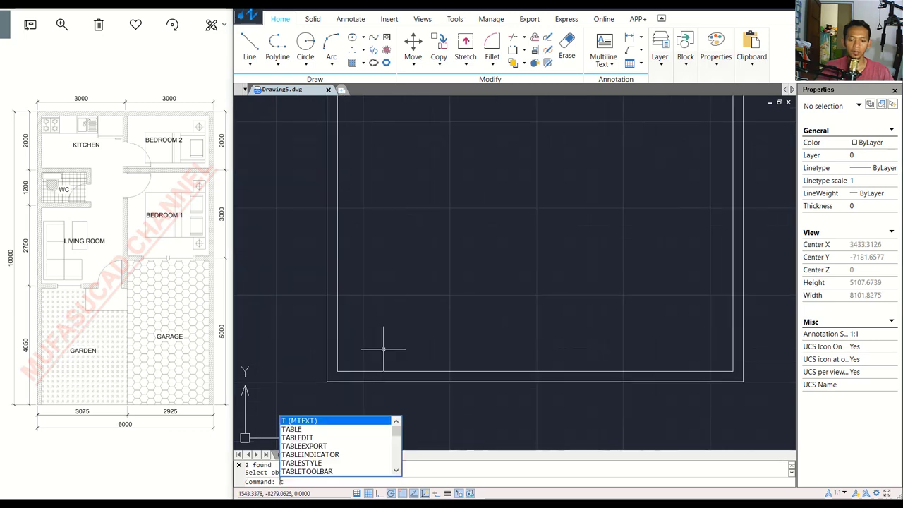
type("r")
key("Return")
key("Return")
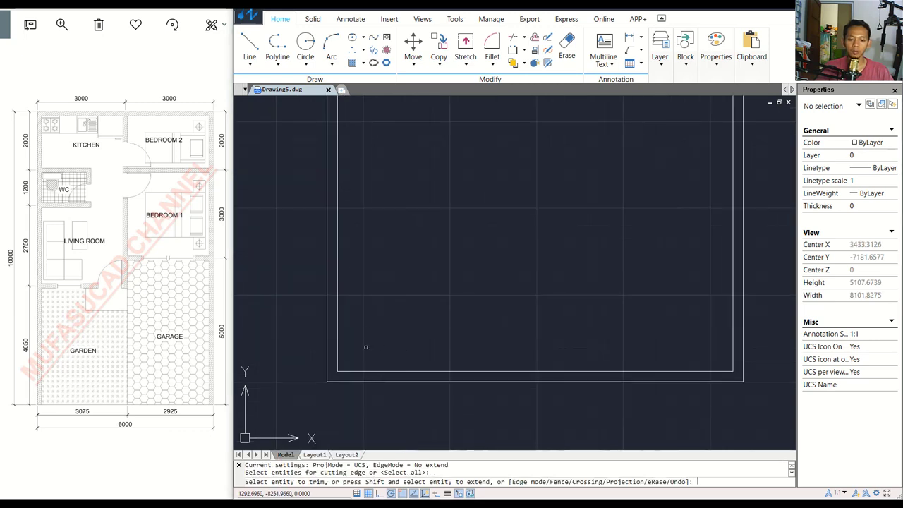
left_click(337, 363)
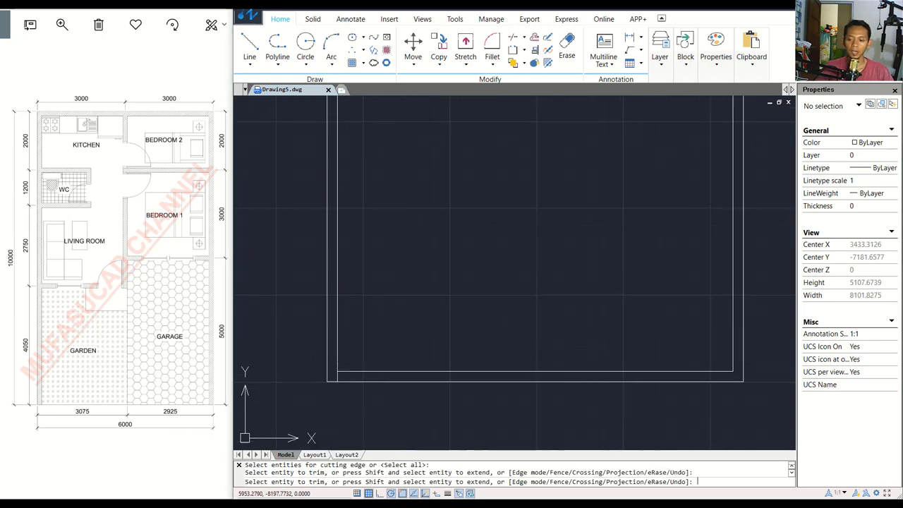
left_click(732, 363)
key("Return")
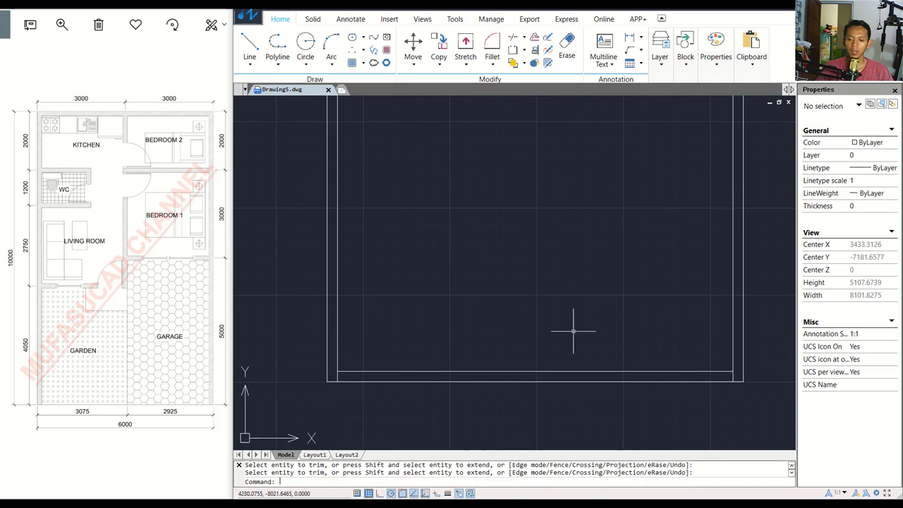
Step: Delete the inner bottom wall line
left_click(541, 342)
left_click(485, 377)
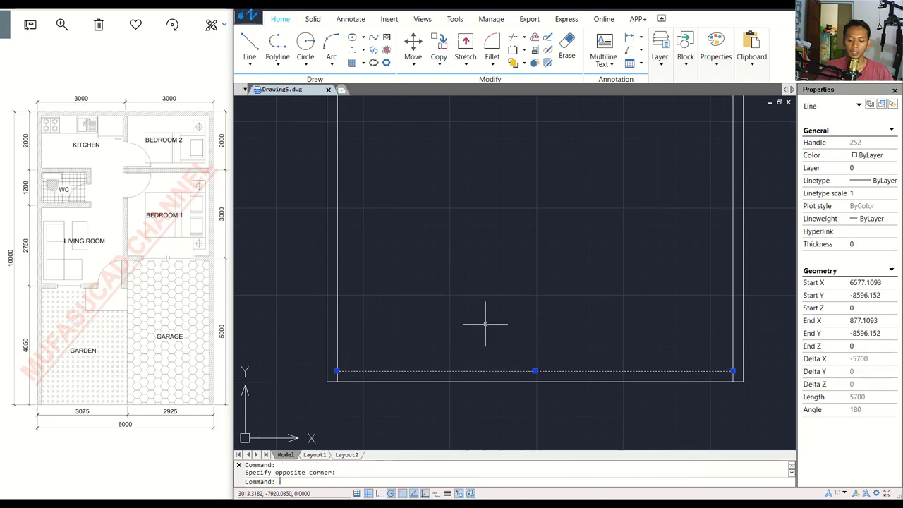
key("Delete")
scroll(505, 300, "down", 3)
scroll(522, 253, "down", 2)
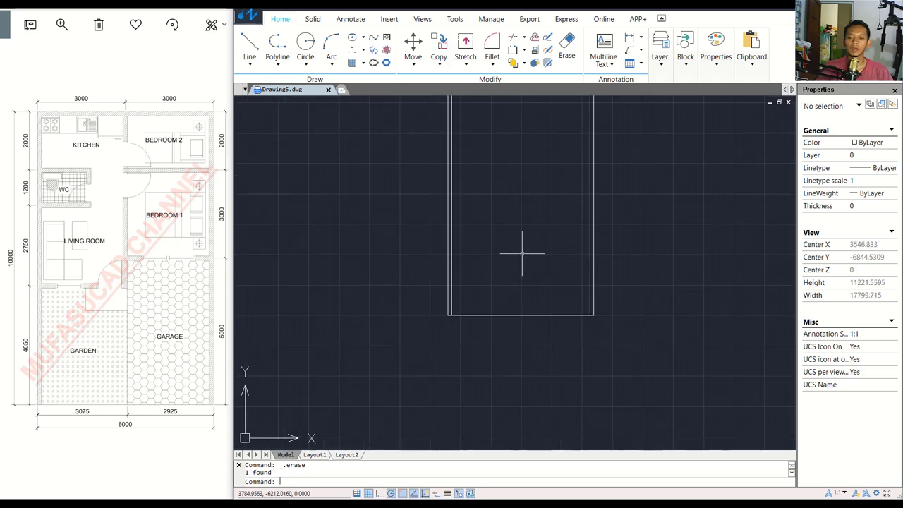
middle_click_drag(522, 252, 465, 306)
middle_click_drag(448, 276, 459, 292)
Step: Copy the bottom wall line 4050 units up
type("c")
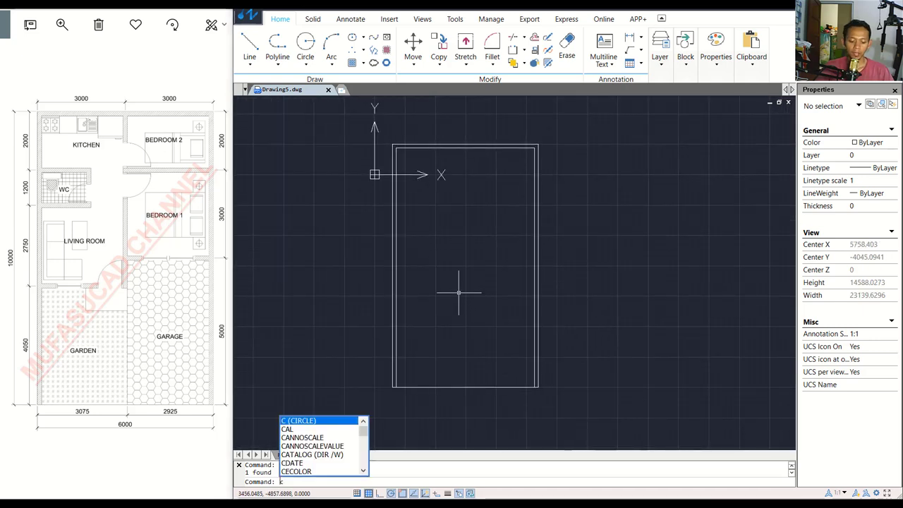
type("o")
key("Return")
left_click(484, 359)
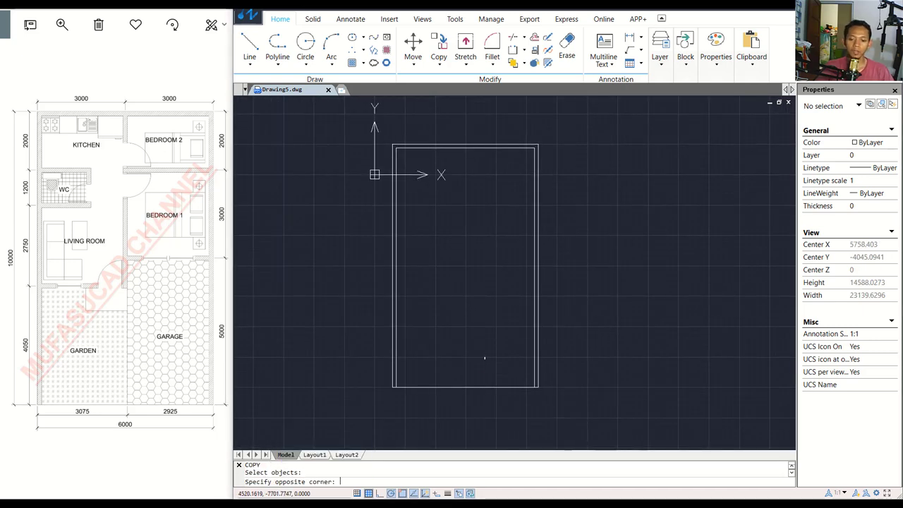
left_click(444, 411)
key("Return")
left_click(596, 317)
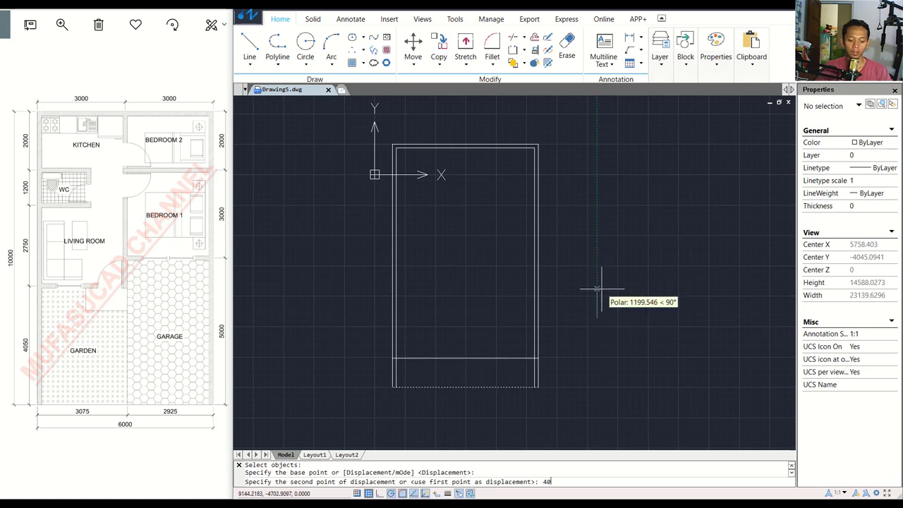
type("0")
key("Return")
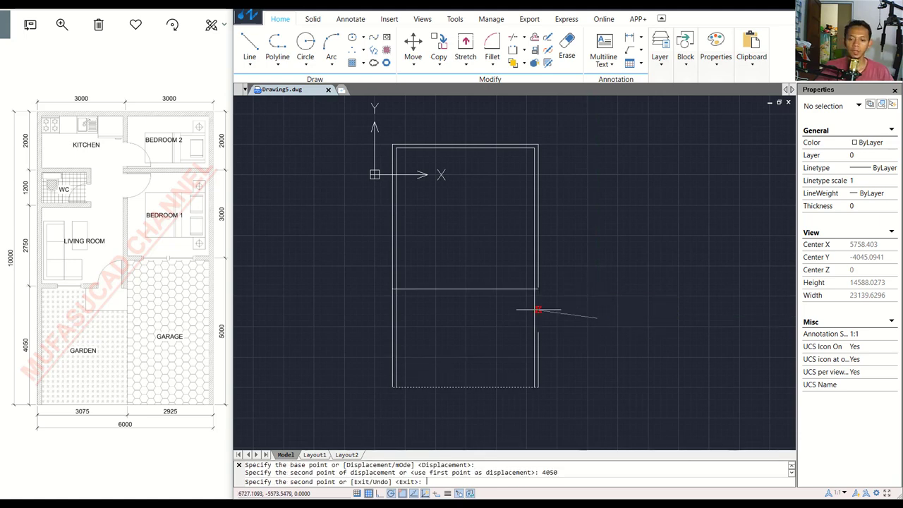
key("Return")
Step: Copy the new horizontal line 2750 up, then copy that one 1200 further up
key("Return")
left_click(468, 297)
left_click(431, 265)
key("Return")
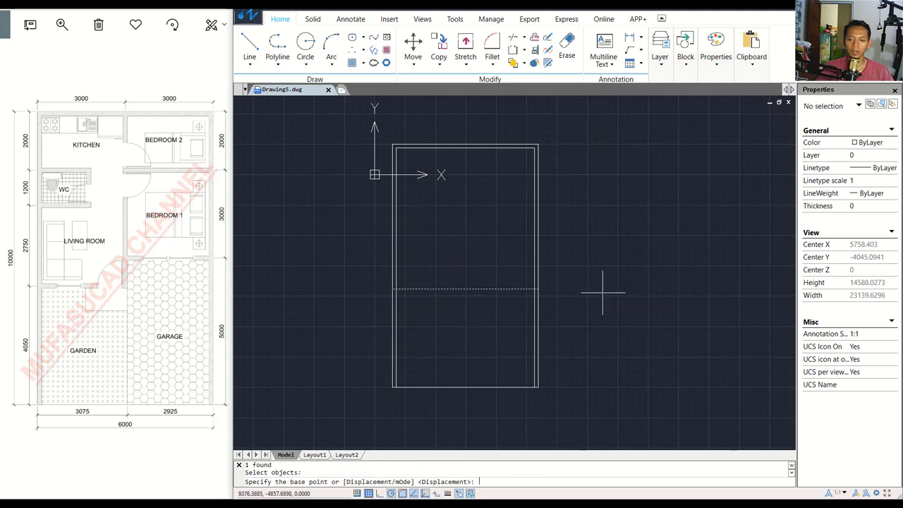
left_click(603, 289)
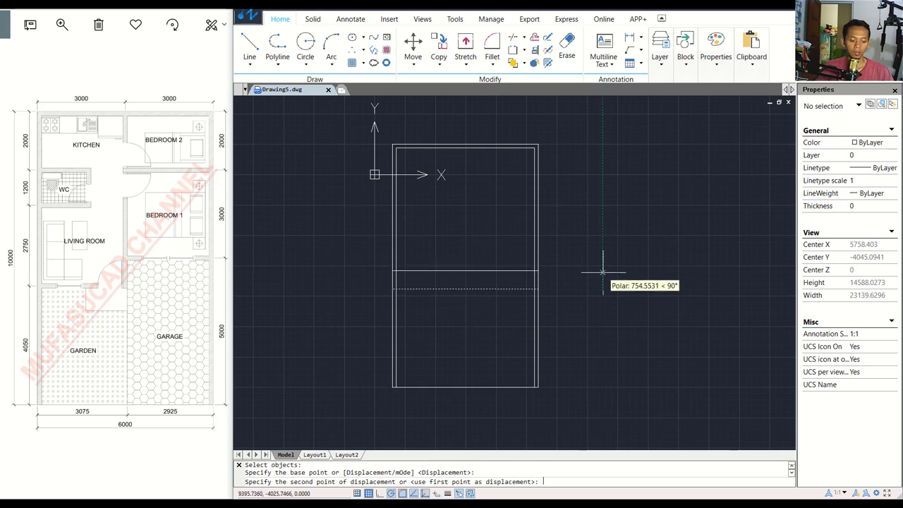
type("2750")
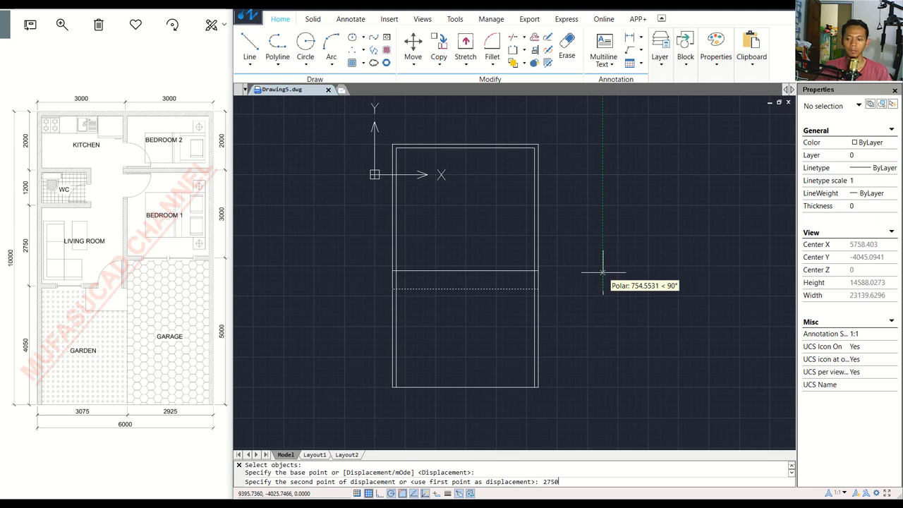
key("Return")
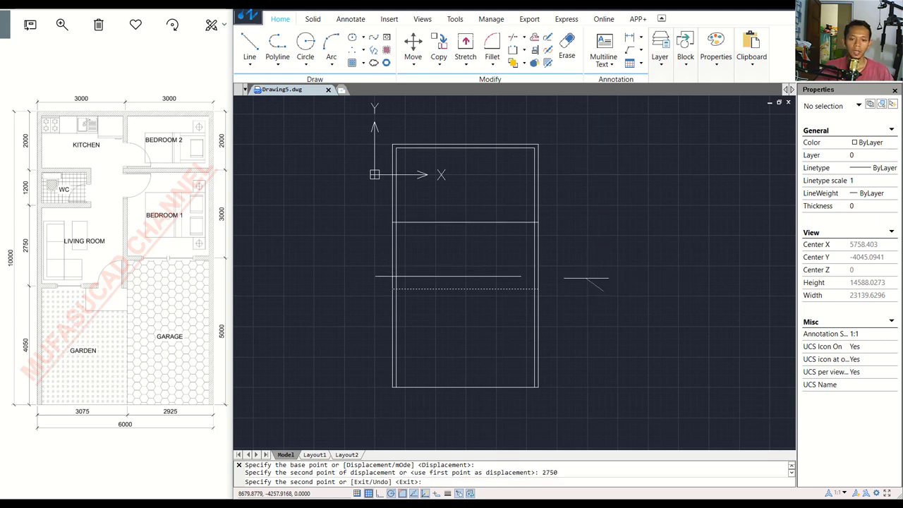
key("Return")
key("Return")
left_click(529, 228)
left_click(467, 211)
key("Return")
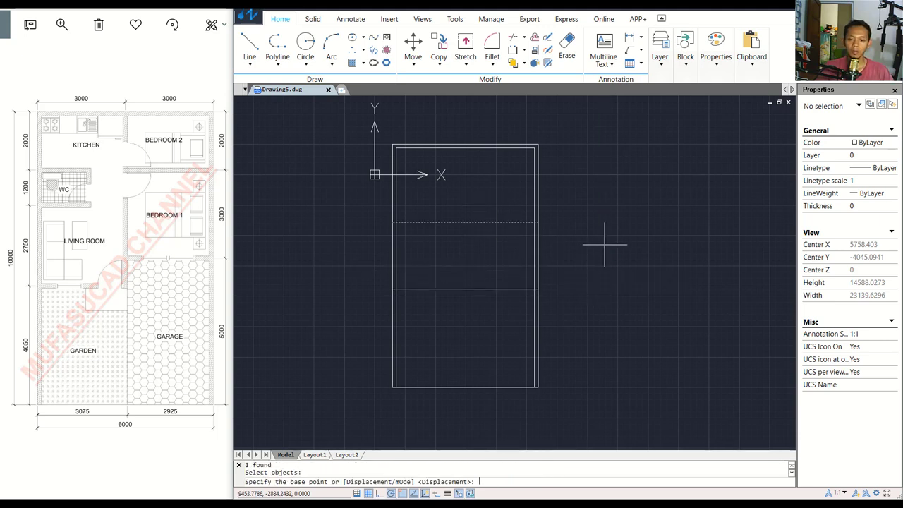
left_click(604, 243)
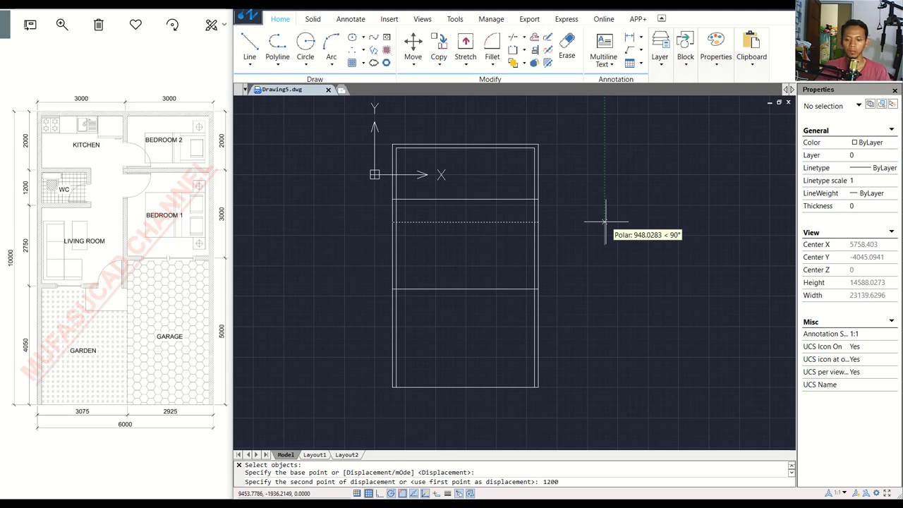
key("Return")
key("Return")
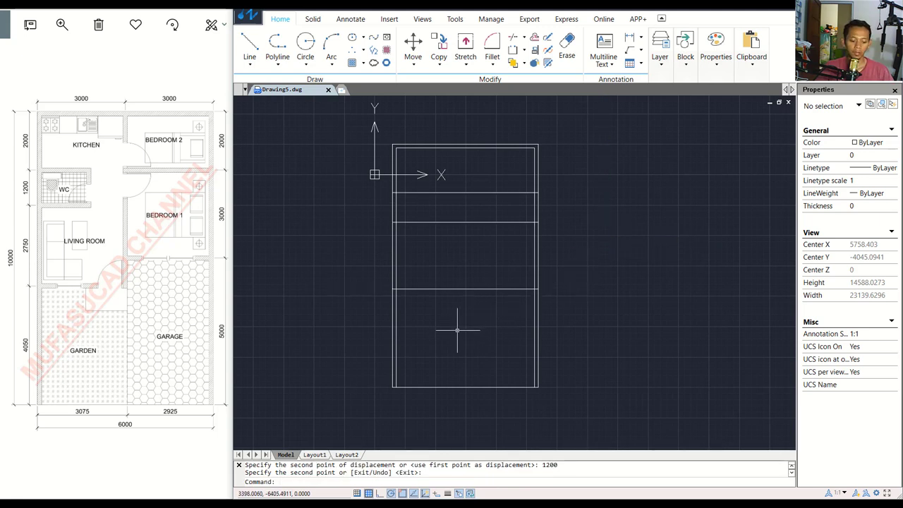
Step: Copy the left vertical wall line 3075 units to the right as a divider
key("Return")
left_click(393, 268)
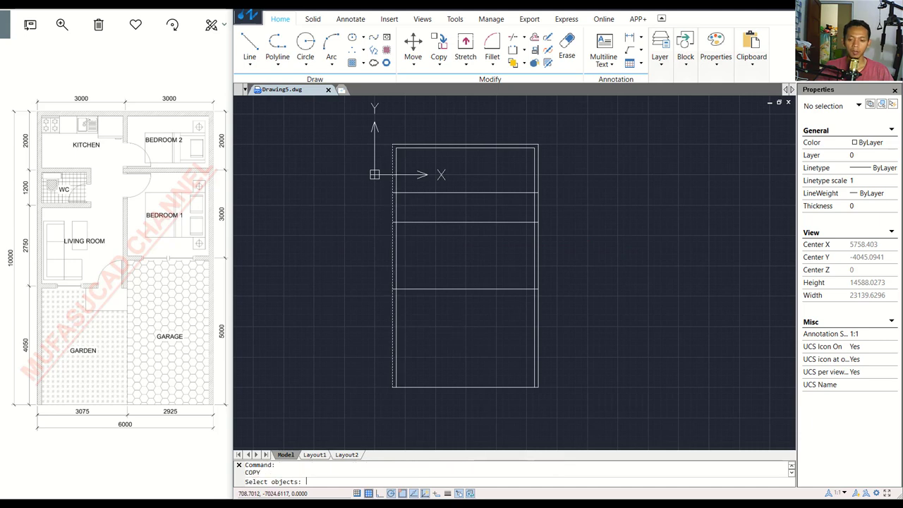
key("Return")
left_click(441, 318)
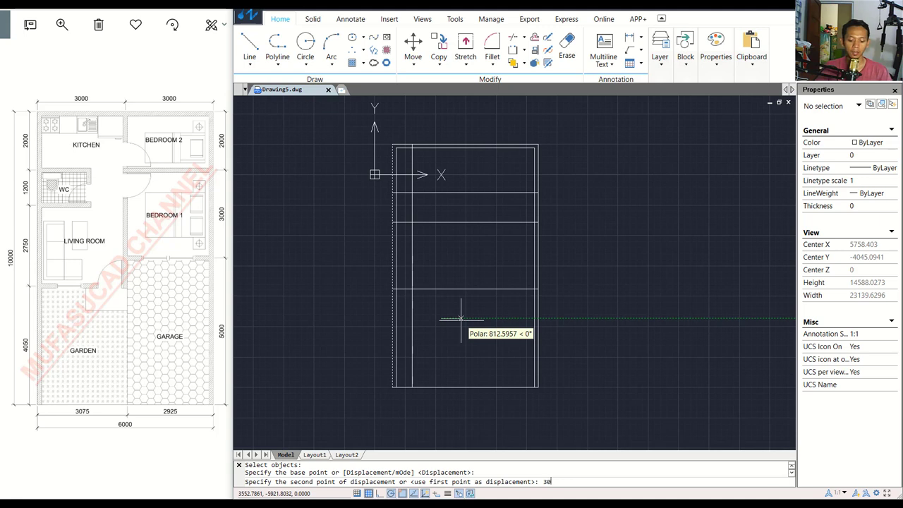
key("Return")
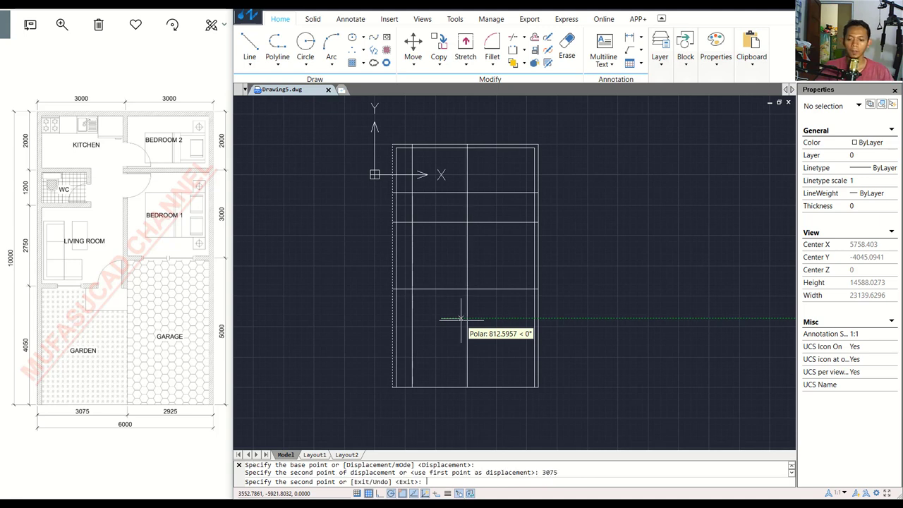
key("Return")
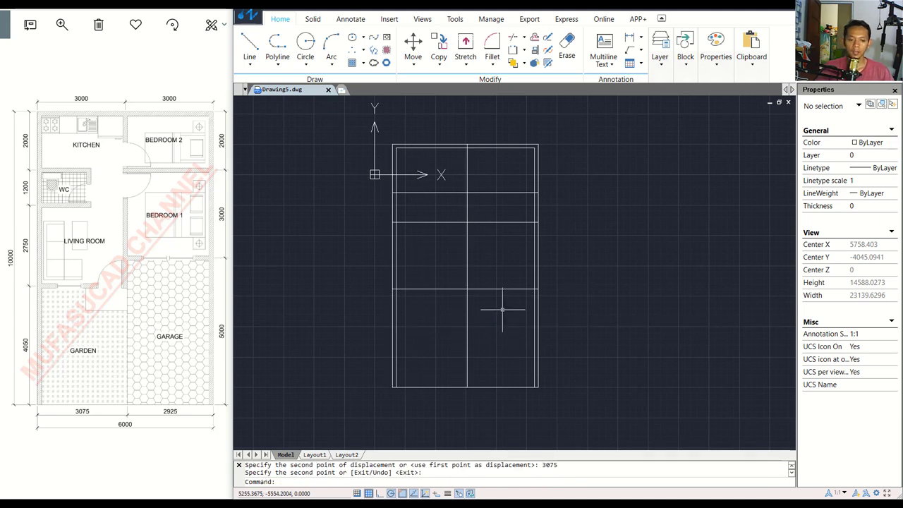
middle_click_drag(502, 309, 484, 343)
Step: Trim the right-hand parts of the two lower horizontal lines back to the vertical divider
type("tr")
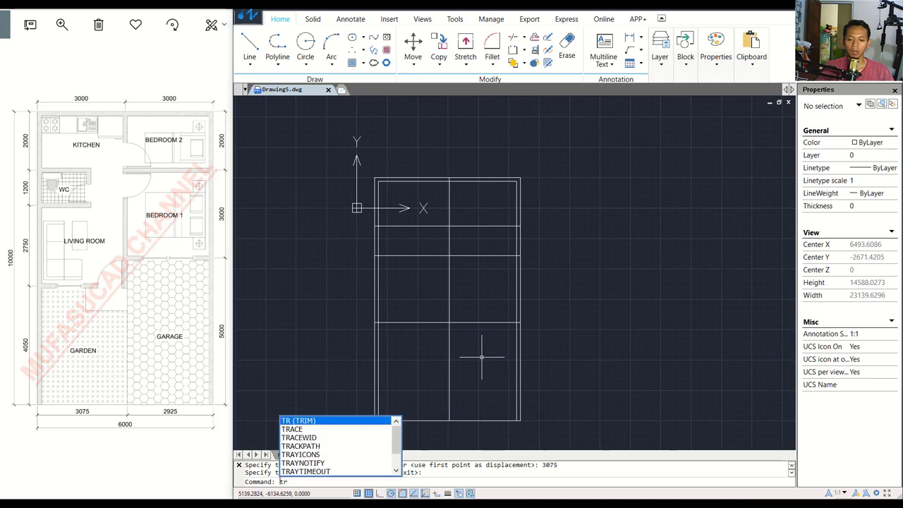
key("Return")
scroll(528, 338, "up", 2)
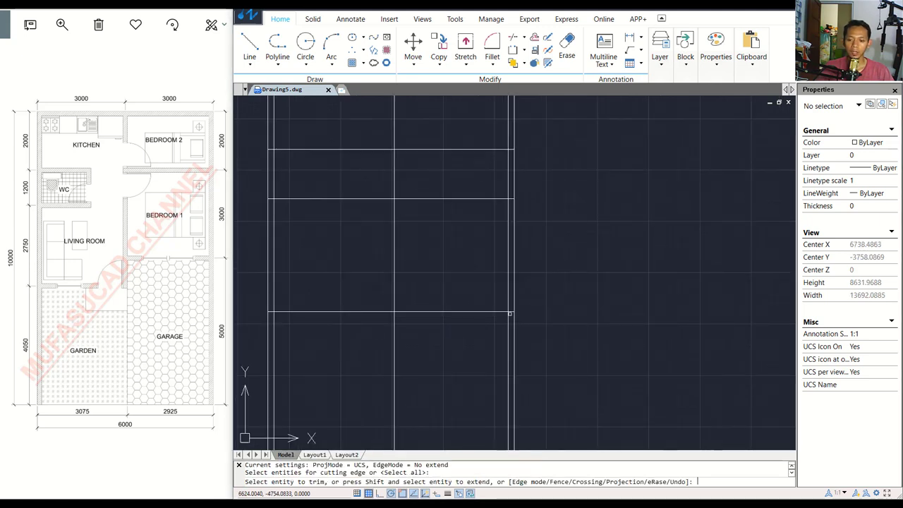
left_click(484, 299)
left_click(448, 326)
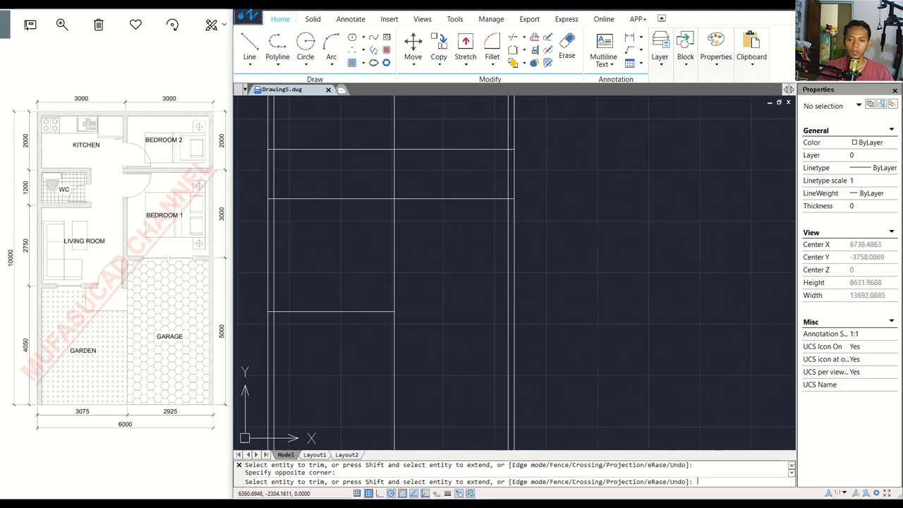
left_click(511, 200)
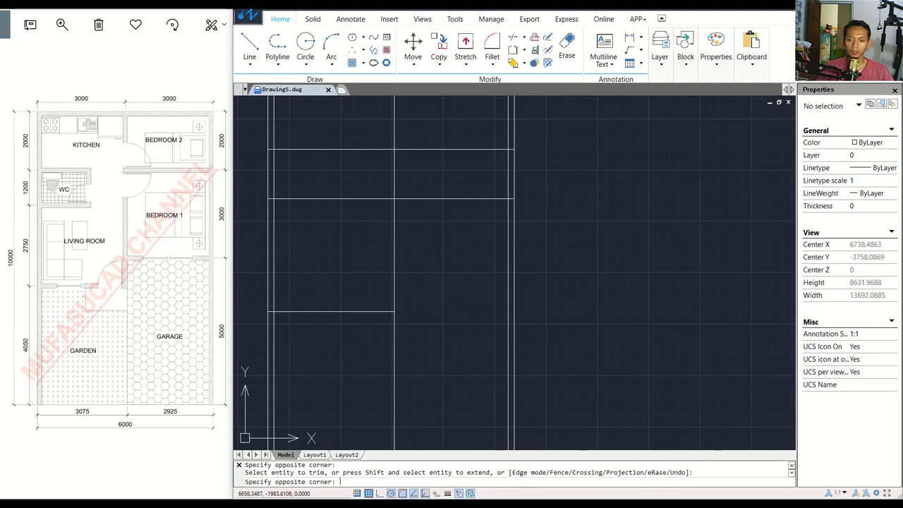
left_click(512, 199)
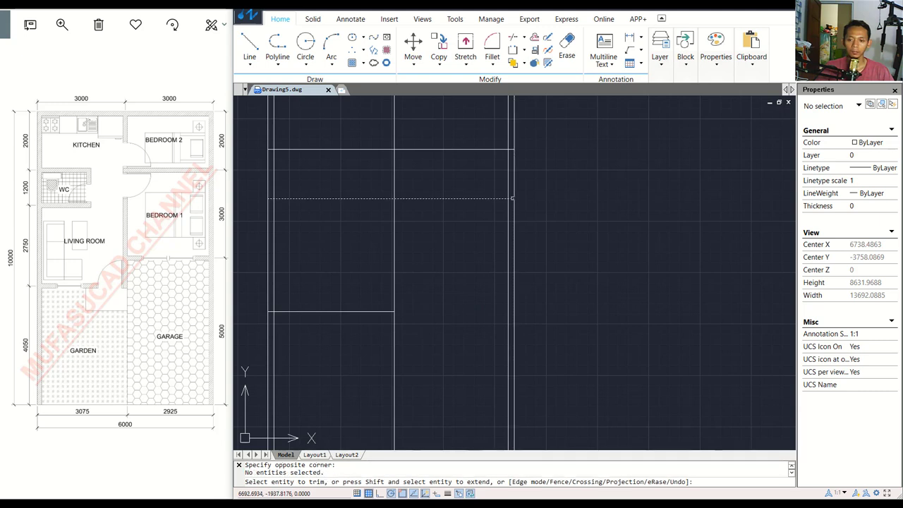
left_click(422, 191)
left_click(395, 214)
key("Return")
scroll(454, 303, "down", 1)
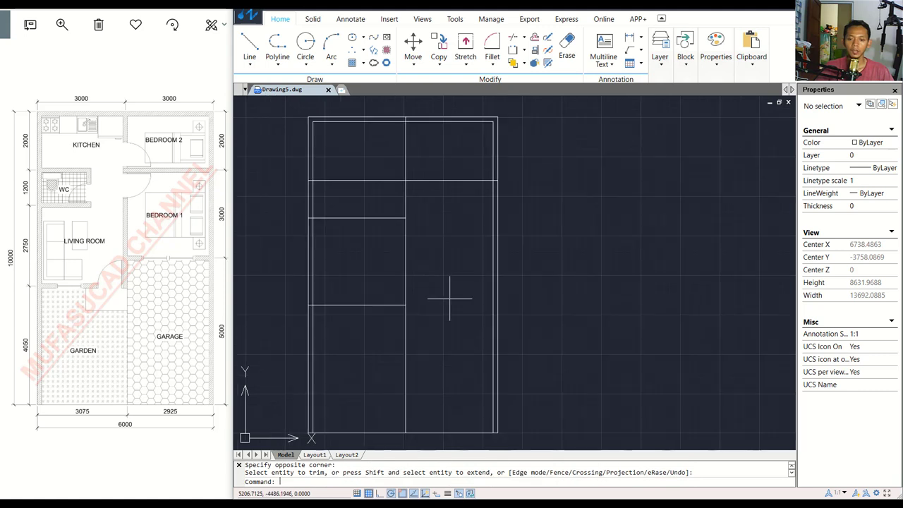
scroll(444, 304, "down", 1)
type("L")
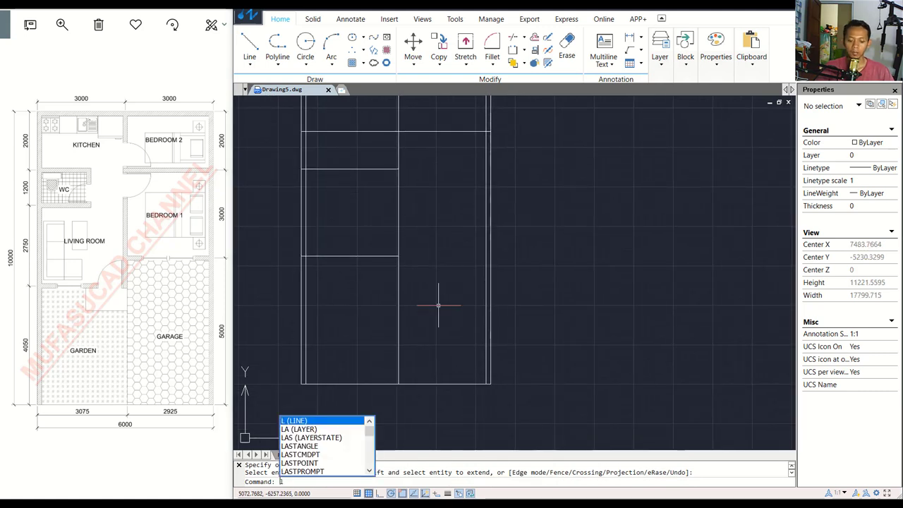
key("Return")
Step: Draw a line along the bottom wall from the divider to the bottom-right corner
left_click(397, 382)
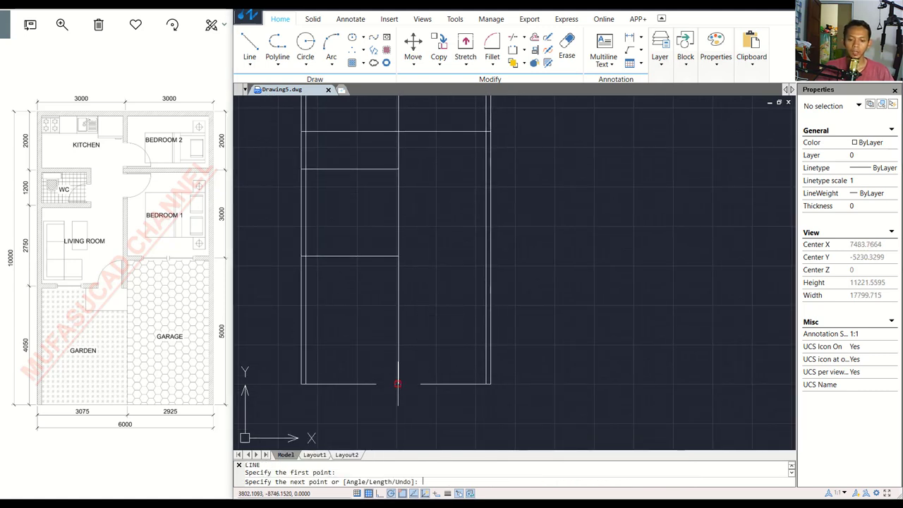
left_click(486, 383)
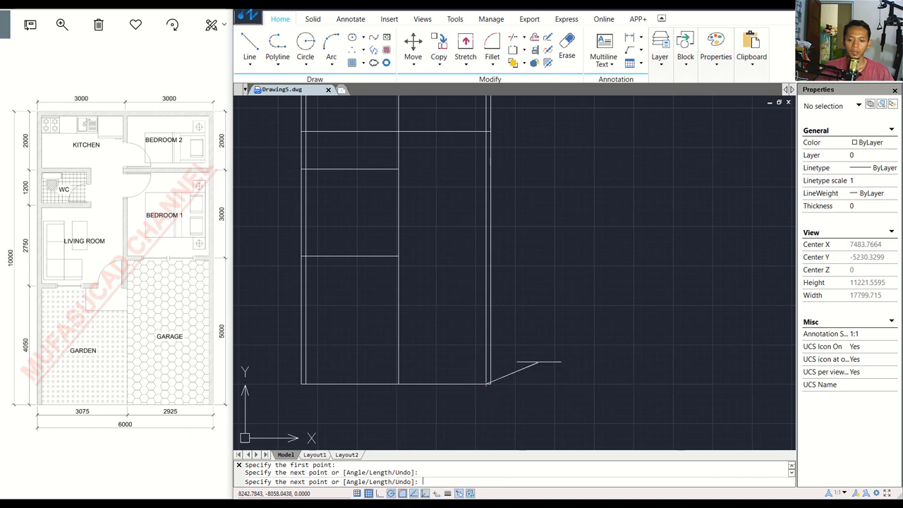
key("Return")
Step: Move that line 5000 units up to close off the garage
type("M")
key("Return")
type("l")
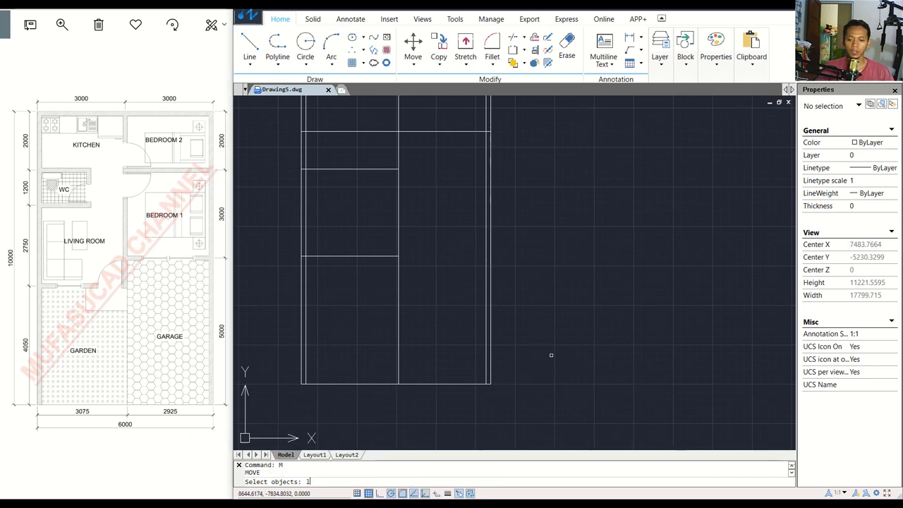
key("Return")
key("Return")
left_click(564, 319)
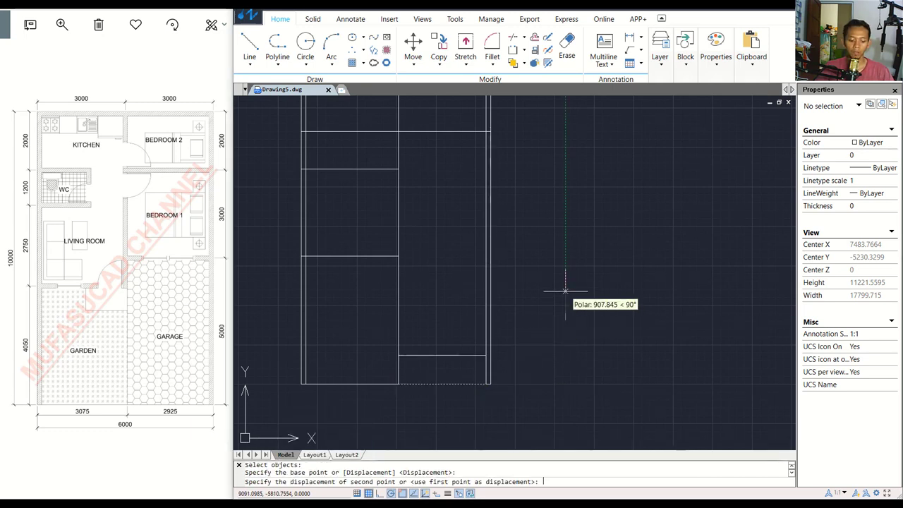
type("5000")
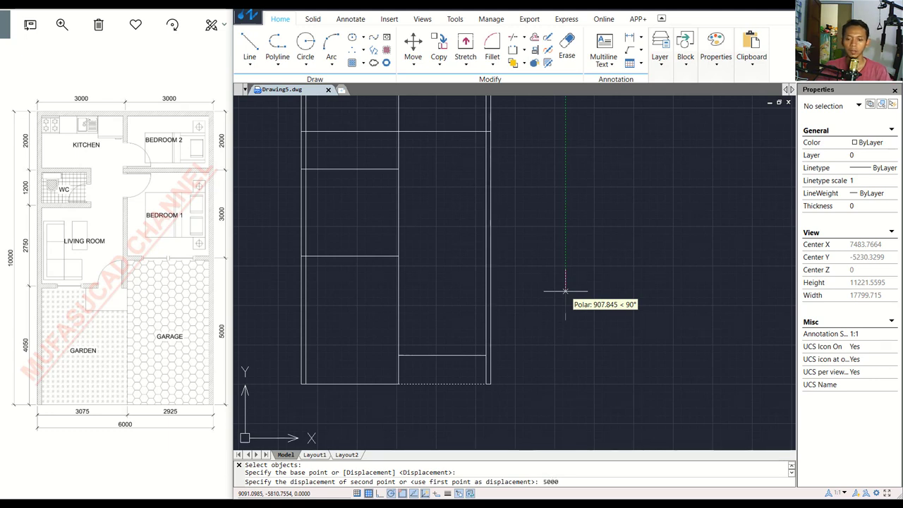
key("Return")
scroll(414, 275, "down", 1)
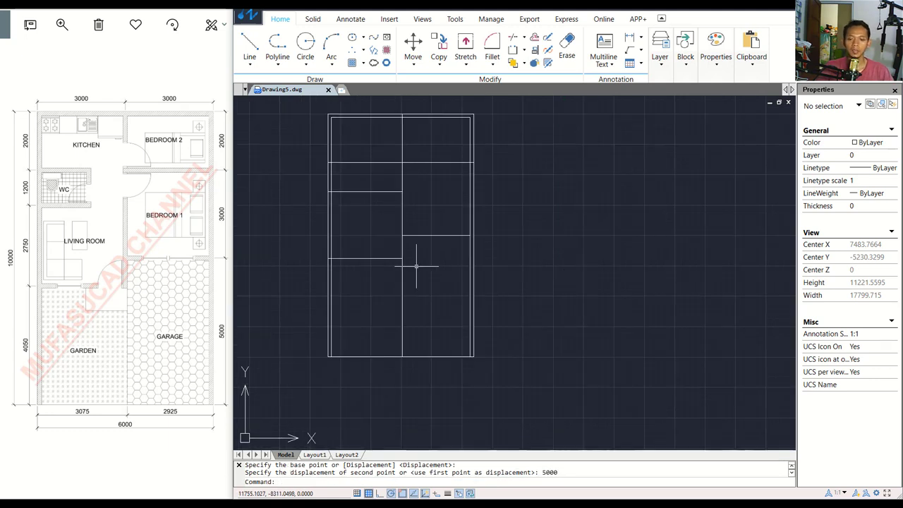
scroll(424, 276, "down", 1)
middle_click_drag(429, 278, 442, 294)
type("i")
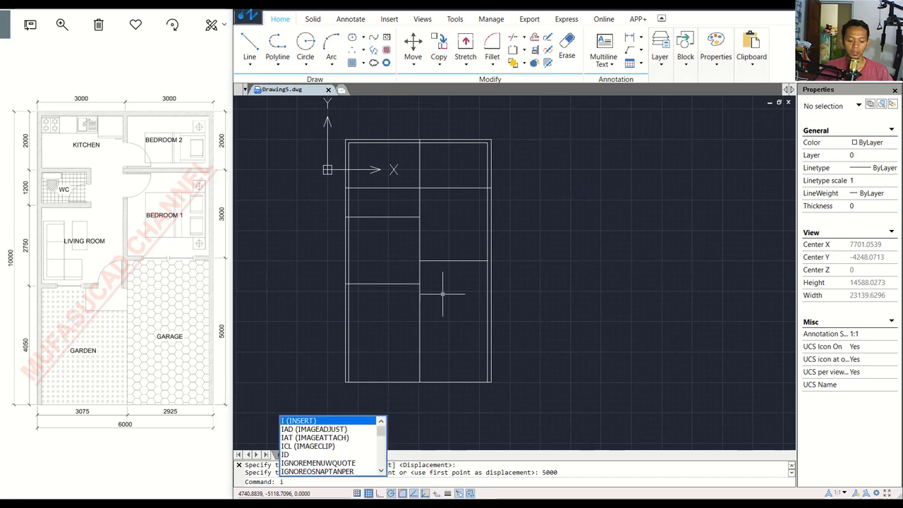
key("Escape")
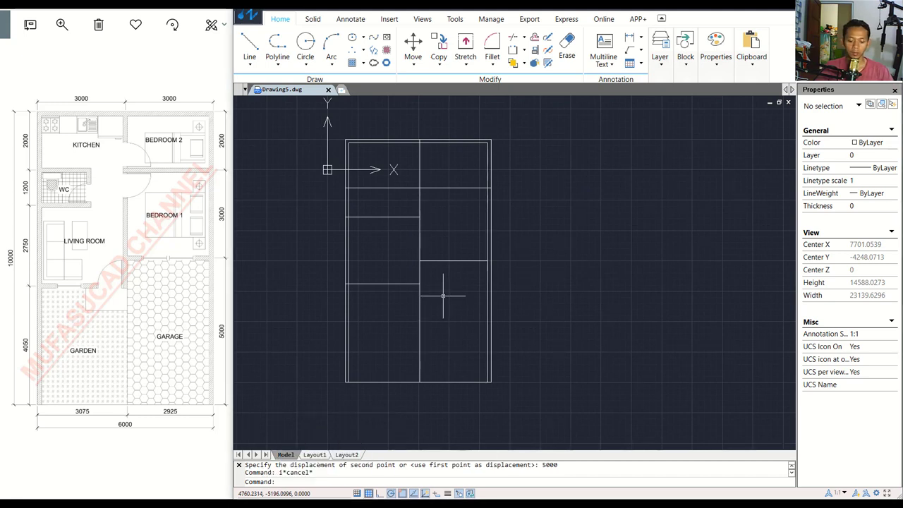
type("offset")
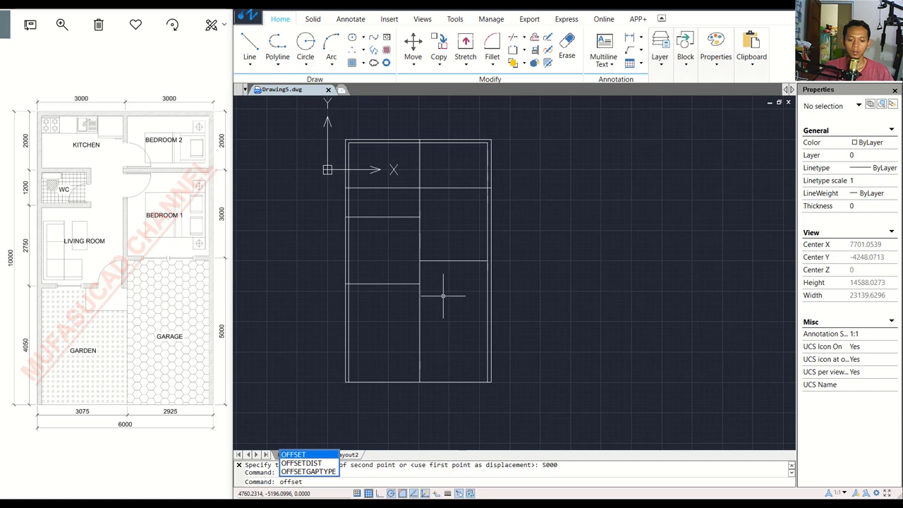
Step: Offset the middle vertical divider 150 to its left to make a double-line wall
key("Return")
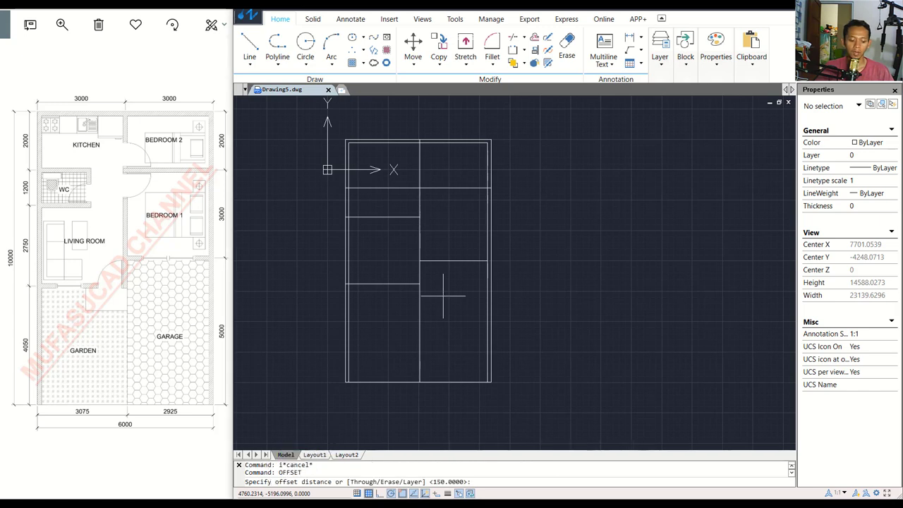
type("150")
key("Return")
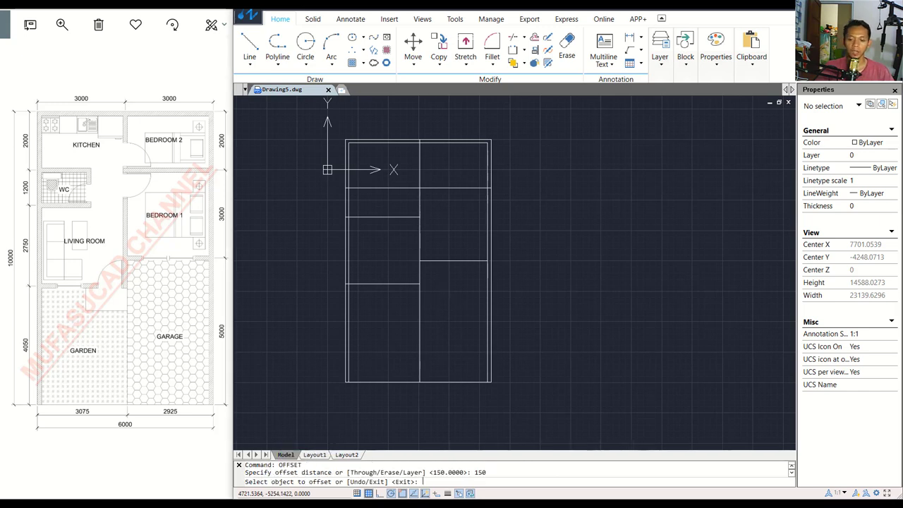
left_click(420, 312)
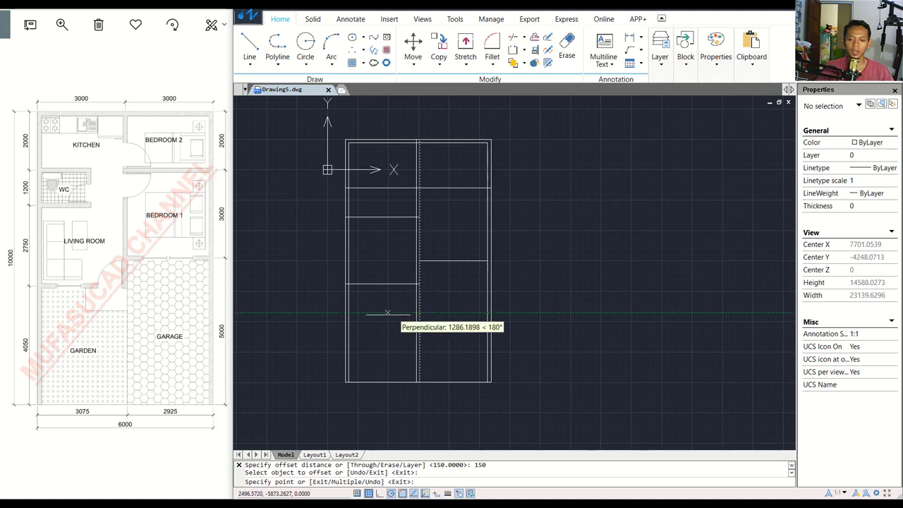
left_click(386, 315)
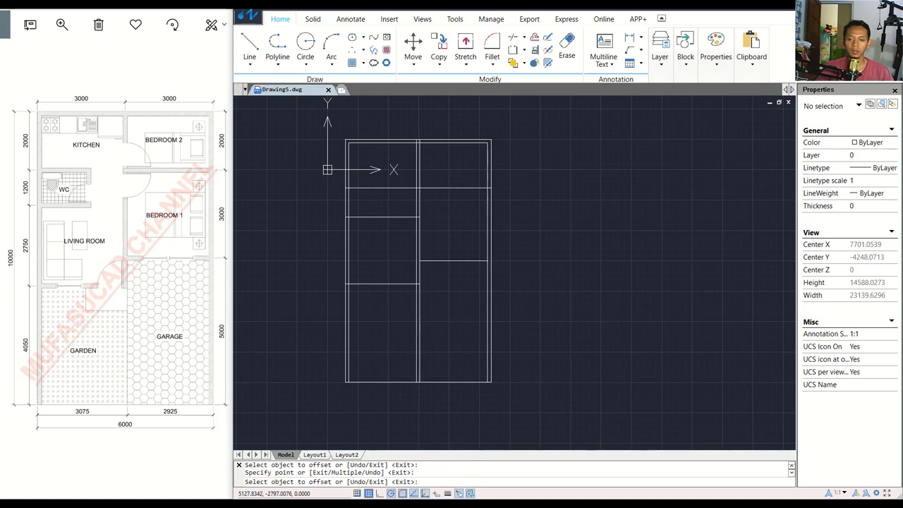
key("Return")
scroll(405, 204, "up", 2)
Step: Draw a short line to the middle wall and move a vertical line 1100 units left
scroll(408, 219, "up", 2)
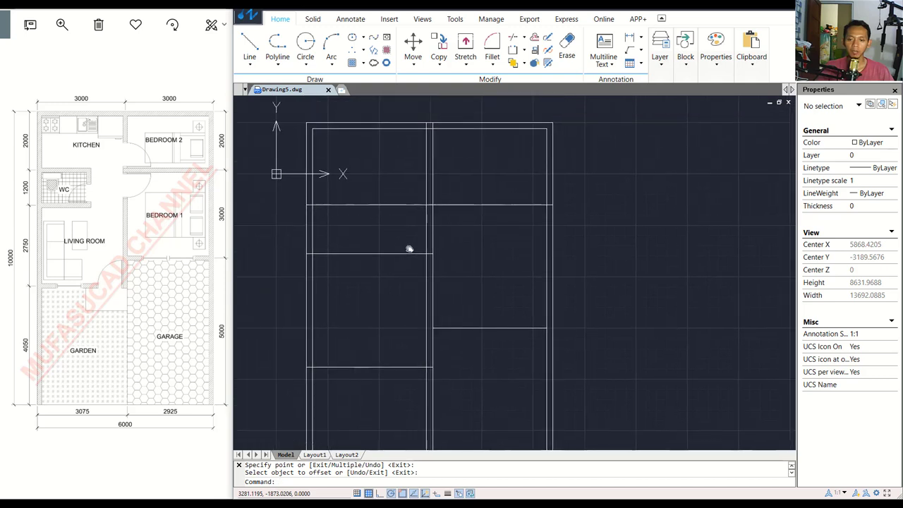
middle_click_drag(413, 232, 414, 246)
type("l")
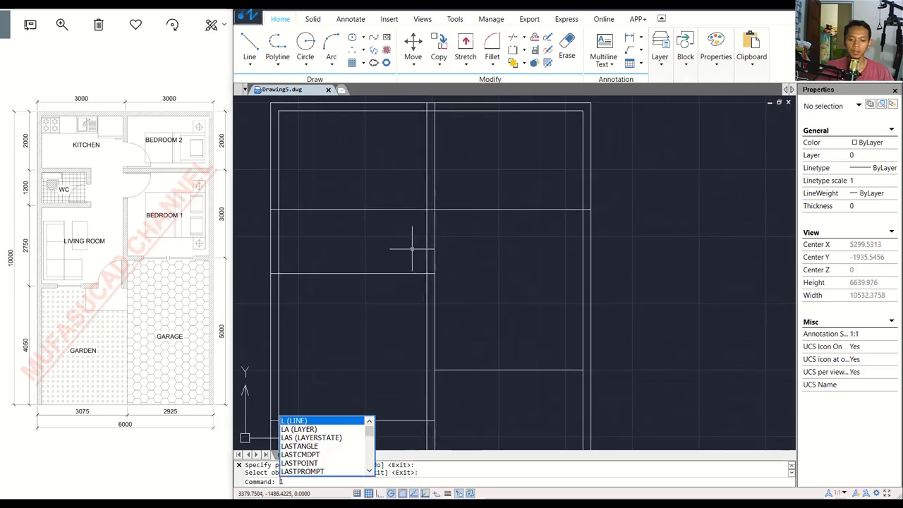
key("Return")
left_click(423, 274)
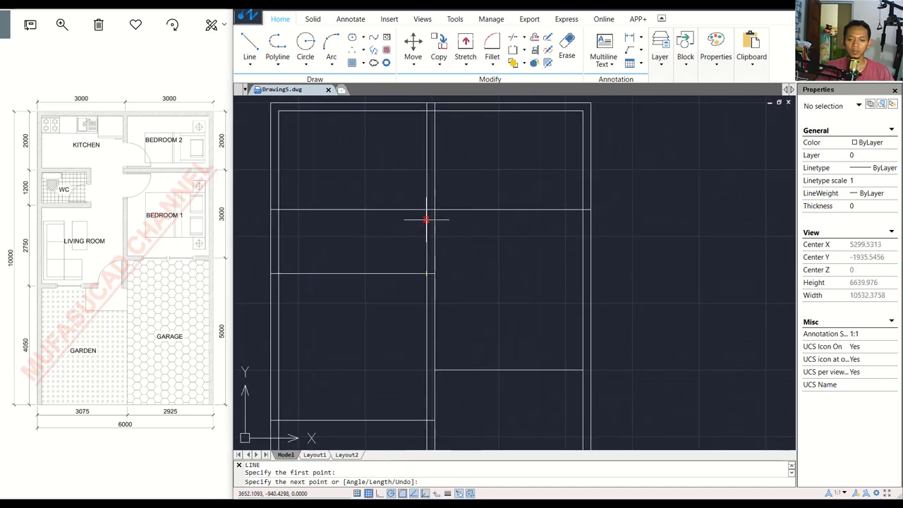
left_click(434, 273)
key("Return")
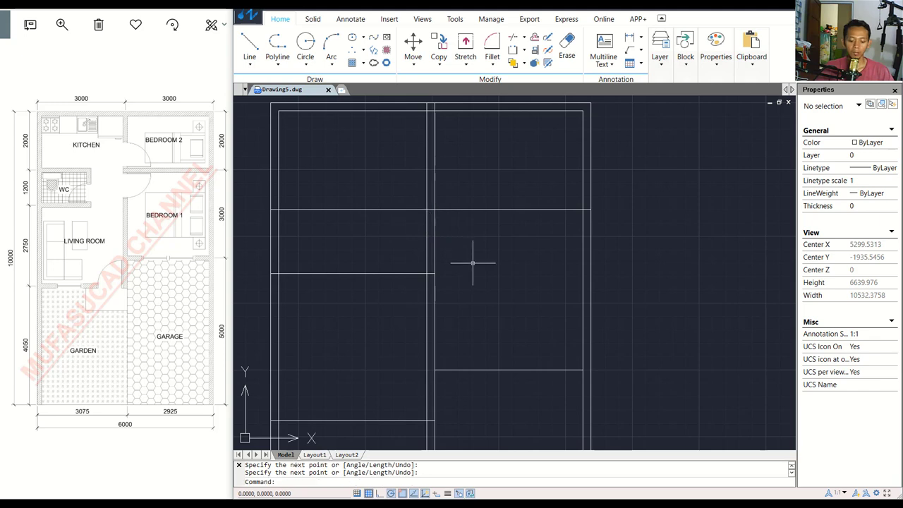
type("m")
key("Return")
key("Return")
left_click(525, 260)
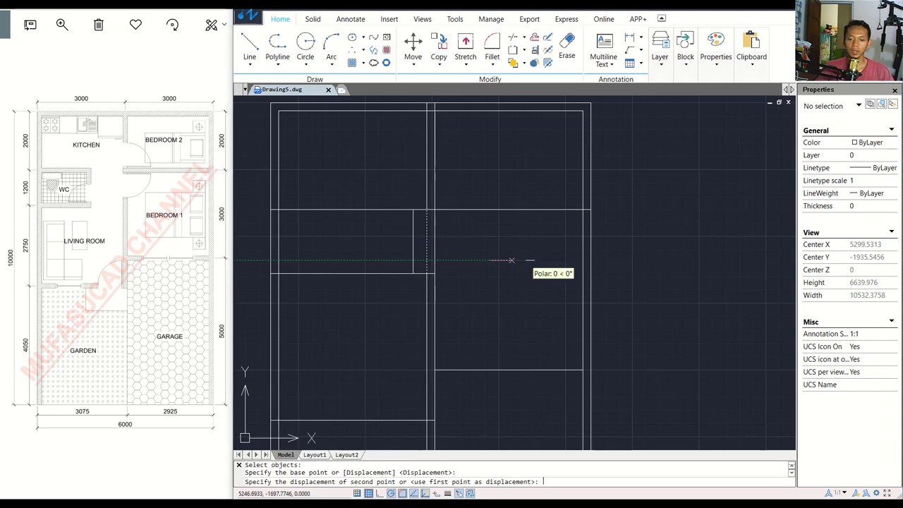
type("1100")
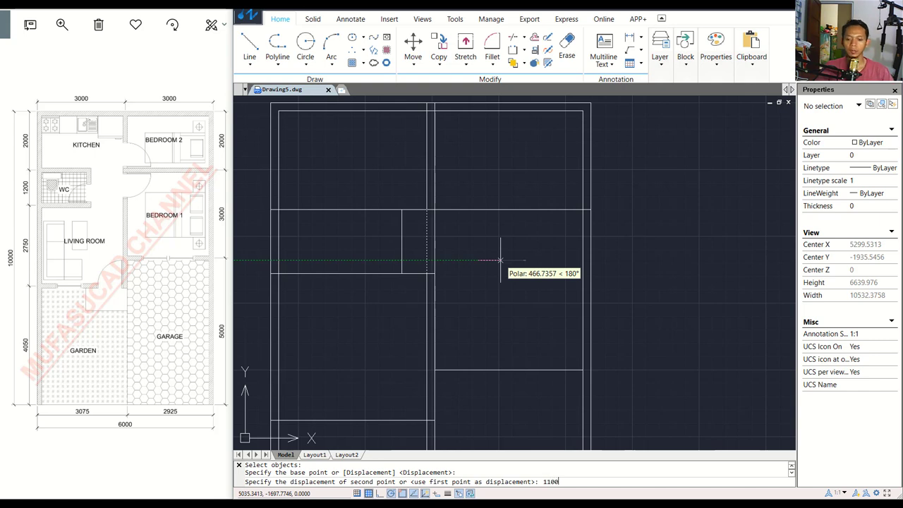
key("Return")
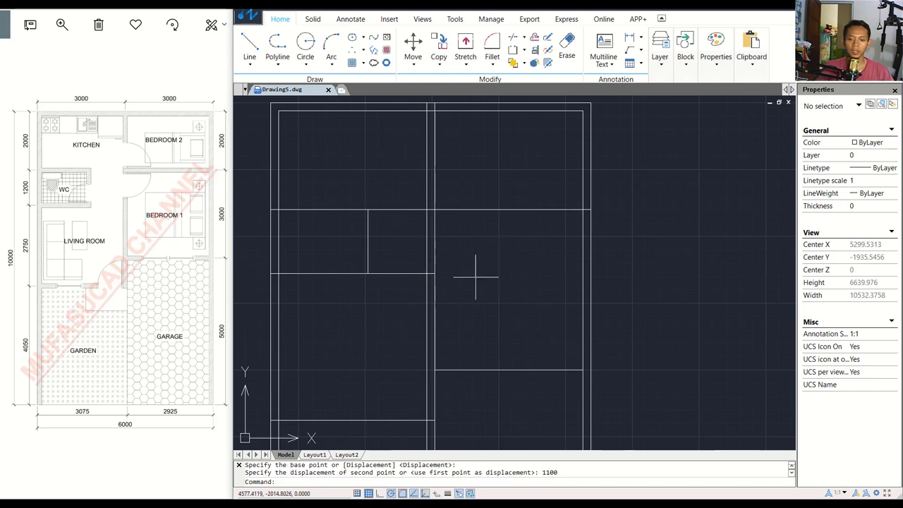
Step: Trim the stub past the middle wall and the leftover segments around the WC box
type("tr")
key("Return")
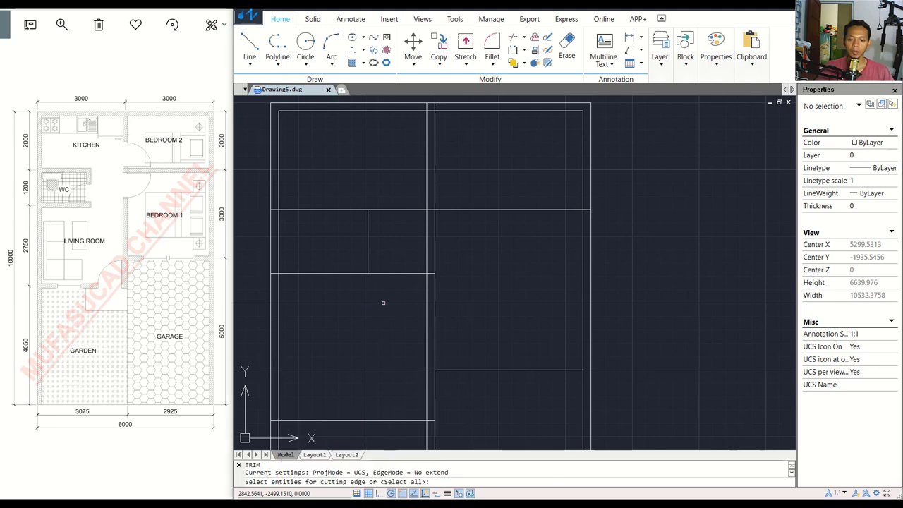
key("Return")
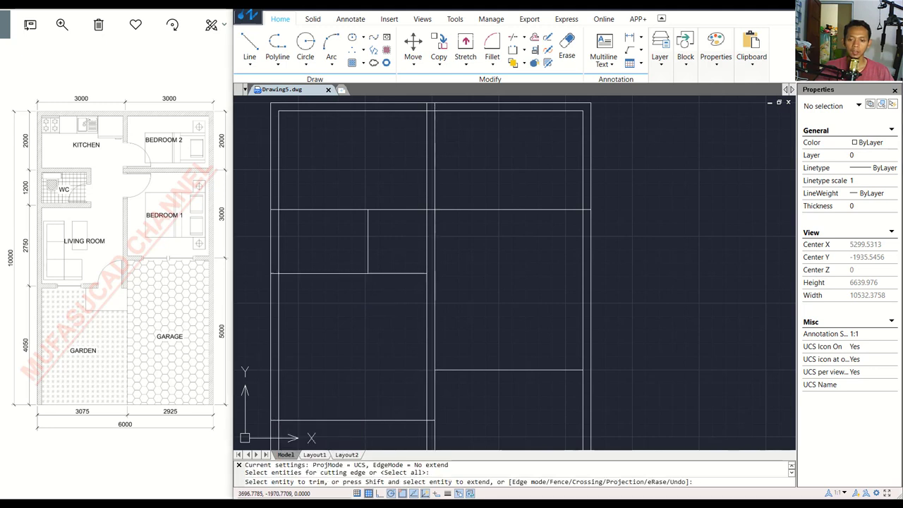
left_click(431, 273)
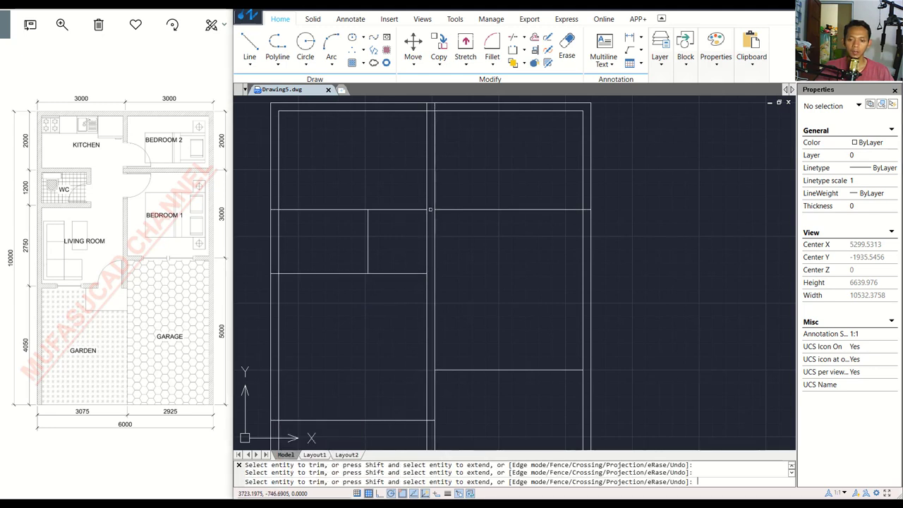
left_click(407, 197)
left_click(384, 266)
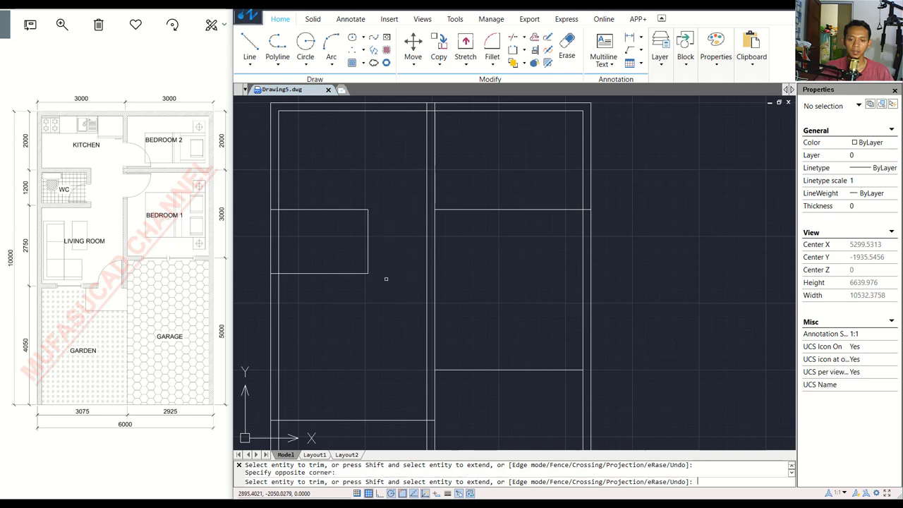
middle_click_drag(375, 298, 387, 270)
key("Escape")
Step: Copy the WC box's right edge 150 units to the left
type("co")
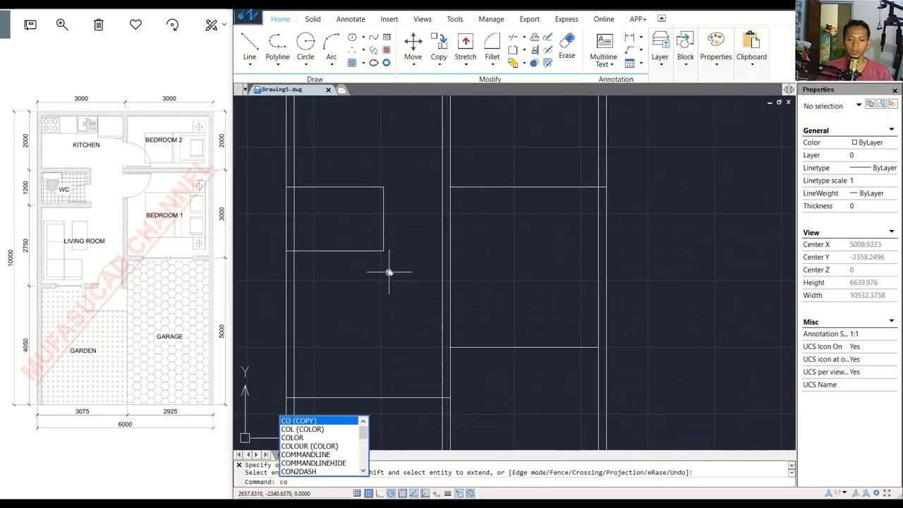
key("Return")
left_click(399, 224)
left_click(367, 212)
key("Return")
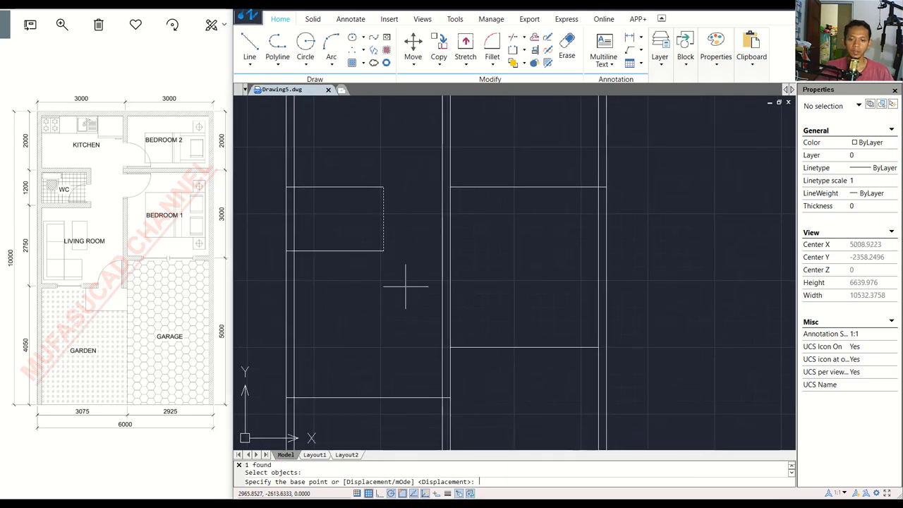
left_click(405, 286)
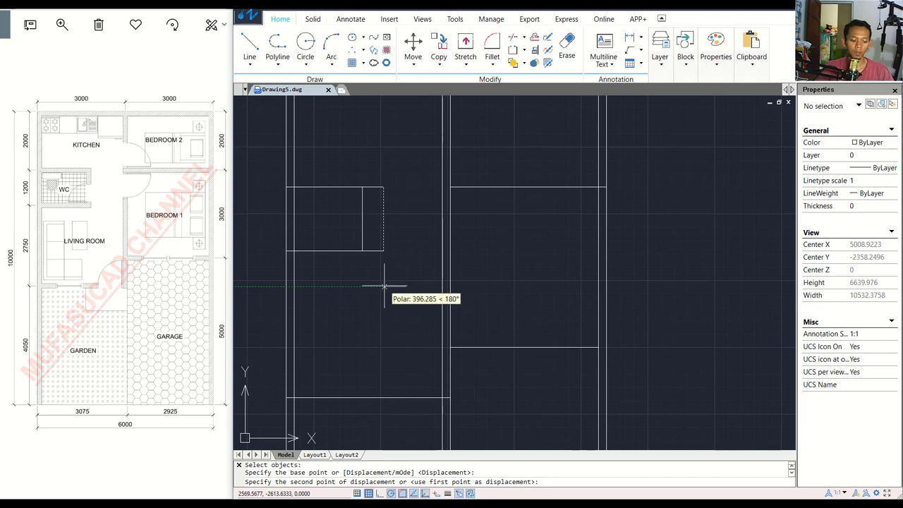
type("150")
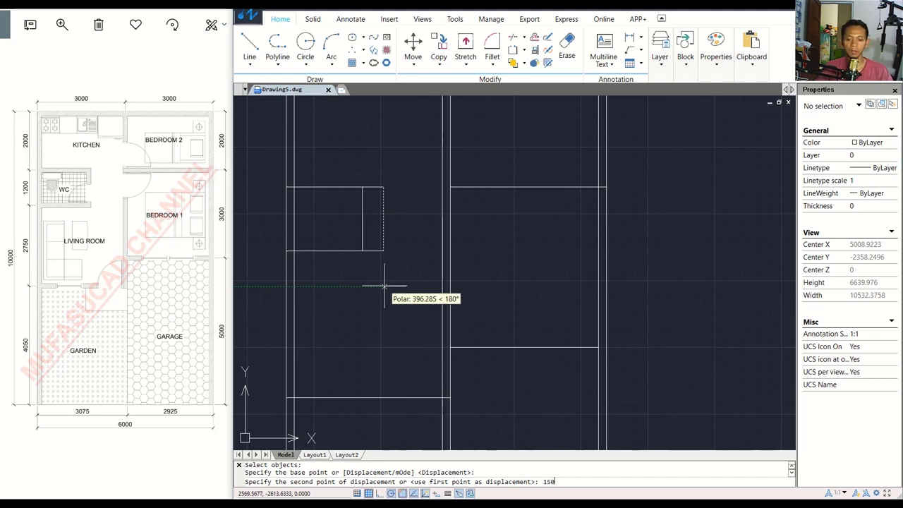
key("Return")
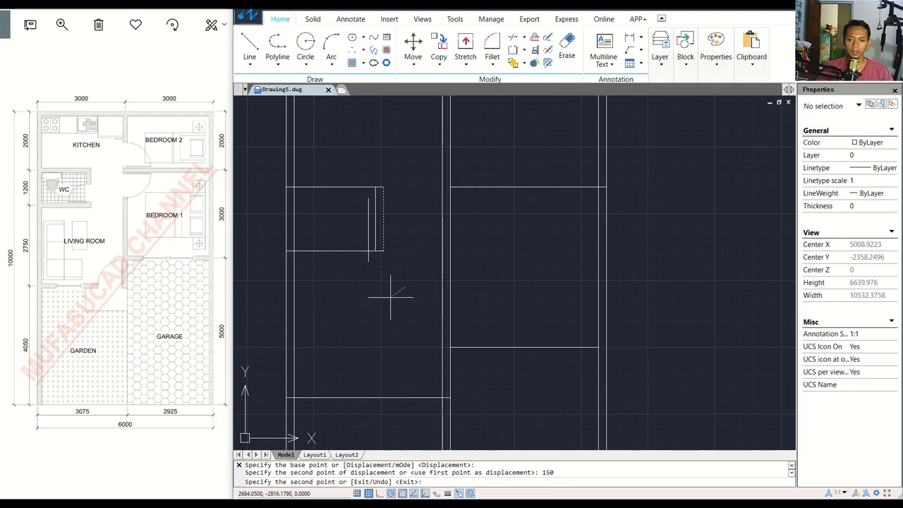
key("Return")
type("offs")
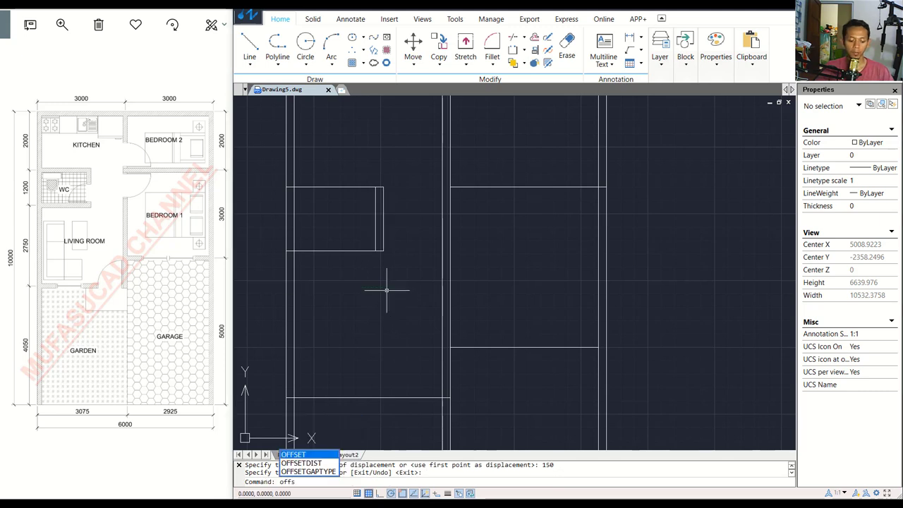
type("et")
key("Return")
type("75")
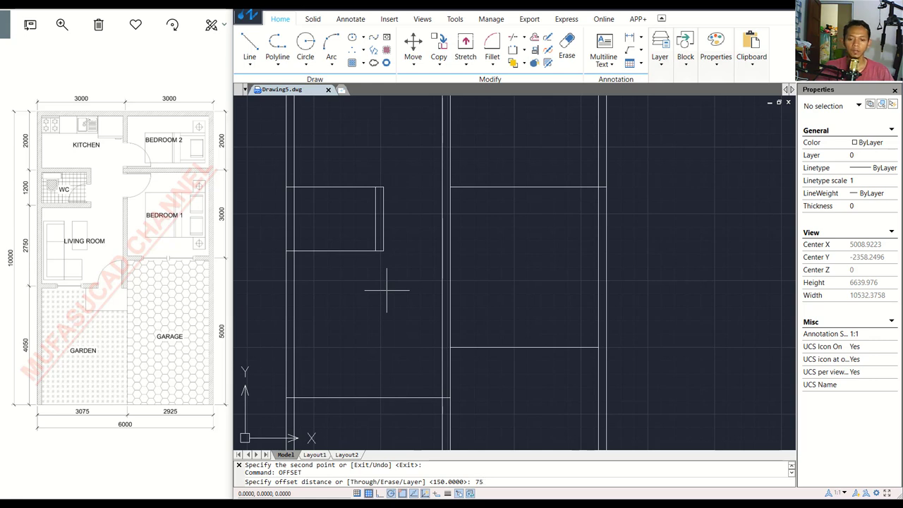
Step: Set the offset distance to 75 and offset the small room's top and bottom edges both ways
key("Return")
scroll(330, 198, "up", 1)
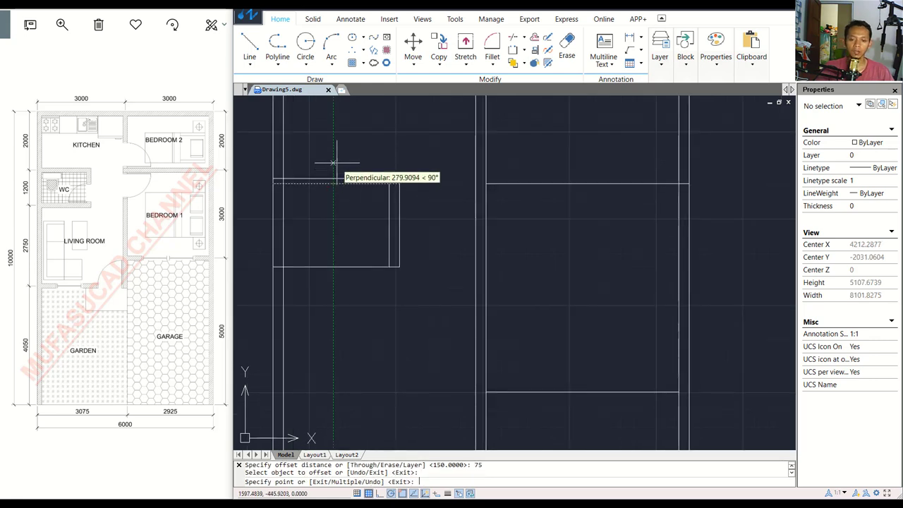
left_click(323, 173)
left_click(338, 184)
left_click(335, 205)
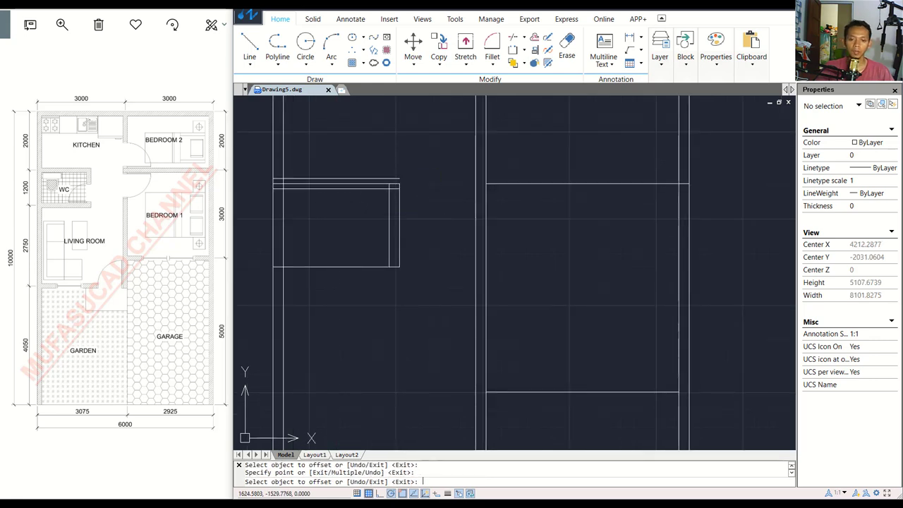
left_click(339, 266)
left_click(341, 257)
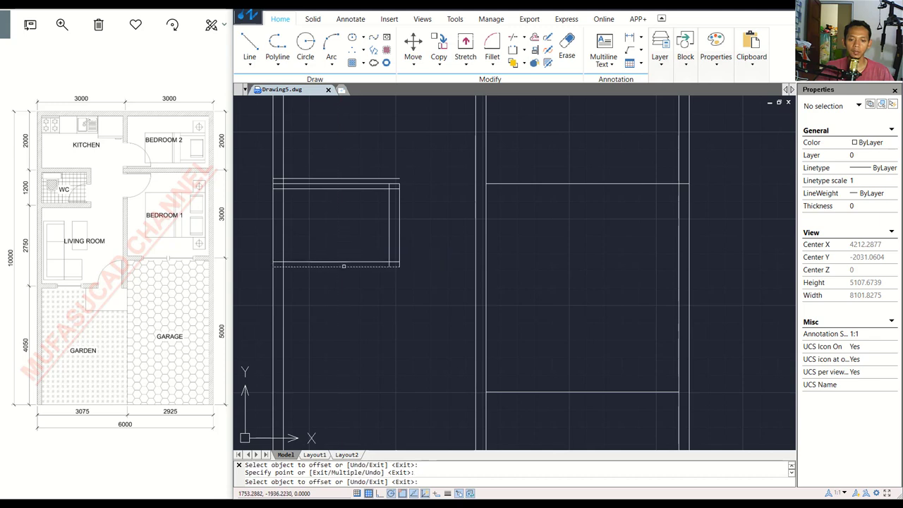
left_click(344, 286)
Step: Offset the right room's top edge to both sides and two horizontal partition lines by 75
left_click(533, 184)
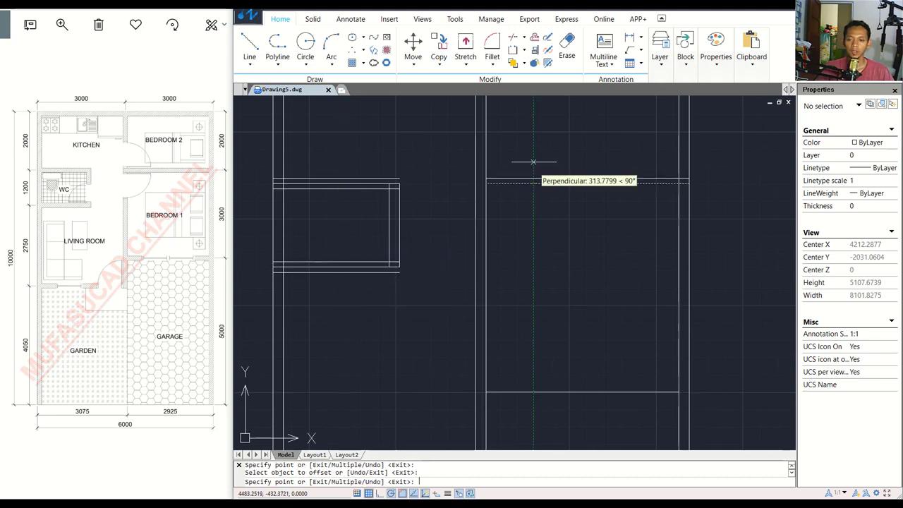
left_click(520, 157)
left_click(585, 182)
left_click(585, 205)
middle_click_drag(532, 269, 478, 129)
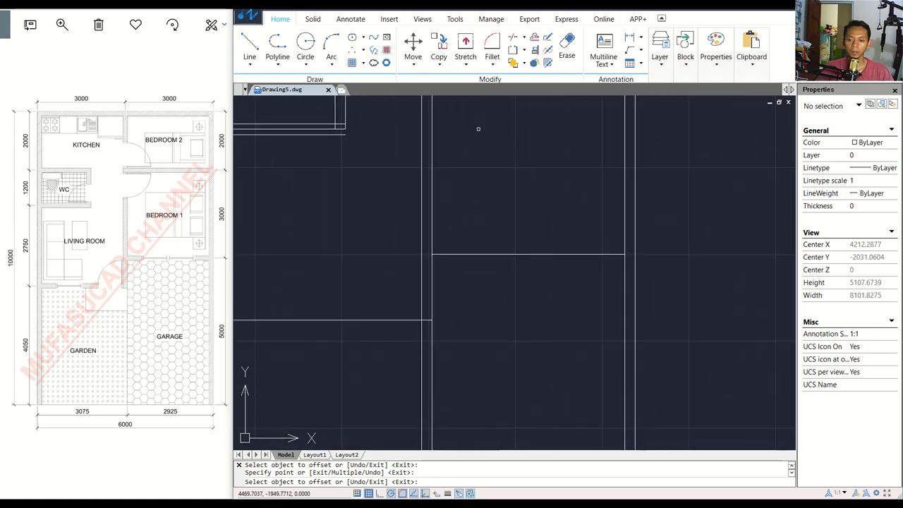
left_click(501, 255)
left_click(502, 277)
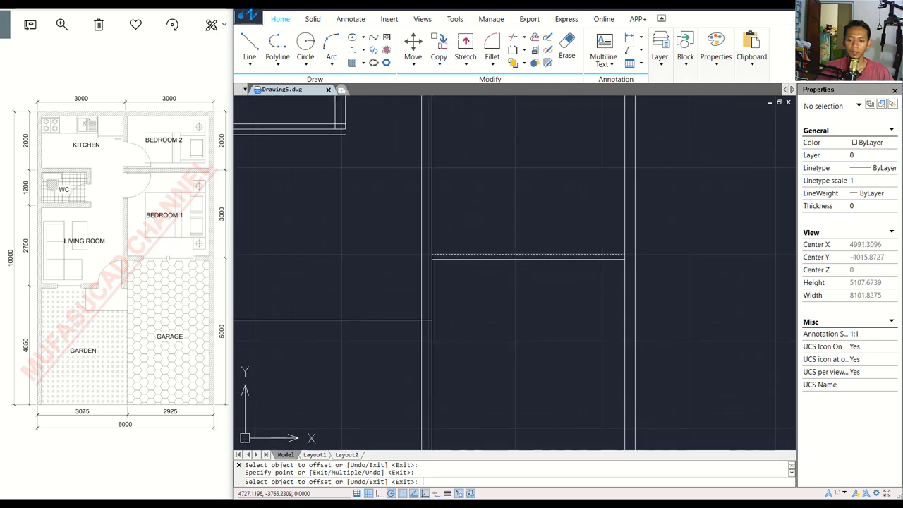
middle_click_drag(496, 254, 409, 230)
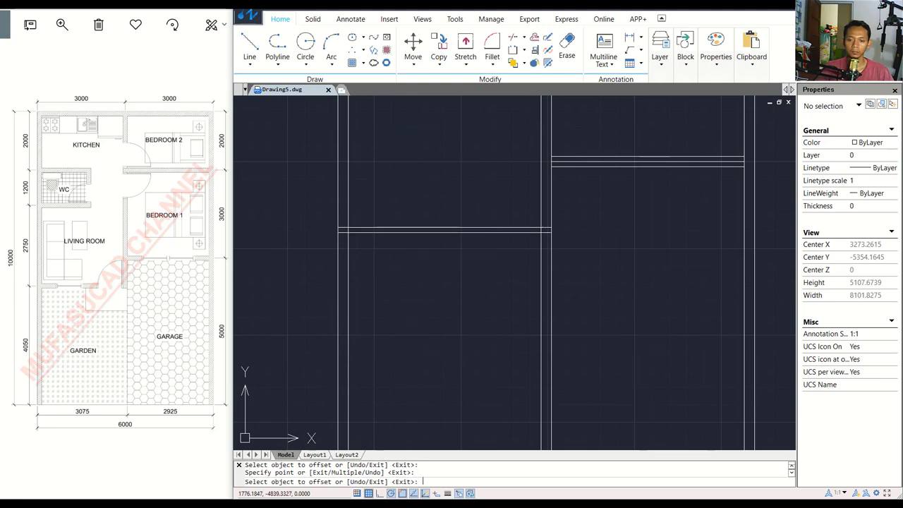
left_click(410, 228)
left_click(411, 206)
Step: End the offset and erase the stray middle partition line
key("Return")
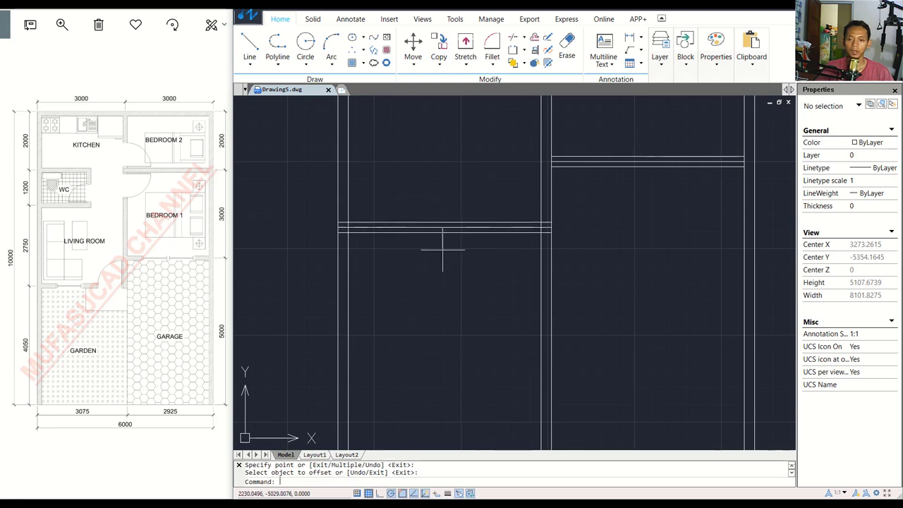
left_click(456, 226)
left_click(574, 162)
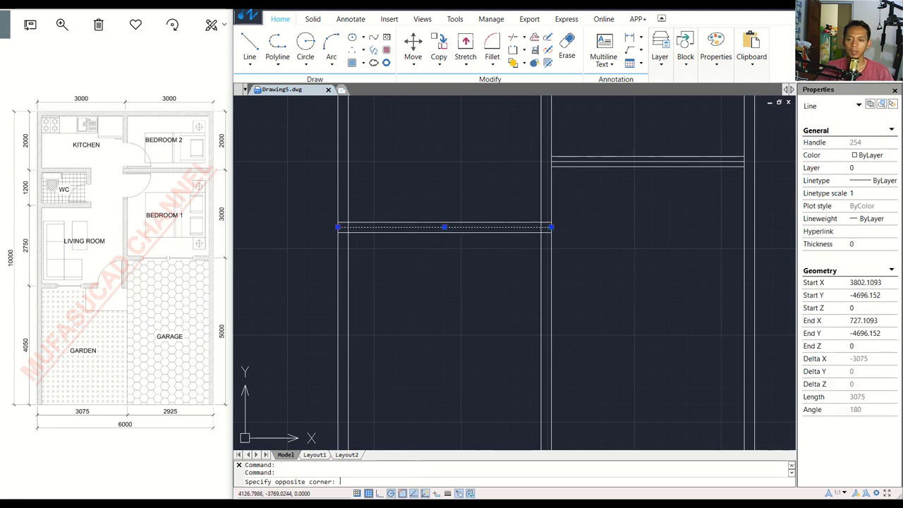
left_click(572, 161)
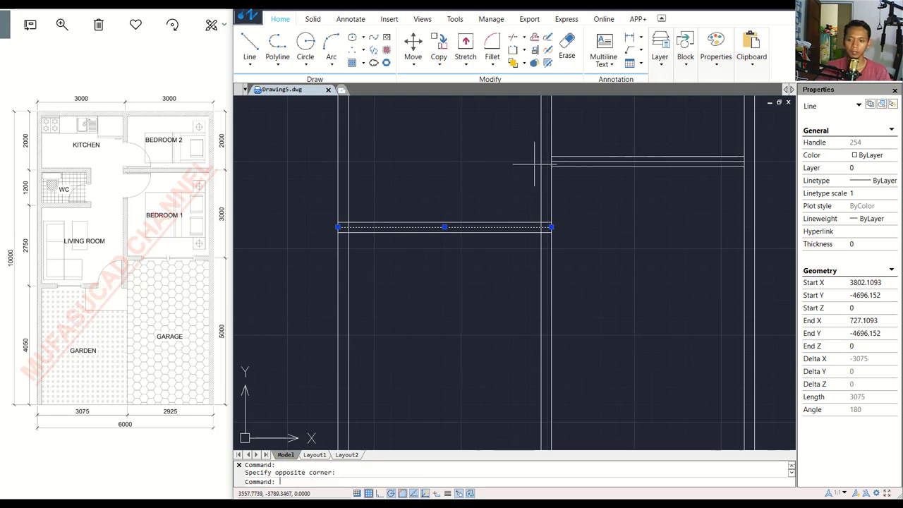
key("Delete")
Step: Start TRIM and cut the overlapping vertical wall stubs at the left junction and corner
scroll(469, 181, "up", 2)
scroll(412, 304, "down", 2)
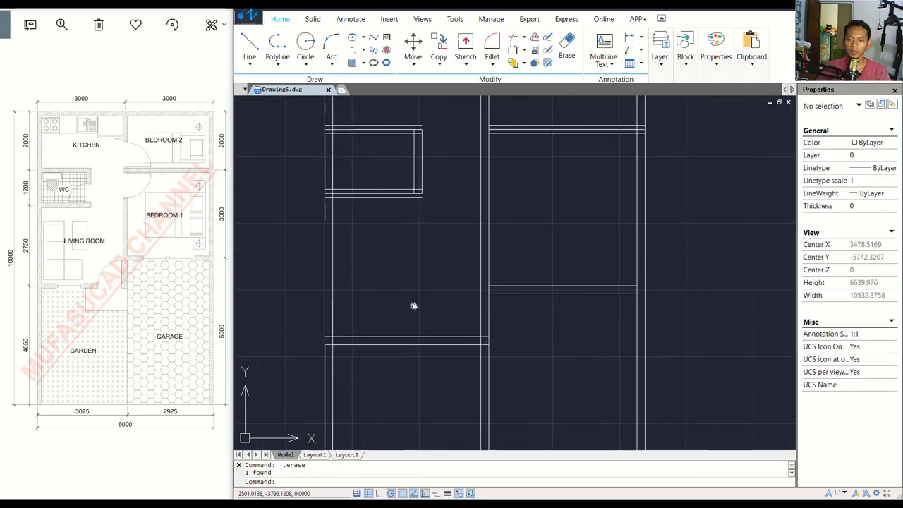
scroll(400, 198, "up", 1)
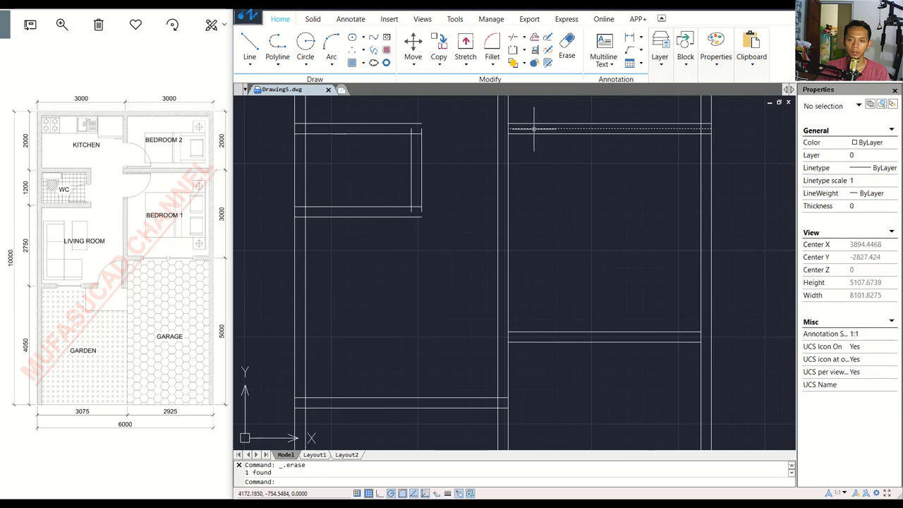
scroll(417, 147, "up", 1)
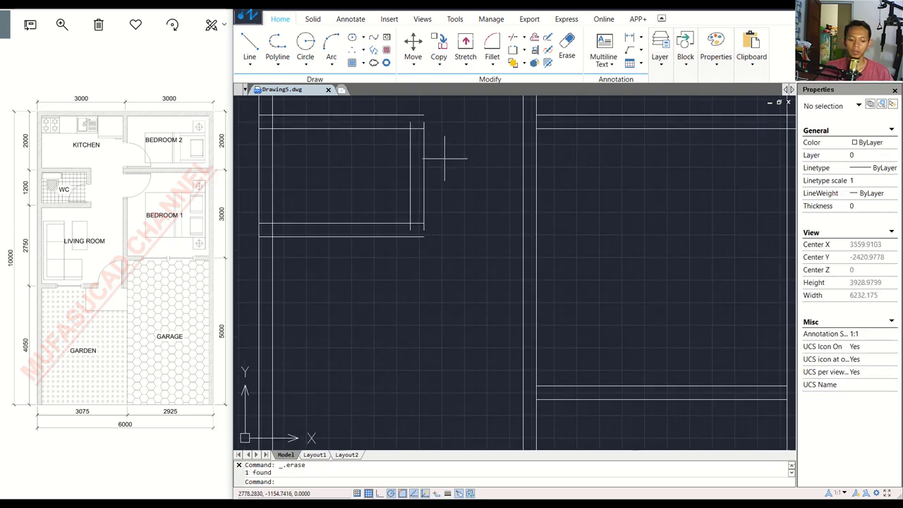
middle_click_drag(445, 158, 445, 185)
type("tr")
key("Return")
key("Return")
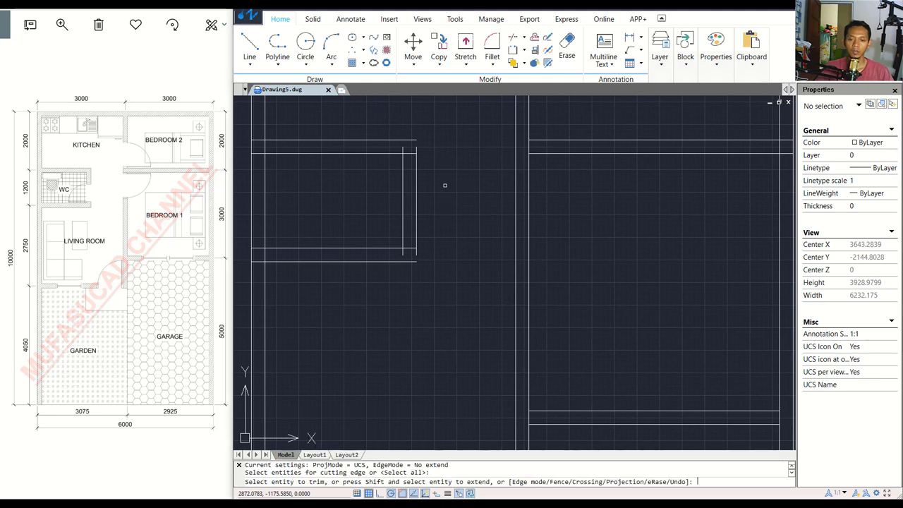
scroll(431, 160, "up", 1)
left_click(412, 147)
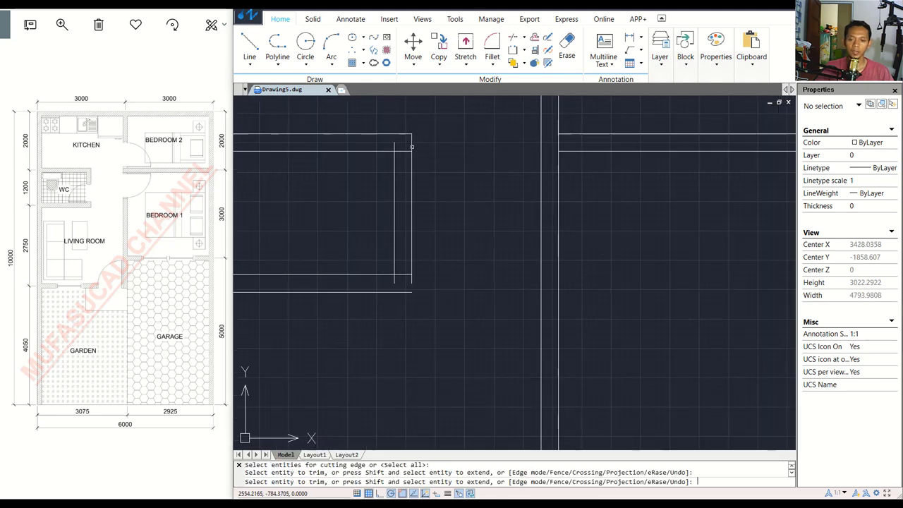
left_click(410, 281)
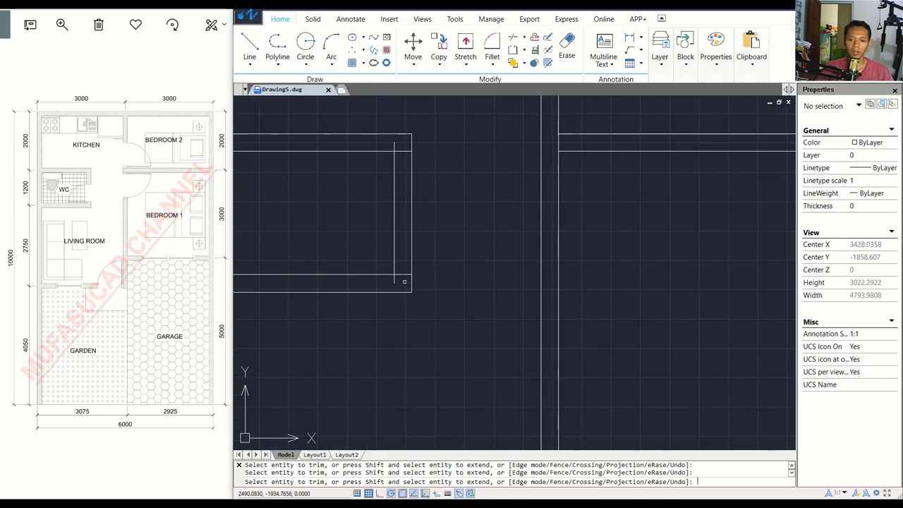
left_click(405, 282)
left_click(388, 278)
left_click(404, 279)
left_click(397, 254)
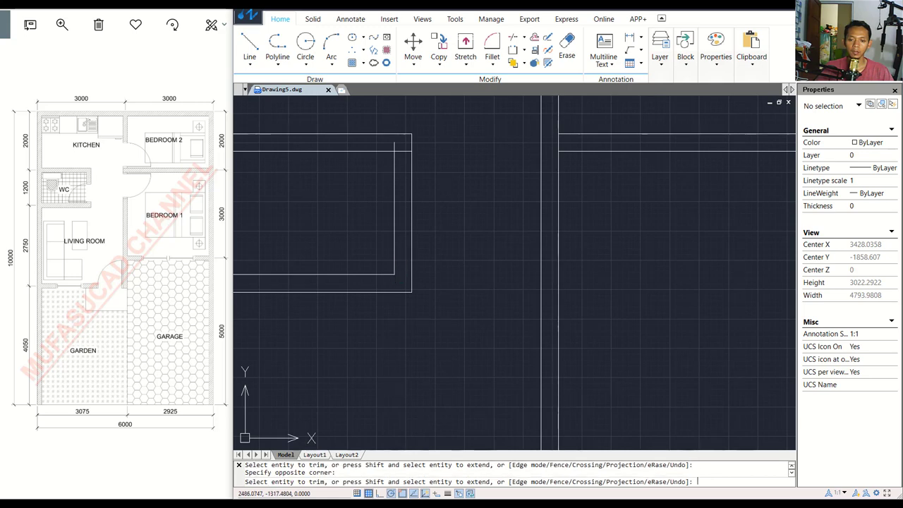
left_click(404, 155)
left_click(397, 137)
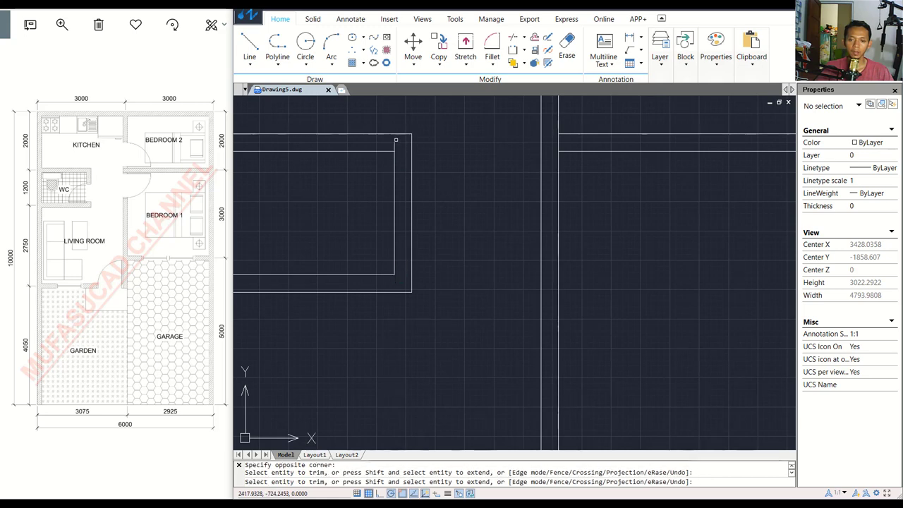
left_click(396, 140)
Step: Trim the horizontals between the left wall lines and the verticals between the top wall lines
middle_click_drag(348, 178, 551, 168)
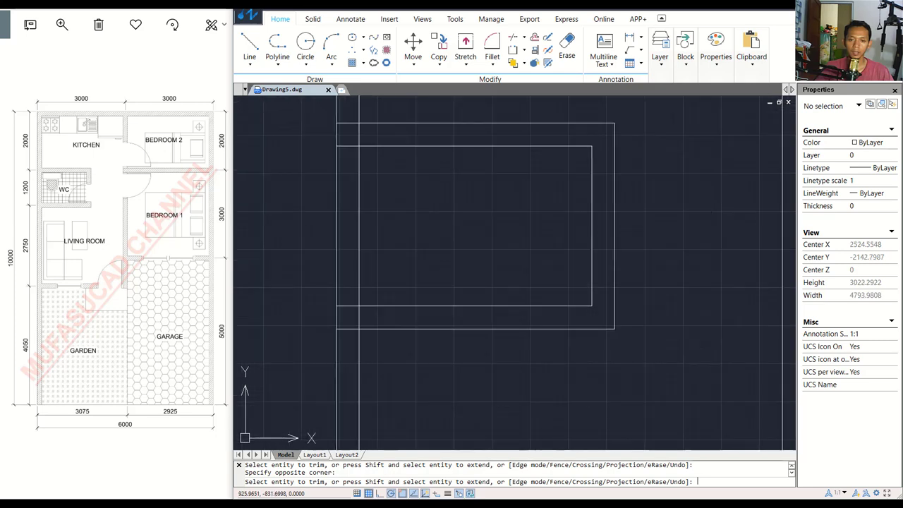
left_click(354, 115)
left_click(342, 386)
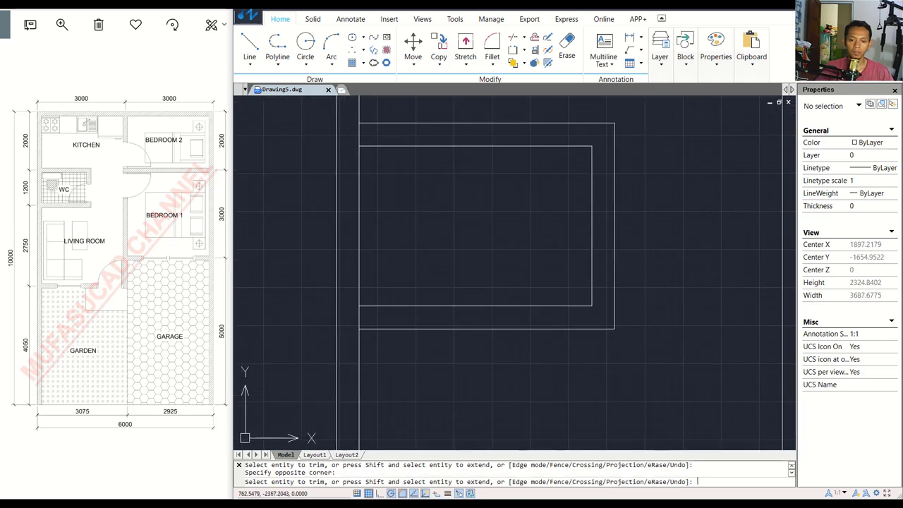
left_click(359, 317)
left_click(355, 134)
left_click(364, 141)
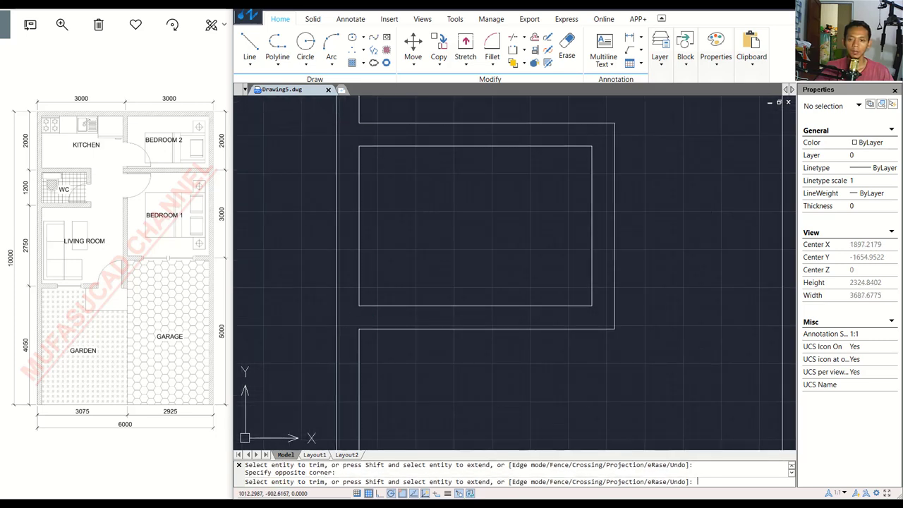
scroll(564, 186, "down", 4)
scroll(491, 154, "up", 2)
left_click(491, 156)
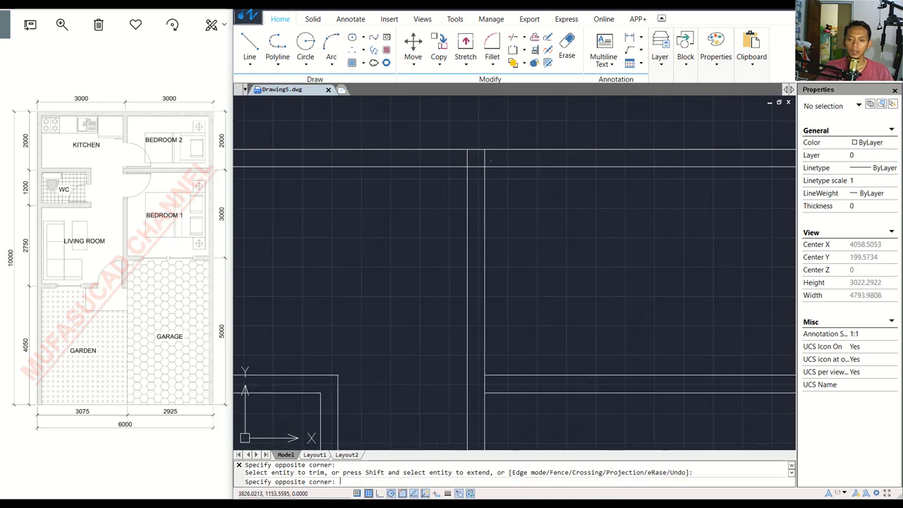
left_click(468, 159)
Step: Trim crossing segments at the middle junction and between the double horizontal wall lines
middle_click_drag(497, 381, 457, 239)
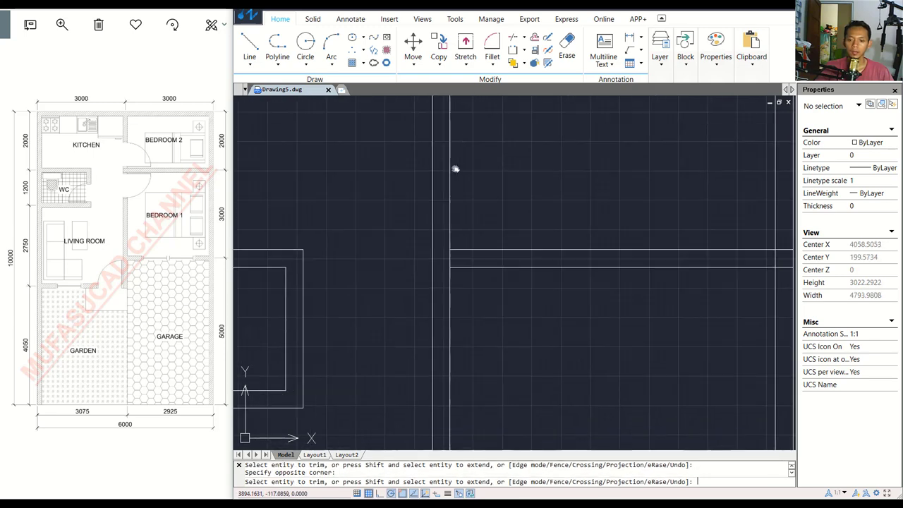
left_click(457, 238)
left_click(440, 246)
scroll(519, 218, "down", 2)
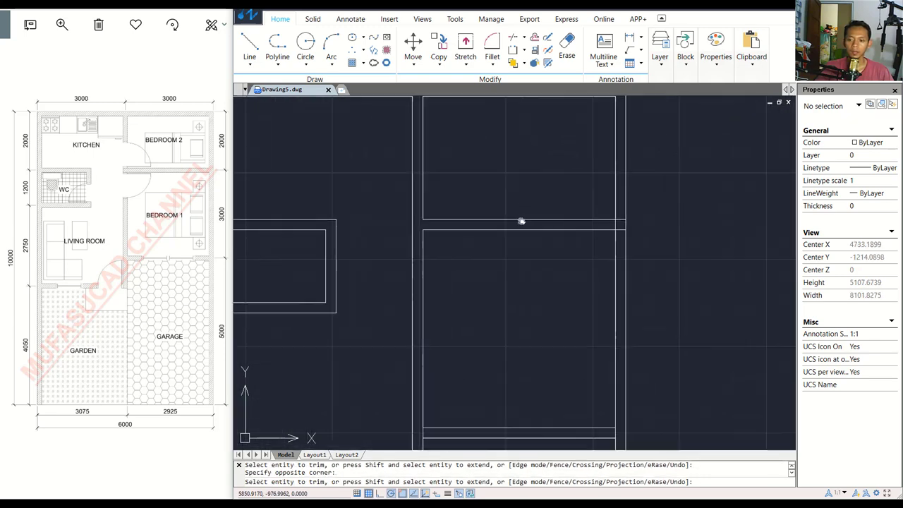
scroll(520, 218, "down", 2)
left_click(532, 180)
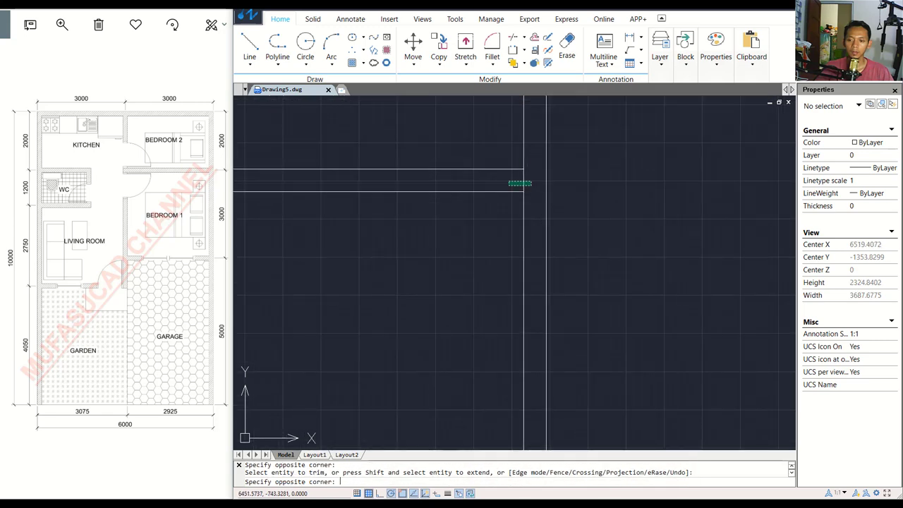
left_click(507, 187)
scroll(508, 187, "down", 2)
scroll(508, 188, "down", 1)
scroll(531, 261, "up", 2)
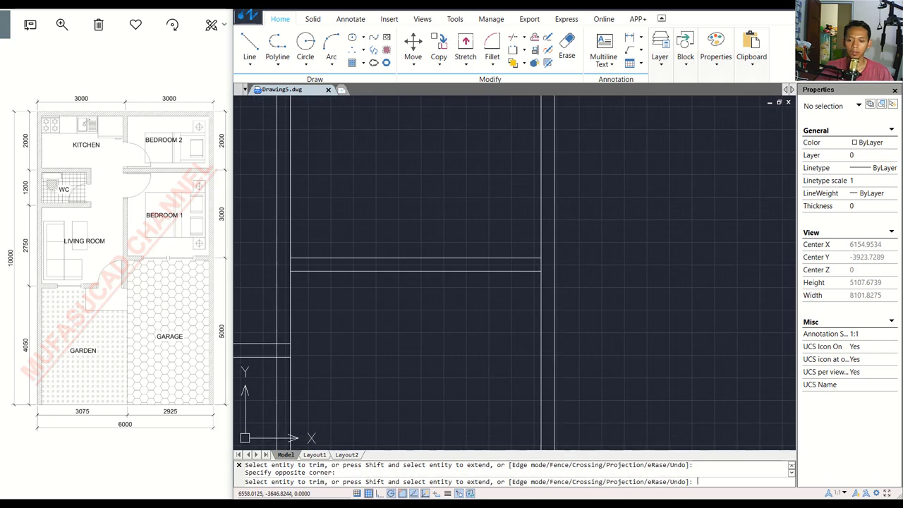
left_click(547, 265)
left_click(278, 264)
Step: Clear the remaining junction stubs, finish trimming, and select the extra vertical wall line
scroll(277, 264, "down", 1)
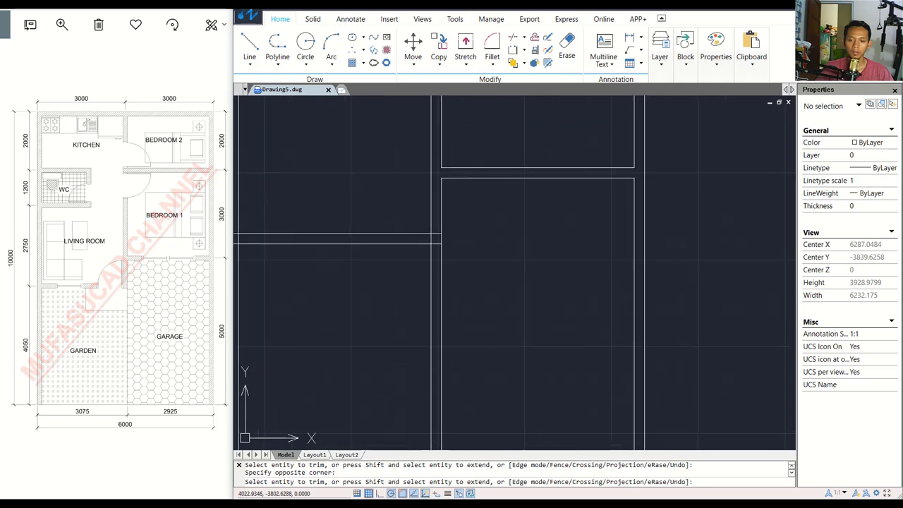
scroll(425, 239, "up", 2)
left_click(446, 227)
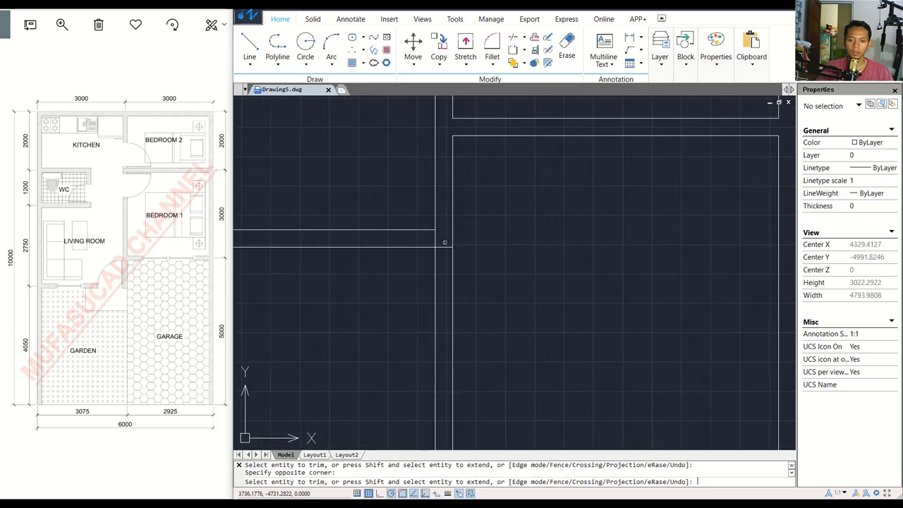
left_click(436, 239)
scroll(418, 238, "down", 2)
middle_click_drag(343, 247, 448, 228)
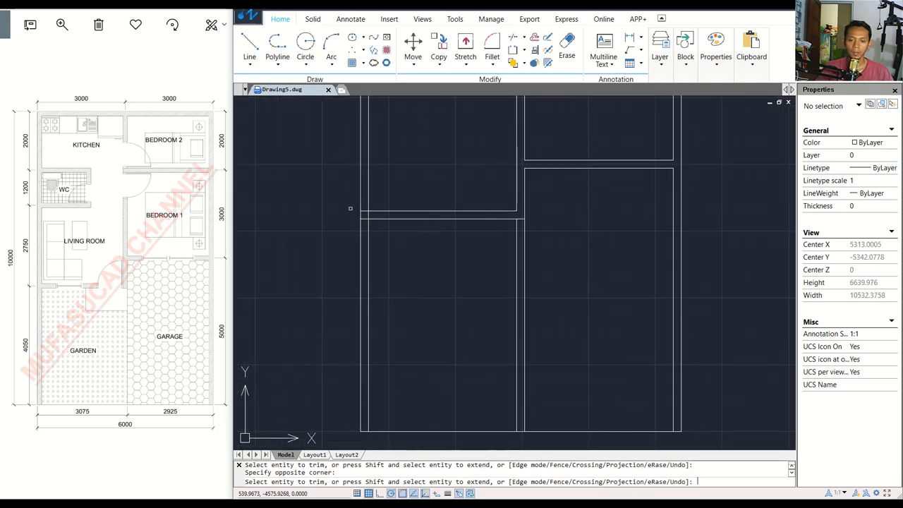
scroll(374, 214, "up", 2)
left_click(378, 214)
left_click(370, 244)
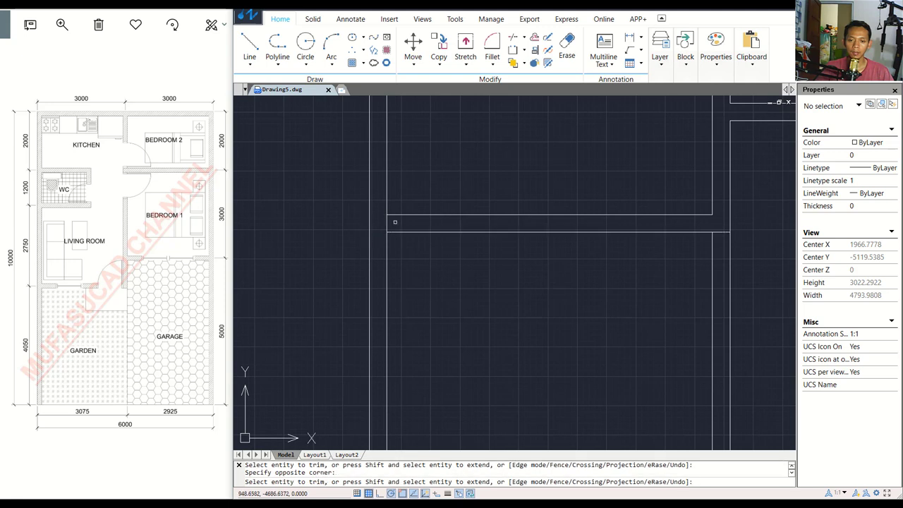
key("Return")
scroll(454, 222, "down", 3)
middle_click_drag(574, 236, 469, 166)
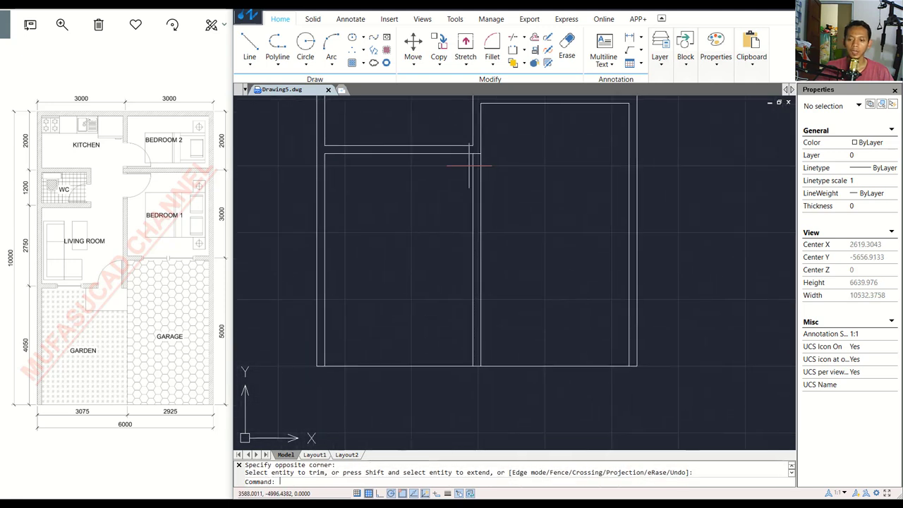
left_click(471, 218)
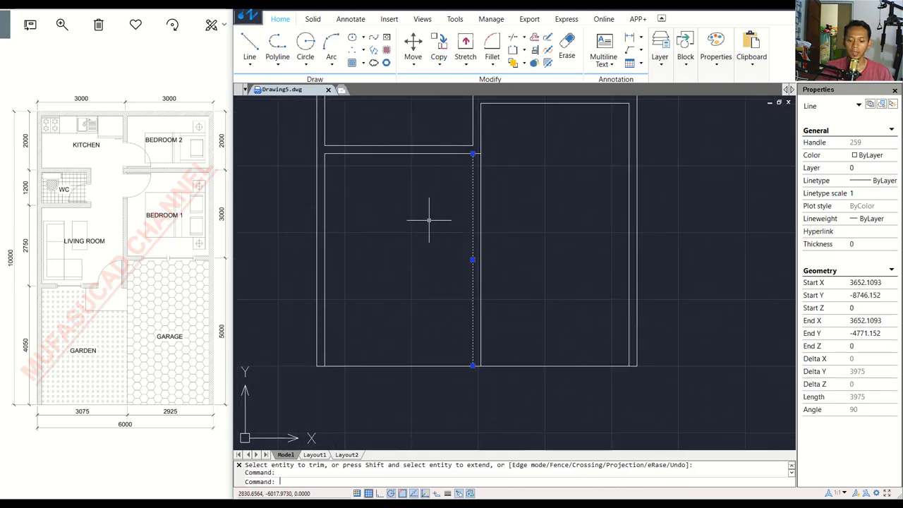
Step: Delete the extra vertical wall line
key("Delete")
scroll(427, 218, "down", 2)
scroll(496, 186, "down", 1)
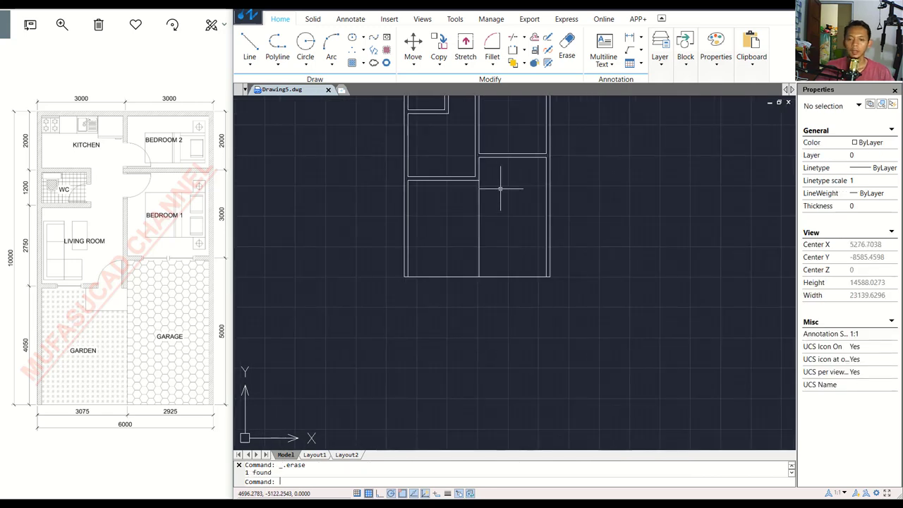
mouse_move(495, 185)
middle_mouse_down()
mouse_move(455, 264)
mouse_move(456, 244)
middle_mouse_up()
scroll(455, 264, "up", 1)
scroll(441, 268, "up", 1)
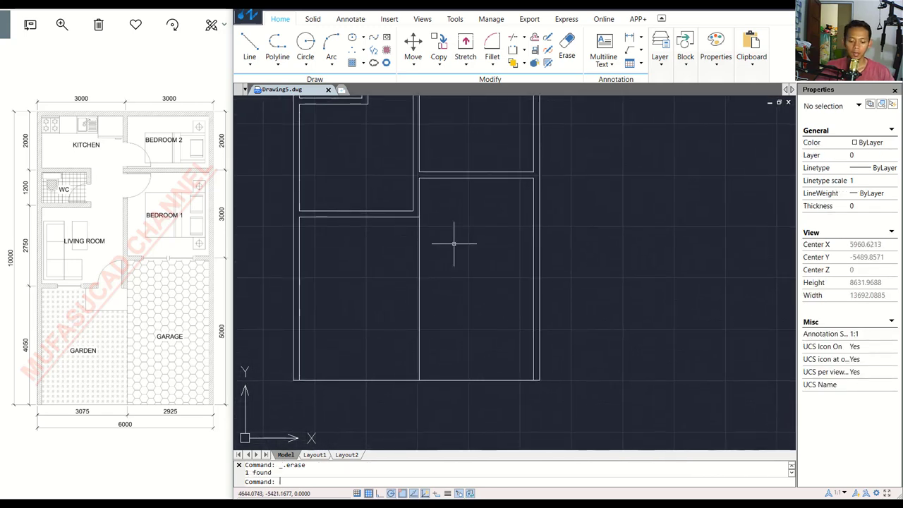
Step: Draw a line starting 700 below the corner, running 1300 left, then up to the wall
type("l")
key("Return")
type("700")
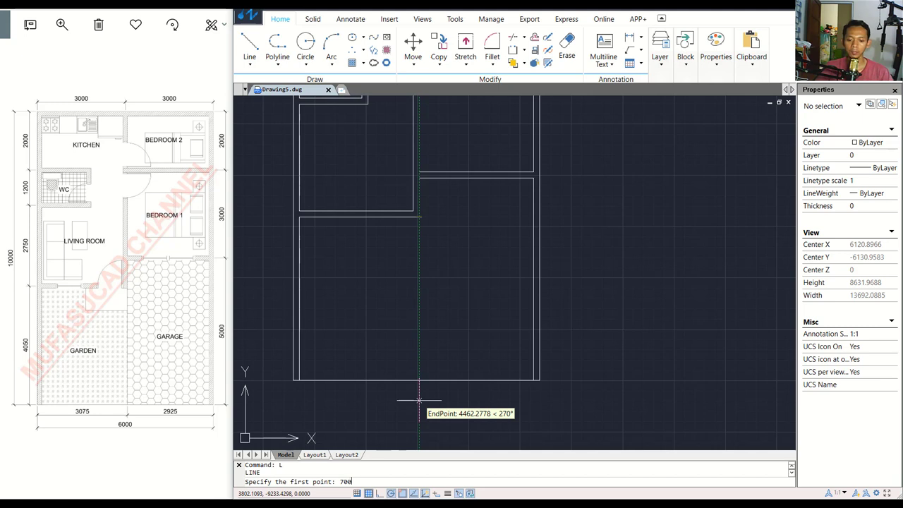
key("Return")
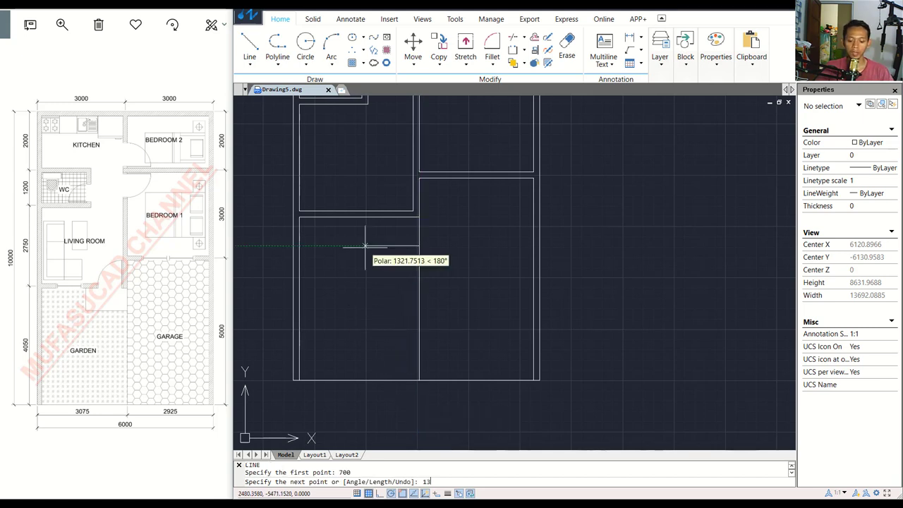
key("Return")
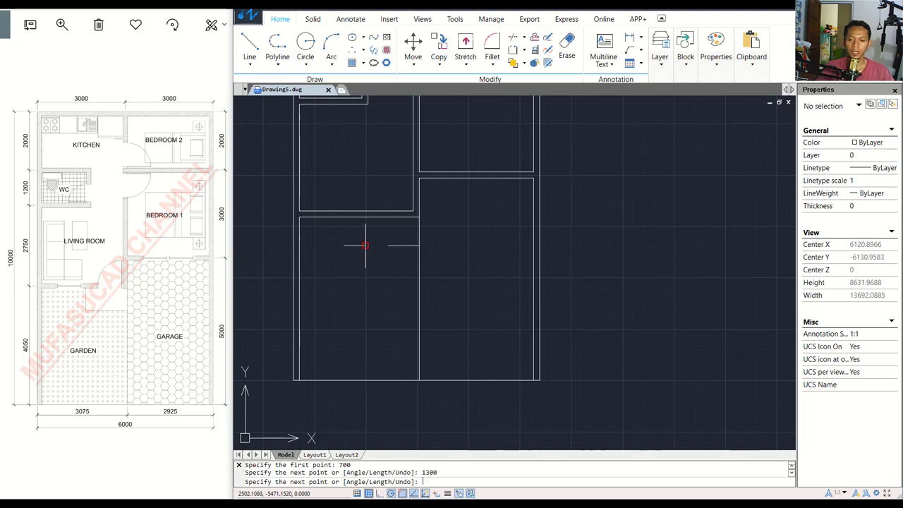
left_click(366, 217)
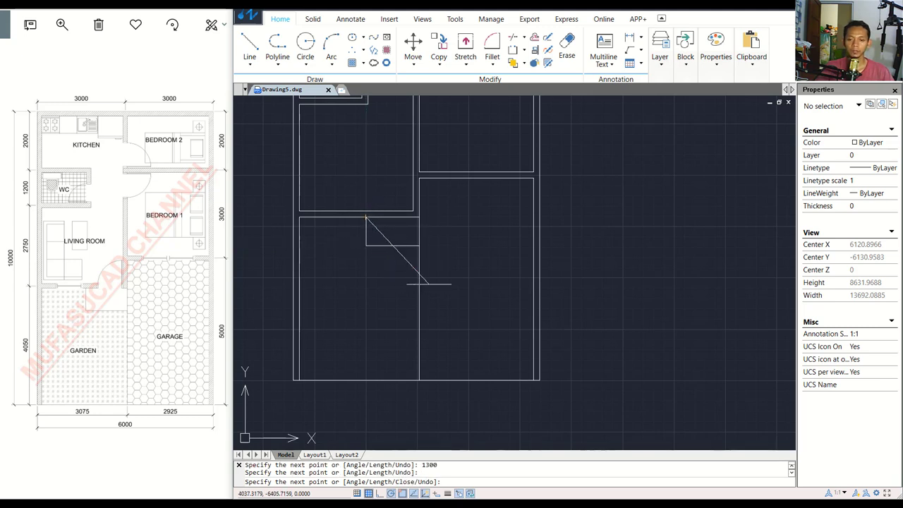
key("Return")
scroll(470, 266, "down", 2)
middle_click_drag(468, 244, 453, 298)
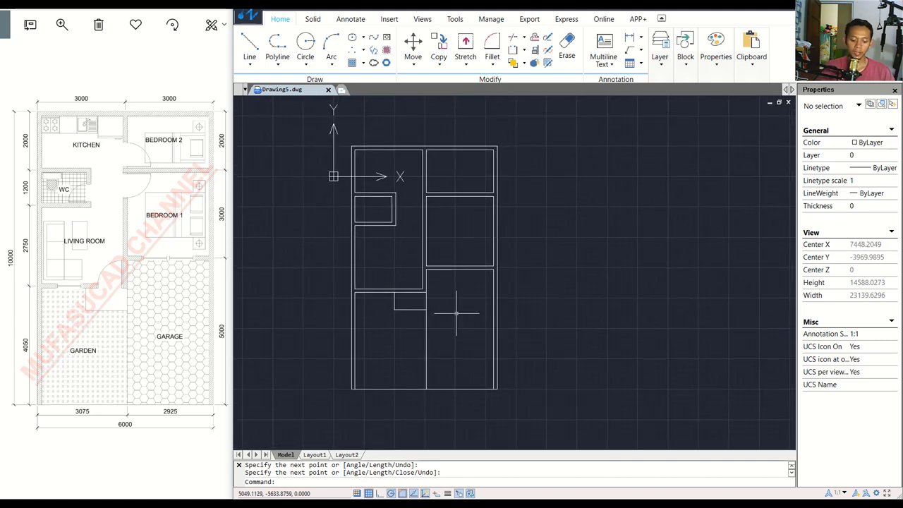
Step: Start HATCH, choose the ANSI31 pattern from the ANSI group, and begin picking boundary points
type("hatch")
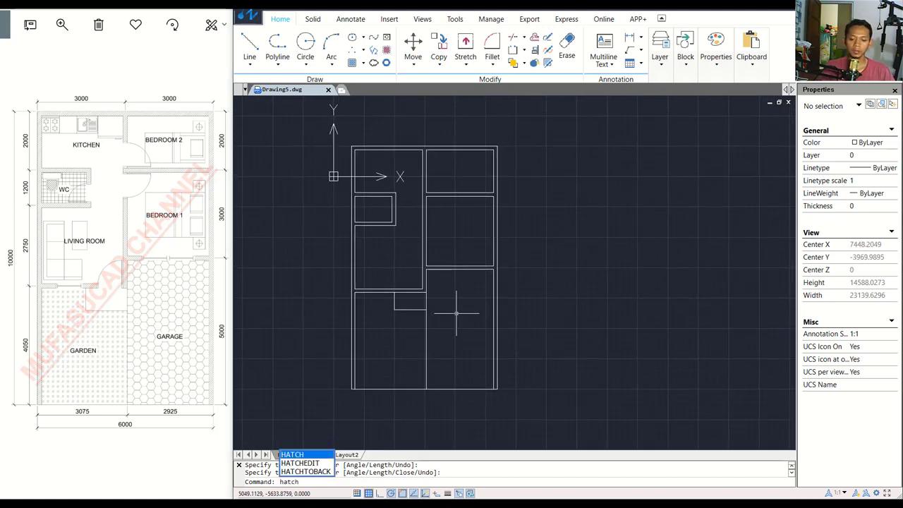
key("Return")
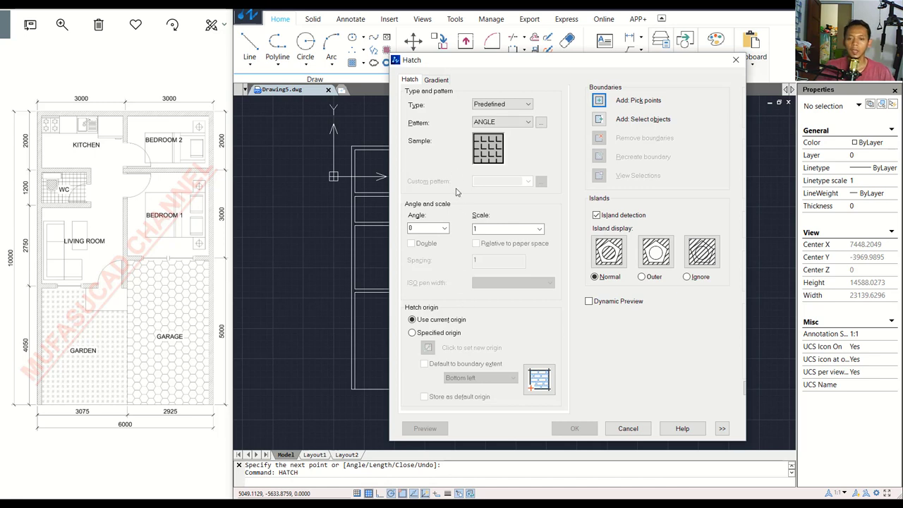
left_click(480, 154)
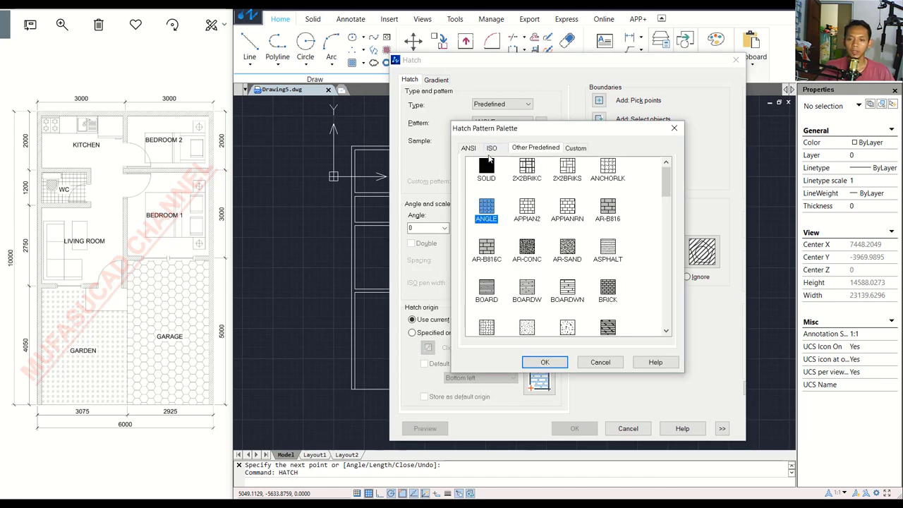
left_click(469, 149)
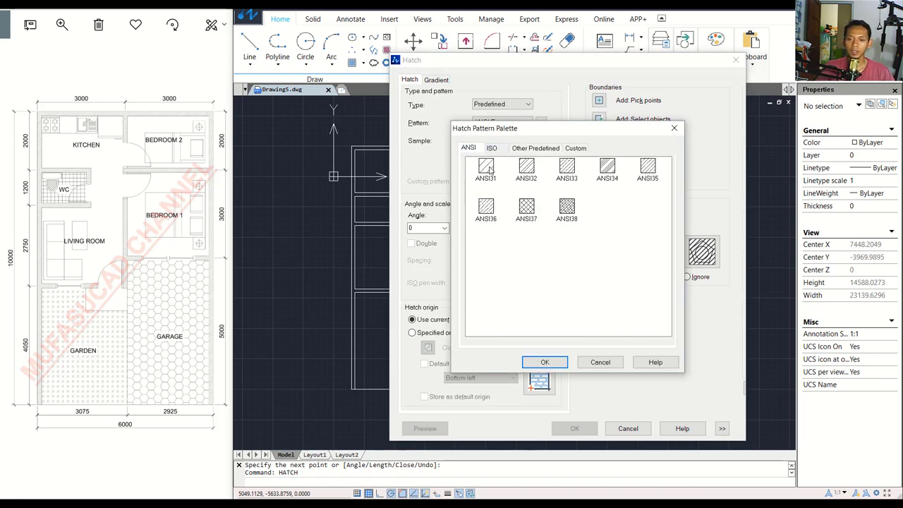
left_click(545, 361)
left_click(611, 101)
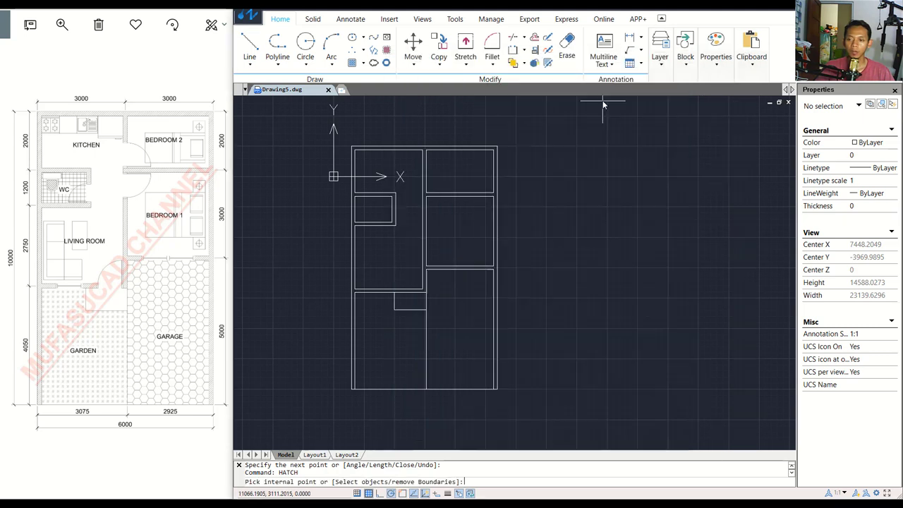
Step: Pick a point between the wall lines as the hatch boundary, discarding an accidental garage pick
left_click(451, 301)
key("Escape")
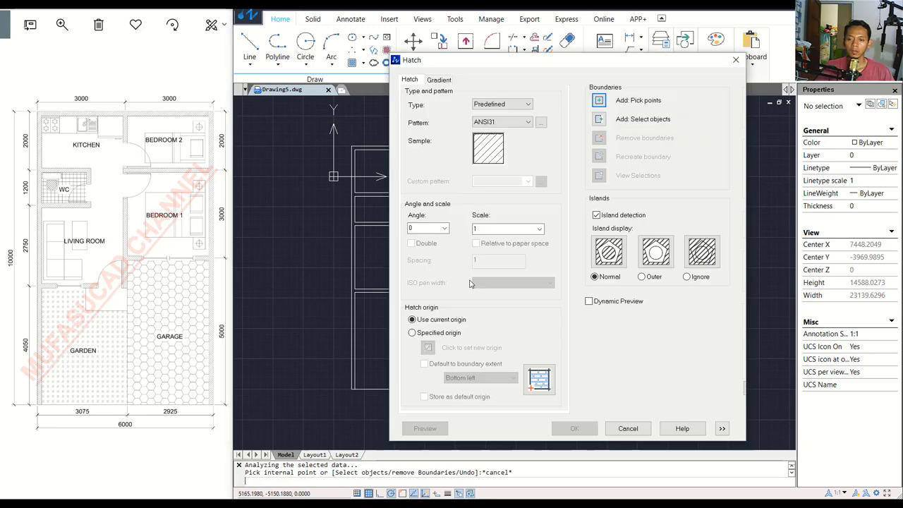
left_click(599, 100)
scroll(426, 267, "up", 2)
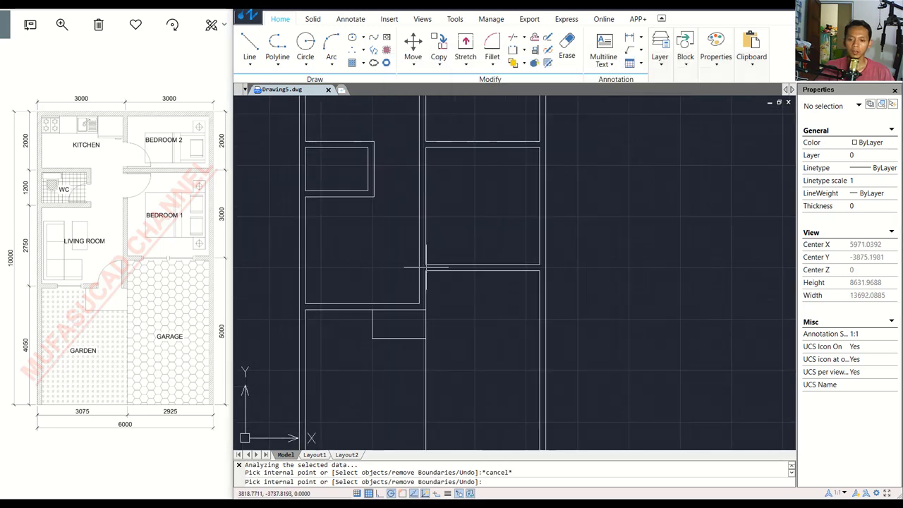
scroll(425, 267, "down", 1)
left_click(424, 269)
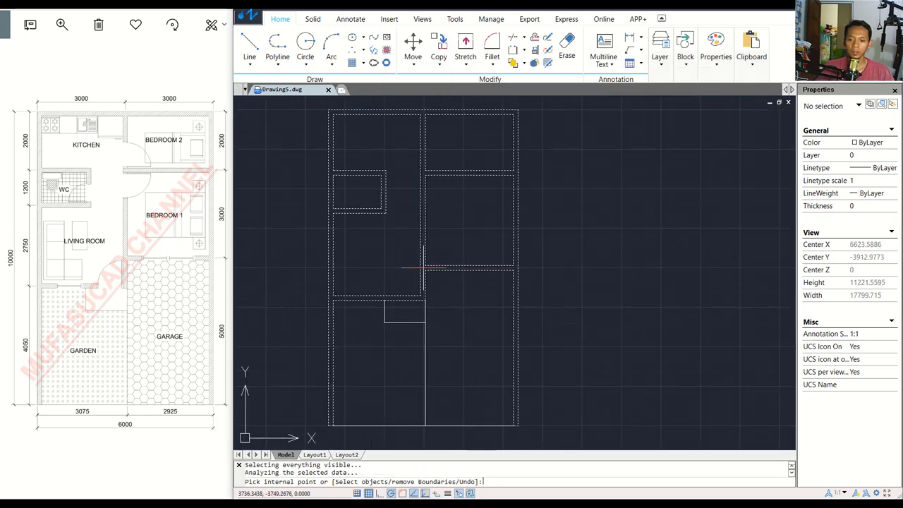
key("Return")
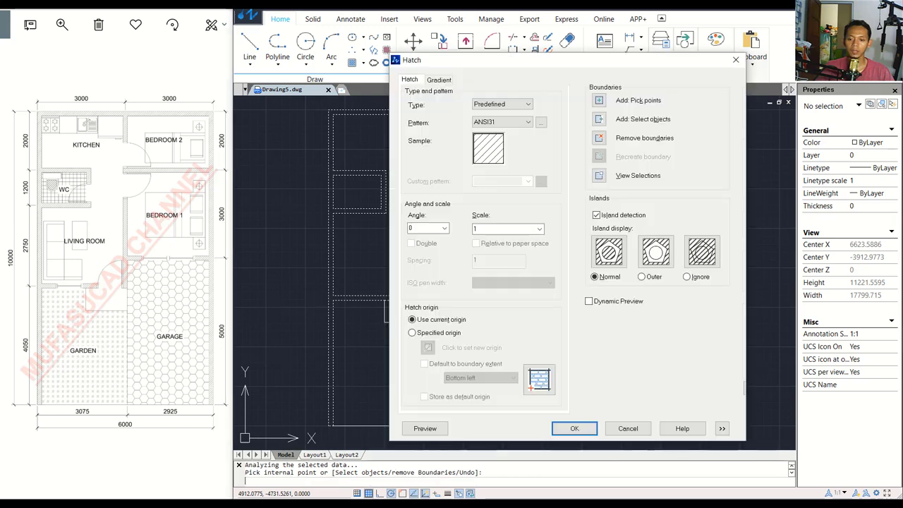
Step: Set the hatch scale to 15, preview it on the walls, and apply it
double_click(487, 228)
type("5")
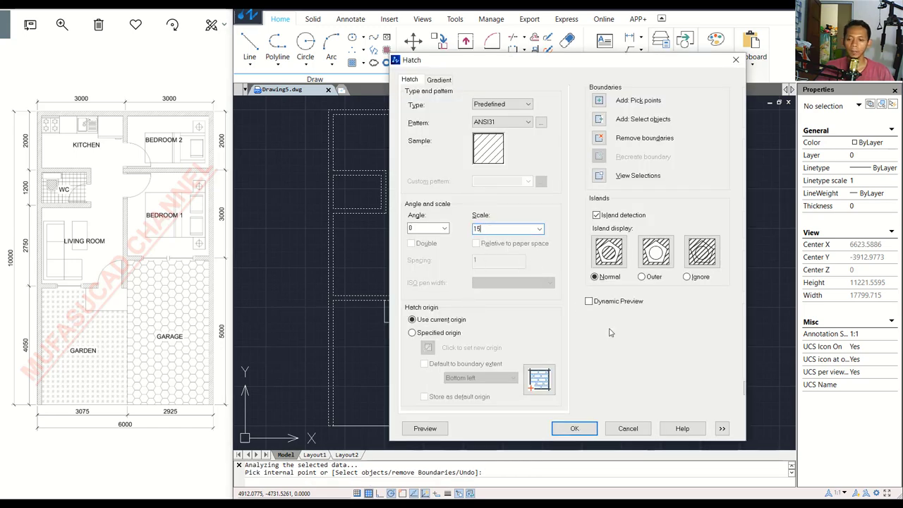
left_click(424, 428)
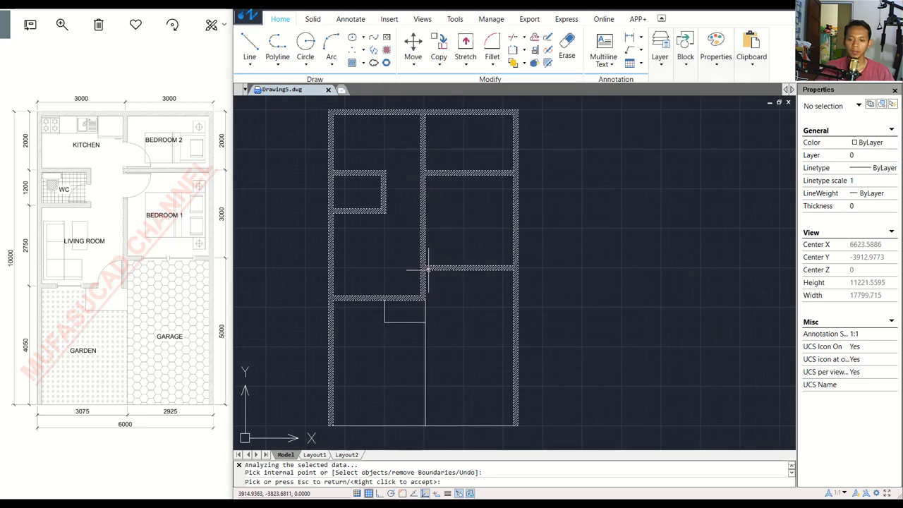
scroll(426, 269, "up", 3)
scroll(429, 276, "up", 2)
scroll(413, 268, "down", 2)
scroll(428, 268, "down", 2)
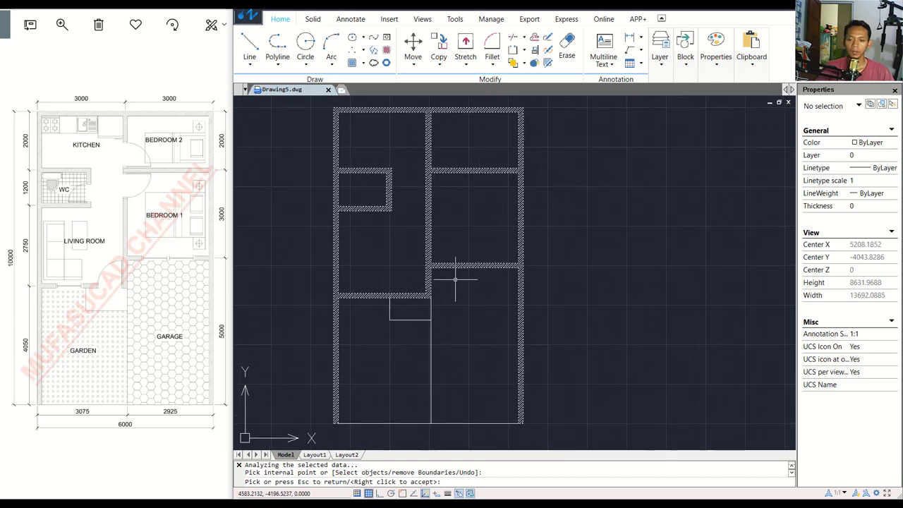
key("Escape")
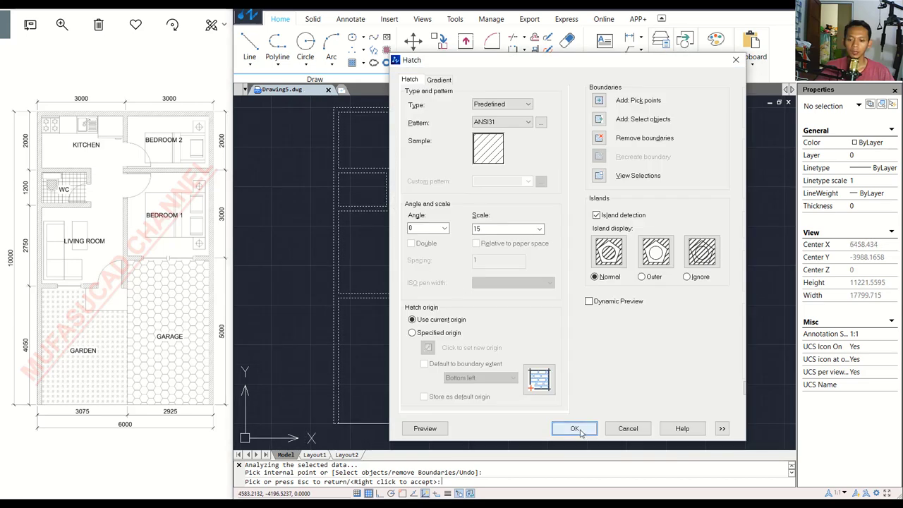
left_click(575, 428)
middle_click_drag(433, 323, 495, 305)
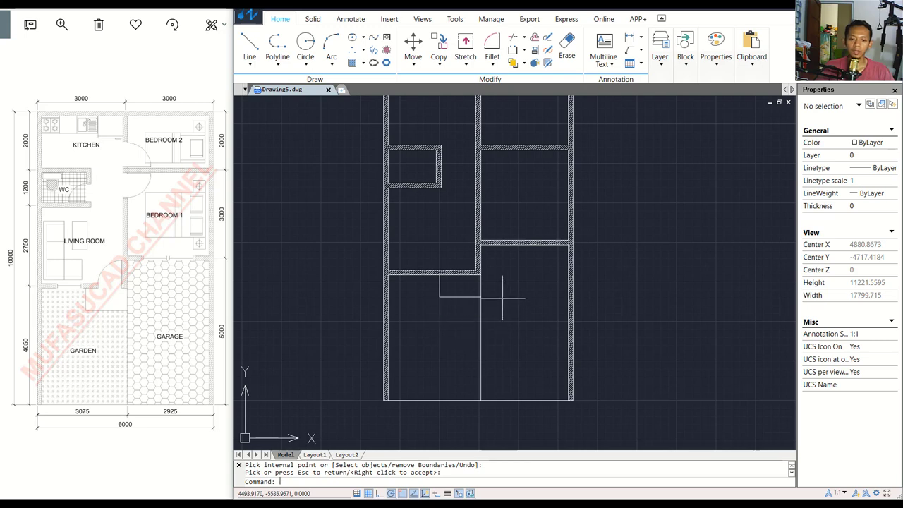
Step: Change the wall hatch's colour from ByLayer to index colour 25 in Properties
scroll(497, 300, "down", 2)
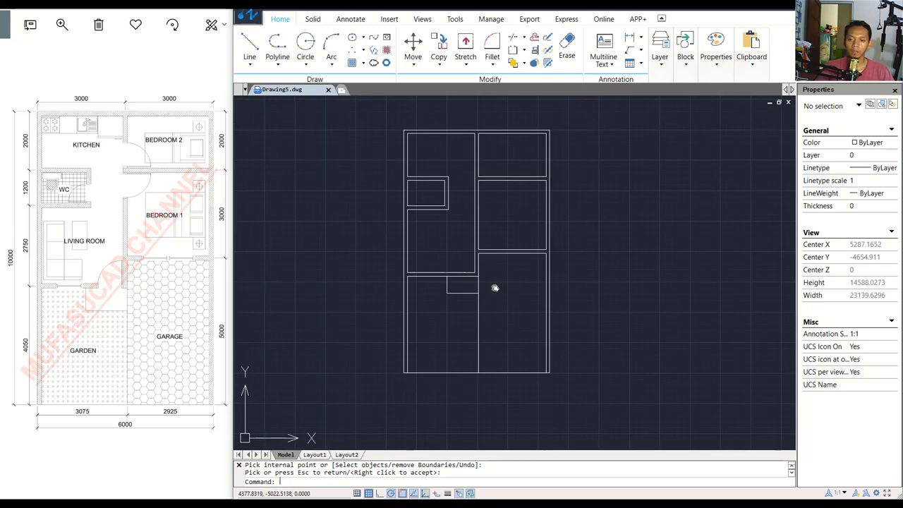
scroll(494, 289, "up", 2)
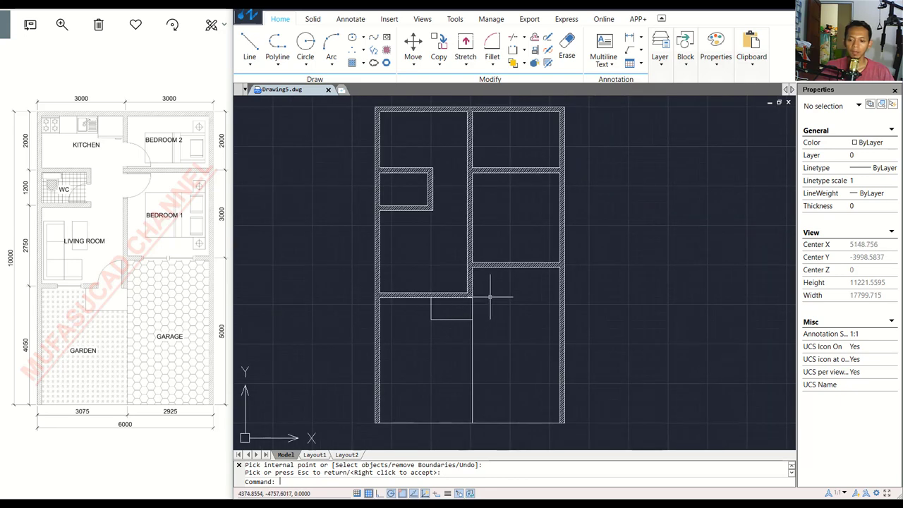
scroll(491, 296, "up", 1)
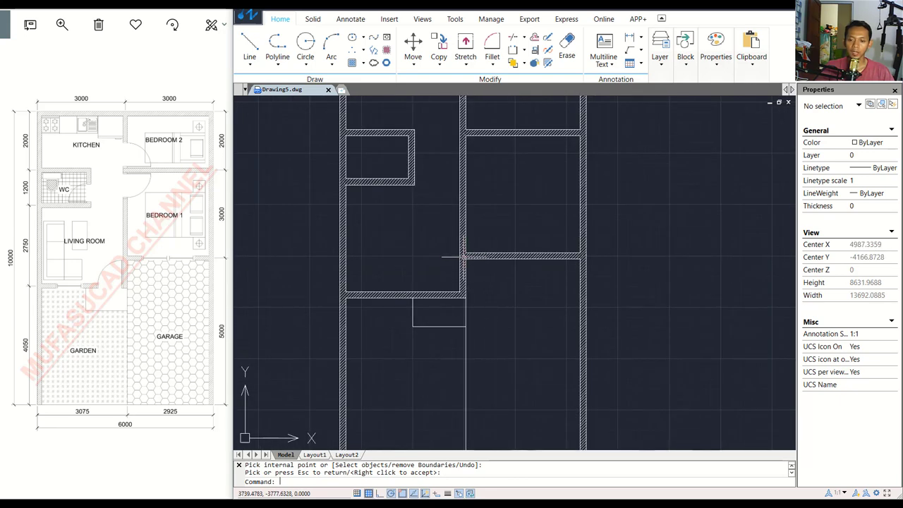
left_click(462, 256)
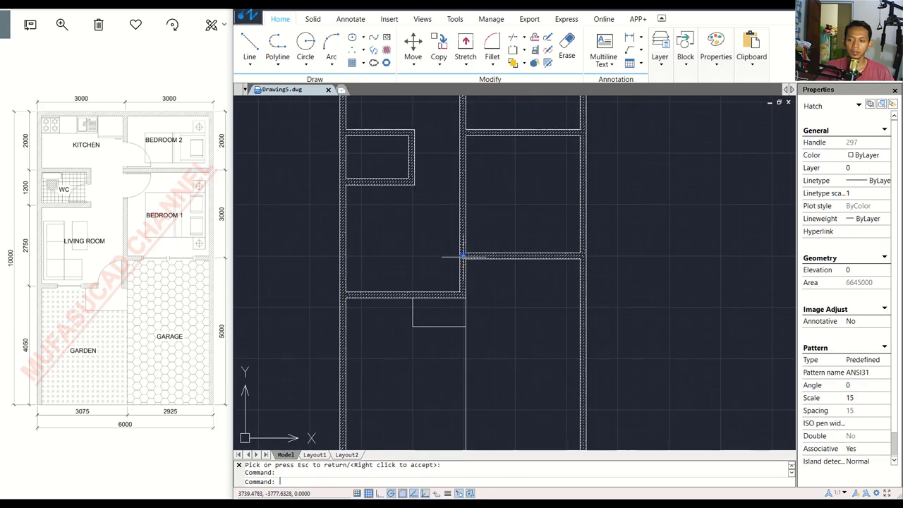
left_click(864, 155)
left_click(864, 156)
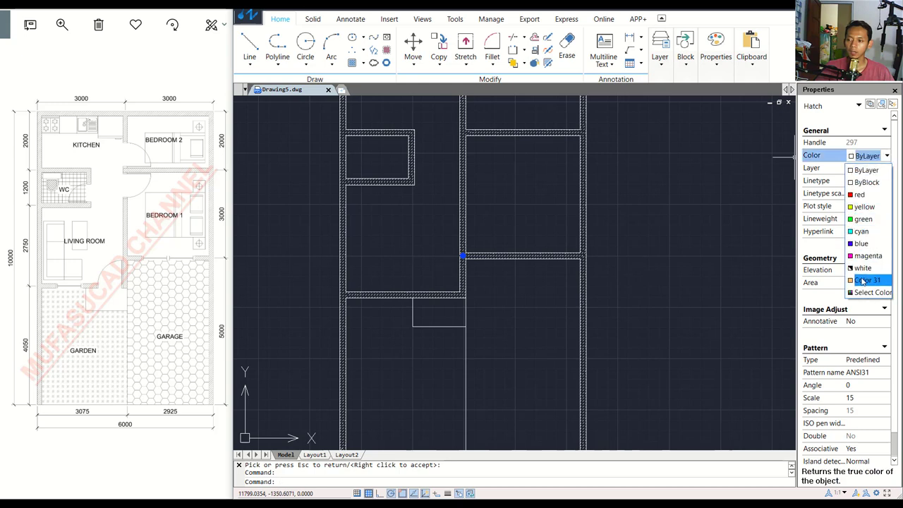
left_click(862, 292)
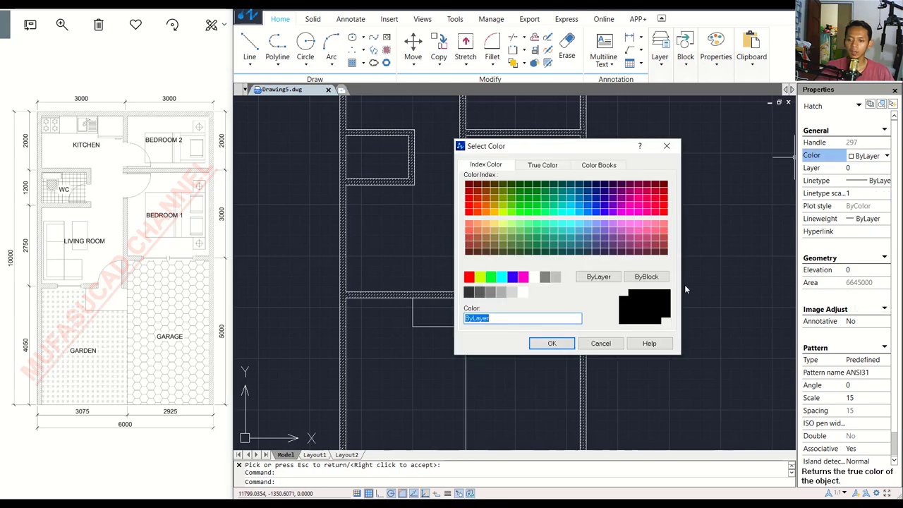
left_click(476, 240)
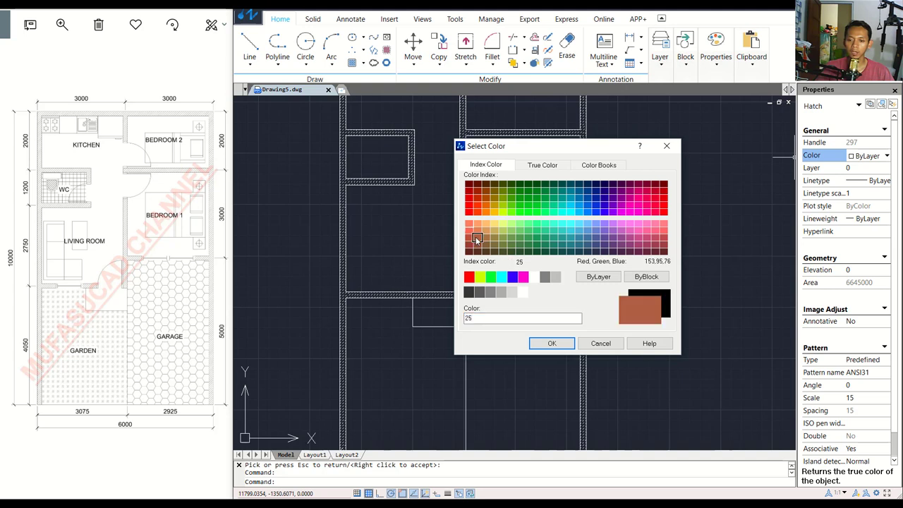
left_click(552, 343)
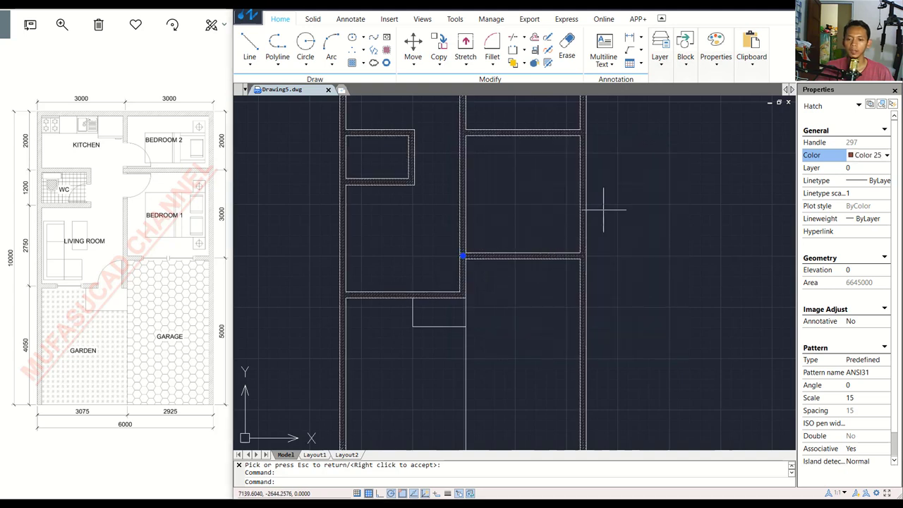
key("Escape")
scroll(529, 212, "down", 1)
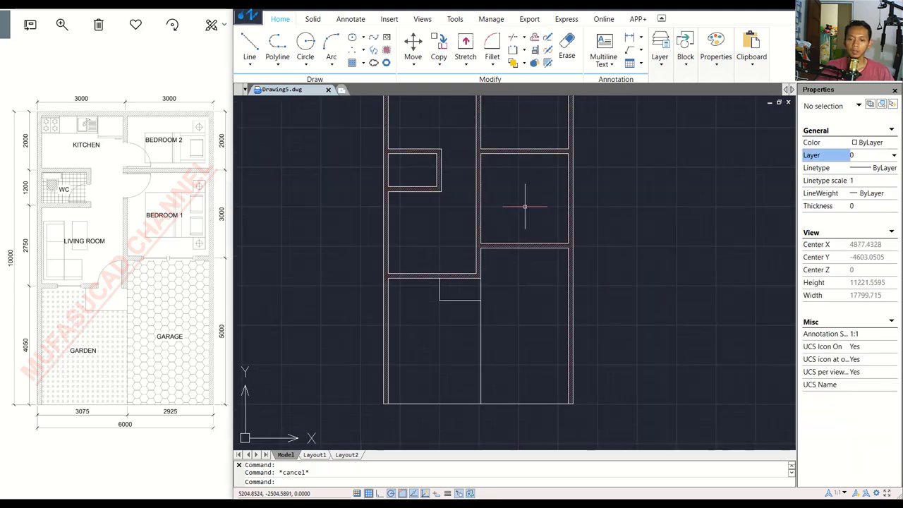
middle_click_drag(528, 203, 536, 223)
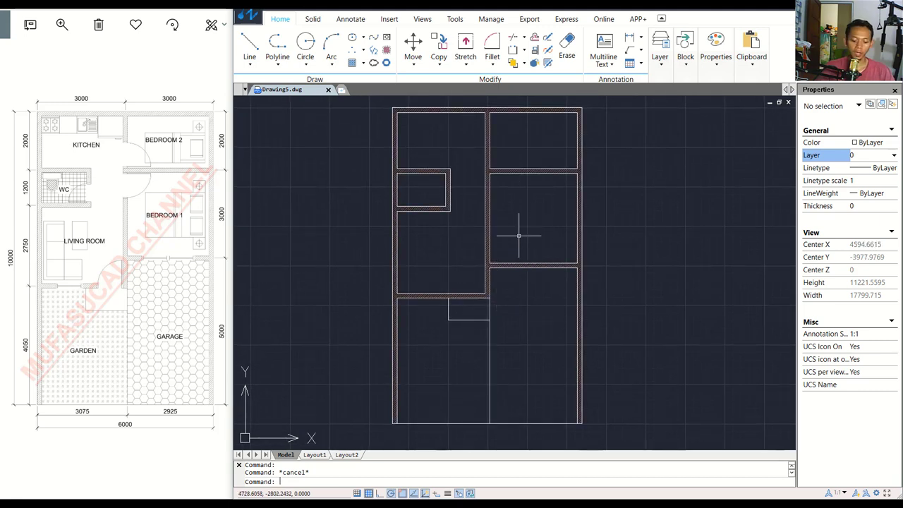
Step: Start INSERT and load '900x150 single door.dwg' from the Door folder for placement
type("insert")
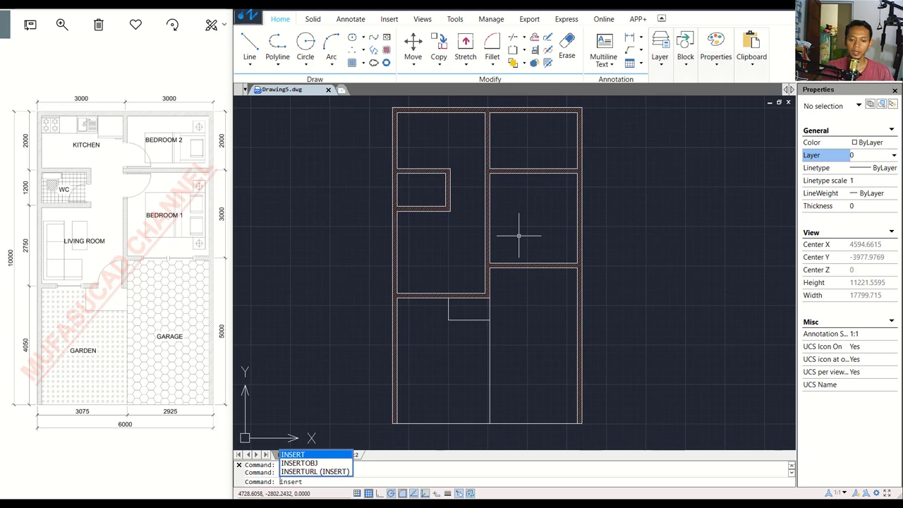
key("Return")
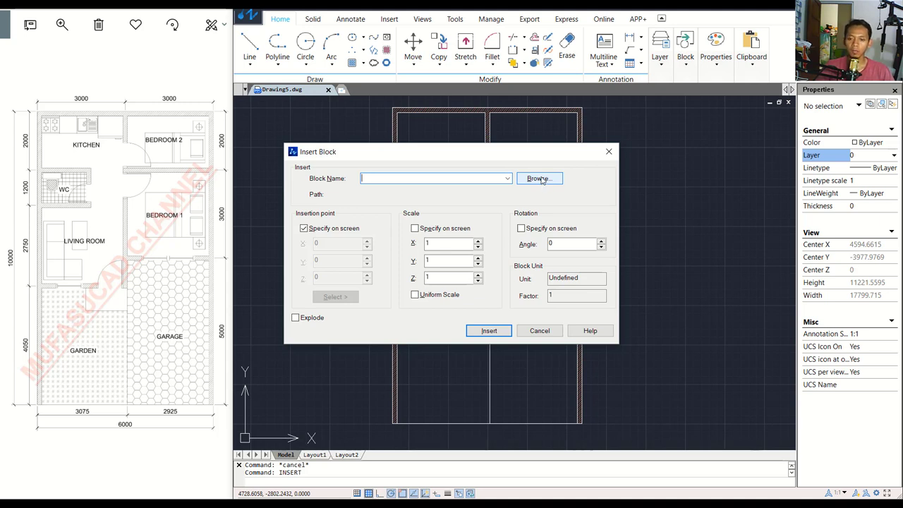
left_click(538, 179)
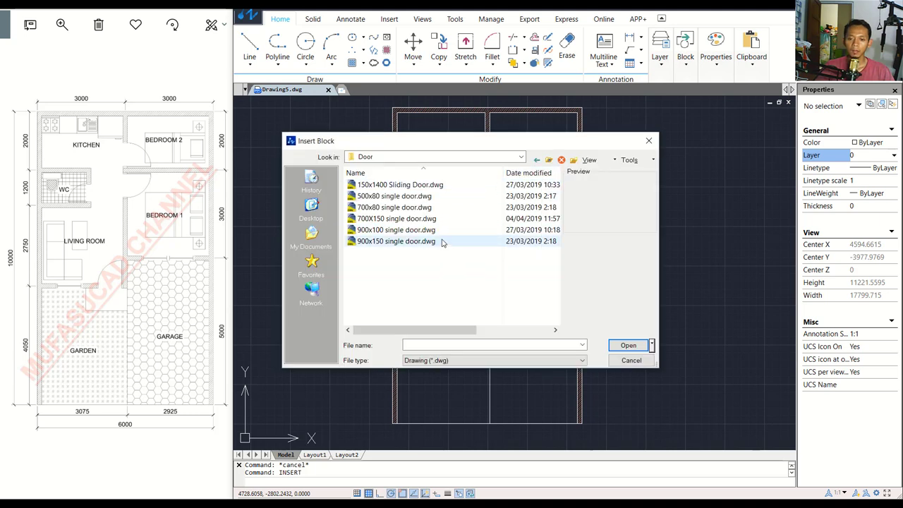
left_click(591, 160)
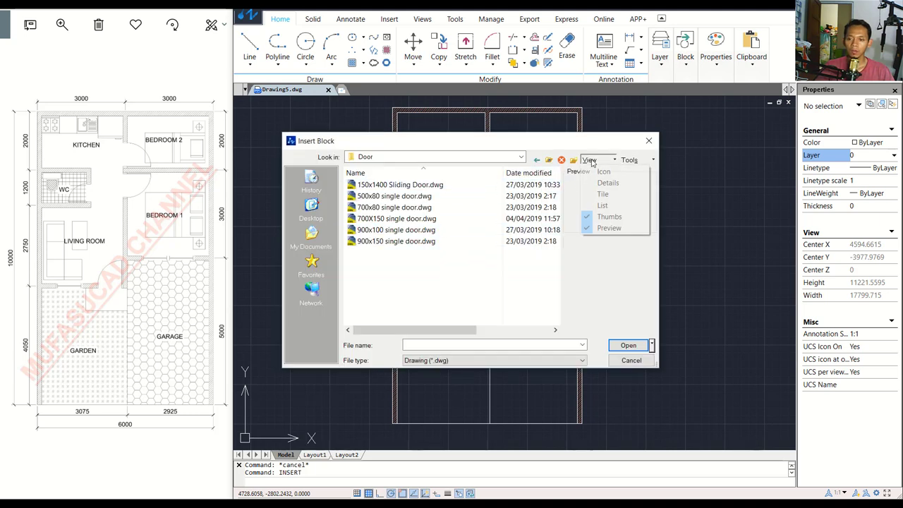
left_click(603, 216)
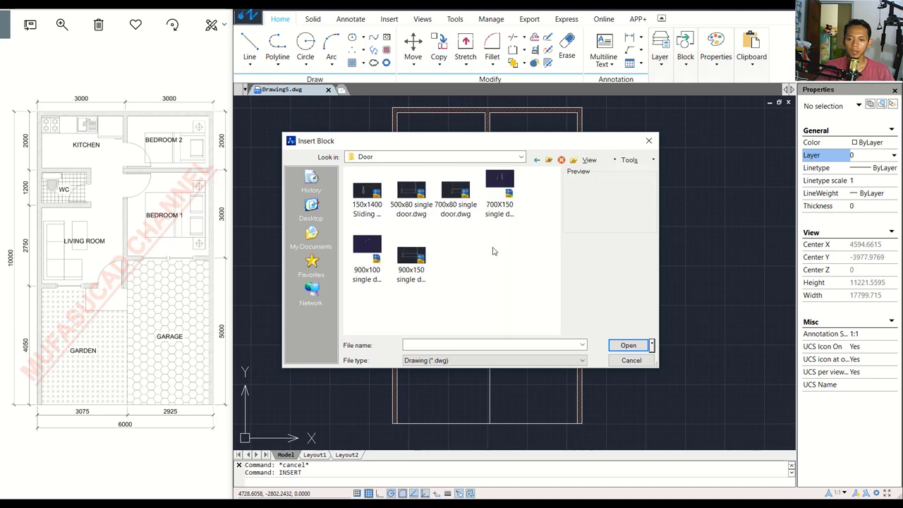
left_click(412, 271)
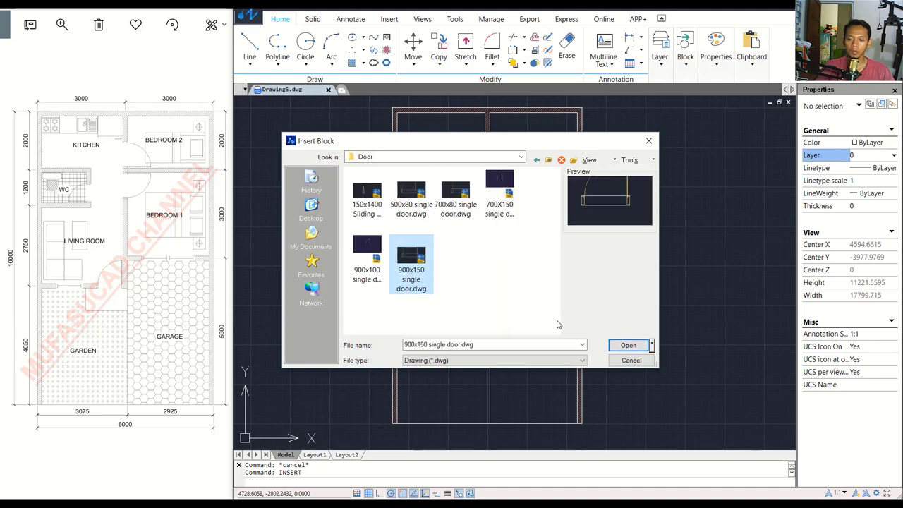
left_click(627, 345)
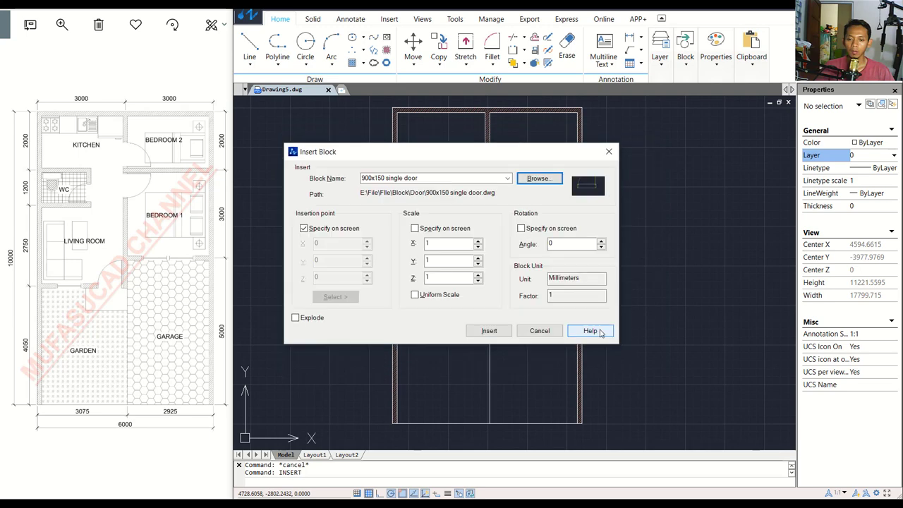
left_click(489, 331)
scroll(486, 297, "up", 5)
scroll(497, 285, "up", 5)
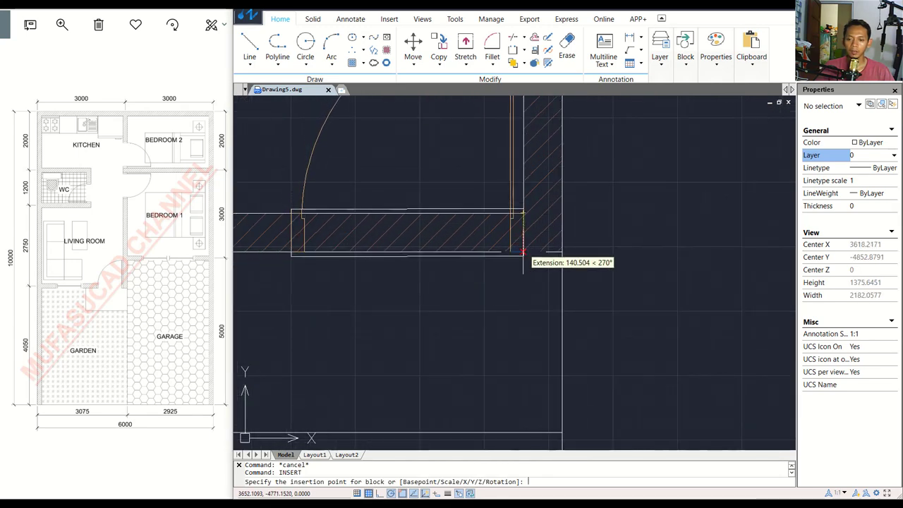
Step: Place the 900x150 door at the wall opening corner below the upper rooms
left_click(523, 251)
scroll(491, 280, "down", 2)
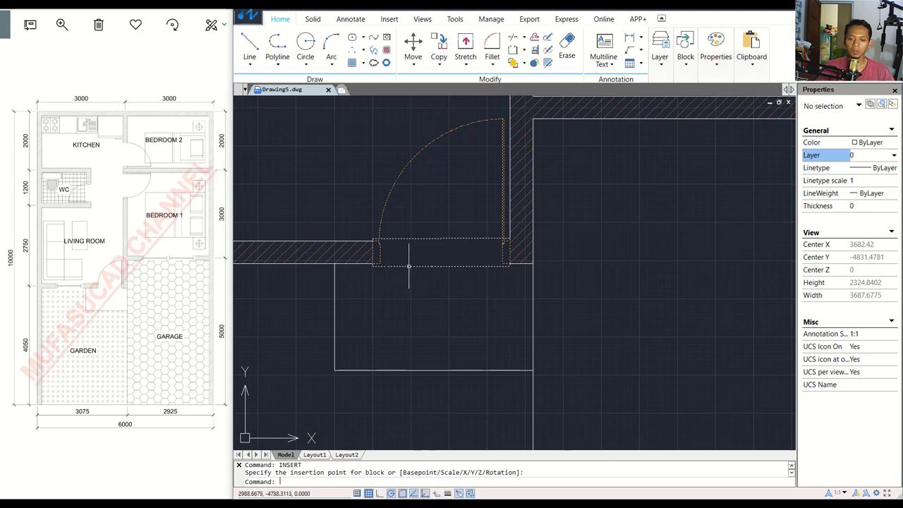
scroll(407, 266, "up", 2)
scroll(406, 264, "up", 1)
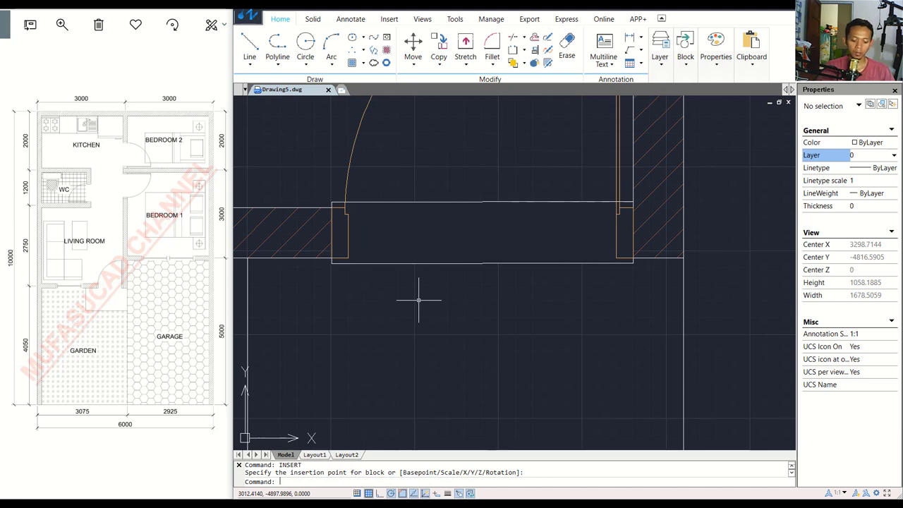
Step: Set WIPEOUT frames to OFF so the door's masking outline is hidden
type("wipeout")
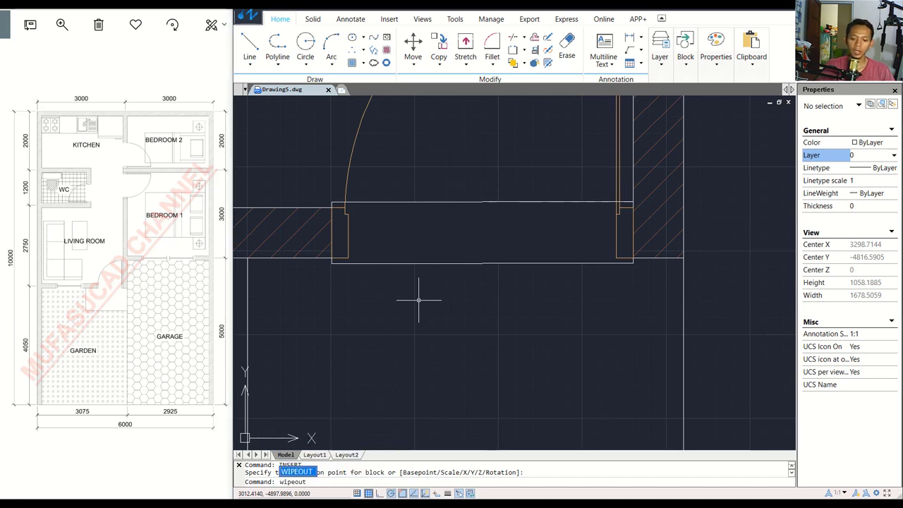
key("Return")
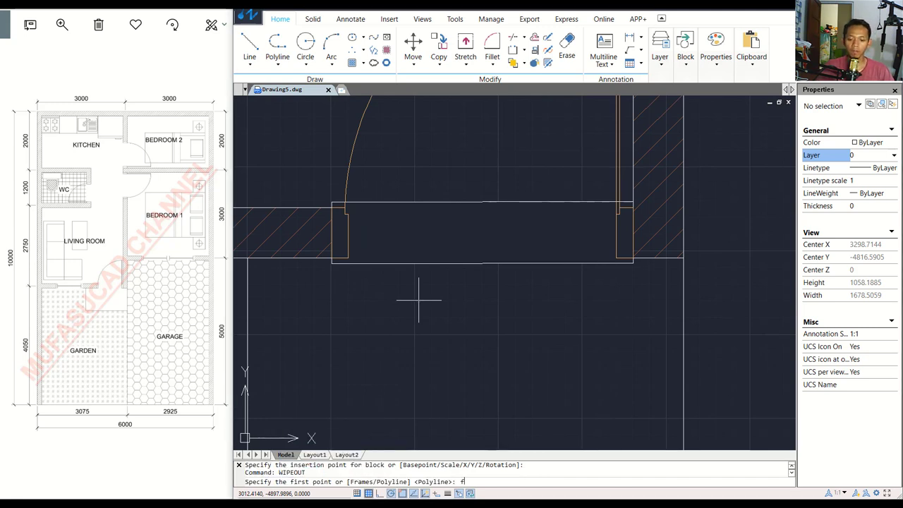
key("Return")
type("off")
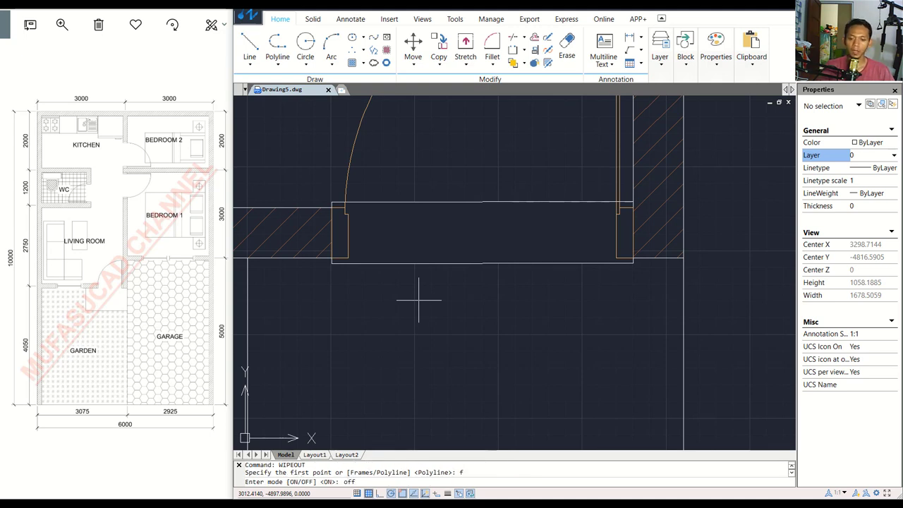
key("Return")
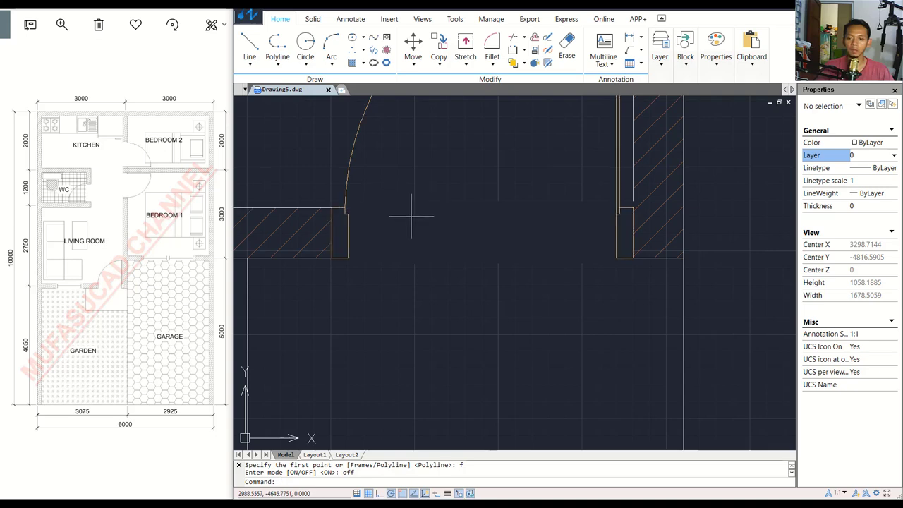
scroll(489, 219, "down", 8)
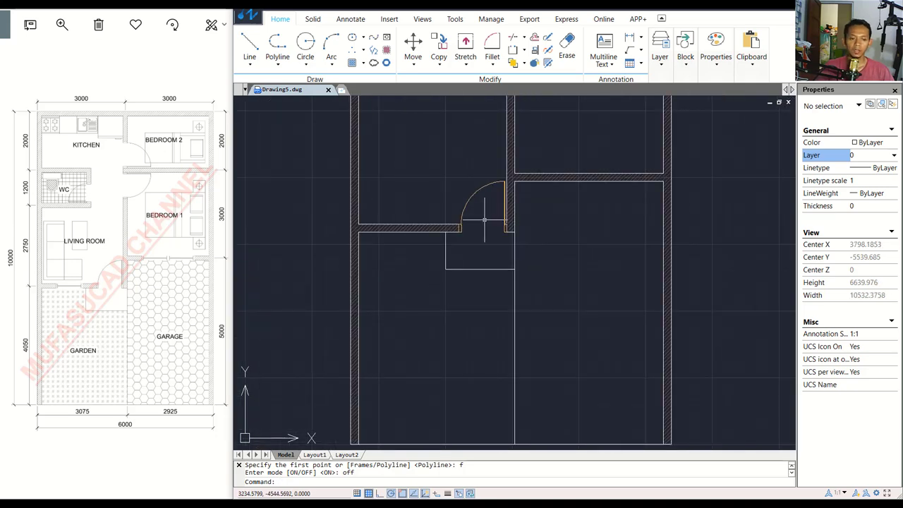
mouse_move(484, 220)
middle_mouse_down()
mouse_move(466, 280)
mouse_move(518, 305)
mouse_move(462, 291)
middle_mouse_up()
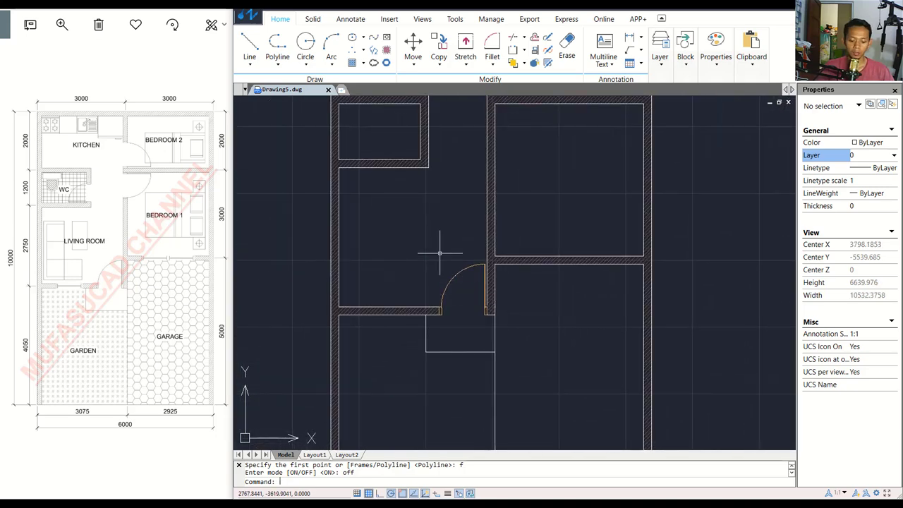
Step: Copy the placed door up into the upper-left room
type("co")
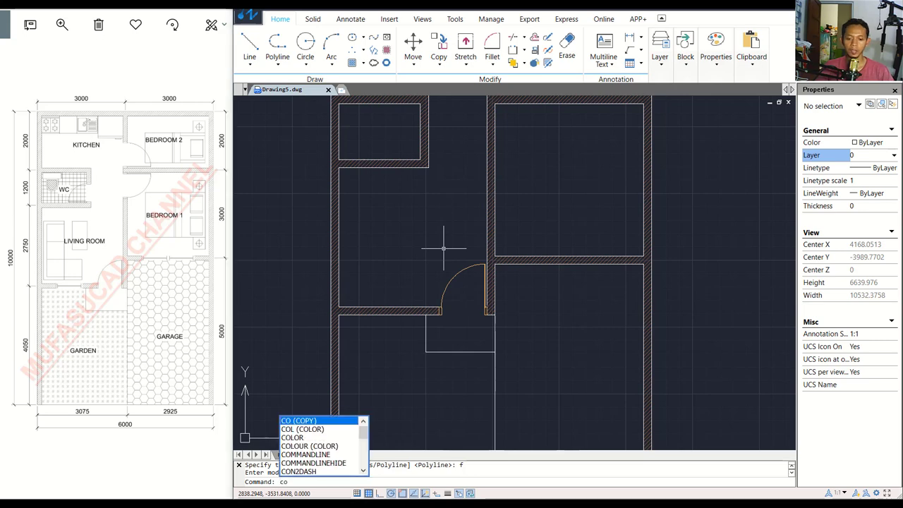
key("Return")
left_click(449, 285)
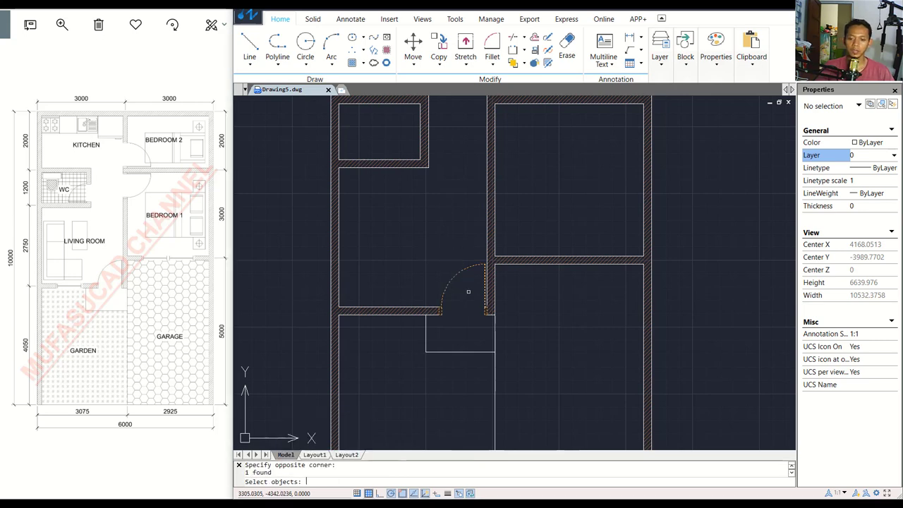
key("Return")
left_click(466, 286)
scroll(466, 286, "down", 3)
scroll(469, 310, "up", 1)
scroll(462, 240, "up", 1)
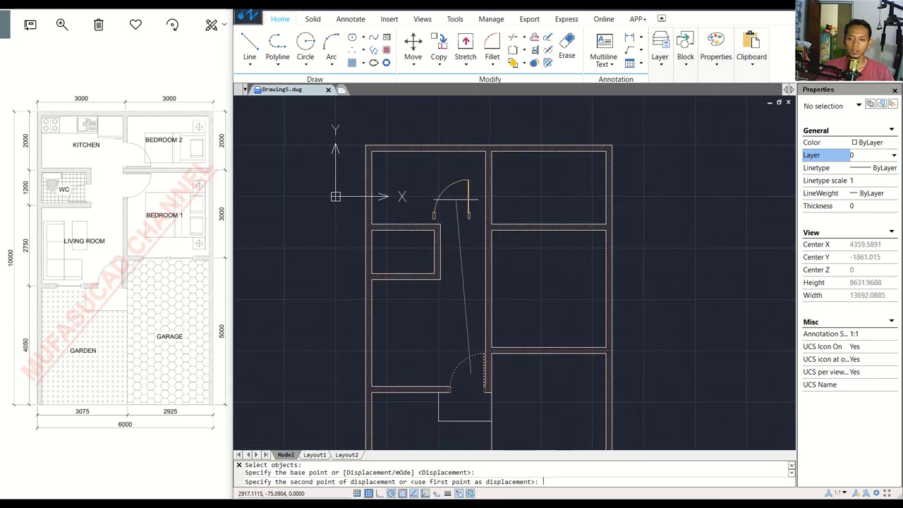
left_click(471, 203)
key("Return")
middle_click_drag(469, 220, 463, 239)
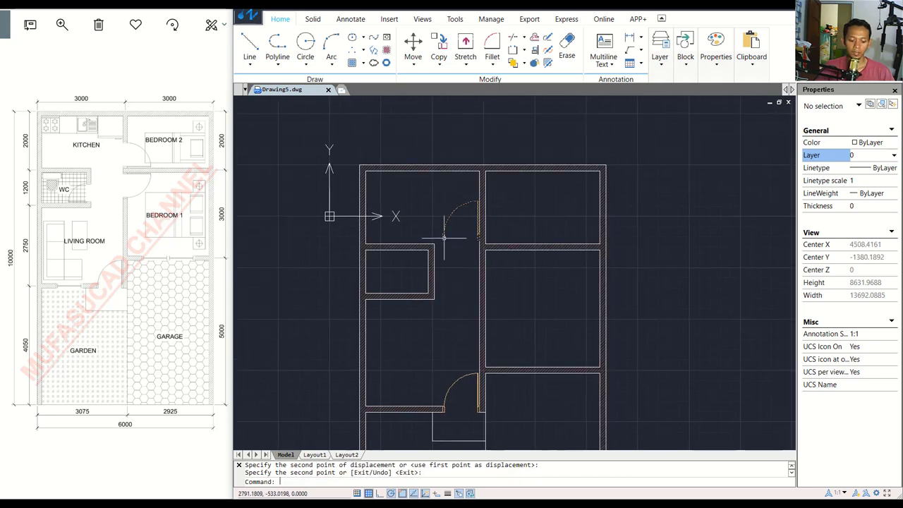
Step: Rotate the copied door to face its new wall opening
type("ro")
key("Return")
left_click(466, 221)
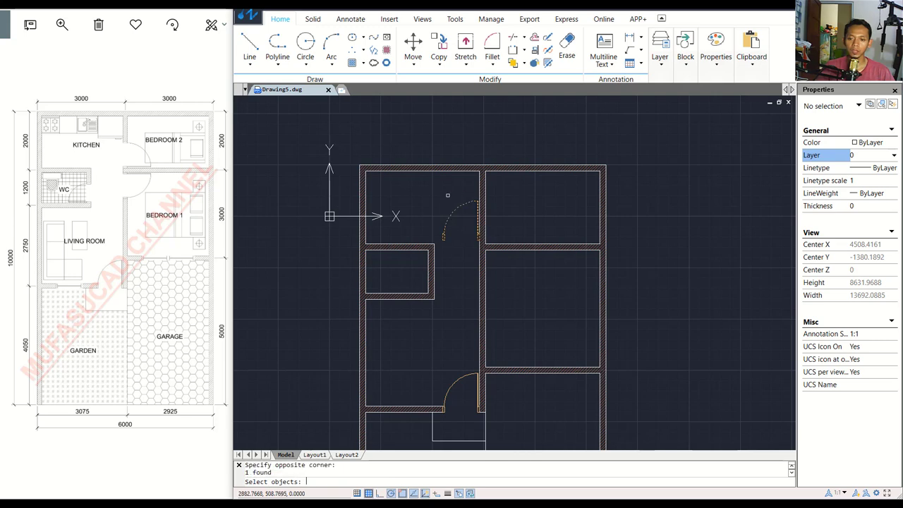
key("Return")
scroll(459, 226, "up", 2)
left_click(459, 243)
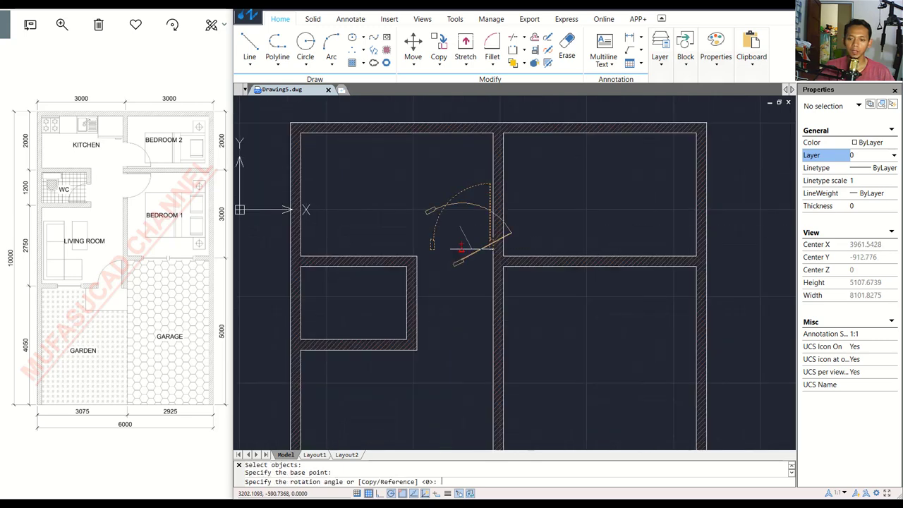
left_click(459, 276)
scroll(457, 277, "up", 1)
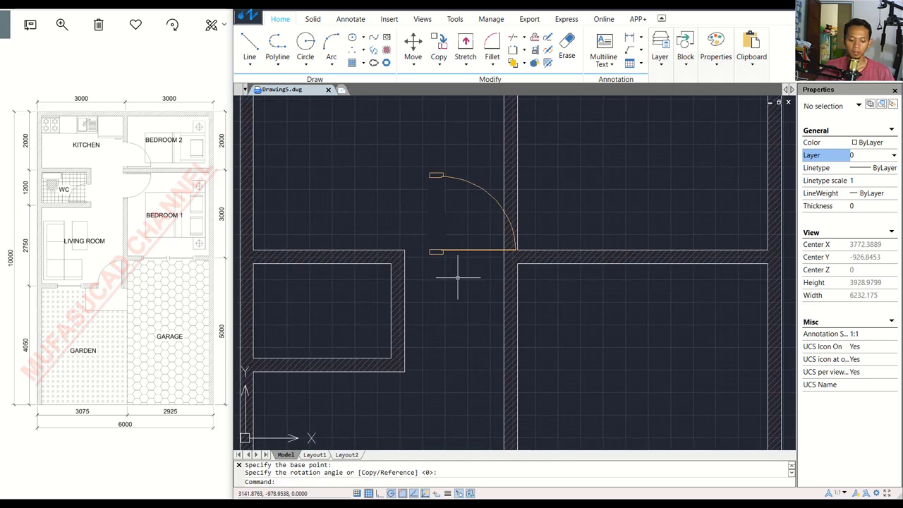
Step: Move the rotated door into the upper wall opening
type("m")
key("Return")
left_click(455, 247)
key("Return")
scroll(460, 256, "up", 1)
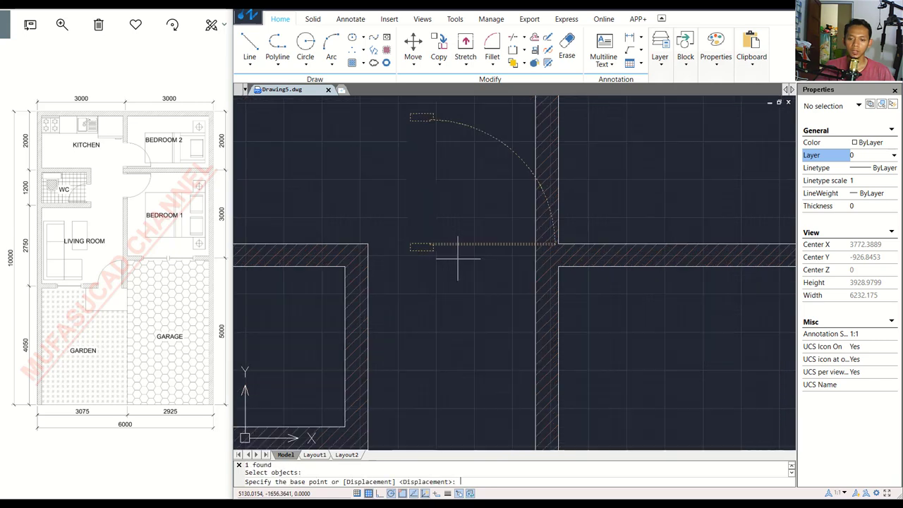
scroll(431, 255, "up", 1)
scroll(428, 247, "up", 2)
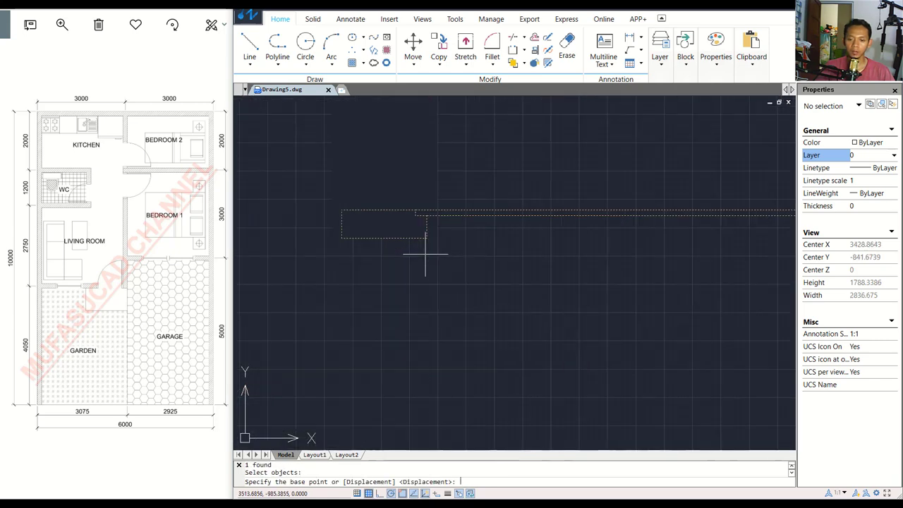
left_click(431, 240)
scroll(520, 243, "down", 2)
scroll(521, 243, "up", 4)
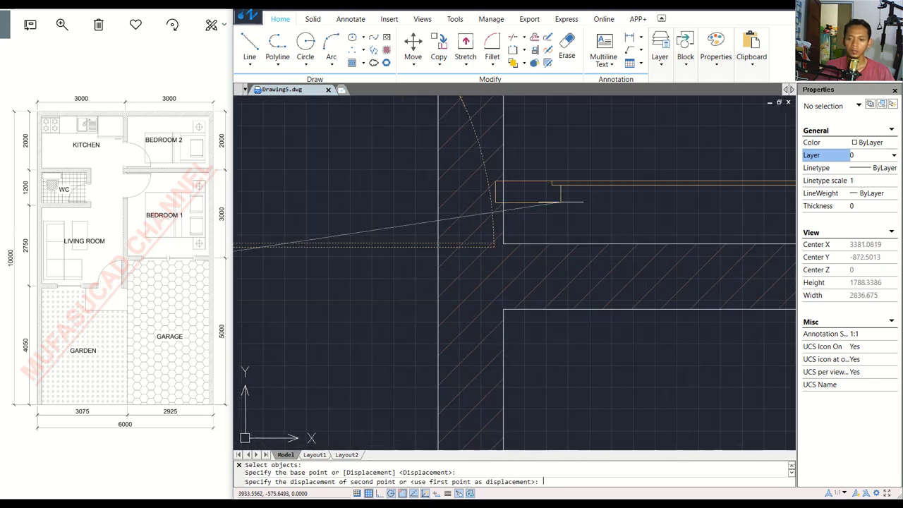
scroll(459, 275, "up", 4)
left_click(459, 285)
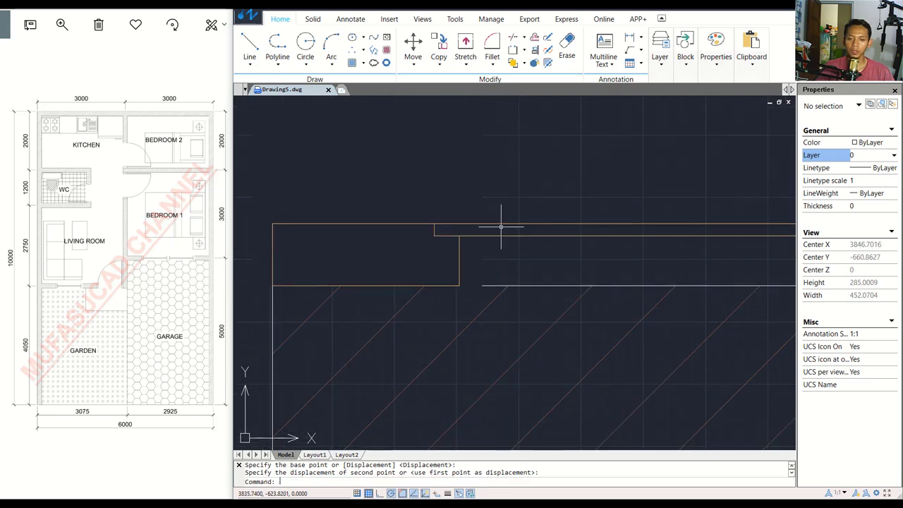
scroll(494, 226, "down", 3)
scroll(515, 205, "down", 3)
scroll(549, 199, "down", 3)
scroll(549, 200, "down", 1)
Step: Mirror the upper door across the horizontal wall, keeping the original
middle_click_drag(549, 200, 480, 205)
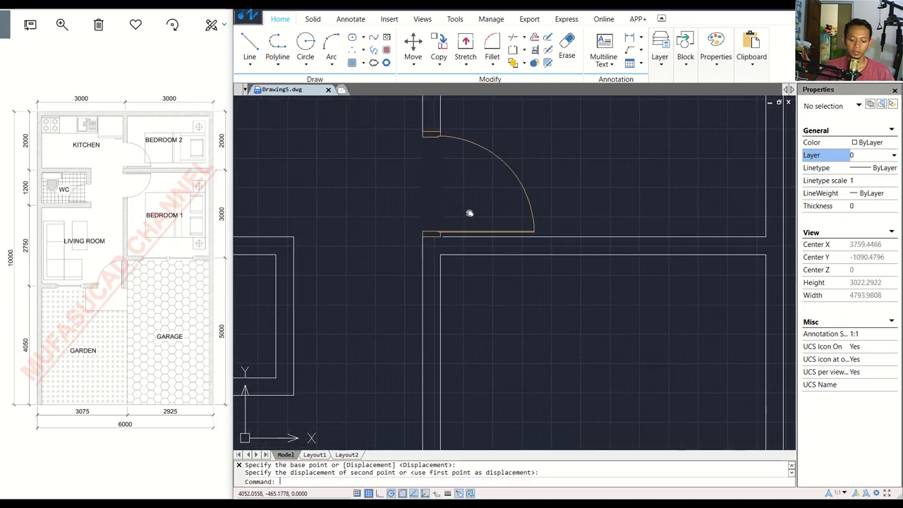
type("mi")
key("Return")
left_click(551, 161)
left_click(473, 192)
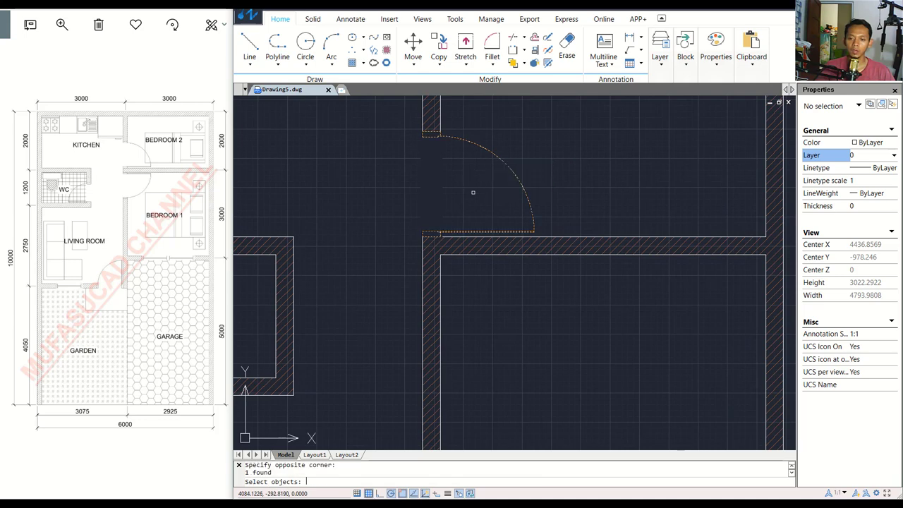
key("Return")
scroll(508, 218, "down", 3)
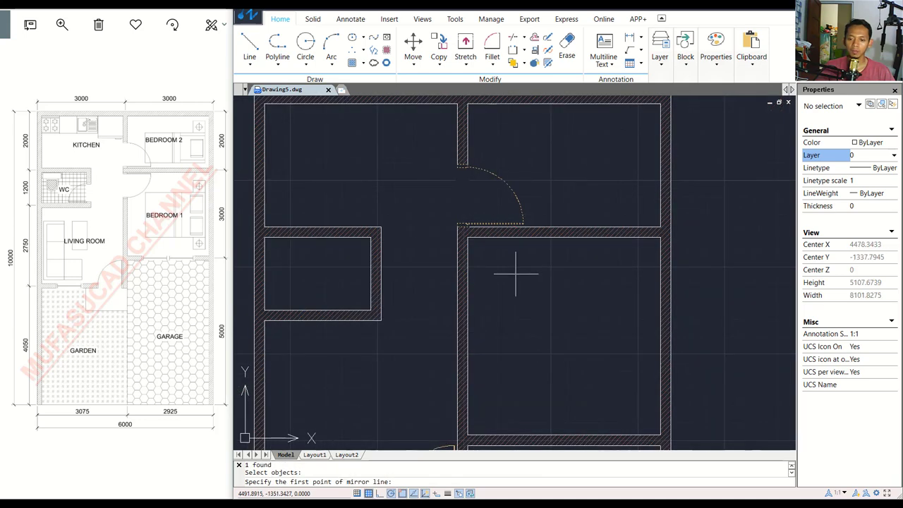
left_click(516, 273)
left_click(555, 274)
key("Return")
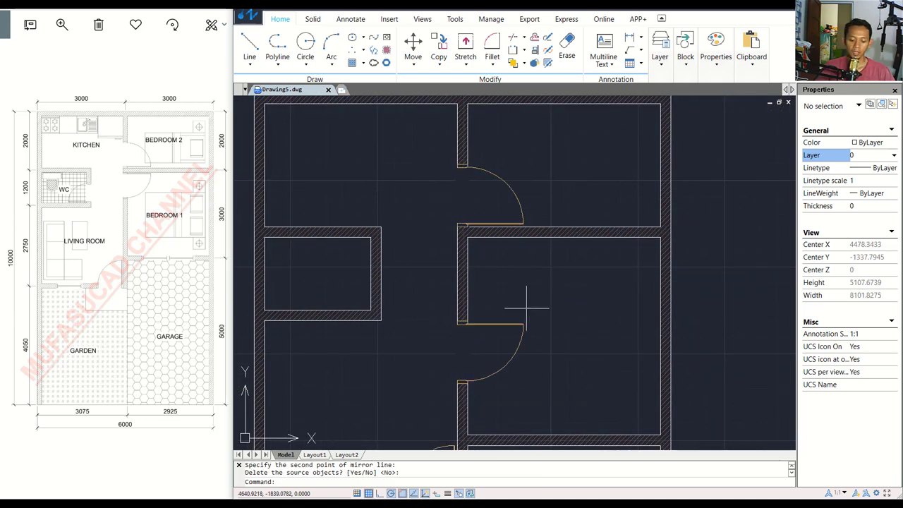
Step: Move the mirrored door from the wall corner into its final position in the opening
type("m")
key("Return")
left_click(544, 301)
left_click(497, 359)
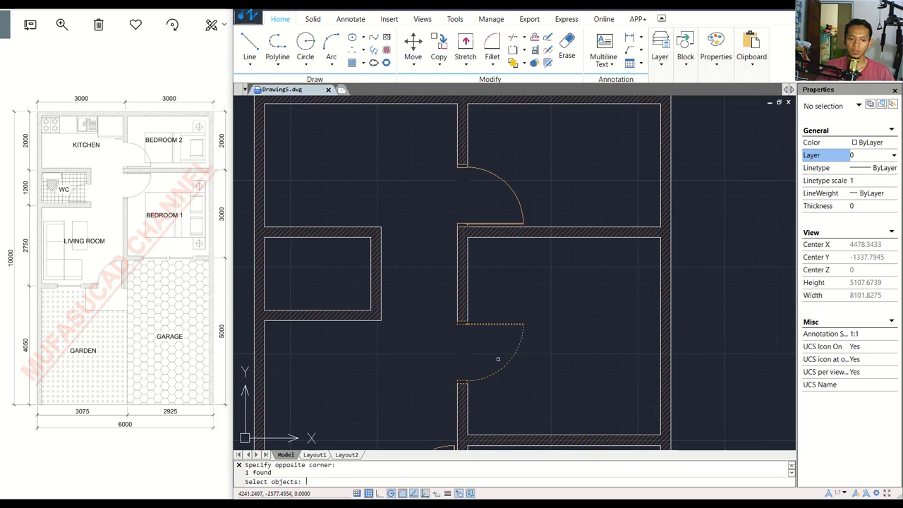
key("Return")
scroll(466, 332, "up", 5)
scroll(458, 317, "up", 3)
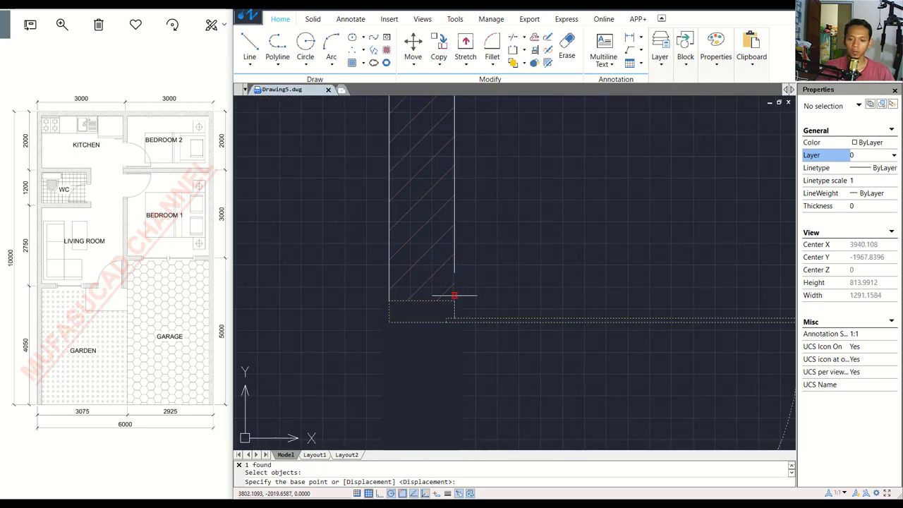
left_click(453, 302)
scroll(452, 302, "down", 3)
scroll(466, 268, "up", 1)
scroll(467, 239, "up", 1)
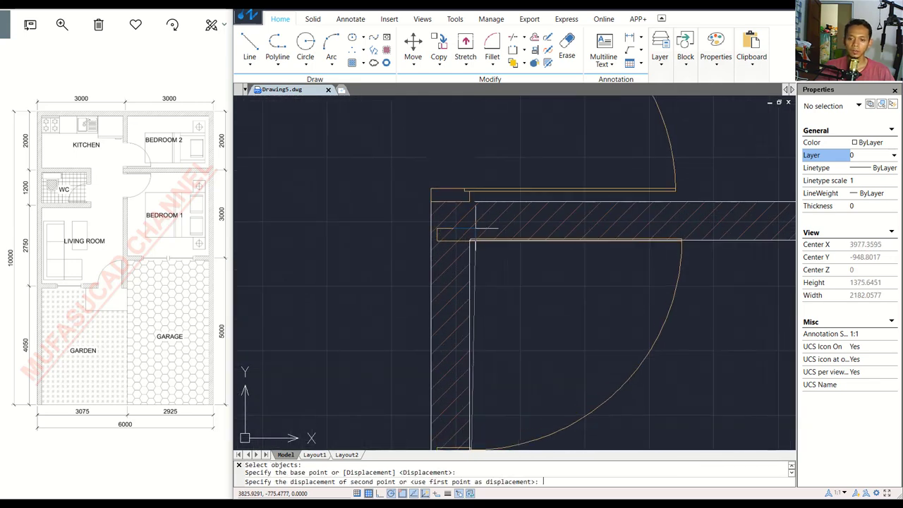
left_click(468, 240)
scroll(469, 243, "down", 3)
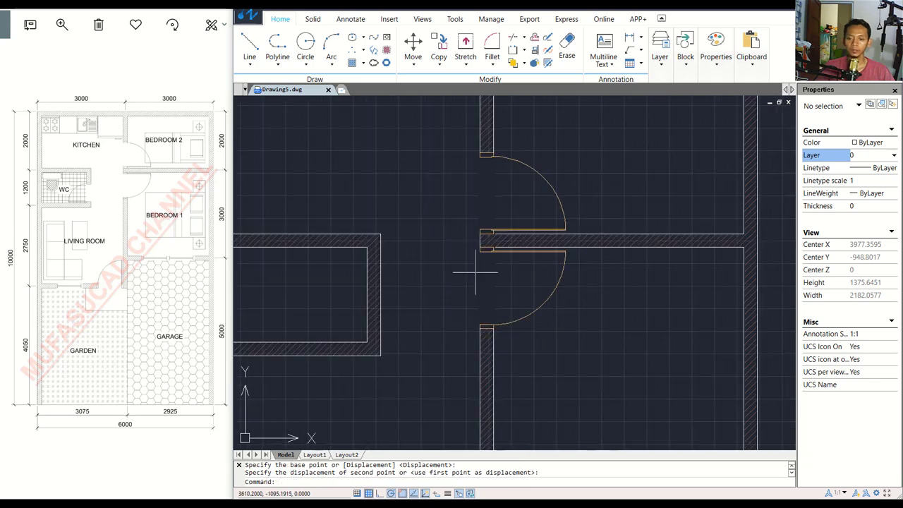
scroll(477, 262, "down", 1)
scroll(473, 247, "up", 1)
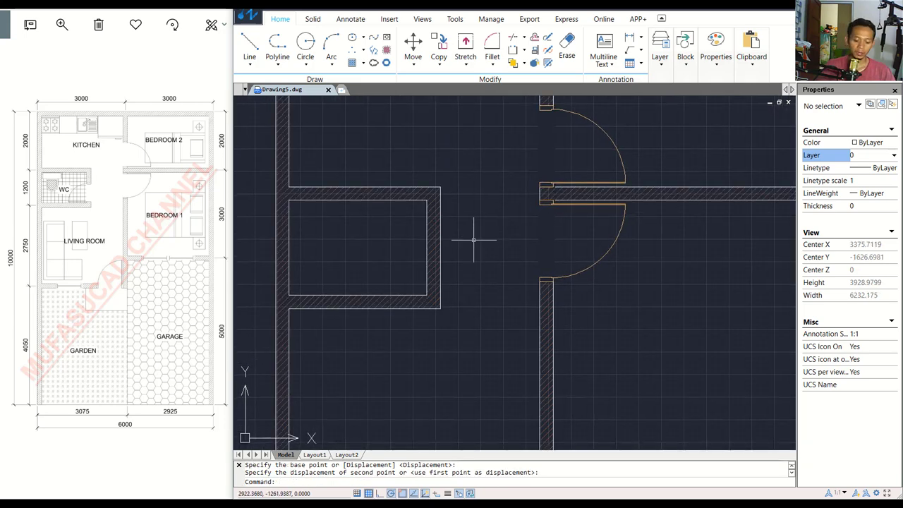
Step: Insert the 700X150 single door block from disk into the drawing
type("insert")
key("Return")
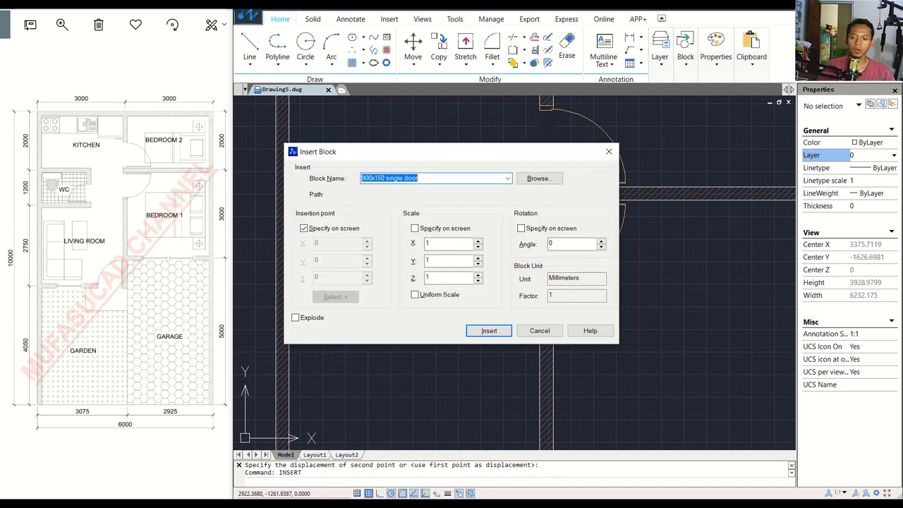
left_click(539, 178)
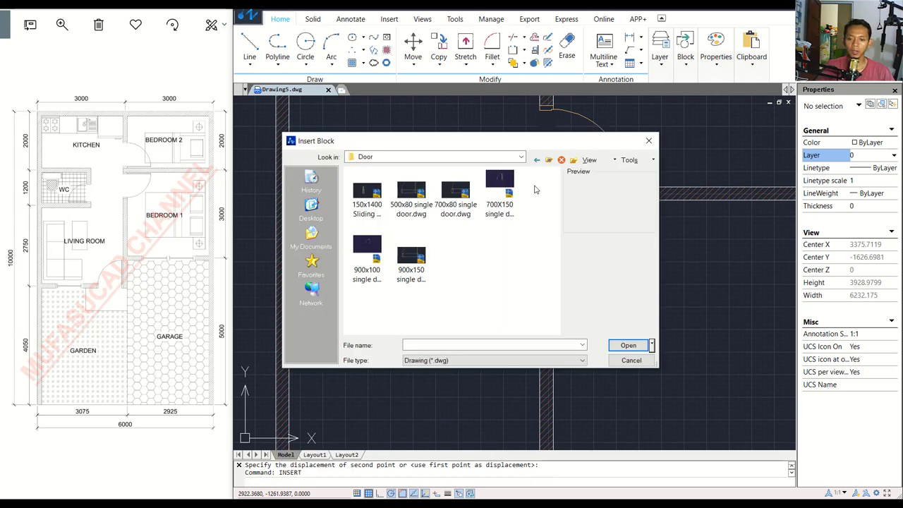
left_click(503, 196)
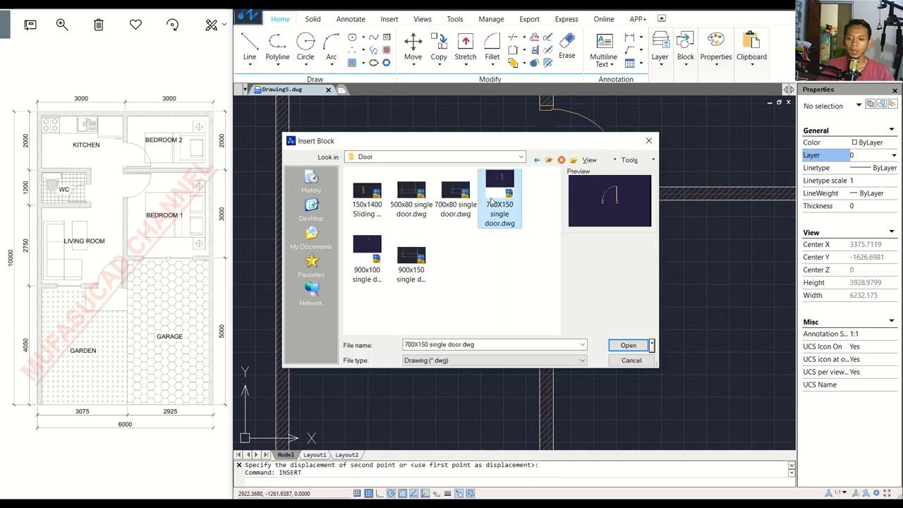
left_click(611, 345)
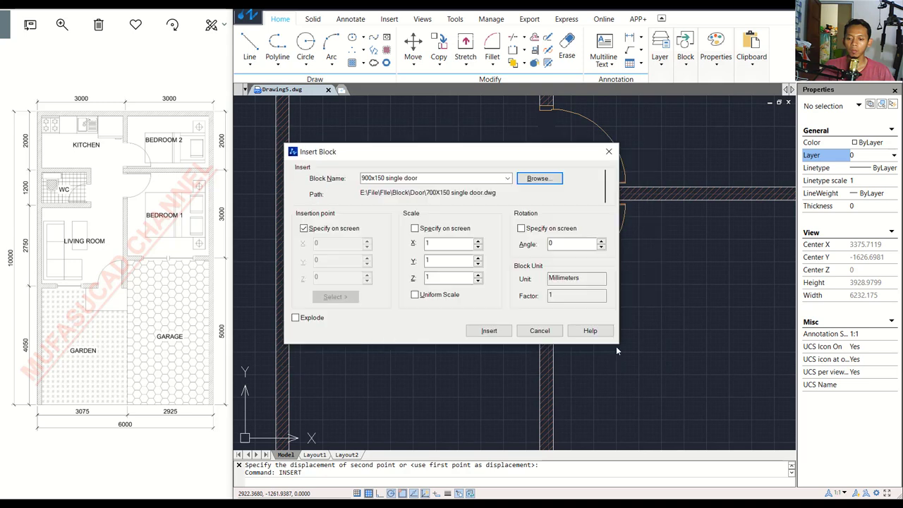
left_click(487, 333)
left_click(455, 376)
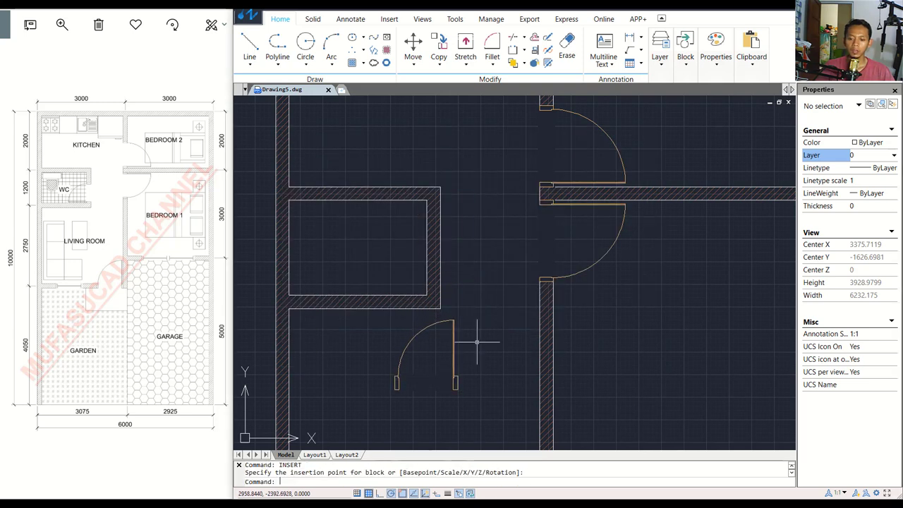
middle_click_drag(480, 345, 477, 303)
Step: Mirror the new door, then delete the original left copy
type("mi")
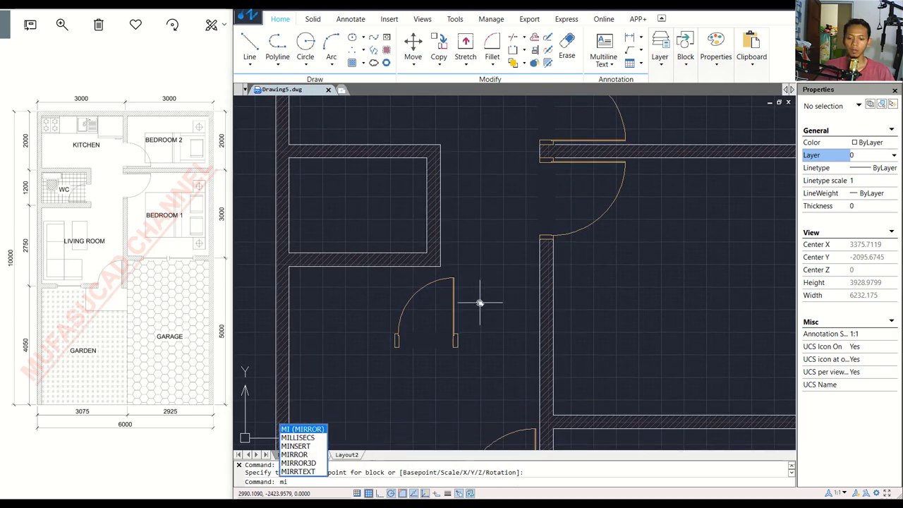
key("Return")
left_click(487, 296)
left_click(455, 322)
key("Return")
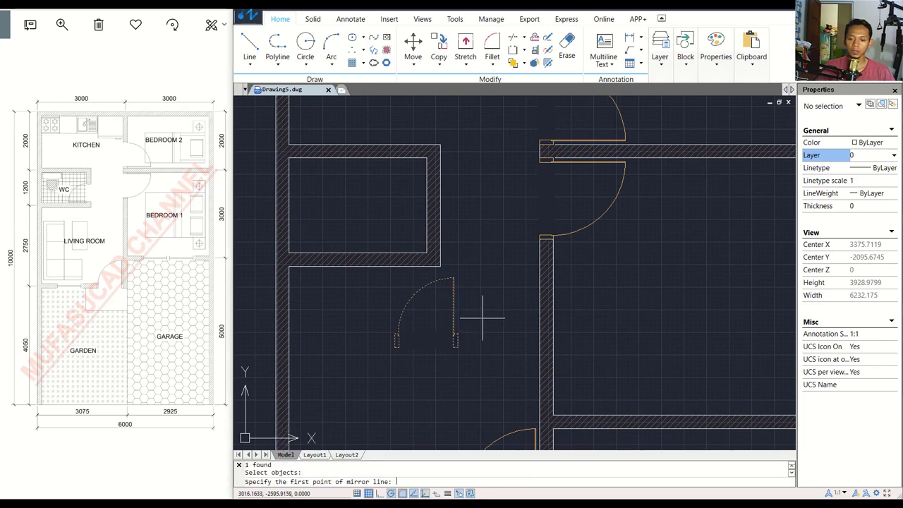
left_click(489, 305)
left_click(490, 284)
key("Return")
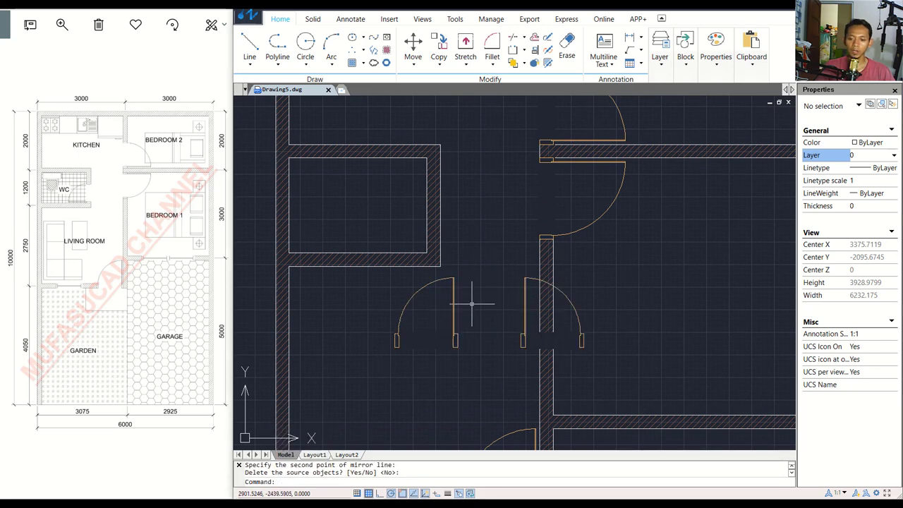
left_click(472, 304)
left_click(423, 345)
key("Delete")
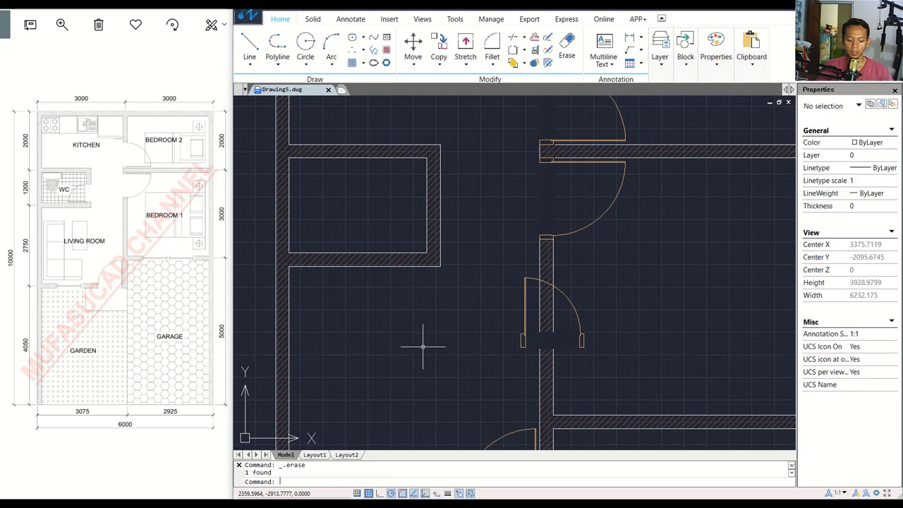
Step: Rotate the remaining door a quarter turn (90°)
type("ro")
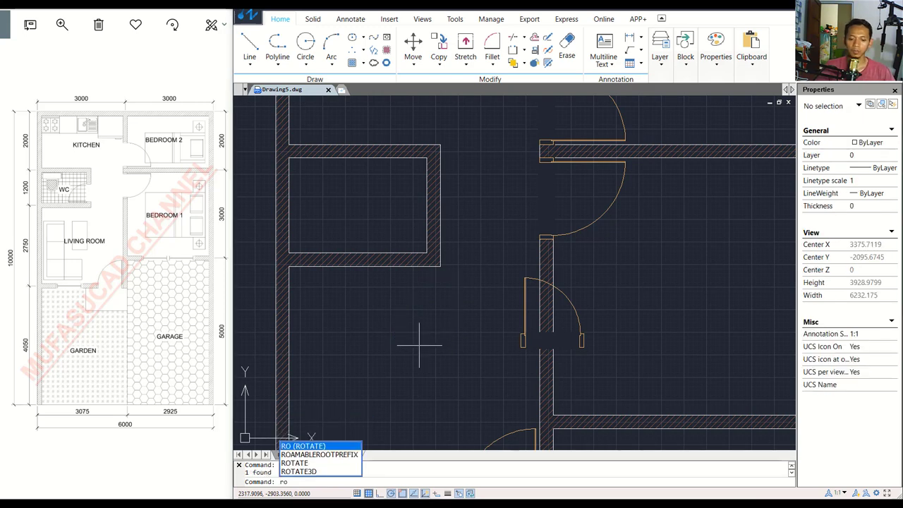
key("Return")
left_click(592, 301)
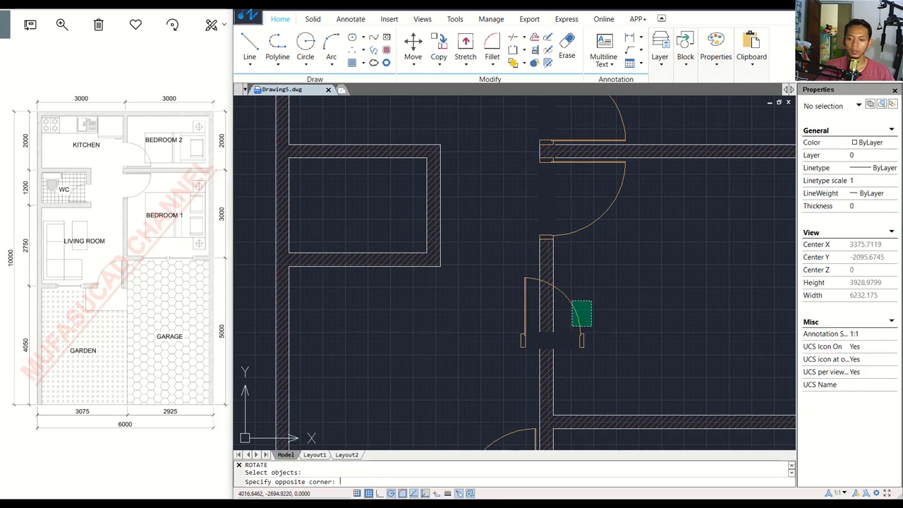
left_click(568, 347)
left_click(472, 336)
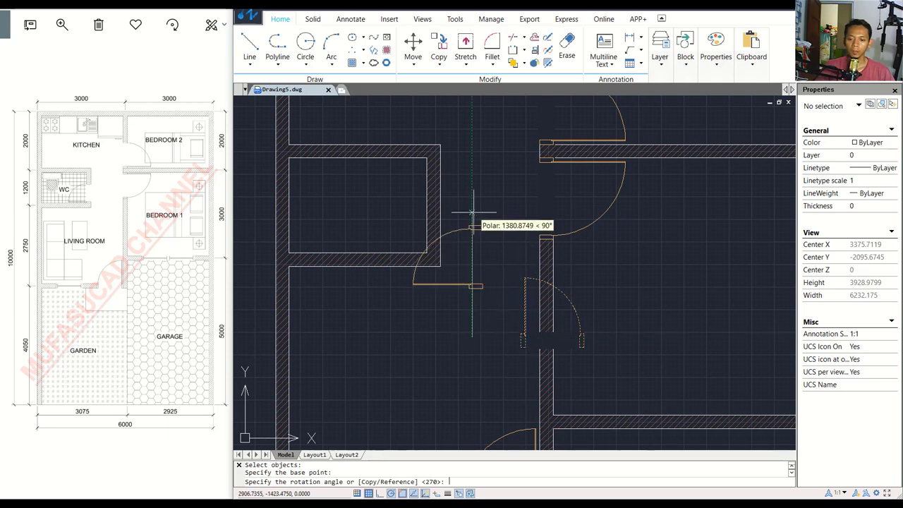
left_click(458, 226)
scroll(484, 292, "up", 2)
Step: Move the rotated door into the WC wall opening and zoom out to the whole plan
type("m")
key("Return")
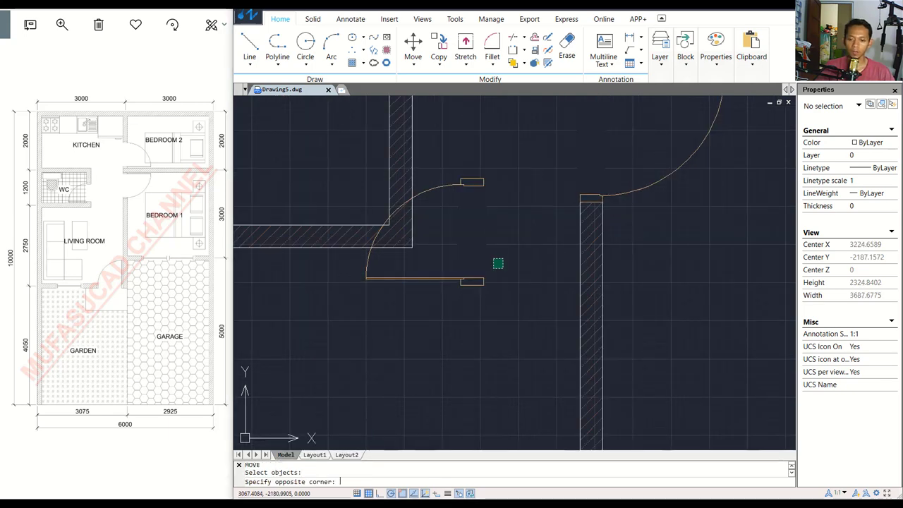
left_click(460, 301)
key("Return")
scroll(459, 282, "up", 4)
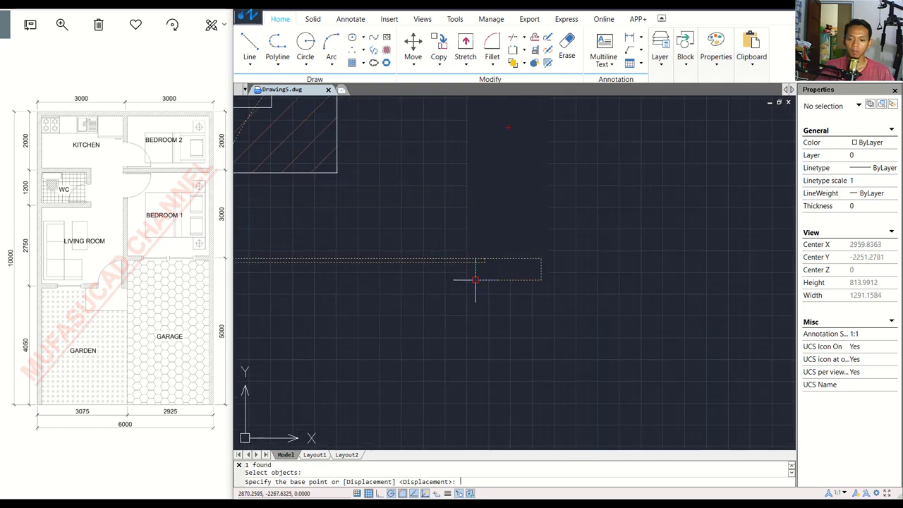
left_click(475, 280)
scroll(476, 280, "down", 2)
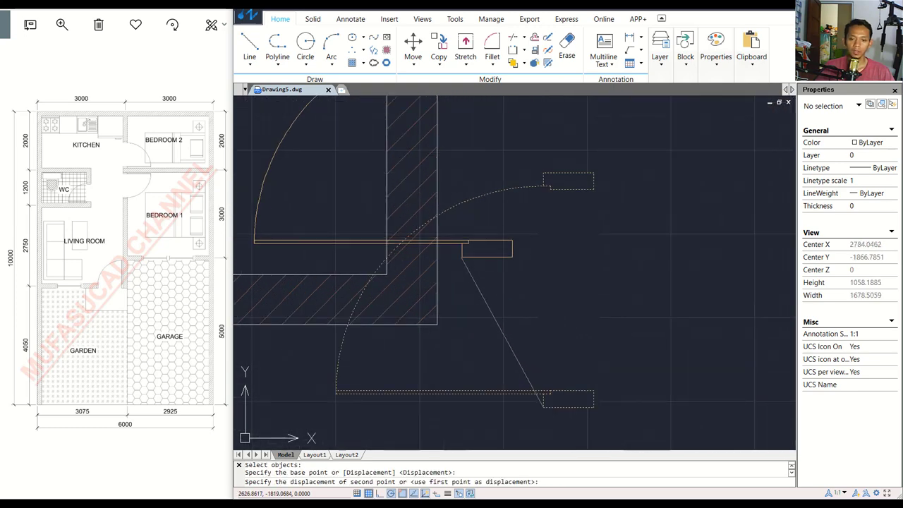
scroll(543, 406, "up", 2)
left_click(468, 264)
scroll(519, 267, "up", 2)
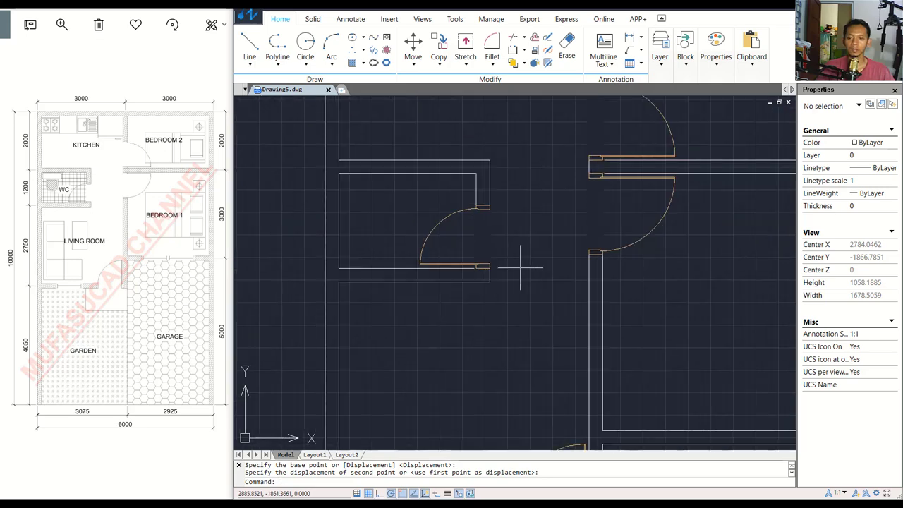
scroll(520, 267, "down", 10)
scroll(520, 268, "up", 1)
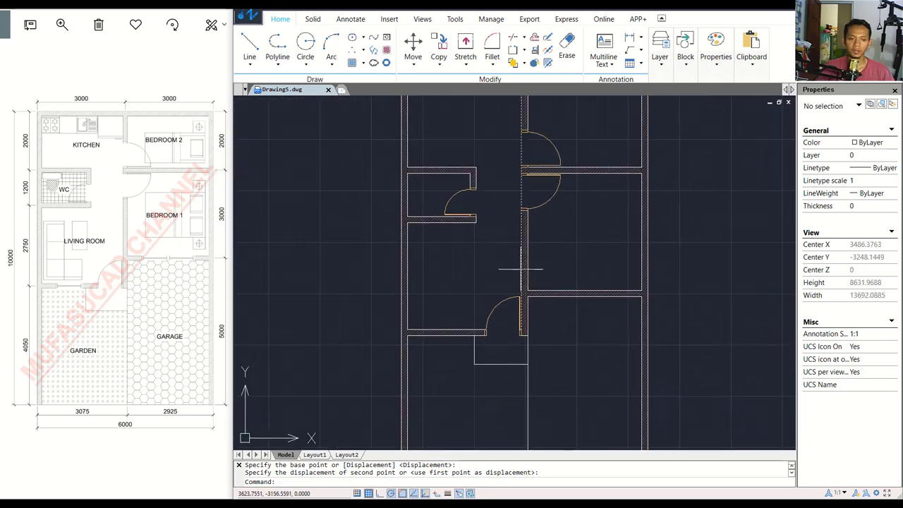
scroll(527, 213, "down", 2)
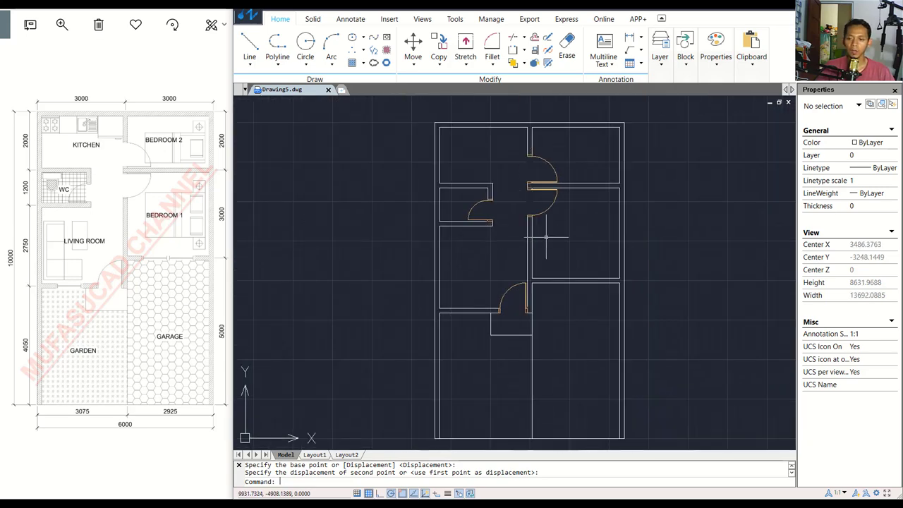
scroll(571, 262, "up", 1)
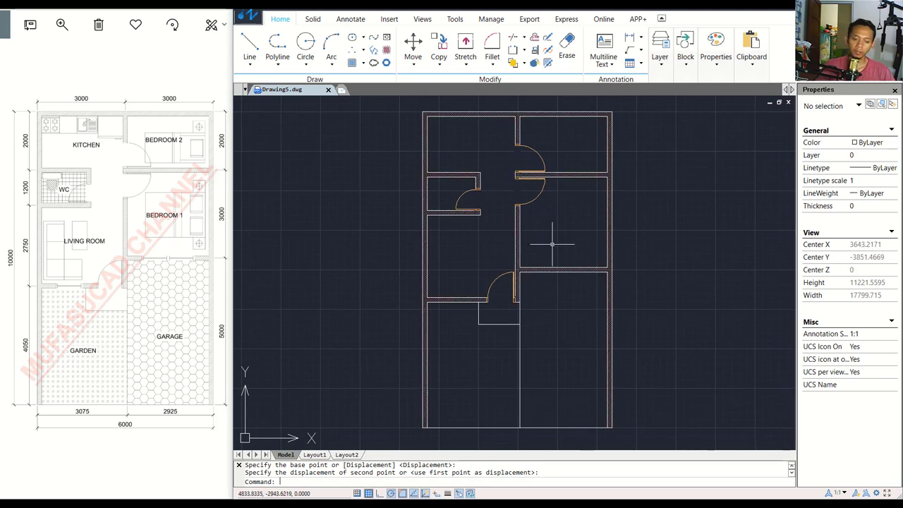
Step: Load 900x150 Single Window.dwg from the Windows block folder for insertion
type("insert")
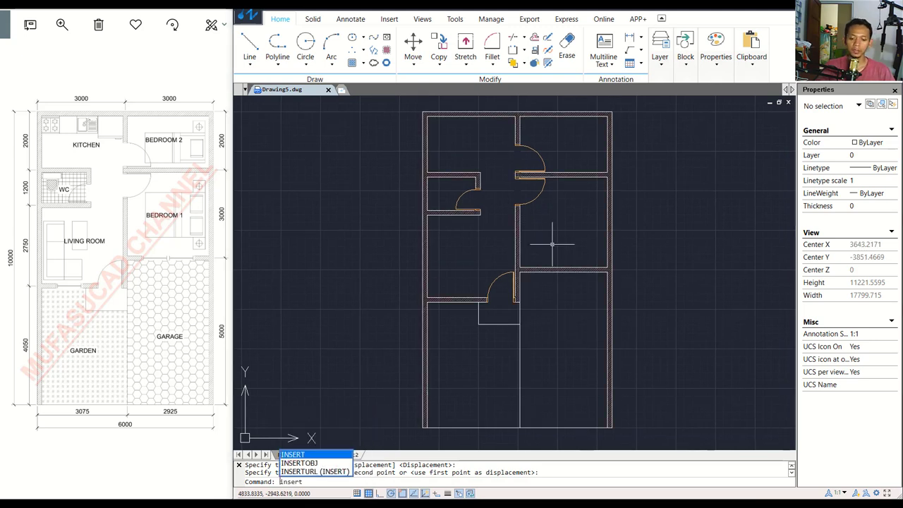
key("Return")
left_click(538, 179)
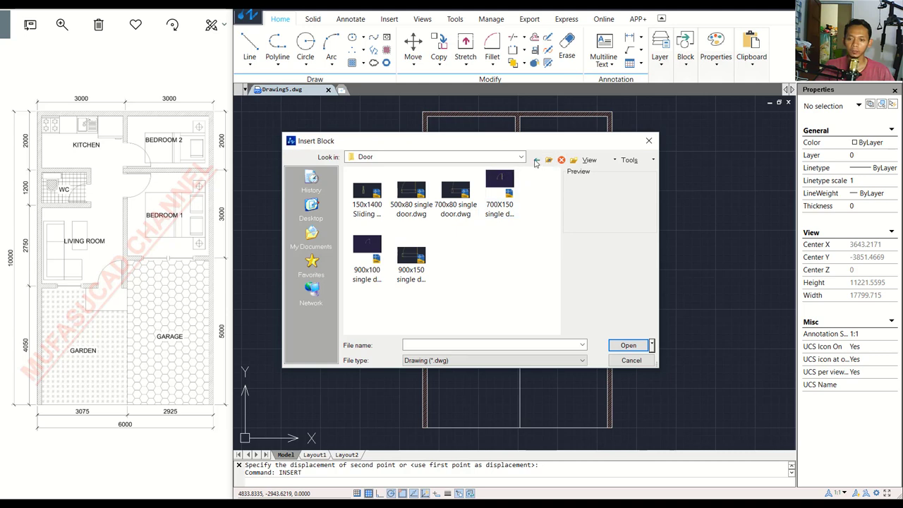
left_click(548, 160)
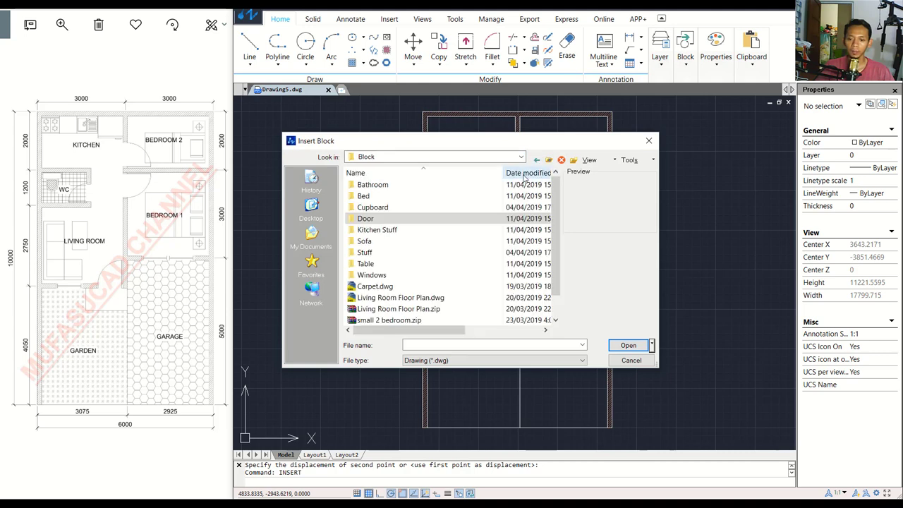
double_click(385, 275)
left_click(412, 203)
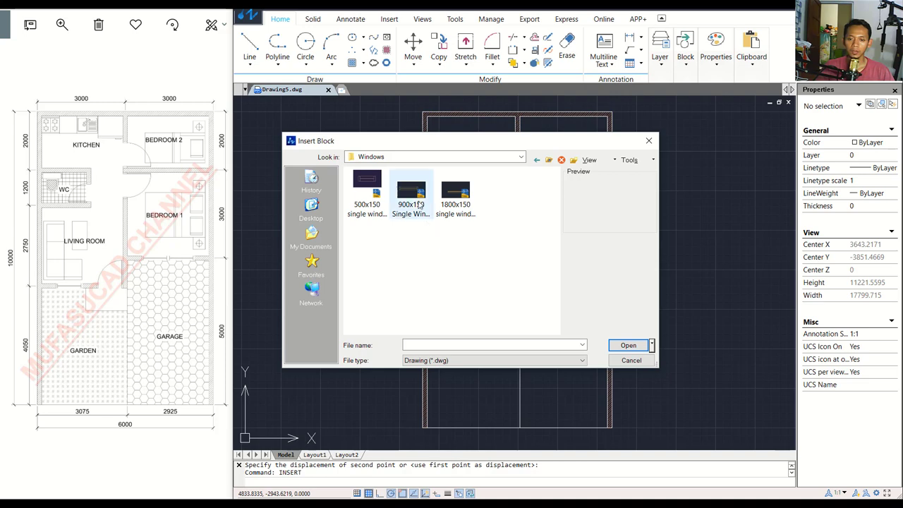
left_click(626, 347)
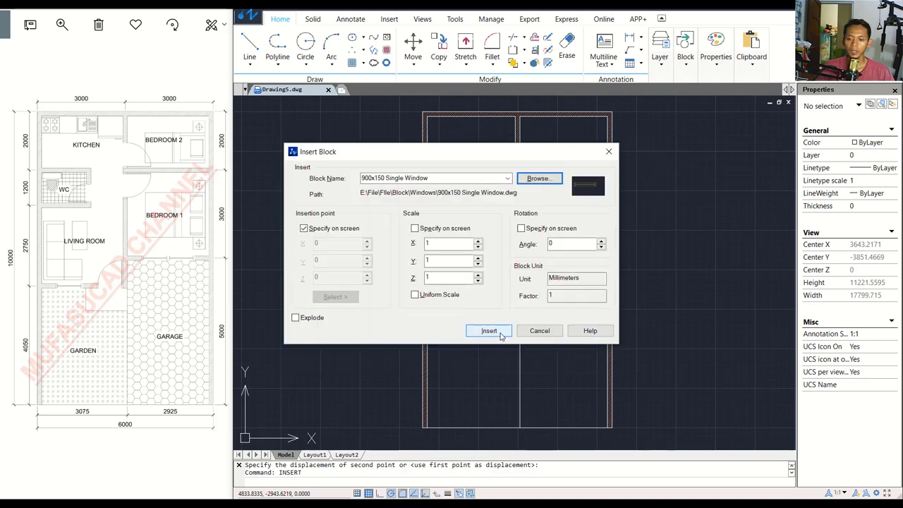
left_click(489, 330)
Step: Place the window block below the lower door and open its block definition for editing
scroll(485, 324, "up", 5)
left_click(411, 301)
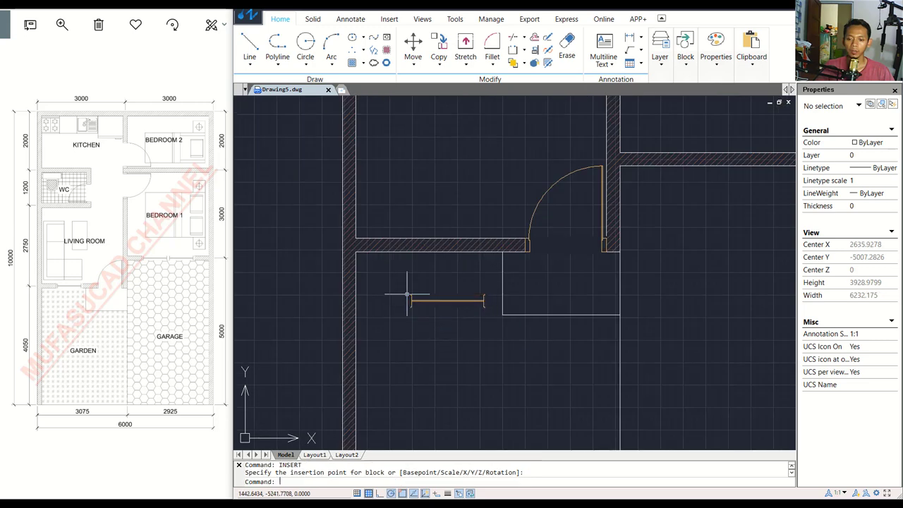
scroll(446, 319, "up", 2)
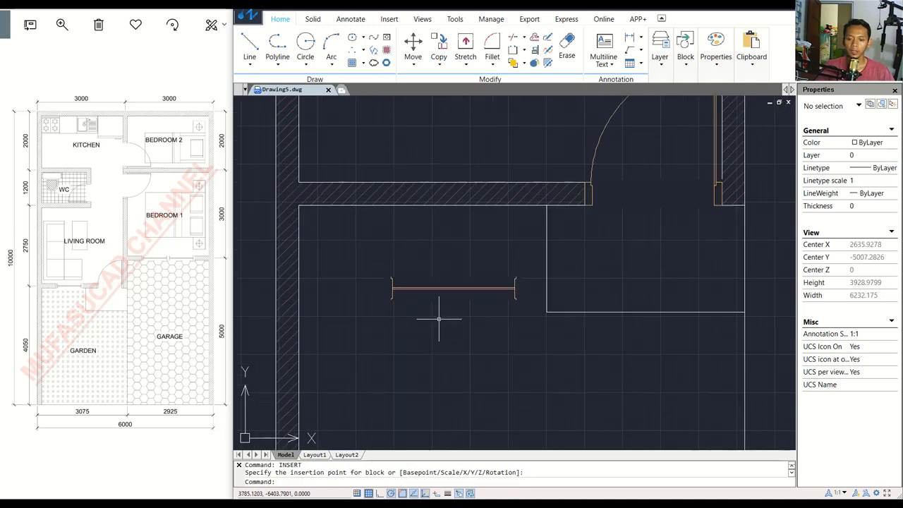
double_click(449, 284)
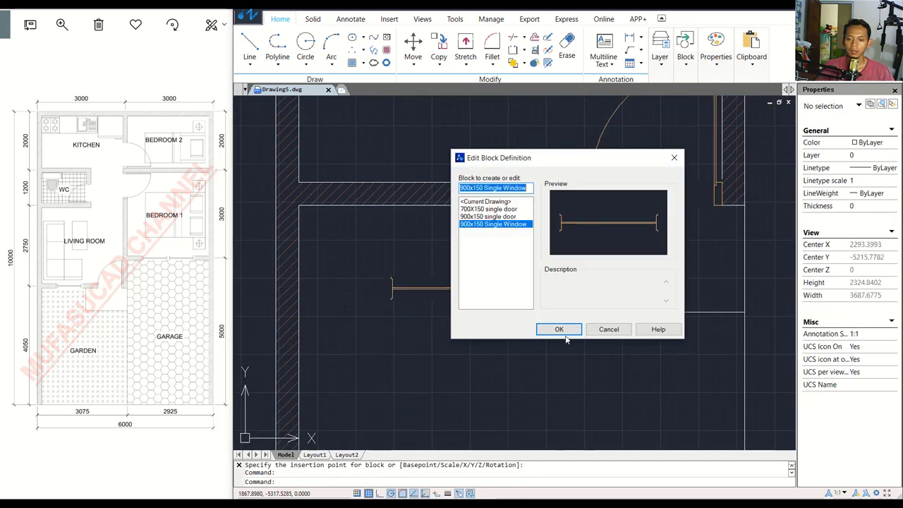
Step: Send the 900x150 Single Window's wipeout to back, then close the block editor saving changes
left_click(560, 330)
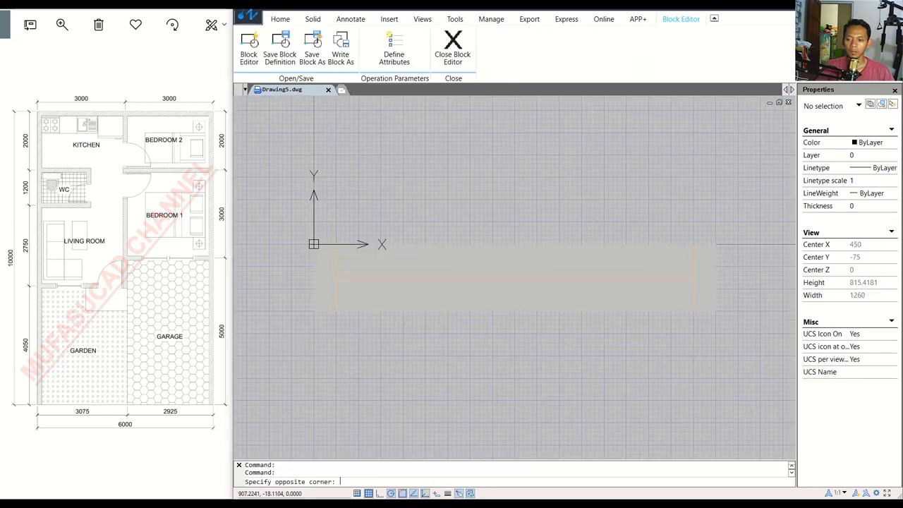
left_click(717, 246)
key("Escape")
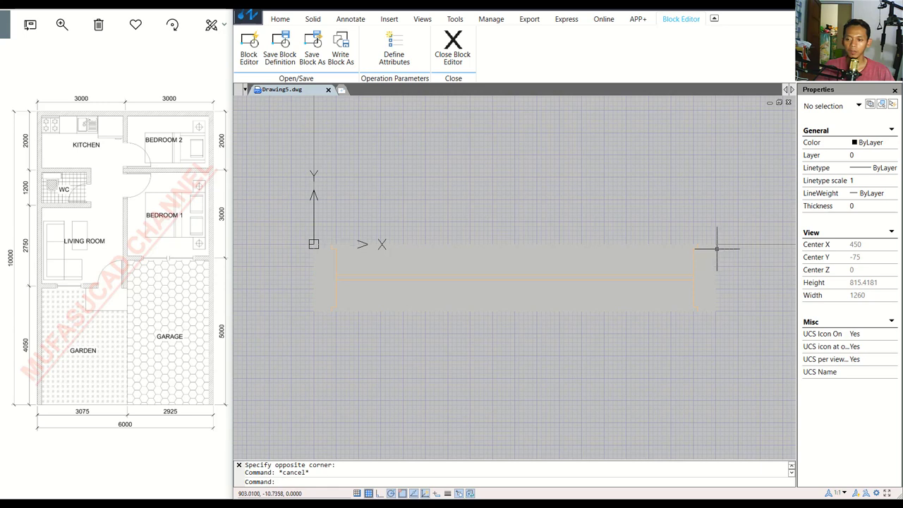
left_click(717, 248)
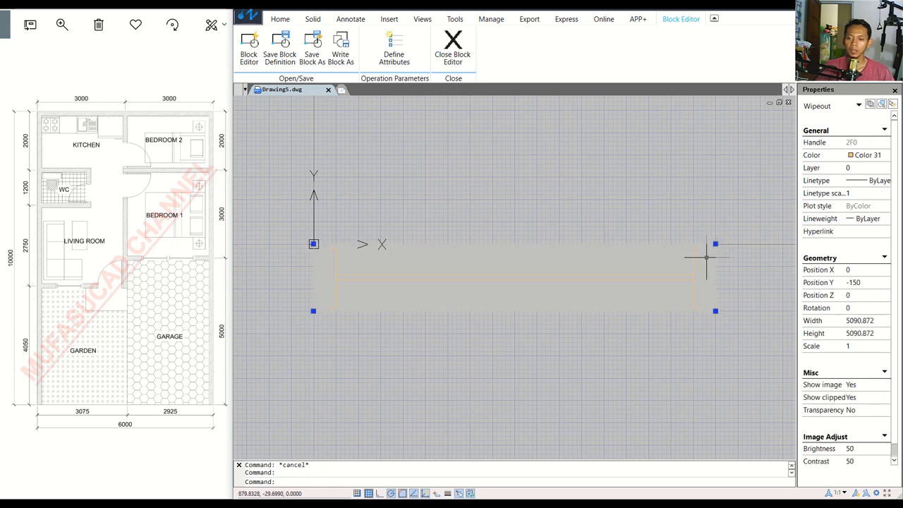
right_click(706, 257)
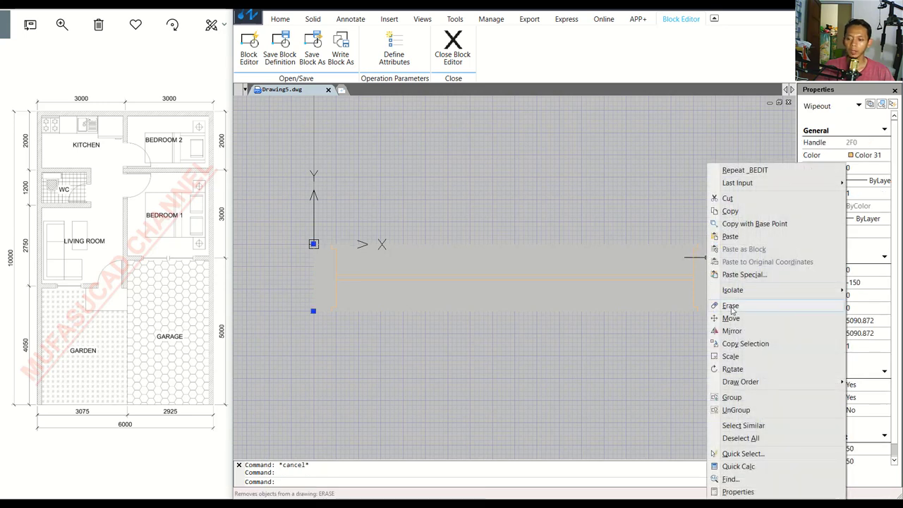
mouse_move(740, 381)
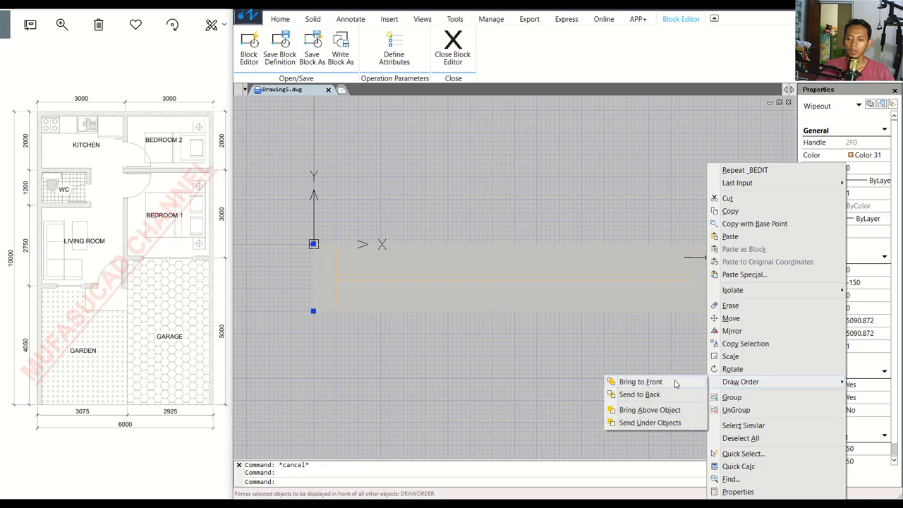
left_click(639, 395)
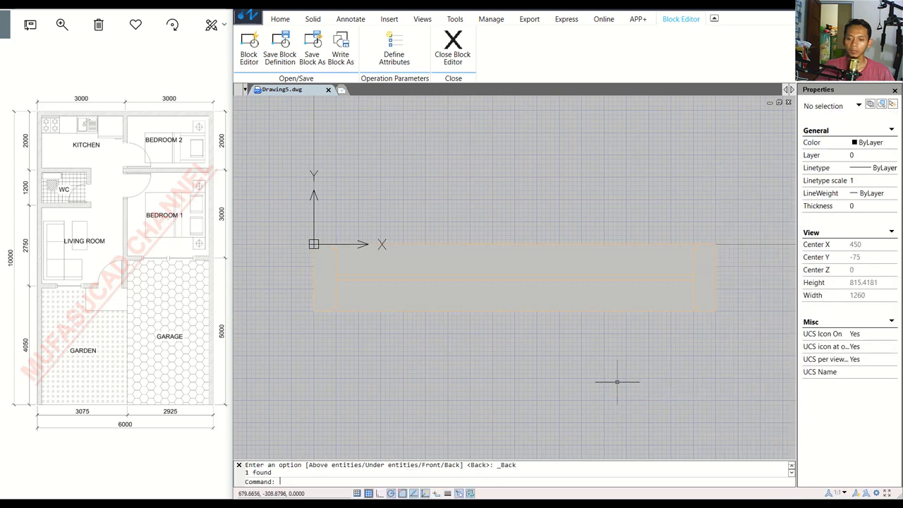
left_click(461, 53)
left_click(558, 292)
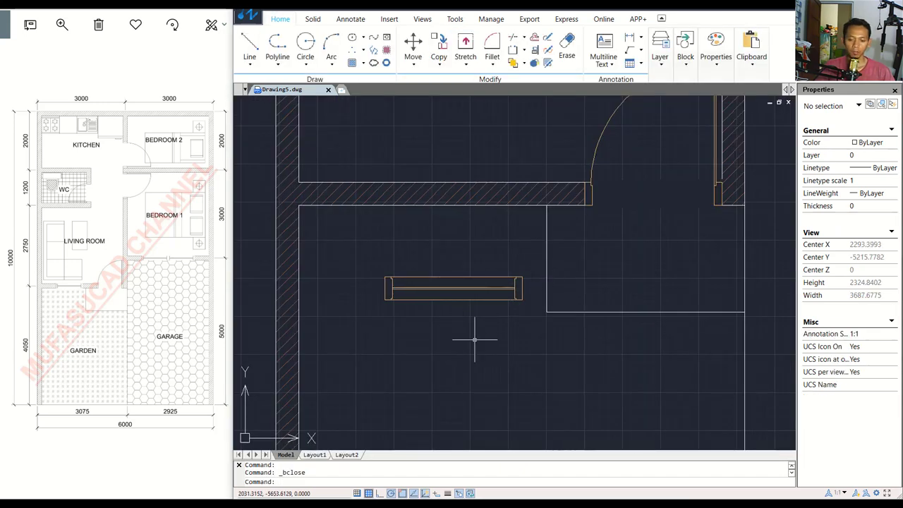
Step: Start moving the window block, using its midpoint as the base point
type("m")
key("Return")
left_click(430, 317)
key("Return")
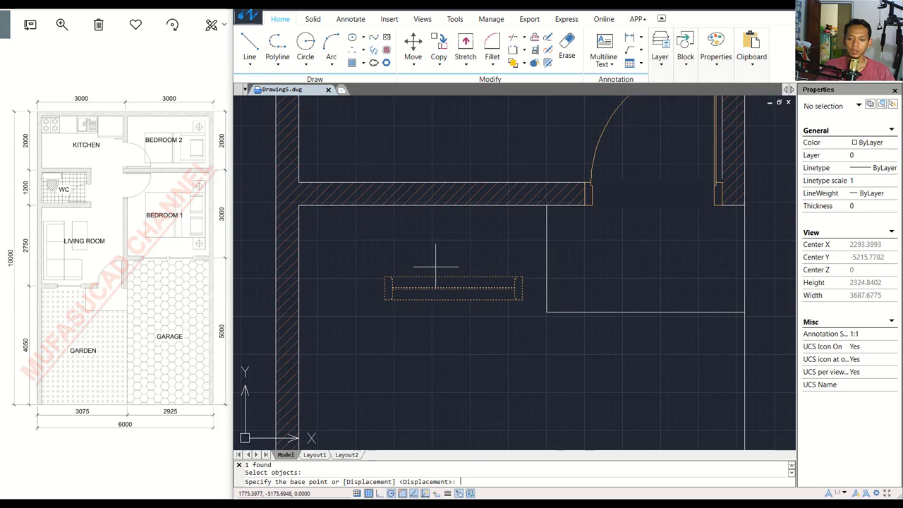
left_click(453, 276)
type("m2p")
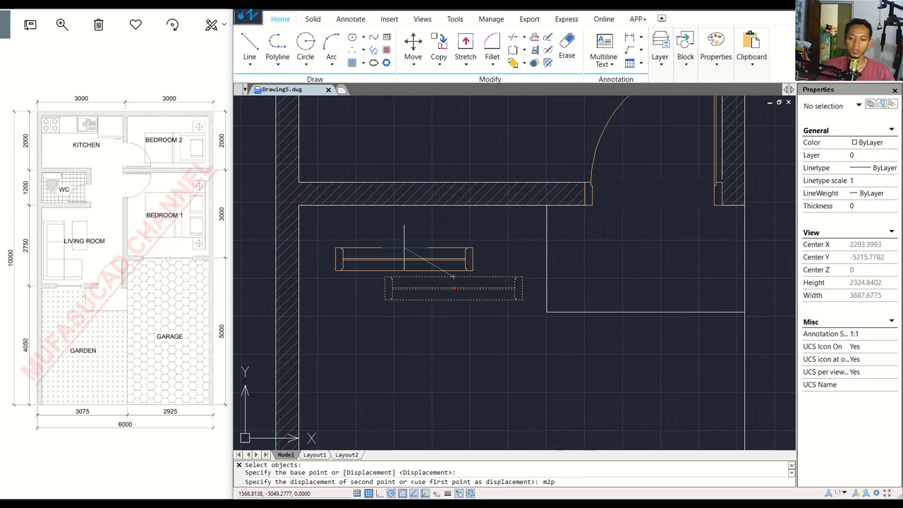
Step: Centre the window with m2p between the two opening corners in the wall left of the door
key("Return")
scroll(620, 159, "up", 3)
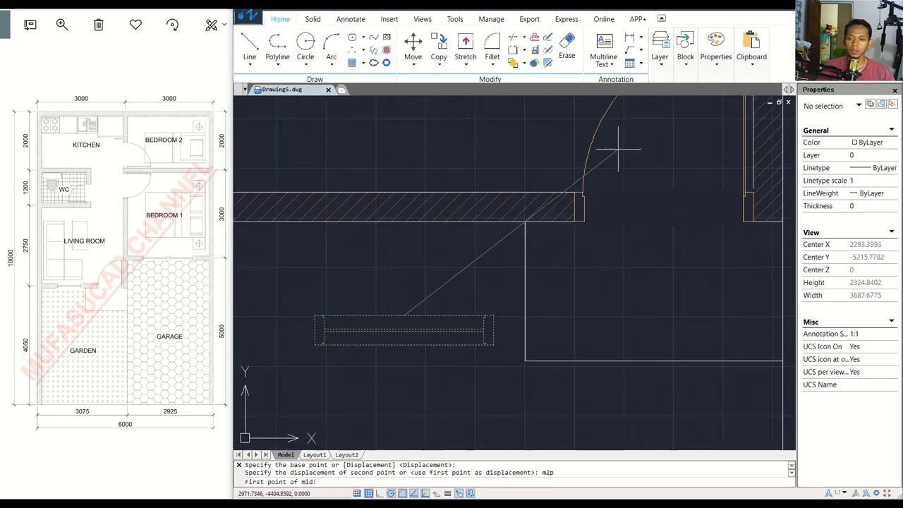
scroll(600, 195, "up", 2)
left_click(546, 216)
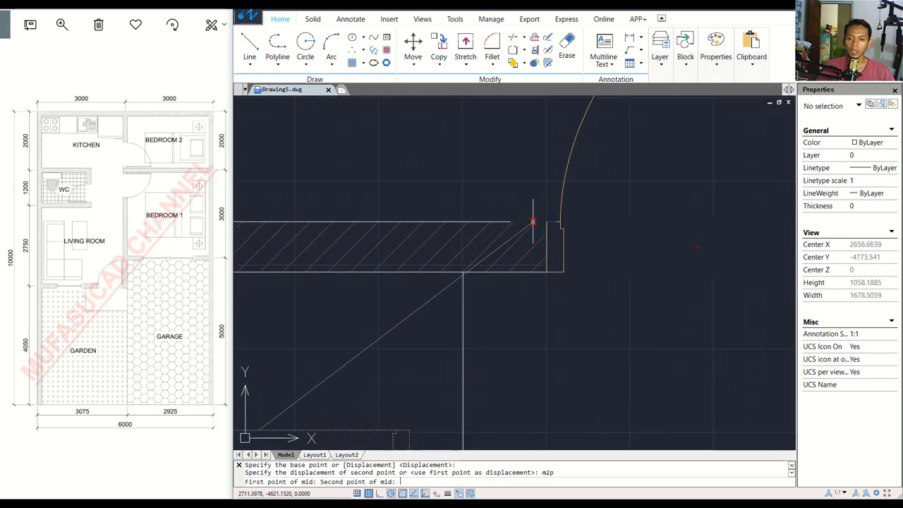
scroll(546, 216, "down", 5)
scroll(314, 216, "up", 5)
left_click(343, 230)
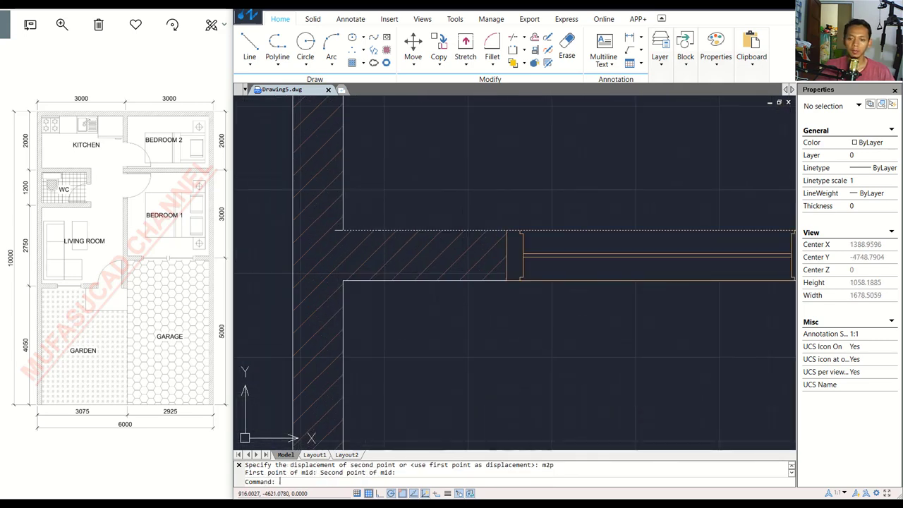
scroll(557, 298, "down", 5)
middle_click_drag(557, 298, 460, 314)
Step: Copy the window to a spot just right of the original with CO
type("ci")
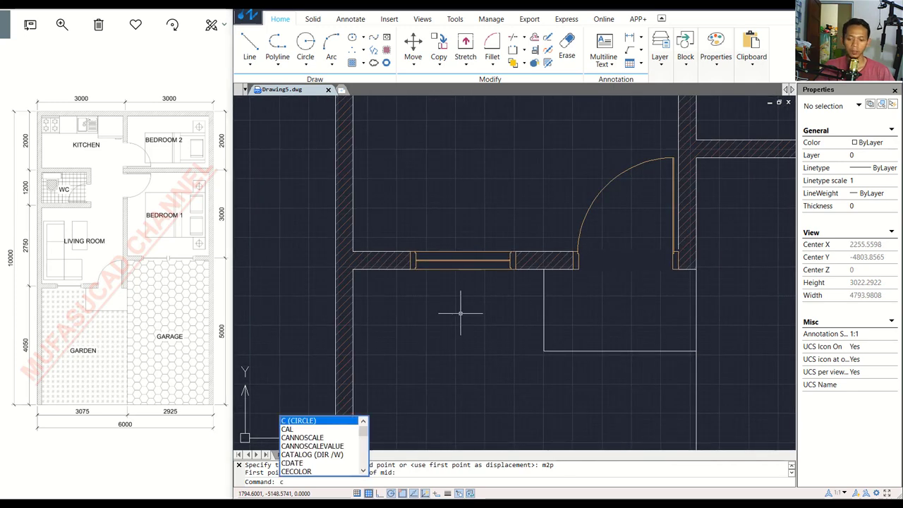
key("Escape")
type("co")
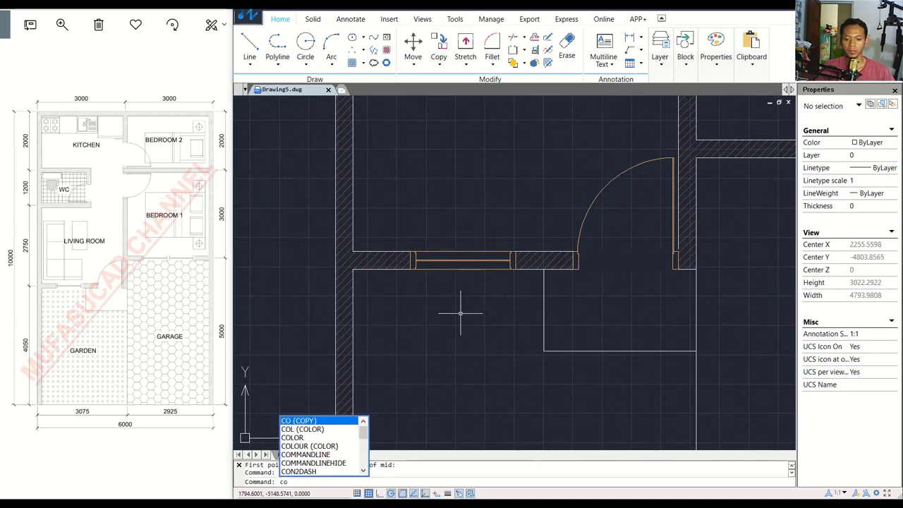
key("Return")
key("Return")
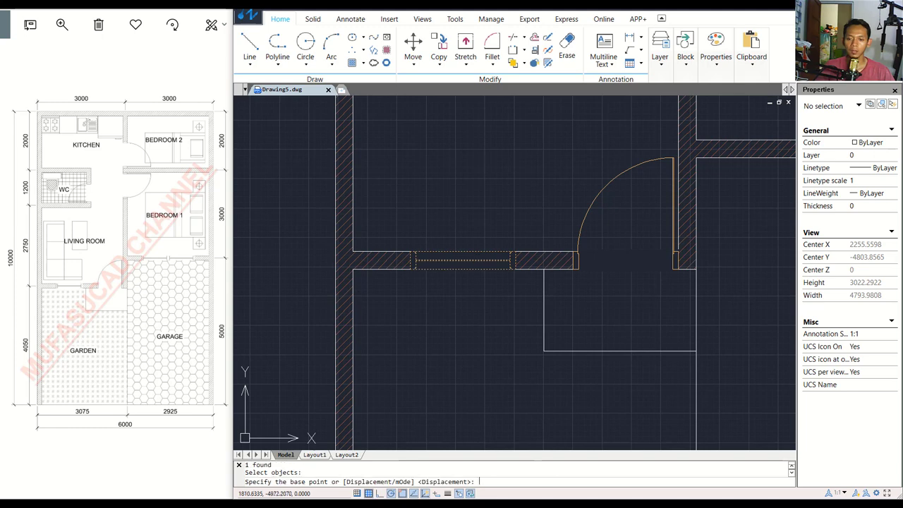
left_click(448, 304)
scroll(455, 303, "down", 2)
scroll(484, 303, "down", 1)
left_click(505, 303)
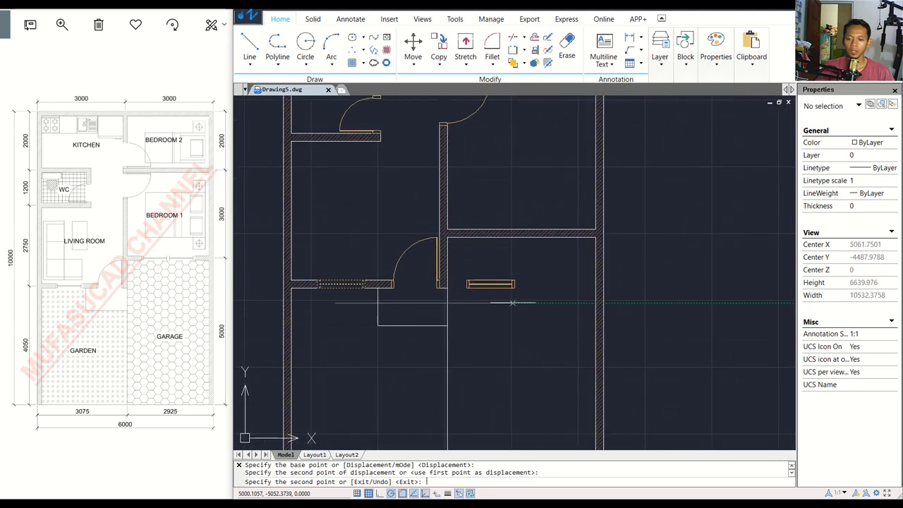
left_click(505, 303)
key("Return")
Step: Move the copied window so its end butts against the original window
scroll(529, 300, "up", 3)
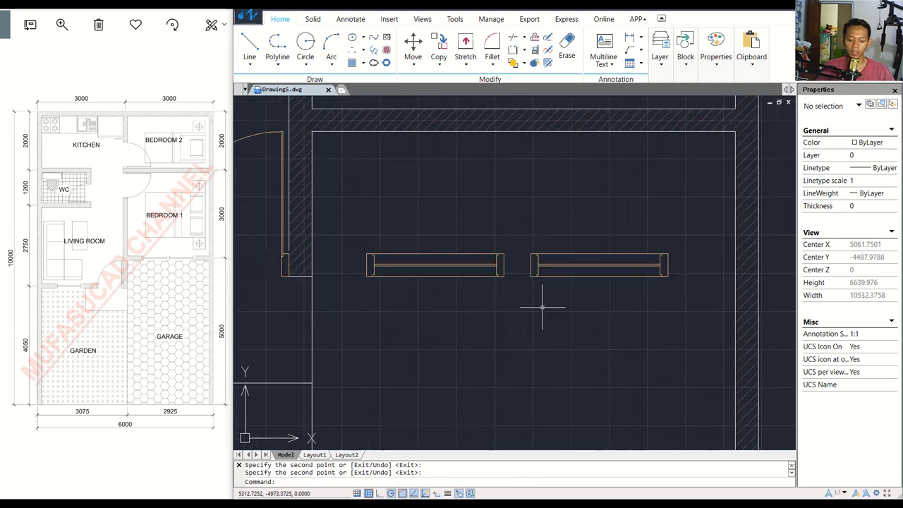
scroll(525, 310, "up", 1)
type("m")
key("Return")
left_click(551, 261)
left_click(503, 313)
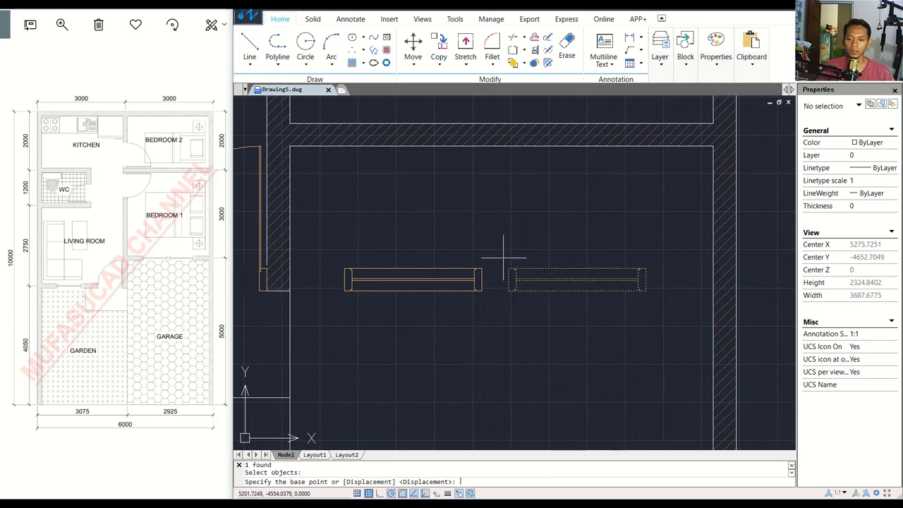
scroll(502, 261, "up", 2)
left_click(512, 275)
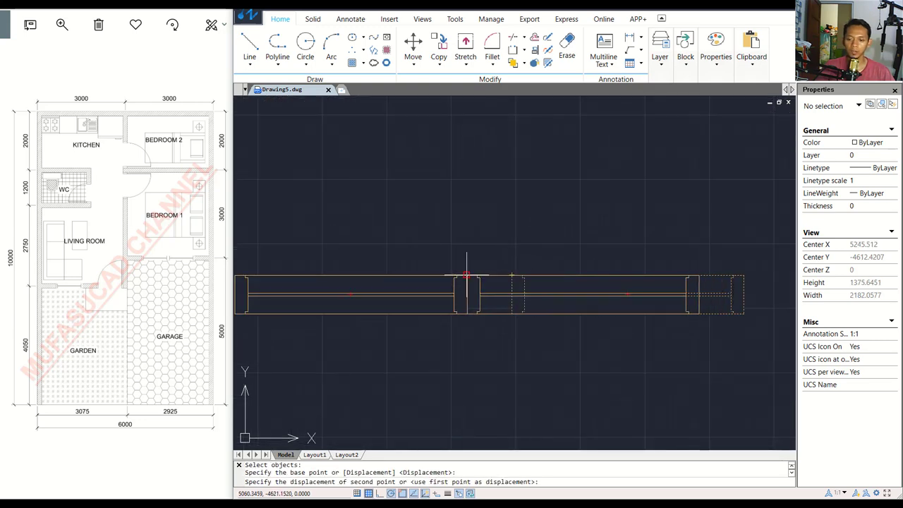
left_click(467, 275)
Step: Move both windows by their joint to centre them in the bedroom's lower wall
key("Return")
left_click(516, 238)
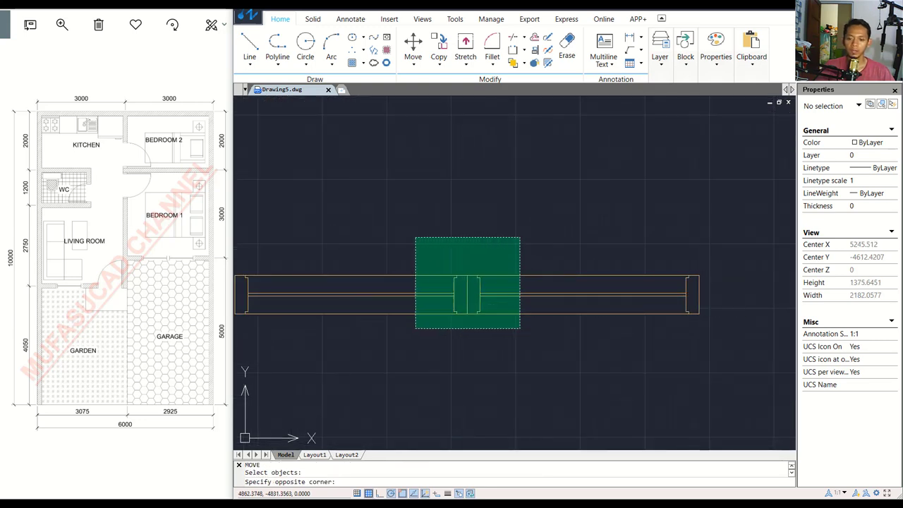
left_click(415, 329)
key("Return")
left_click(467, 275)
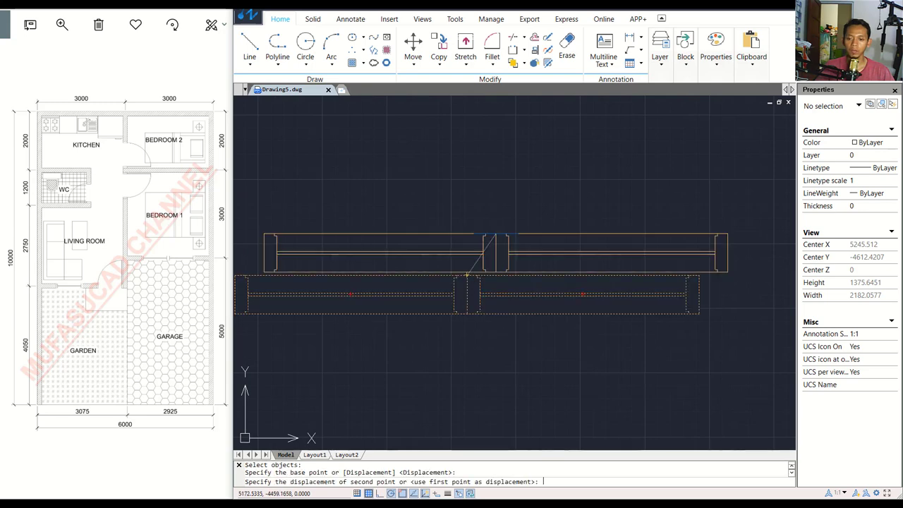
scroll(464, 311, "down", 3)
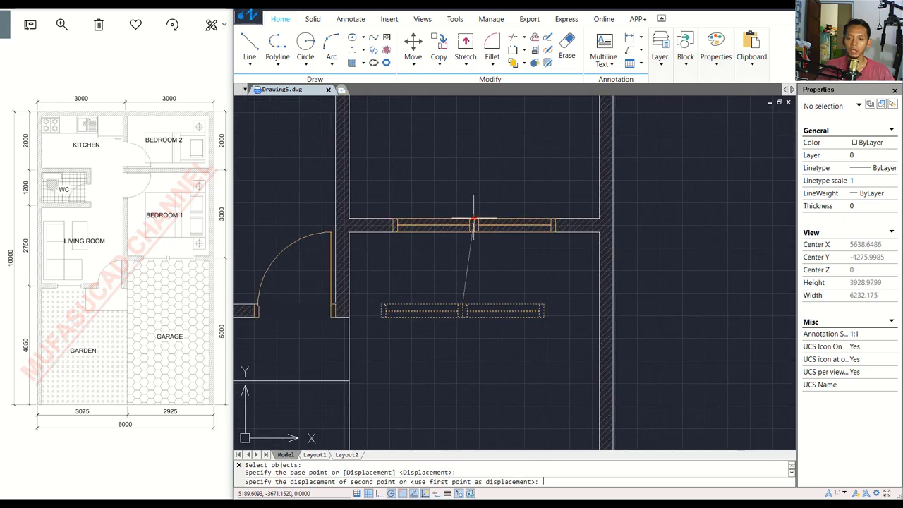
left_click(474, 220)
scroll(507, 264, "down", 2)
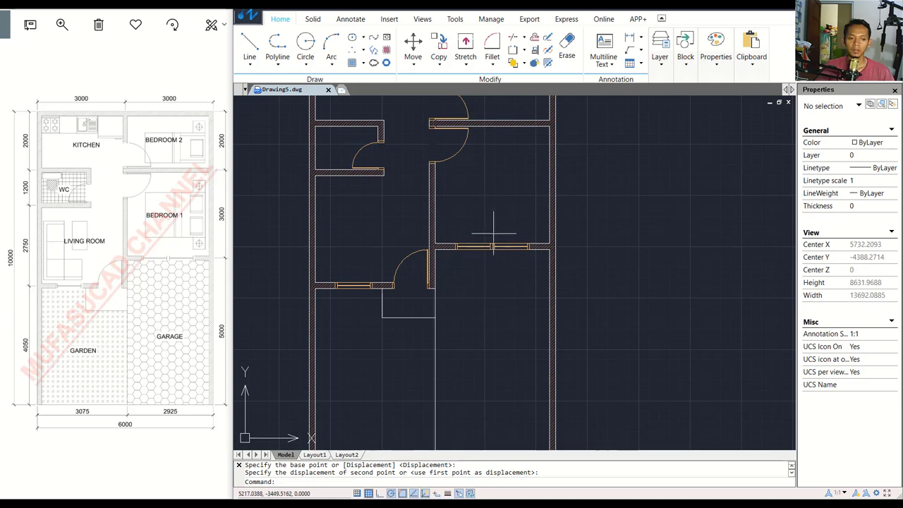
scroll(507, 240, "down", 2)
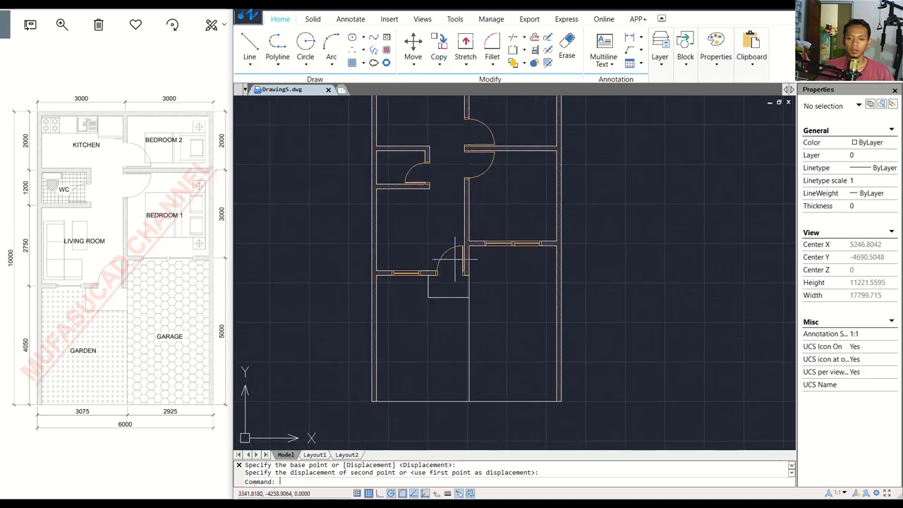
middle_click_drag(506, 215, 505, 249)
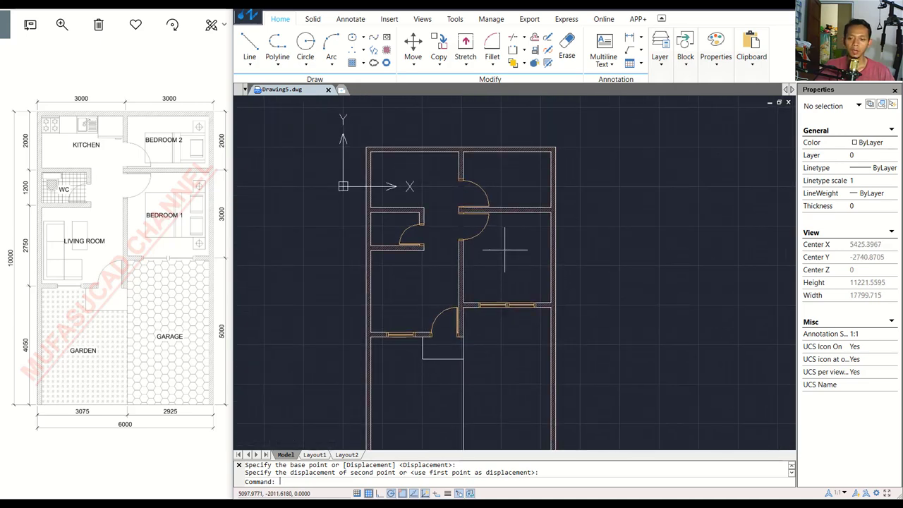
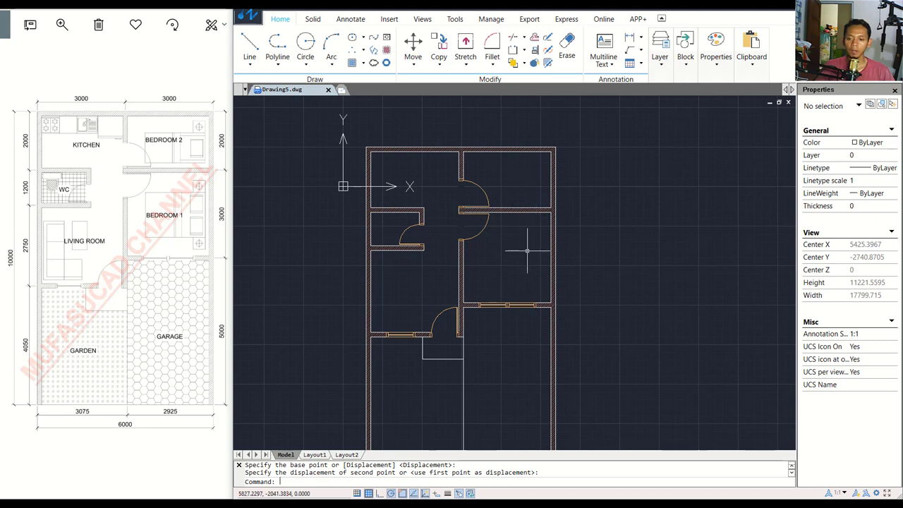
Step: Insert the Bed 2 block from the Bed folder to the right of the floor plan
type("ins")
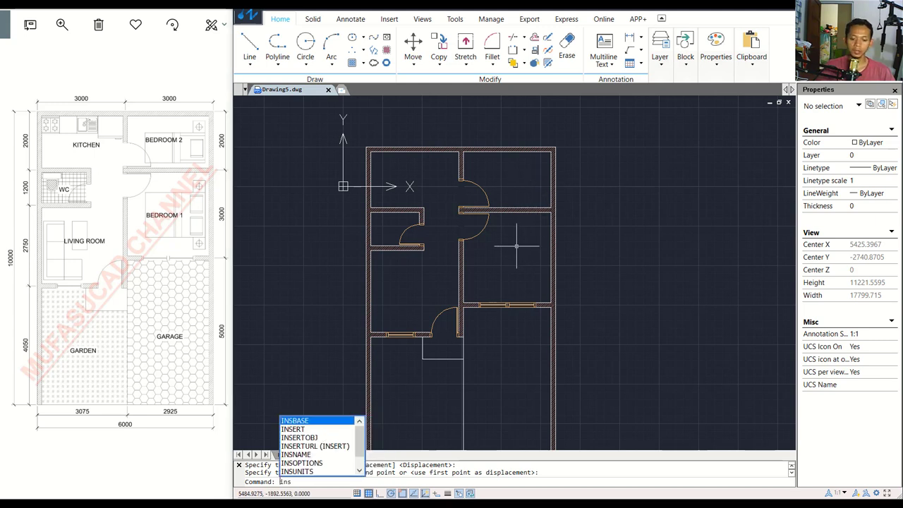
type("ert")
key("Return")
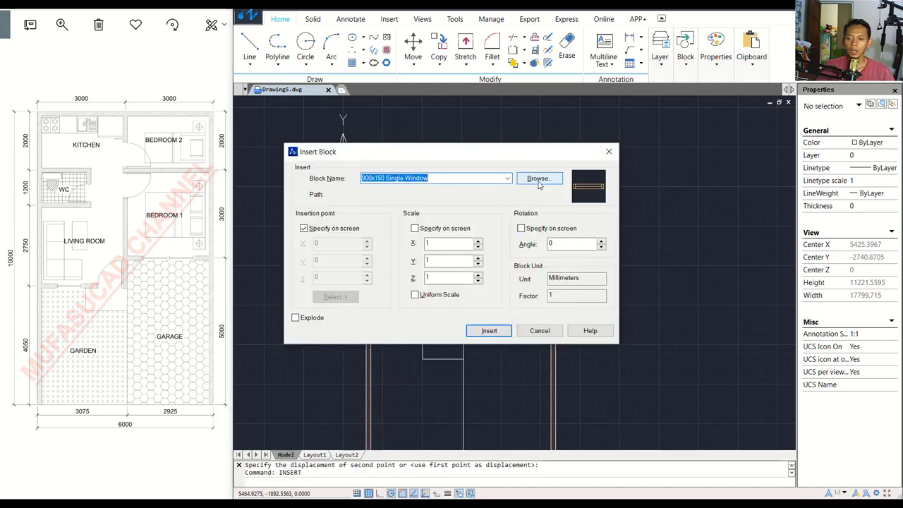
left_click(538, 179)
left_click(548, 160)
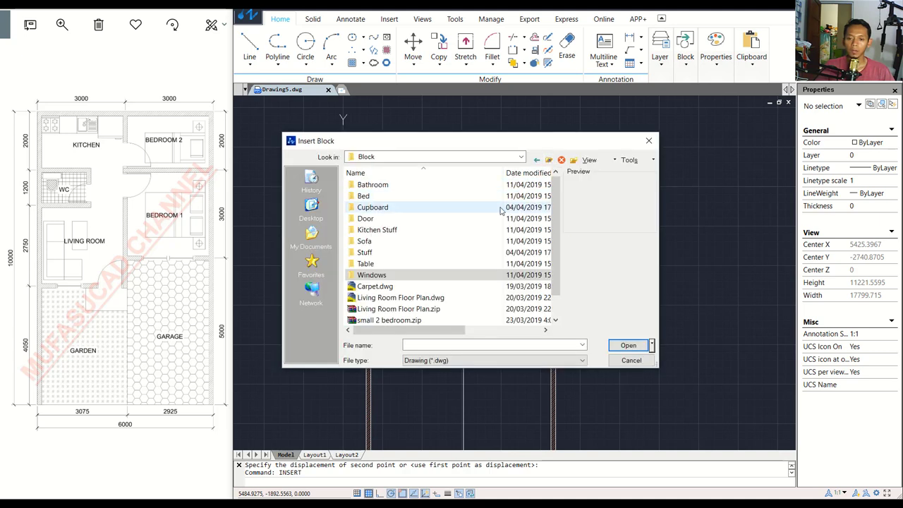
double_click(377, 196)
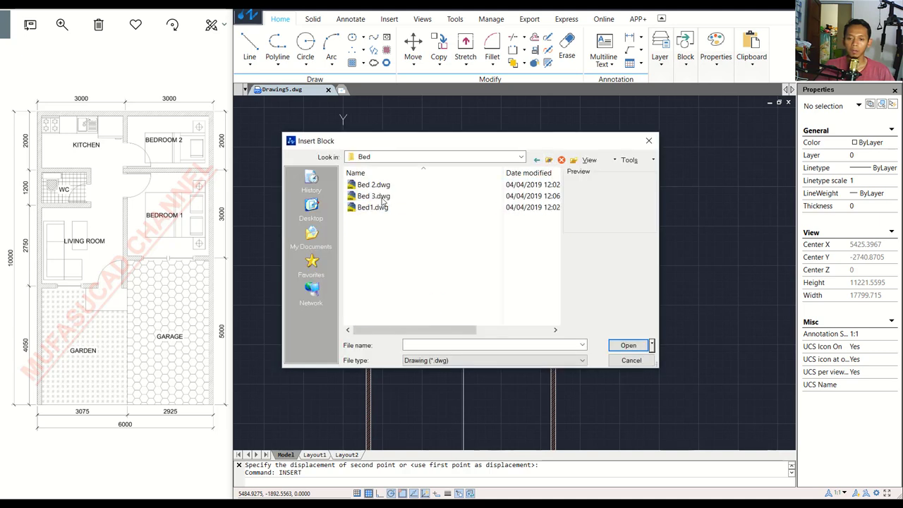
left_click(596, 160)
left_click(603, 216)
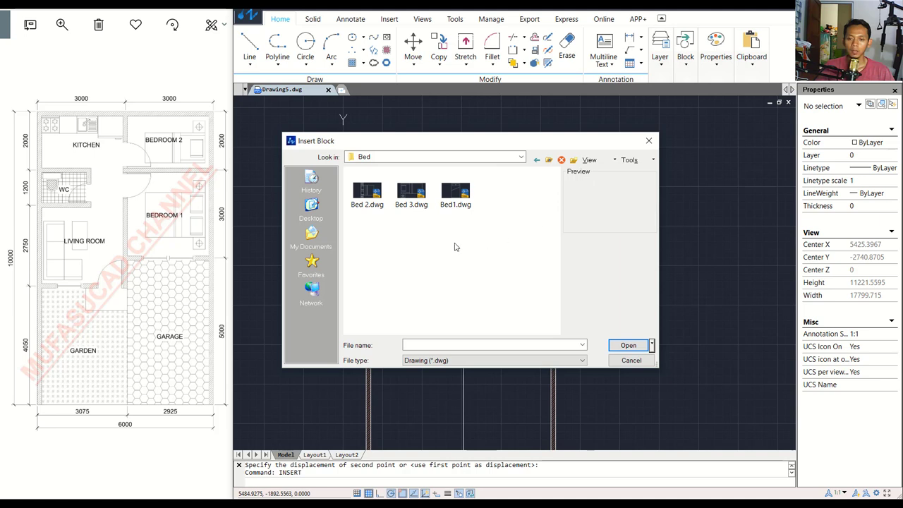
left_click(413, 196)
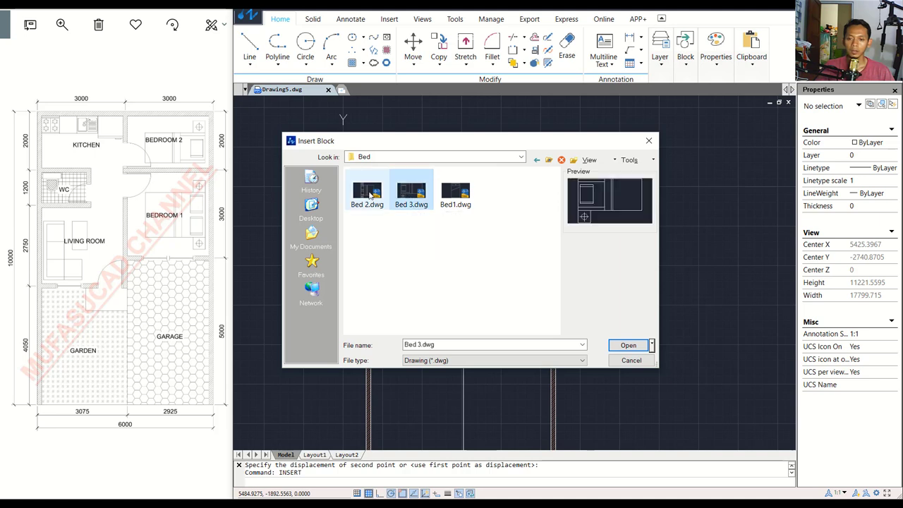
left_click(370, 196)
left_click(627, 346)
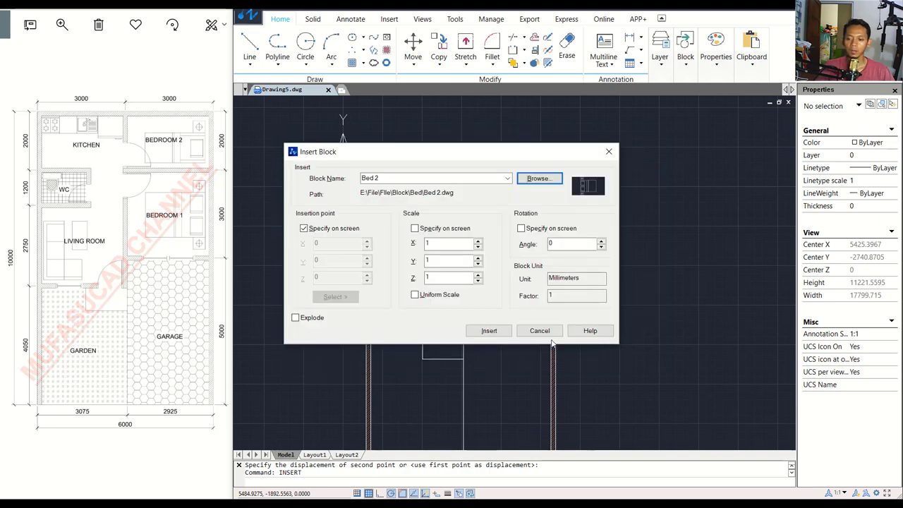
left_click(487, 332)
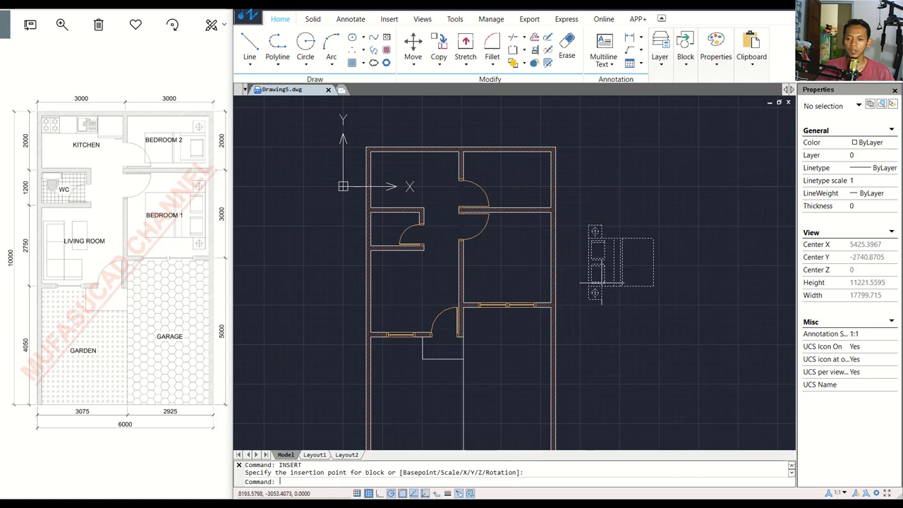
left_click(579, 261)
Step: Insert the Bed 3 block next to the Bed 2 block
key("Return")
left_click(553, 183)
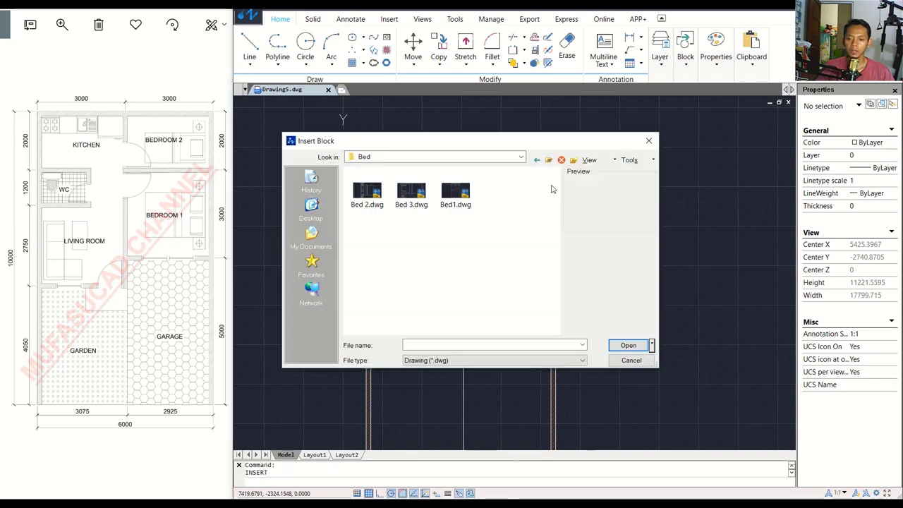
left_click(408, 201)
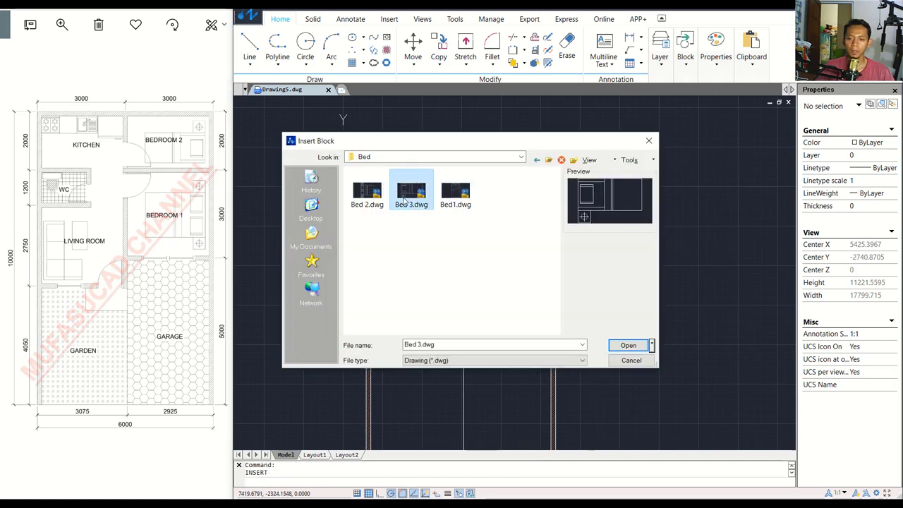
left_click(625, 344)
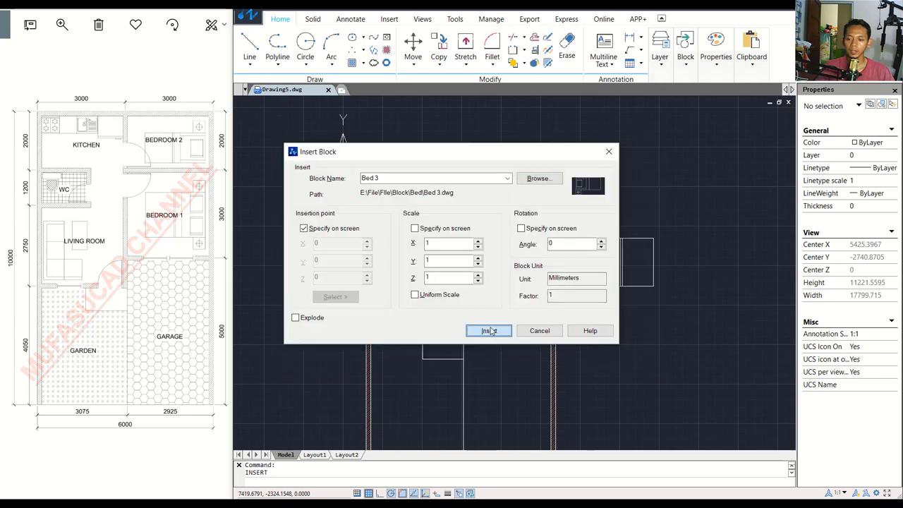
left_click(488, 331)
left_click(619, 179)
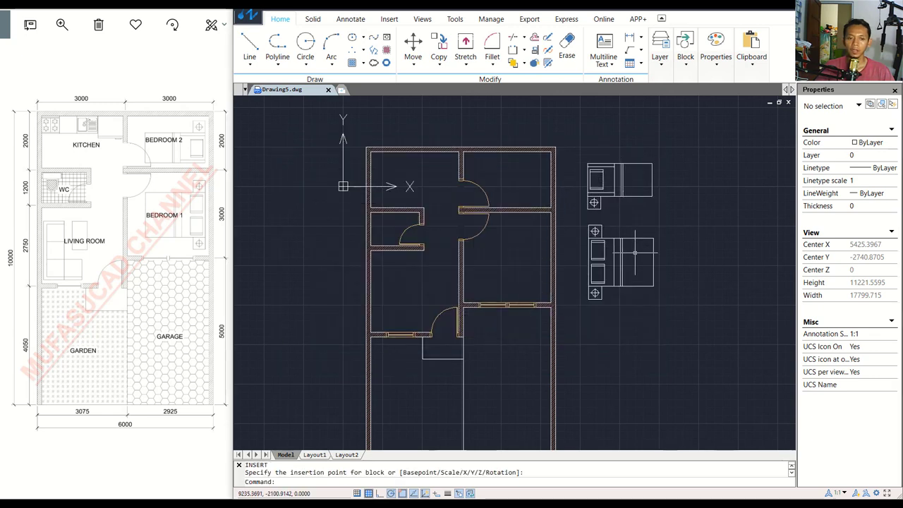
Step: Rotate both bed blocks 180° with ROTATE
type("ro")
key("Return")
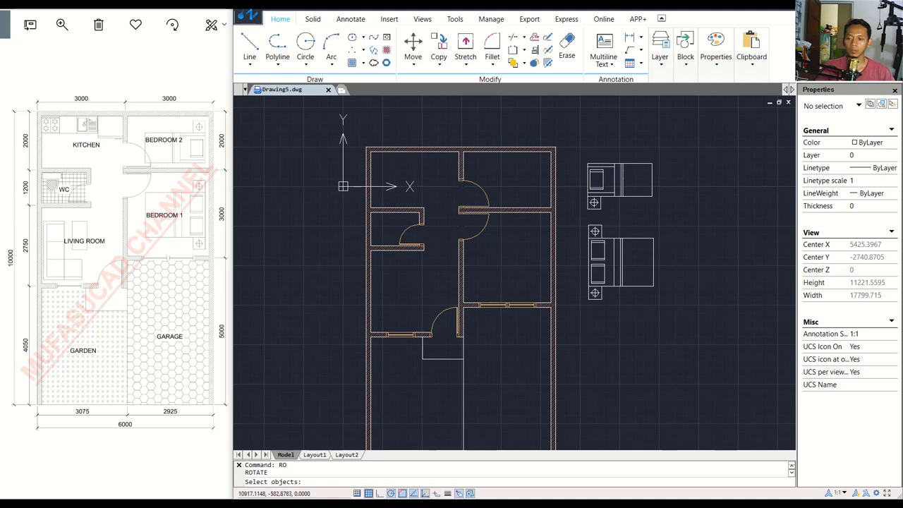
left_click(677, 158)
left_click(589, 326)
key("Return")
left_click(633, 228)
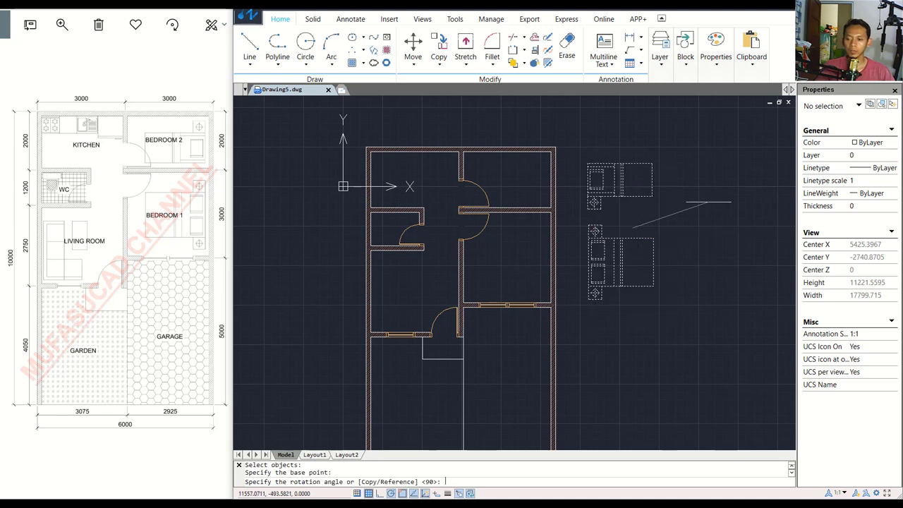
left_click(518, 229)
scroll(564, 225, "up", 2)
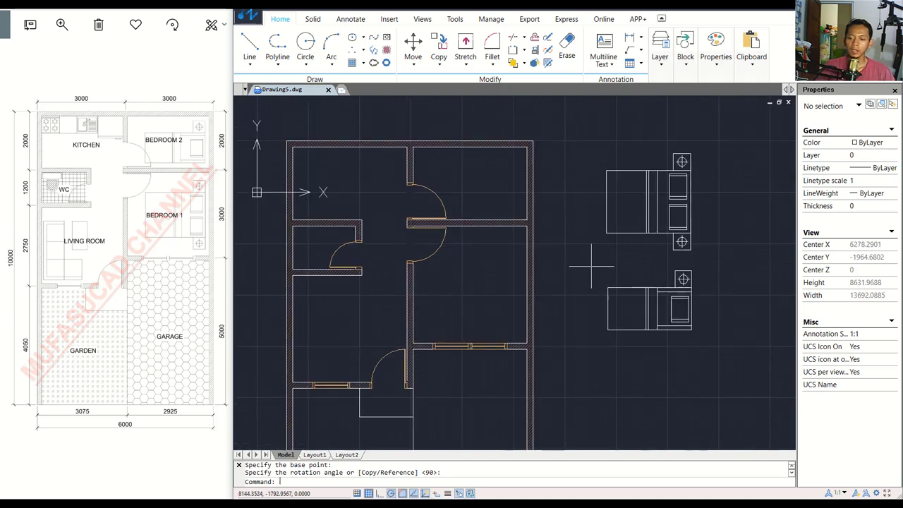
Step: Move the double bed into the lower-right bedroom
type("m")
key("Return")
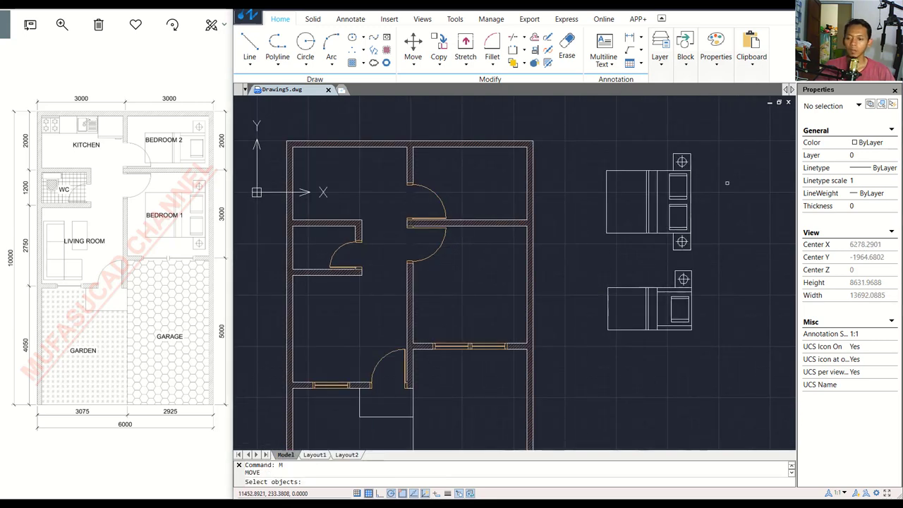
left_click(727, 166)
left_click(666, 226)
key("Return")
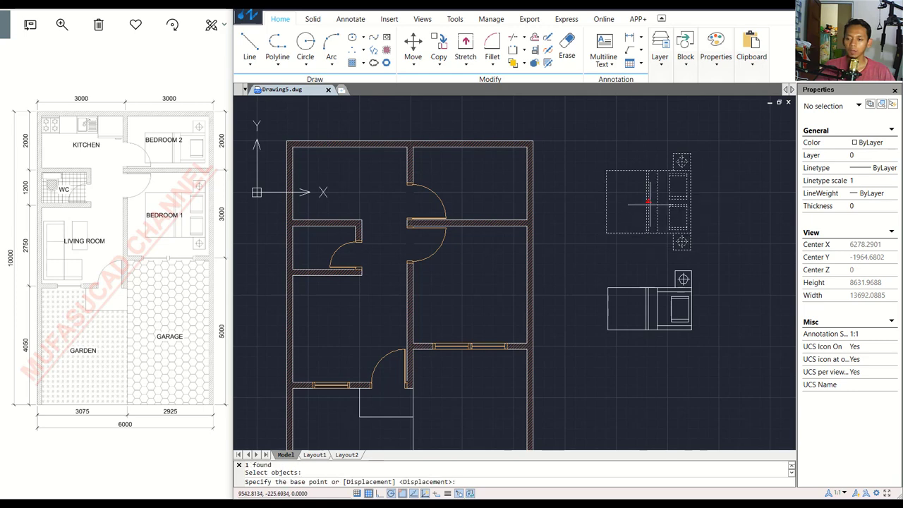
left_click(647, 203)
scroll(477, 287, "up", 2)
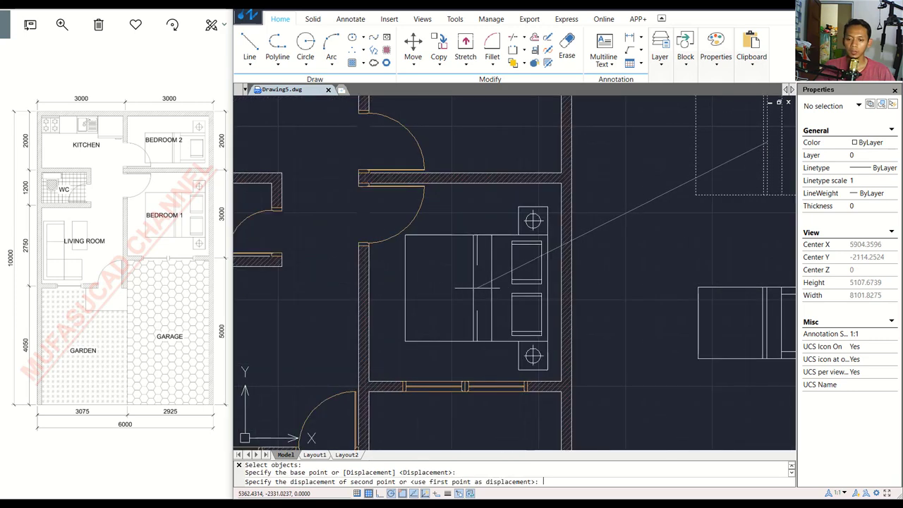
left_click(483, 284)
scroll(586, 276, "down", 2)
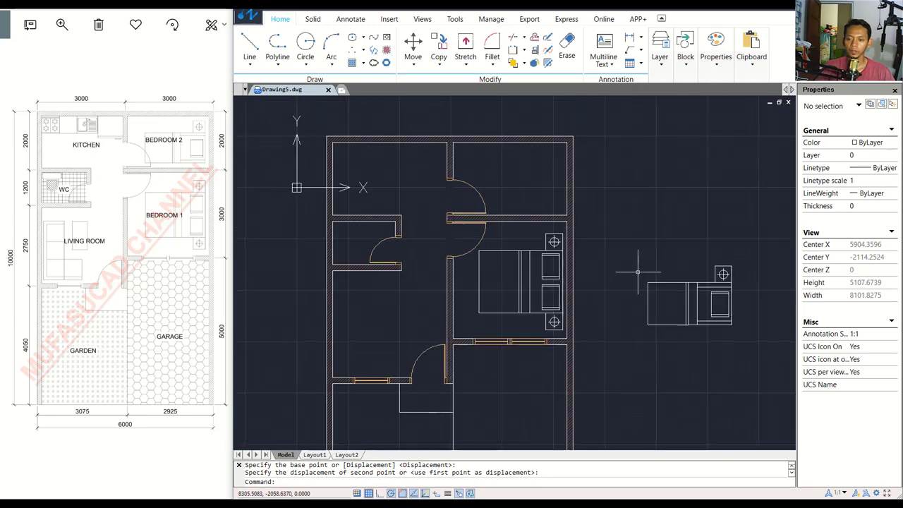
middle_click_drag(638, 271, 565, 289)
Step: Move the single bed into the upper-right bedroom
key("Return")
left_click(692, 258)
left_click(579, 352)
key("Return")
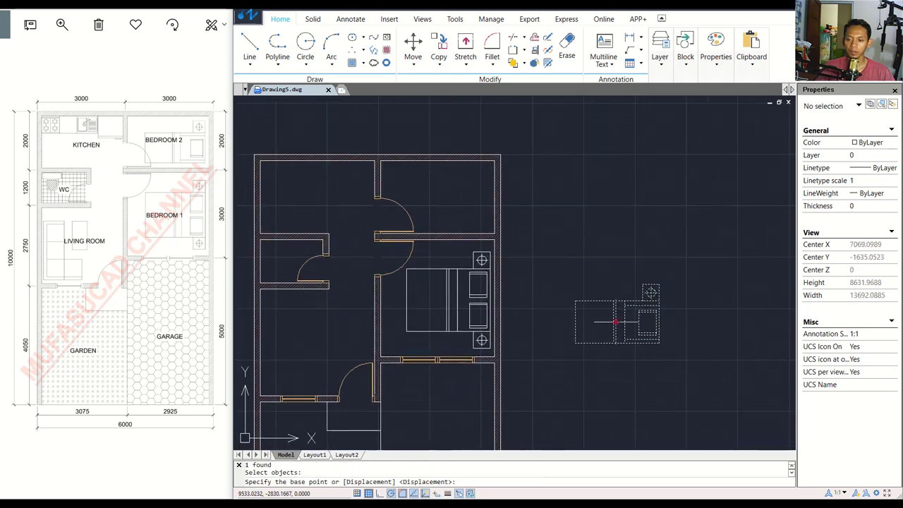
left_click(617, 321)
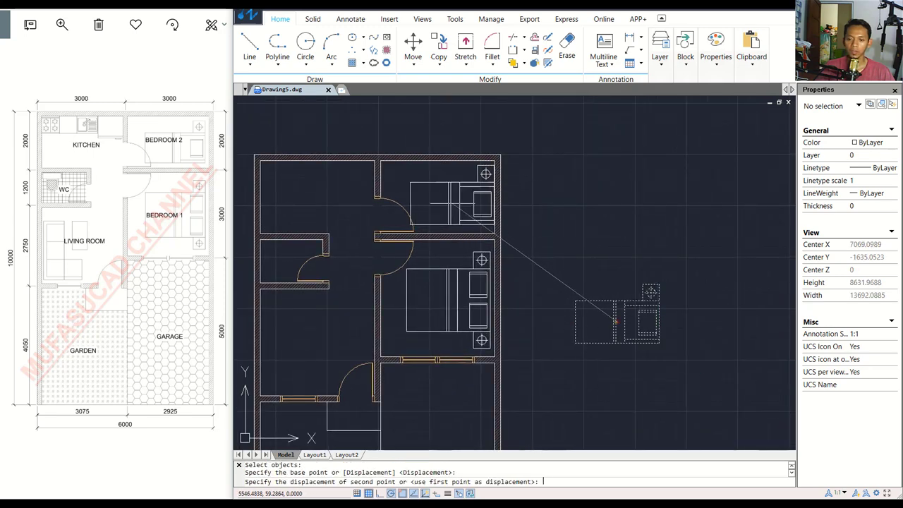
scroll(437, 202, "up", 3)
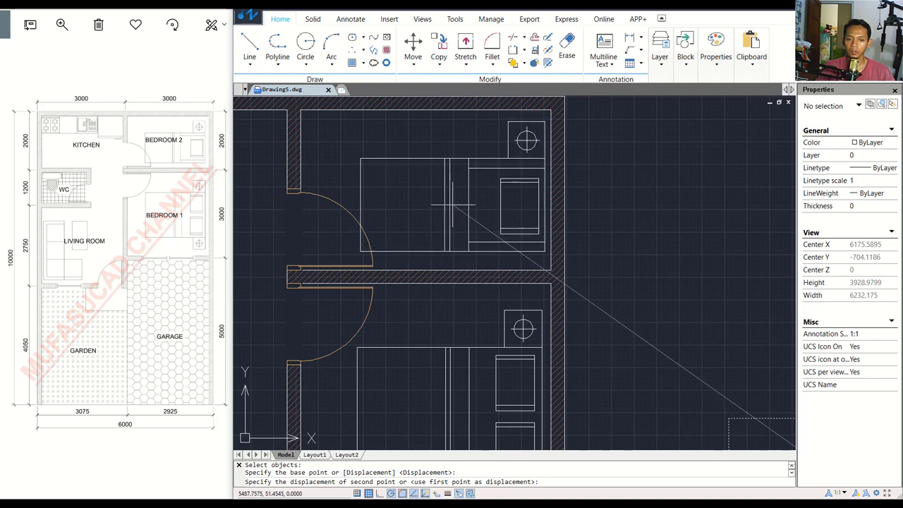
left_click(452, 206)
scroll(605, 236, "down", 2)
scroll(679, 252, "up", 1)
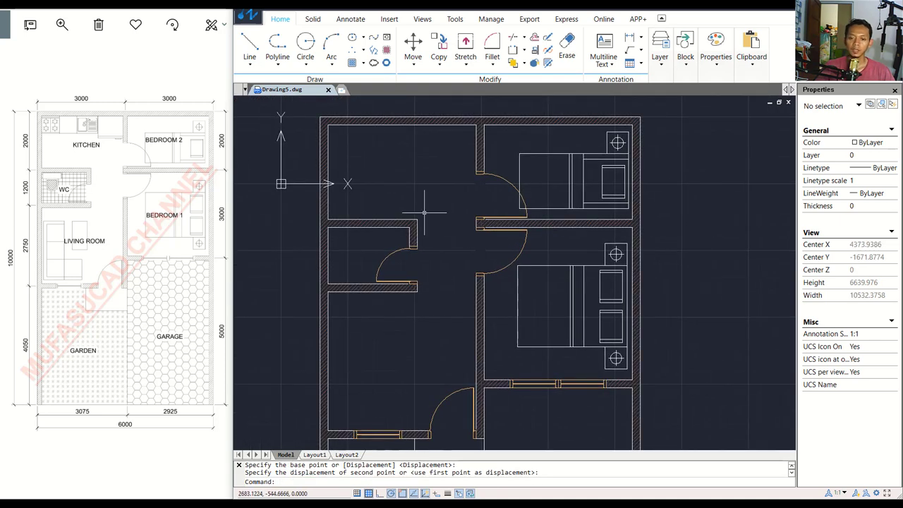
middle_click_drag(424, 212, 445, 232)
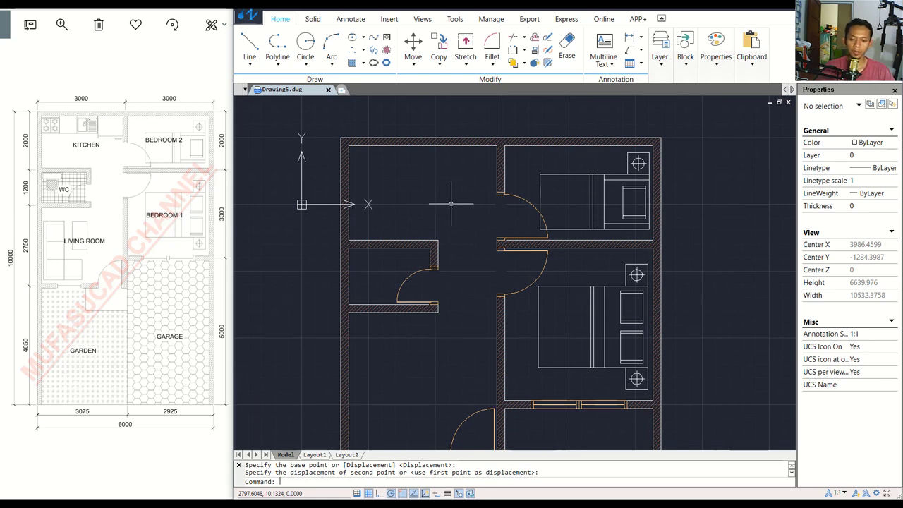
Step: Insert the Wash 1 sink block from the Kitchen Stuff folder above the floor plan
type("insert")
key("Return")
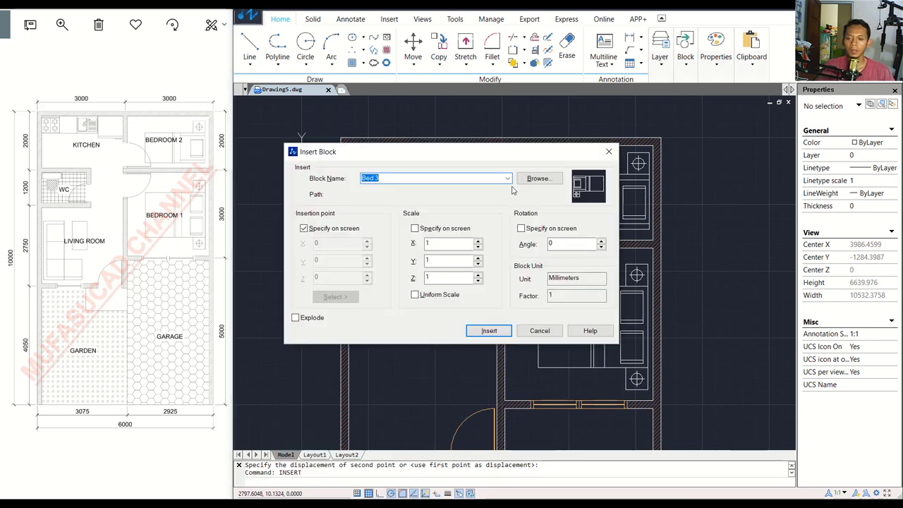
left_click(521, 178)
left_click(549, 161)
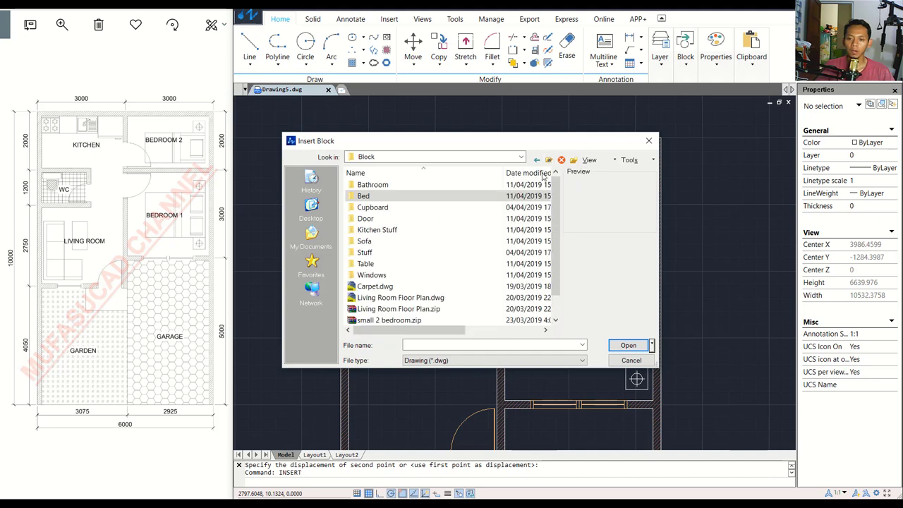
double_click(384, 230)
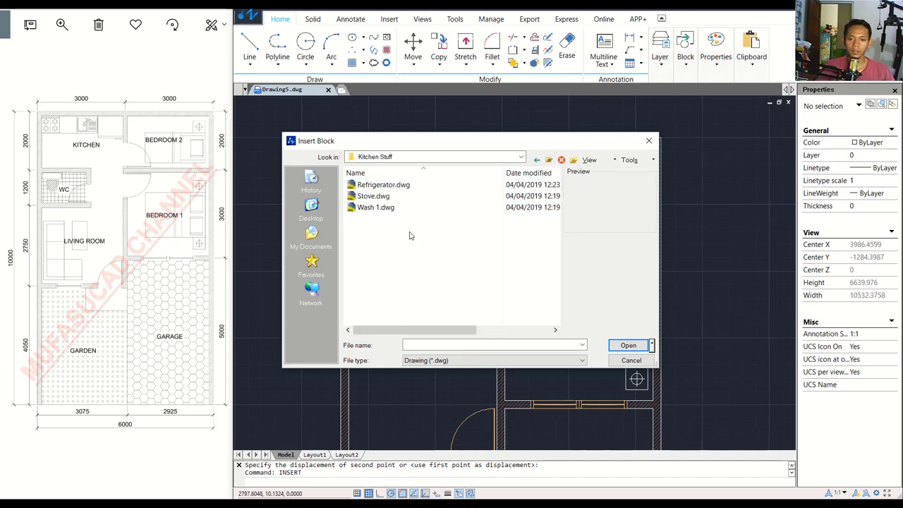
left_click(378, 207)
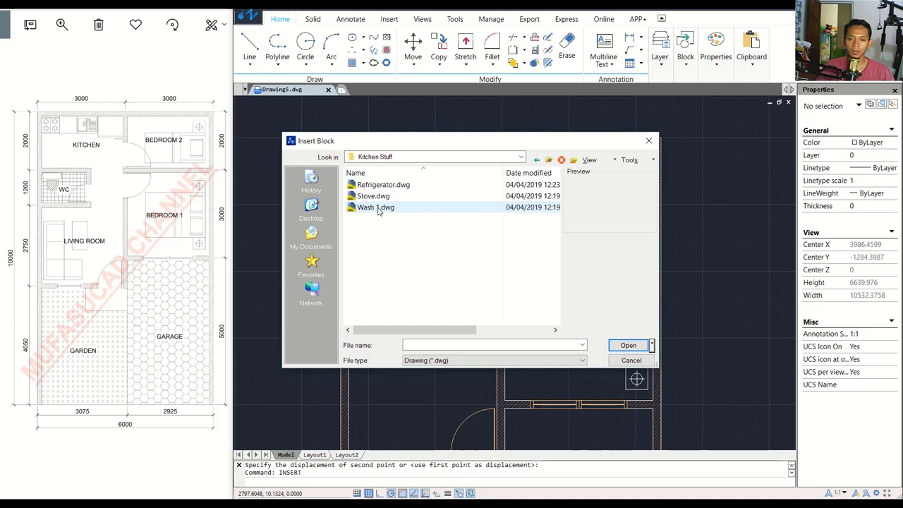
left_click(626, 347)
left_click(489, 330)
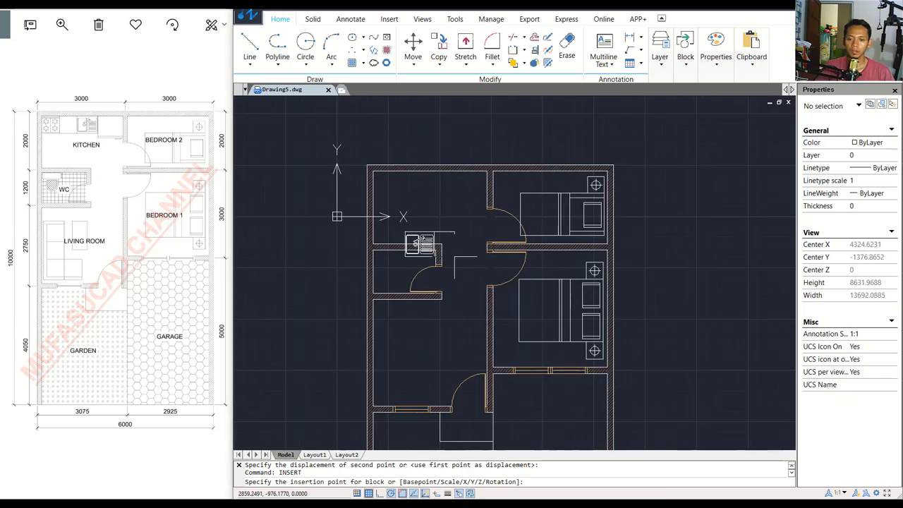
middle_click_drag(451, 211, 453, 295)
left_click(473, 199)
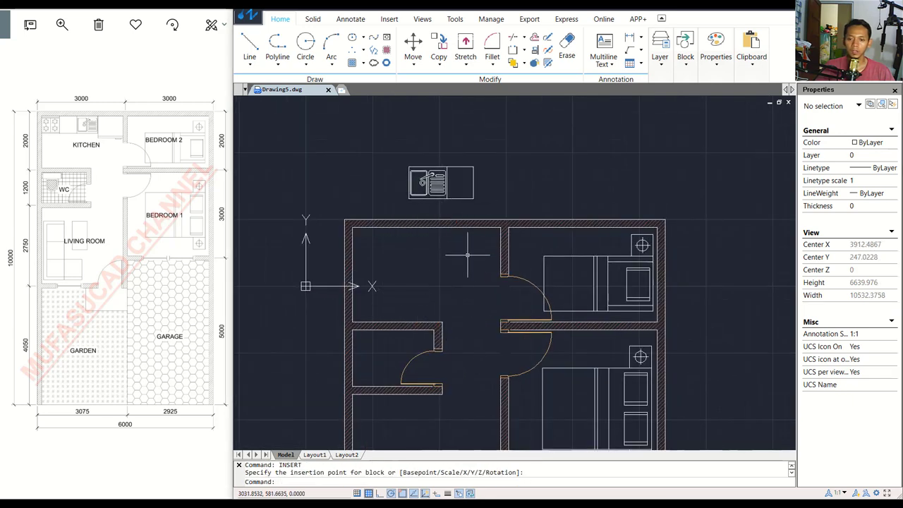
Step: Insert the Stove block beside the sink
key("Return")
left_click(539, 179)
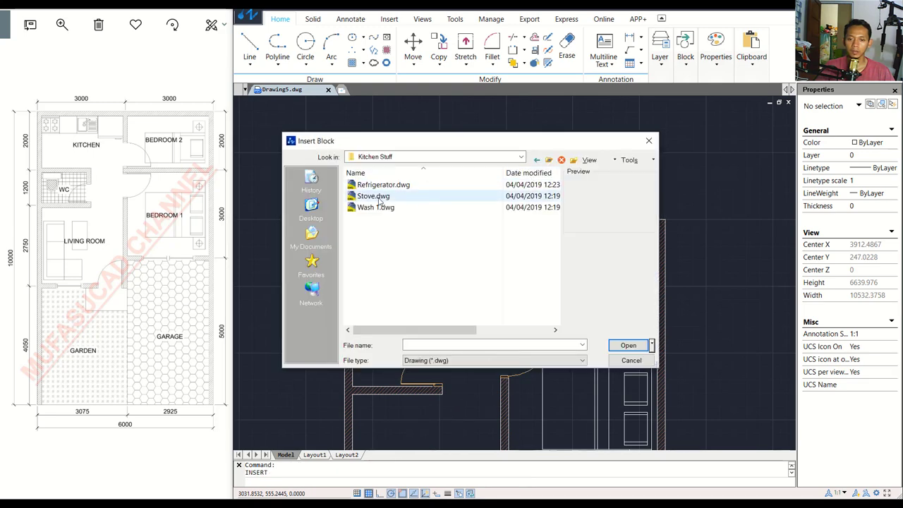
left_click(378, 198)
left_click(626, 345)
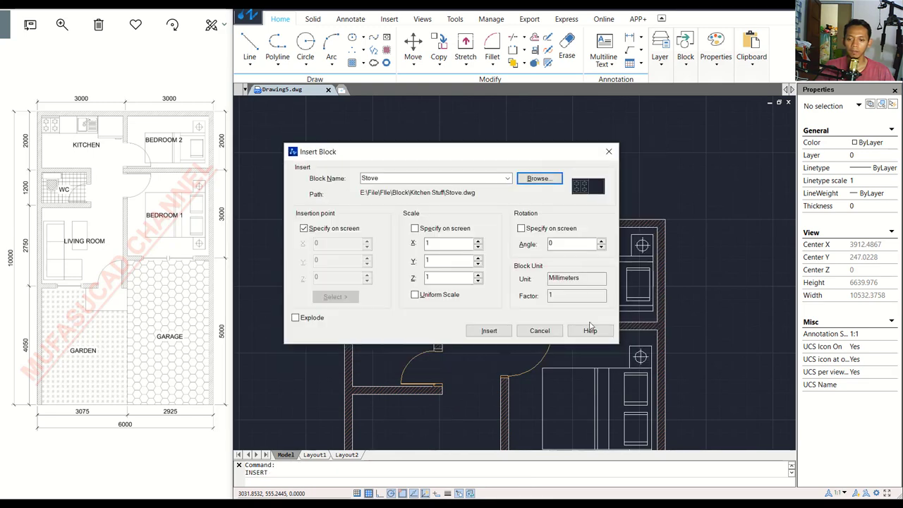
left_click(489, 331)
Step: Insert the Refrigerator block above the floor plan
key("Escape")
key("Return")
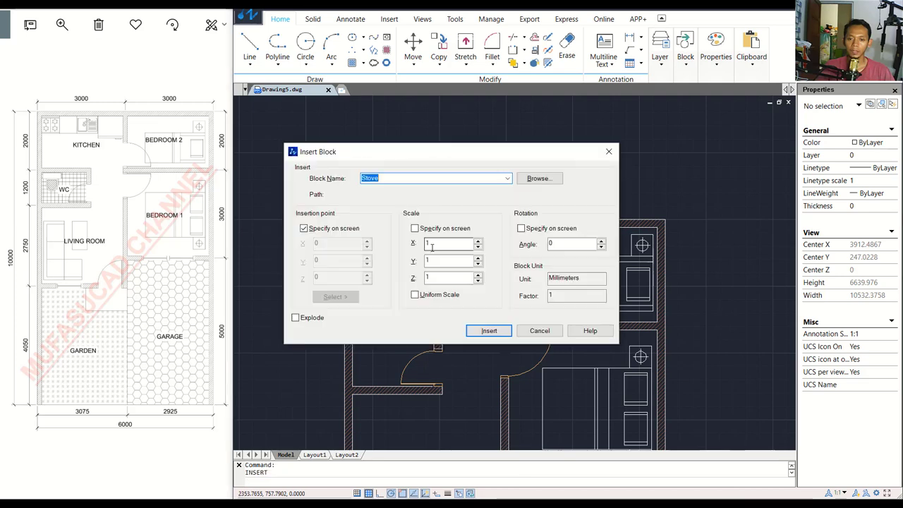
left_click(539, 179)
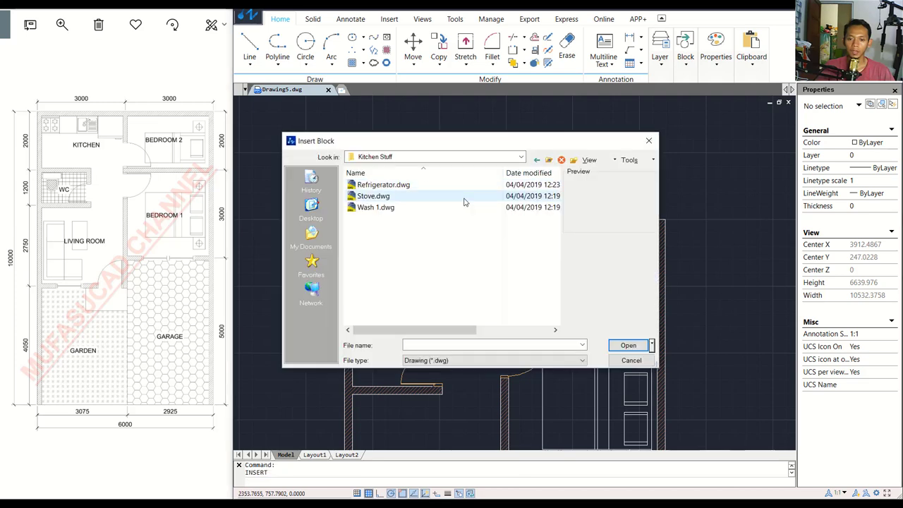
left_click(381, 185)
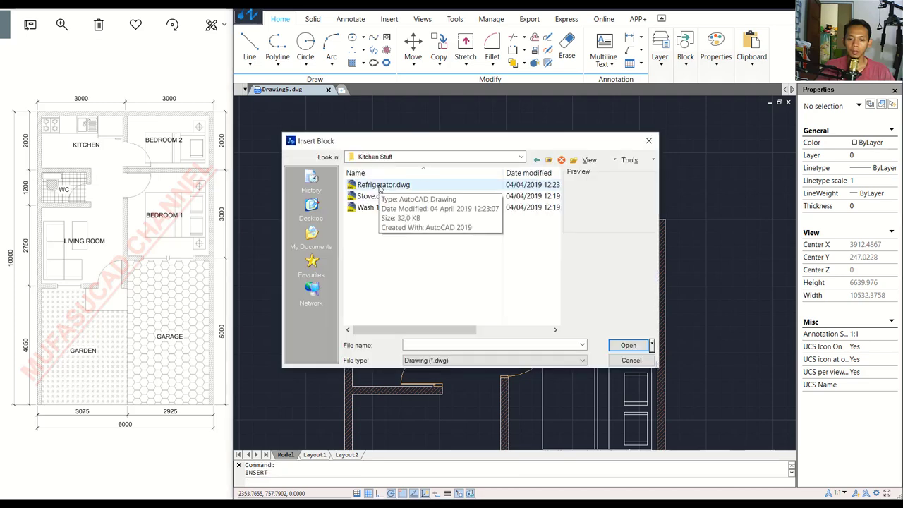
left_click(623, 347)
left_click(488, 331)
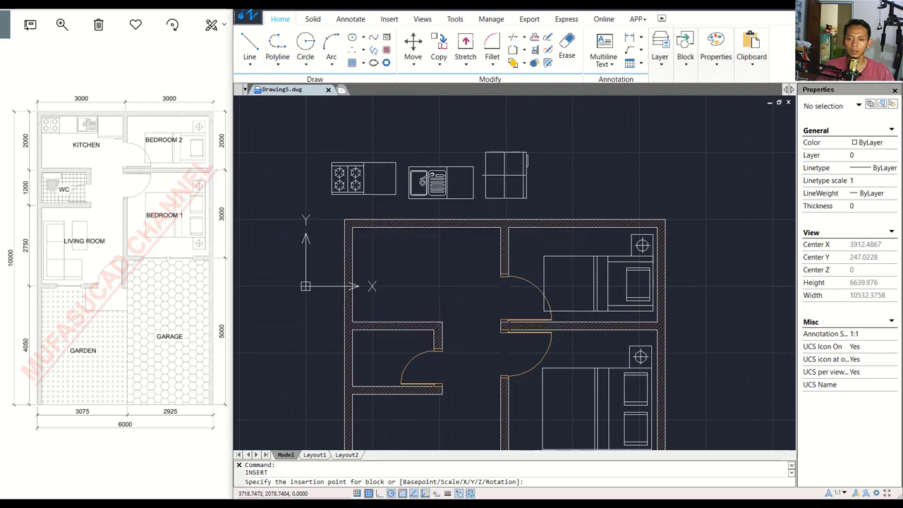
left_click(506, 175)
scroll(506, 183, "up", 5)
Step: Rotate the refrigerator to 270° around its base point
type("r")
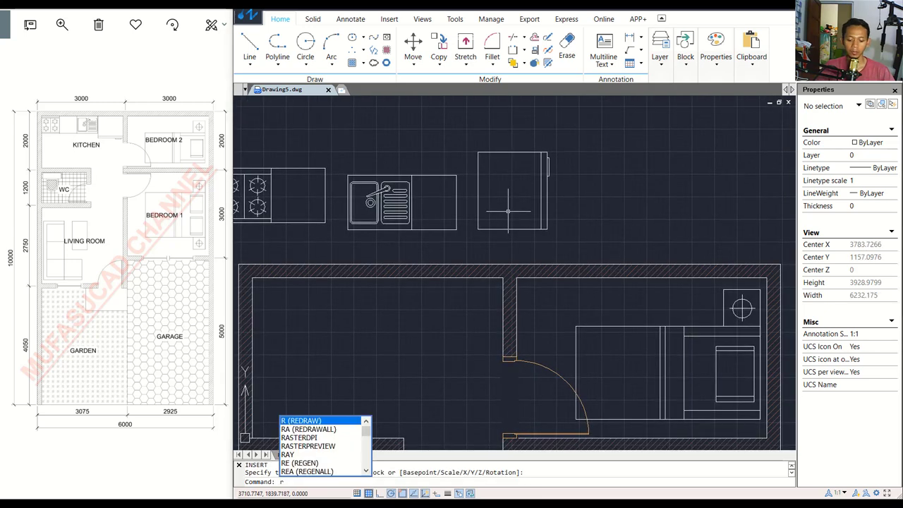
type("o")
key("Return")
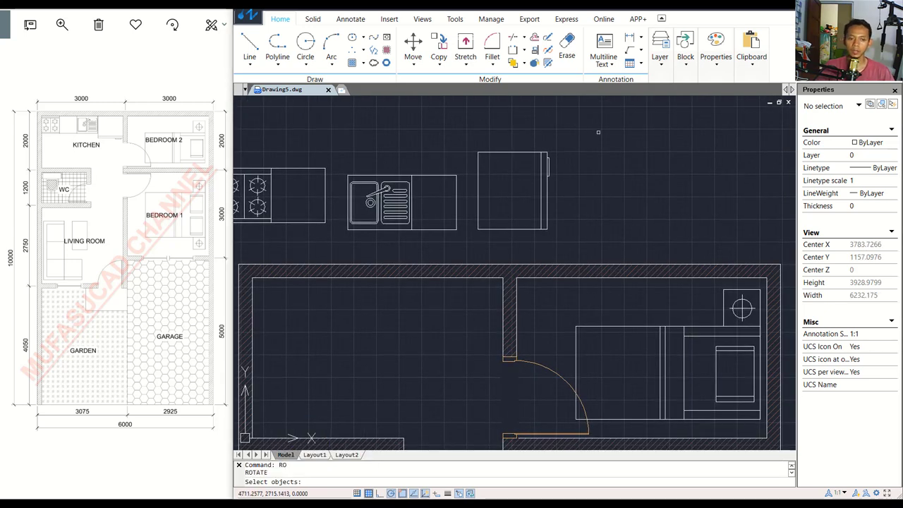
left_click(598, 132)
left_click(521, 204)
key("Return")
left_click(512, 190)
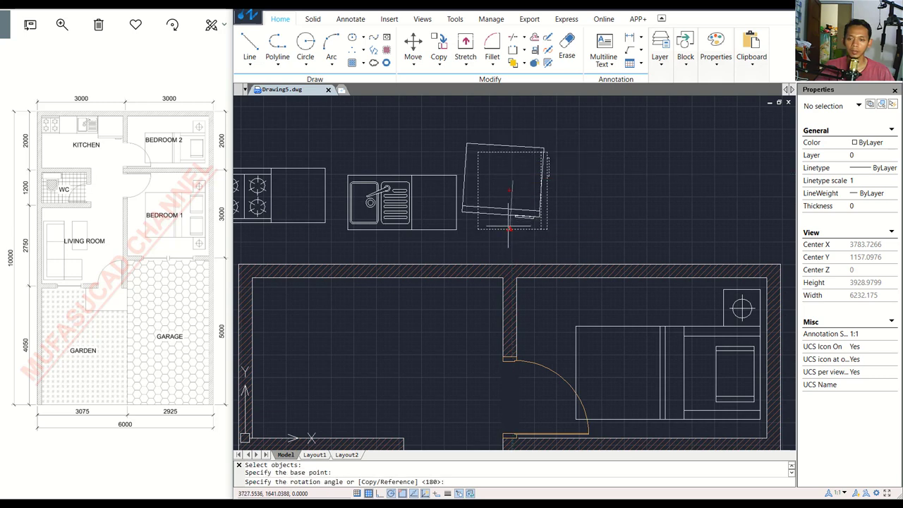
left_click(511, 229)
middle_click_drag(413, 191, 451, 204)
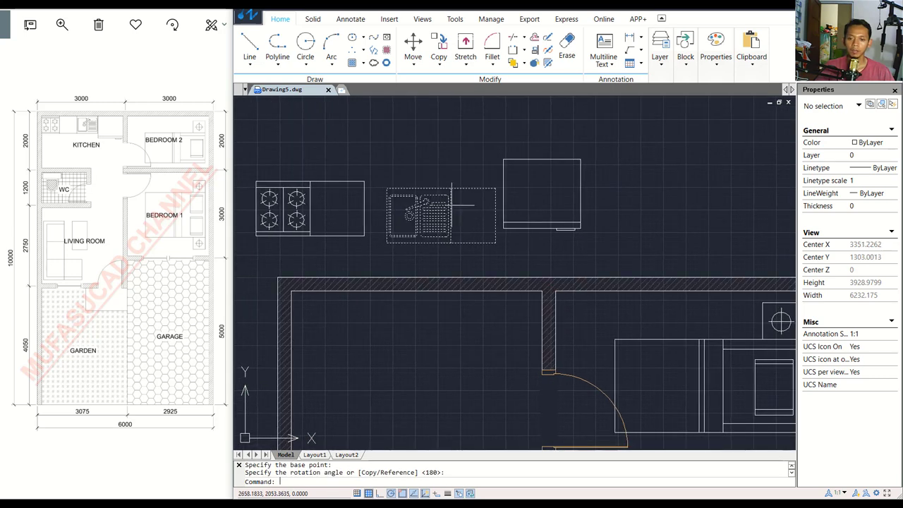
Step: Open the Wash 1 sink in the Block Editor and trim the lines on its right side
double_click(450, 196)
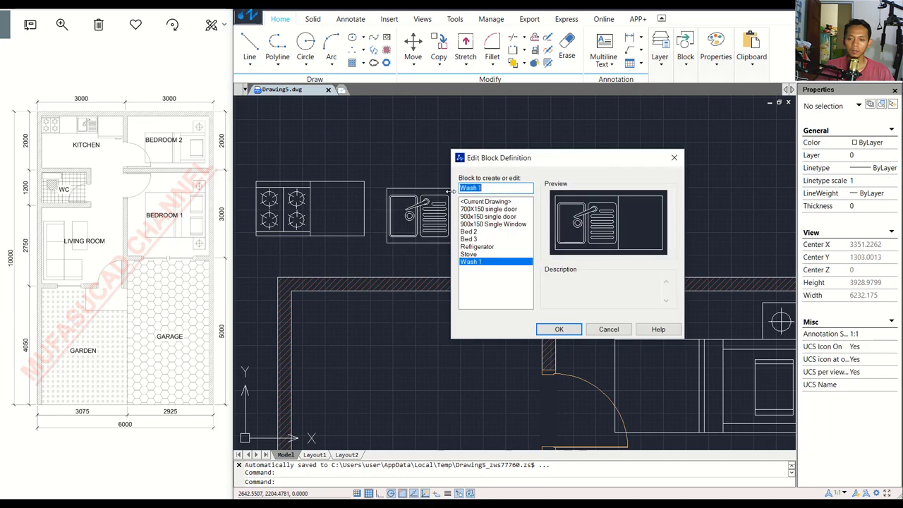
left_click(559, 329)
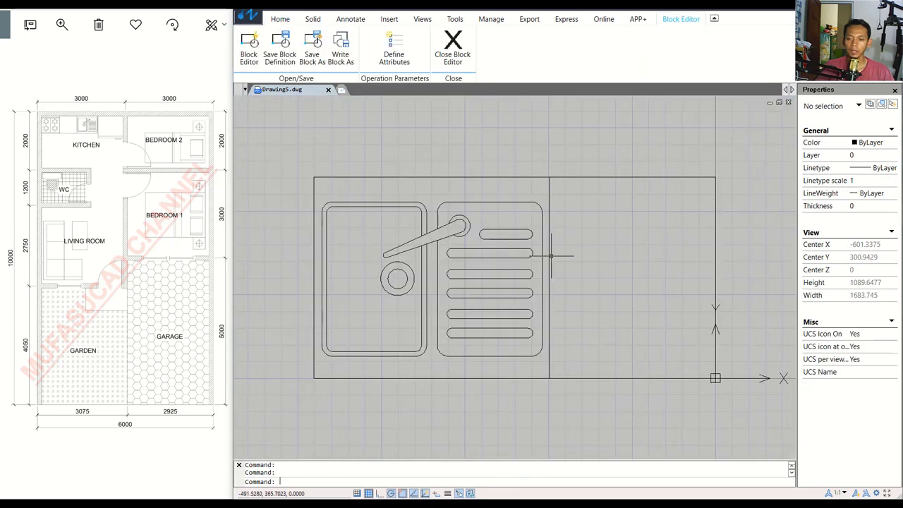
middle_click_drag(611, 254, 549, 241)
type("tr")
key("Return")
key("Return")
left_click(610, 250)
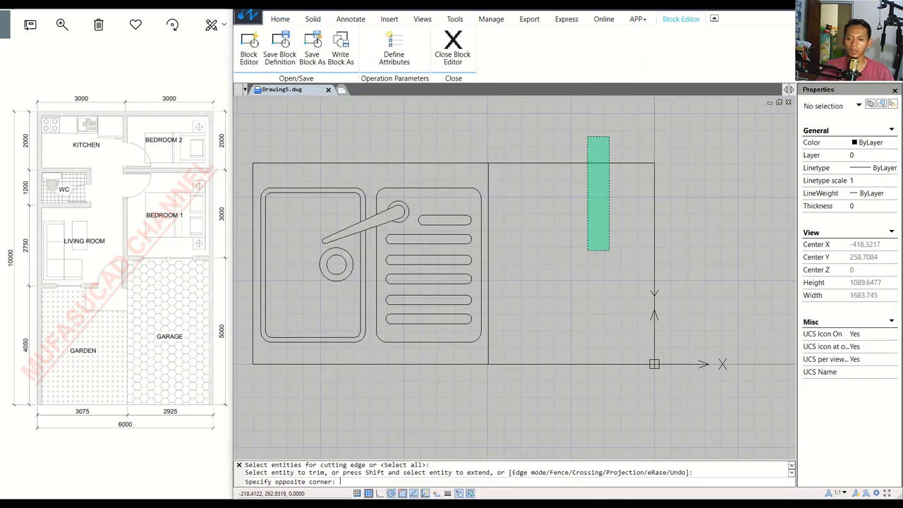
left_click(587, 136)
key("Return")
Step: Delete the leftover vertical line and save the block change on closing the editor
left_click(672, 220)
left_click(610, 277)
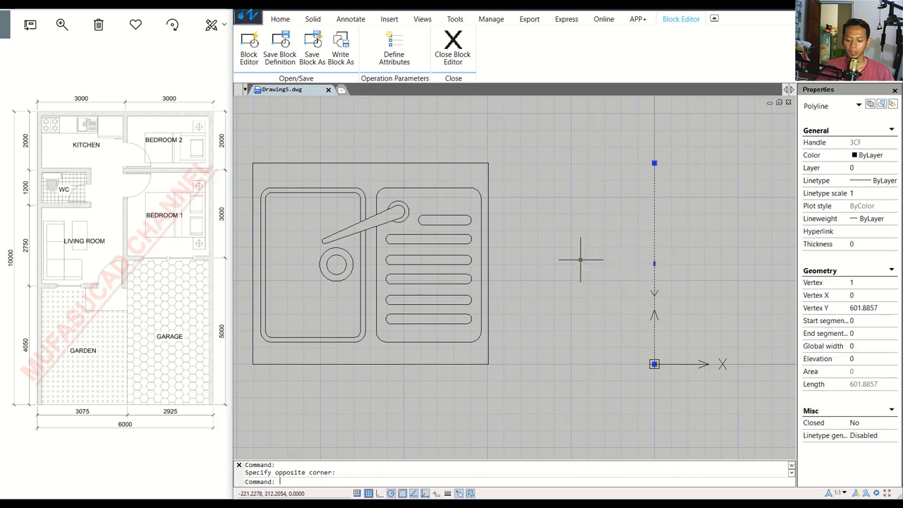
key("Delete")
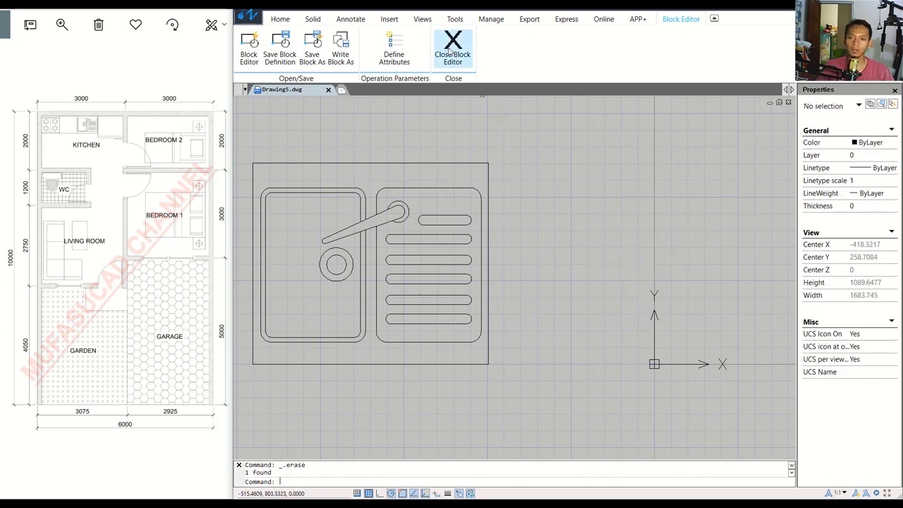
left_click(450, 46)
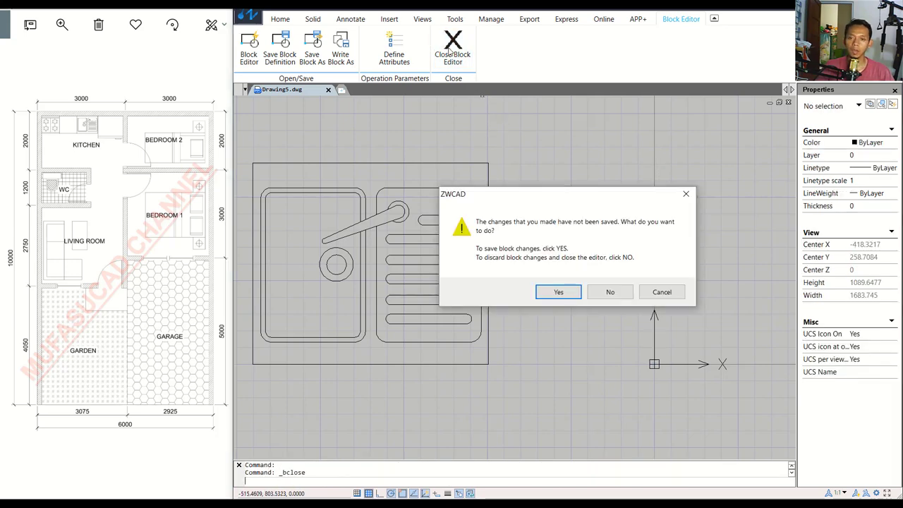
left_click(559, 292)
scroll(432, 205, "up", 2)
scroll(431, 205, "up", 2)
Step: Move the sink so it sits against the stove counter
type("m")
key("Return")
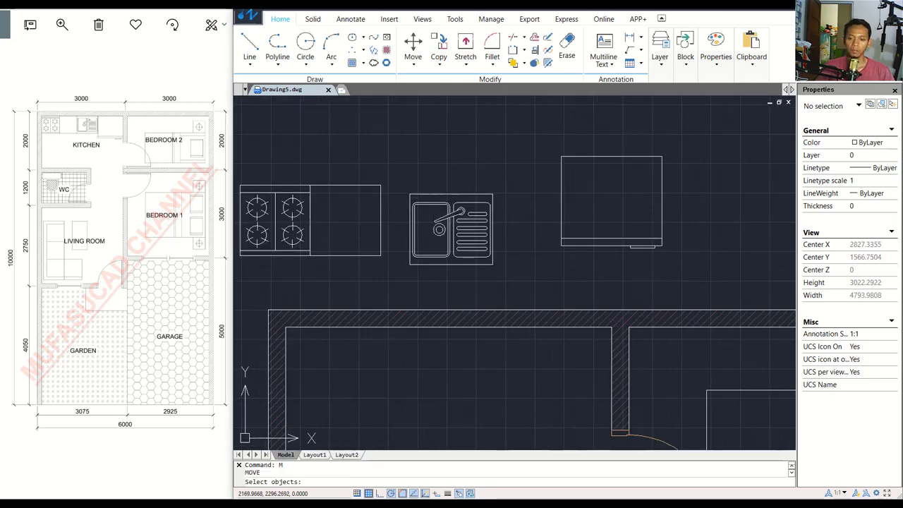
left_click(407, 267)
key("Return")
scroll(411, 184, "up", 1)
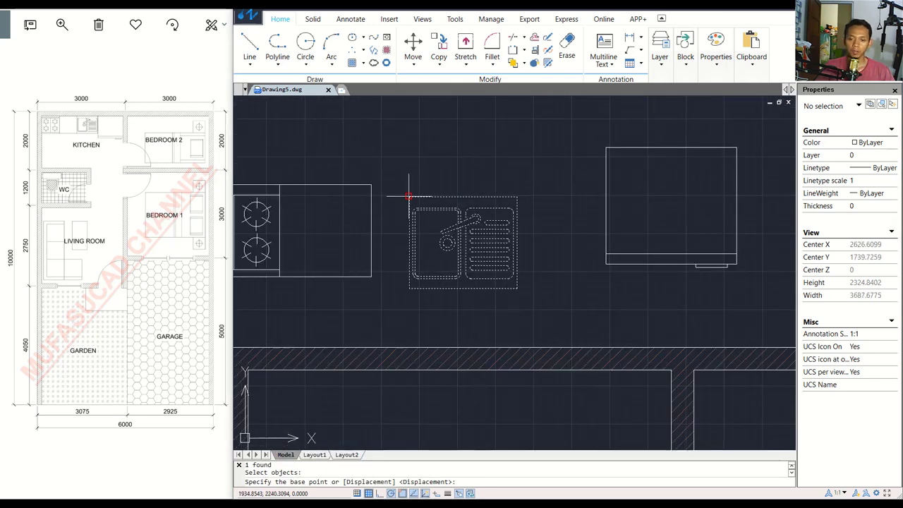
left_click(410, 196)
left_click(371, 184)
scroll(437, 219, "down", 1)
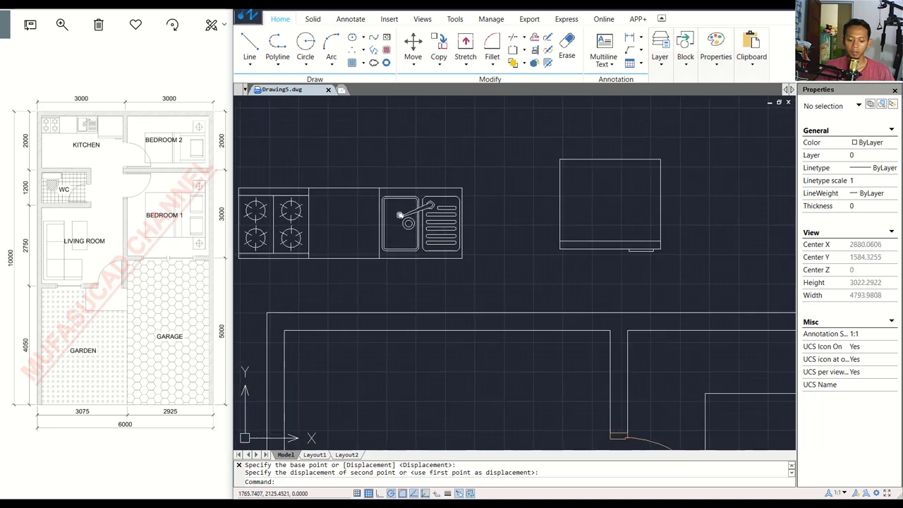
Step: Move the counter and sink together into the kitchen's top-left corner
key("Return")
left_click(436, 218)
left_click(397, 168)
key("Return")
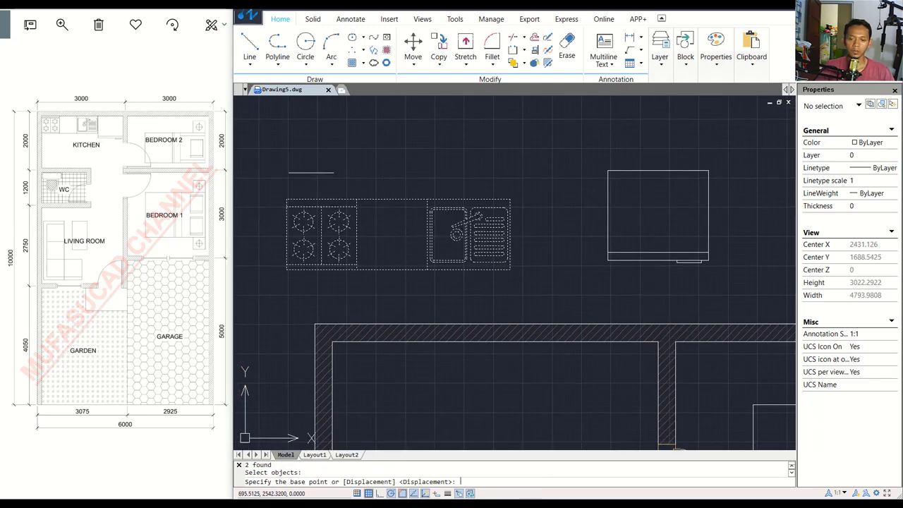
left_click(287, 200)
scroll(303, 339, "up", 2)
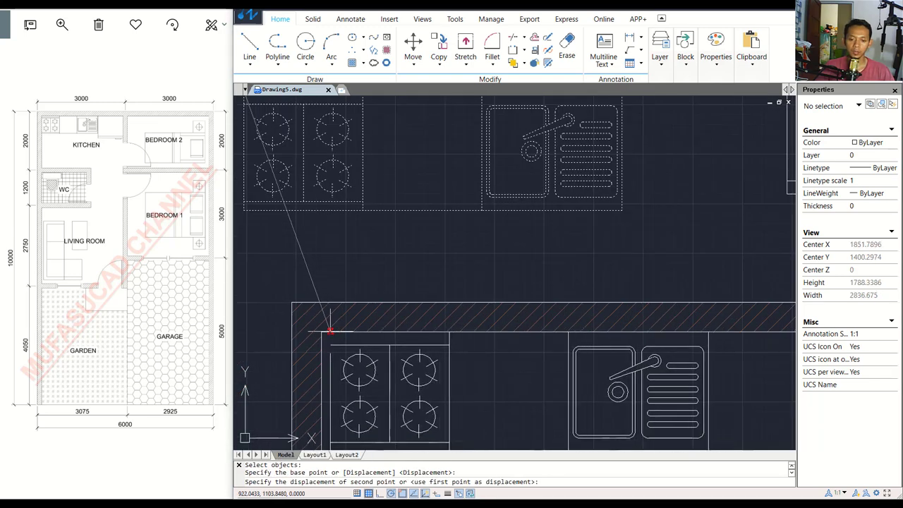
left_click(321, 330)
scroll(321, 330, "down", 2)
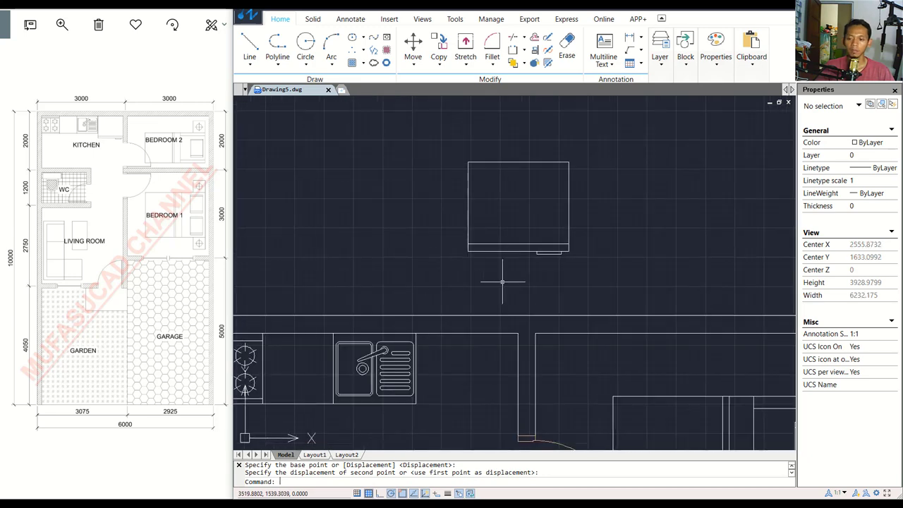
Step: Move the refrigerator beside them against the kitchen's top wall
key("Return")
left_click(494, 207)
key("Return")
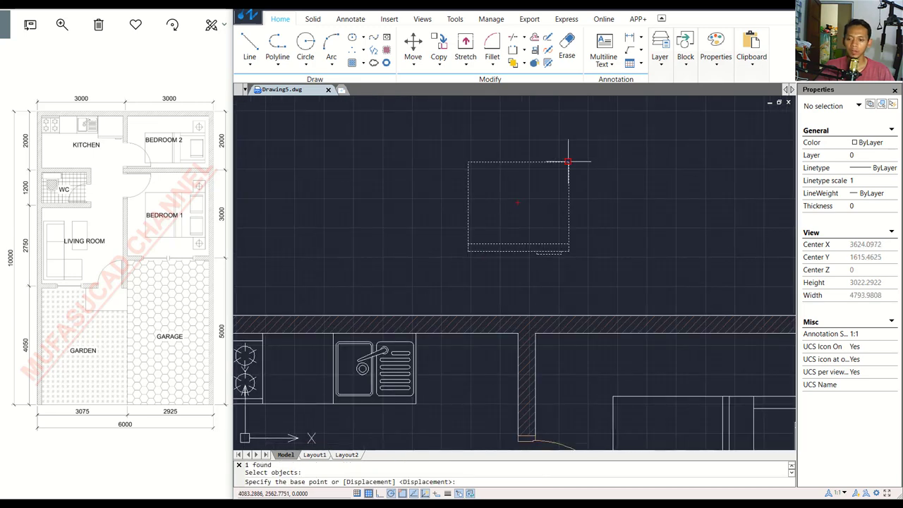
left_click(567, 163)
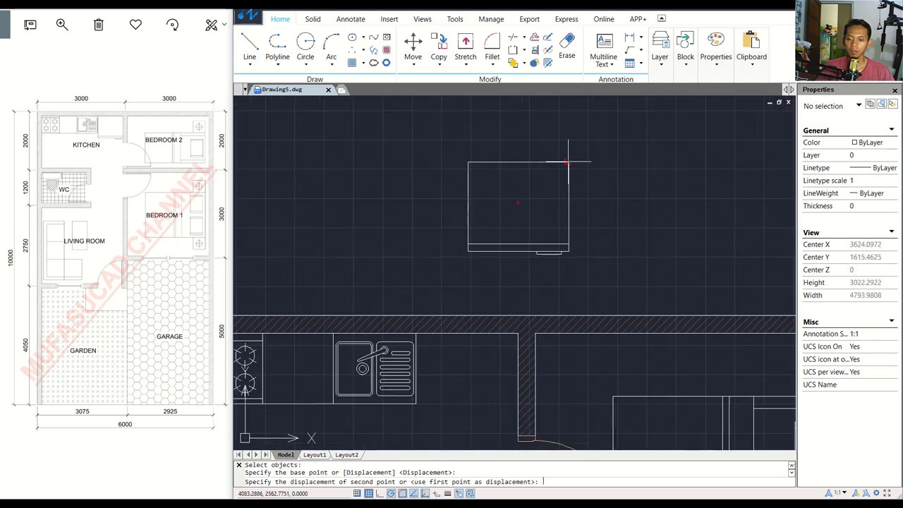
left_click(518, 333)
scroll(558, 299, "down", 3)
scroll(565, 212, "up", 2)
scroll(520, 282, "up", 1)
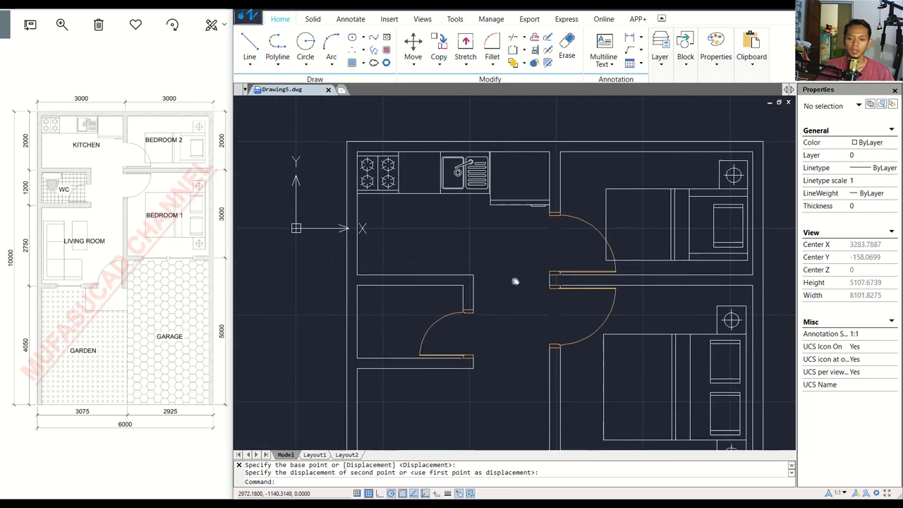
middle_click_drag(319, 343, 414, 308)
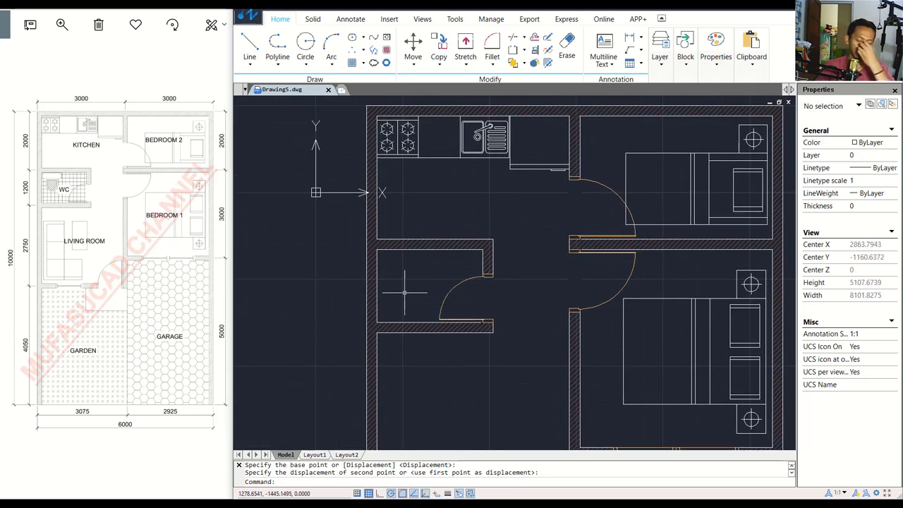
Step: Choose the Toilet Seat drawing from the Bathroom block folder for insertion
type("i")
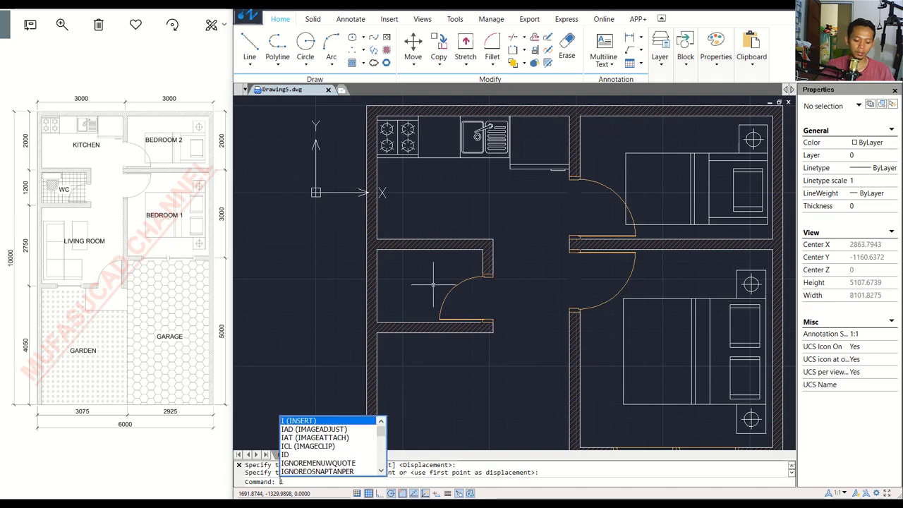
type("nsert")
key("Return")
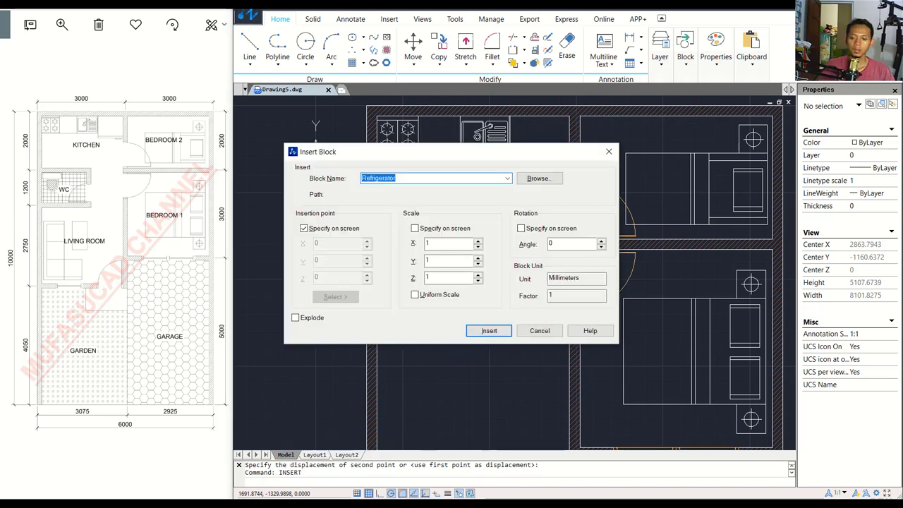
left_click(535, 179)
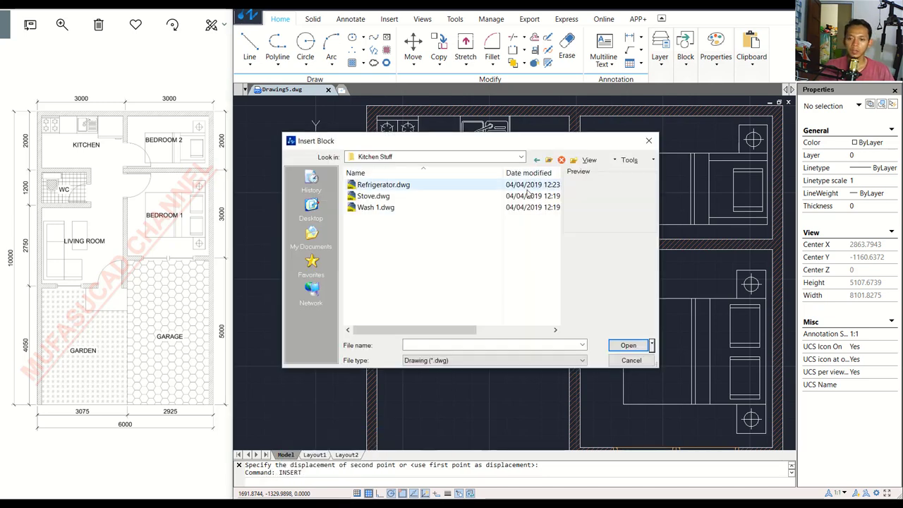
left_click(550, 161)
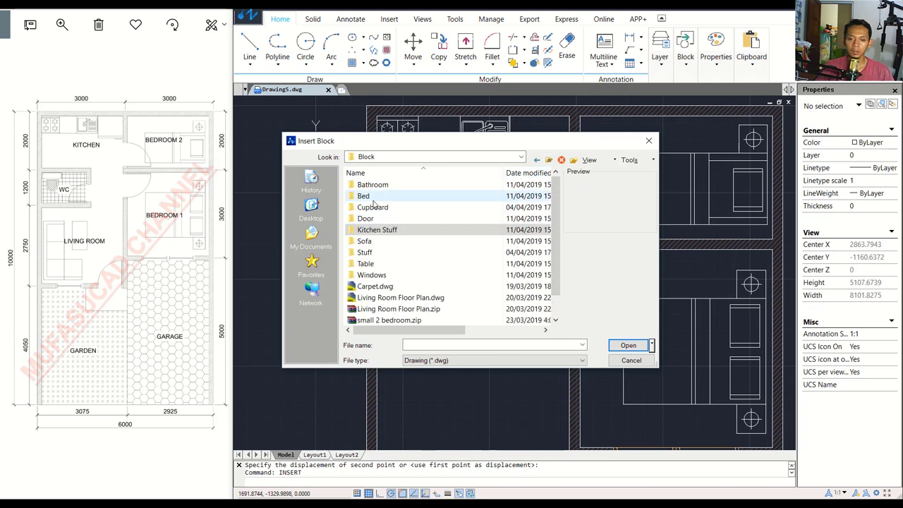
double_click(378, 186)
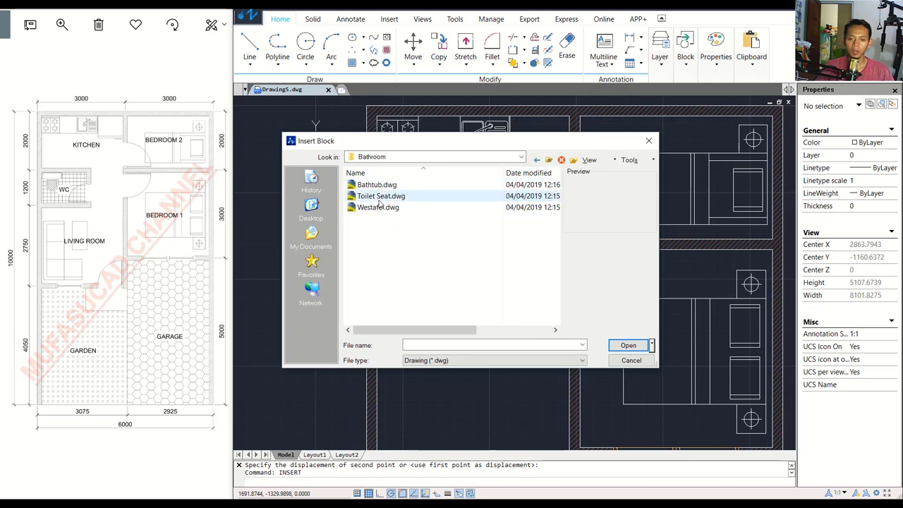
left_click(381, 197)
left_click(627, 345)
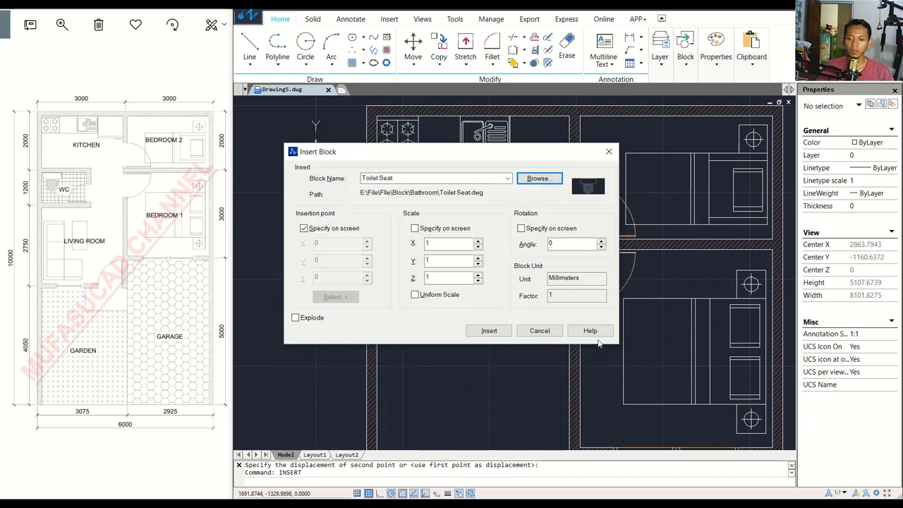
Step: Place the Toilet Seat block against the top wall of the WC
left_click(489, 331)
scroll(395, 261, "up", 5)
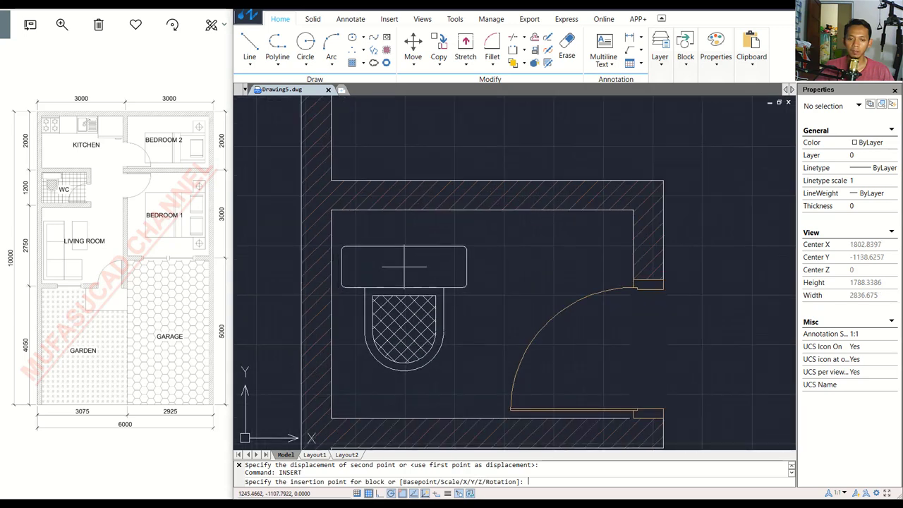
scroll(404, 266, "up", 1)
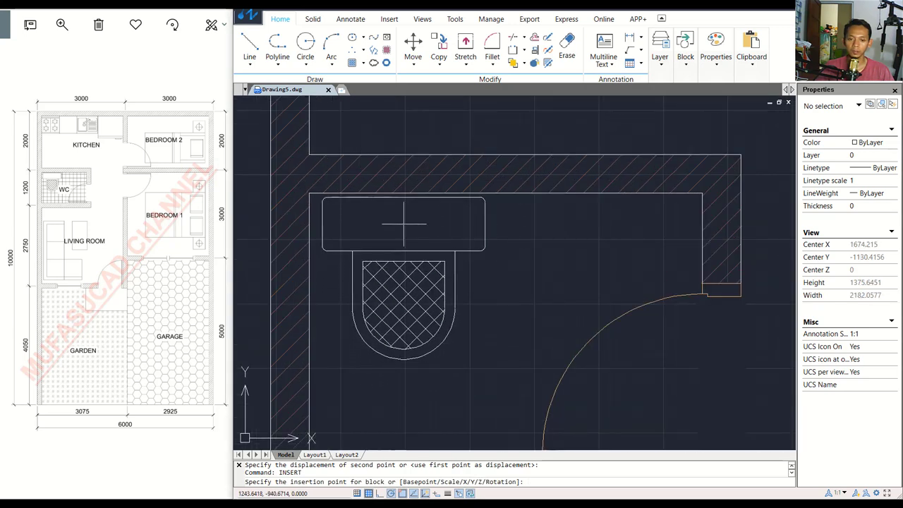
left_click(398, 222)
scroll(423, 240, "down", 1)
scroll(451, 254, "down", 2)
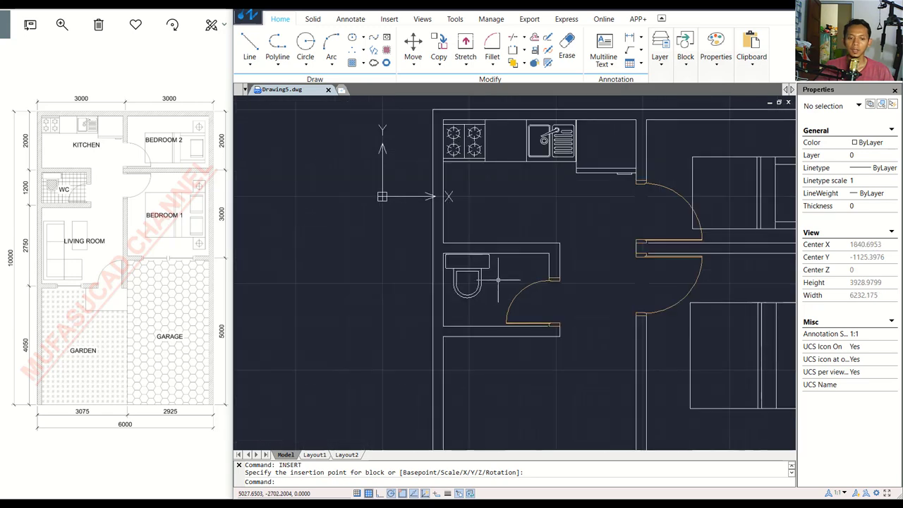
scroll(479, 282, "down", 2)
scroll(509, 340, "down", 1)
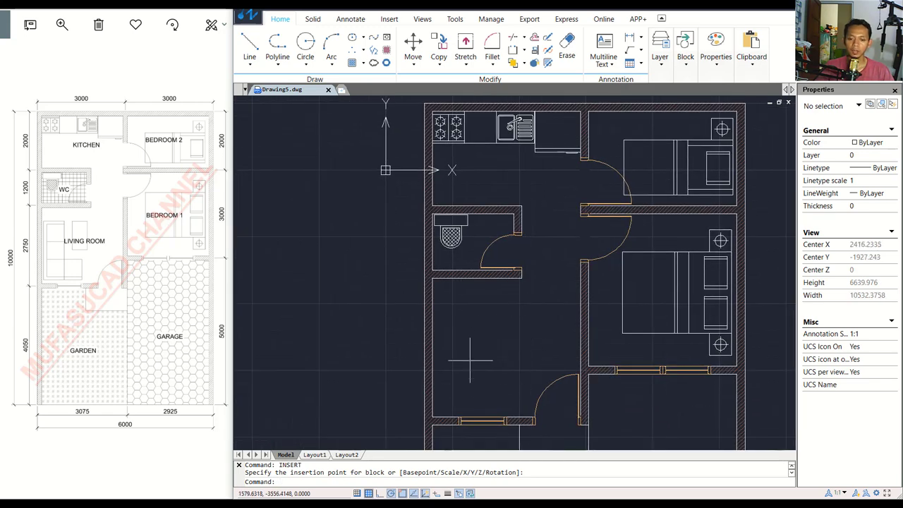
scroll(496, 357, "up", 1)
scroll(491, 324, "up", 1)
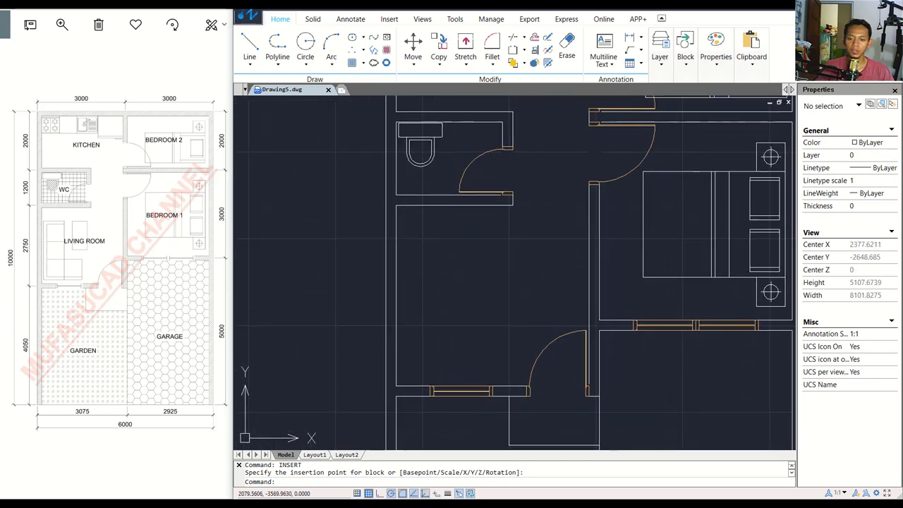
Step: Insert the Set Sofa 1.dwg block from the Block > Sofa folder just left of the floor plan
type("ins")
key("Return")
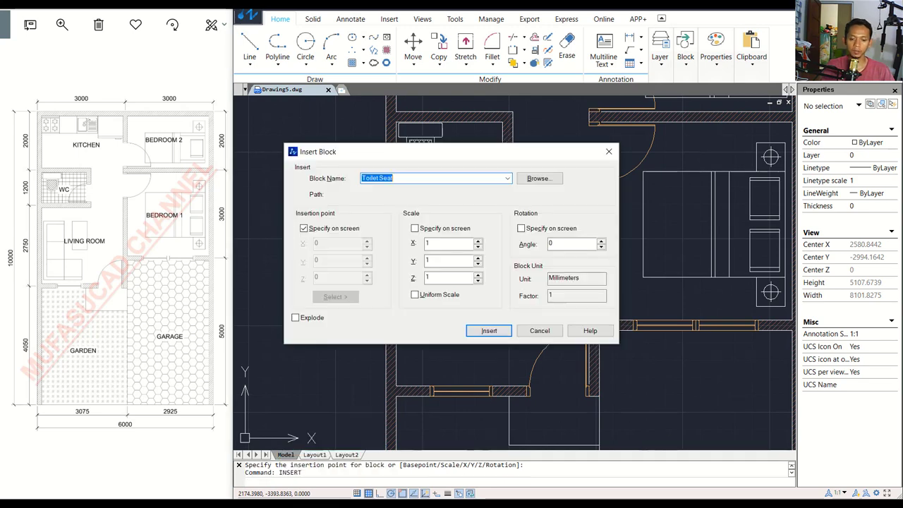
left_click(538, 180)
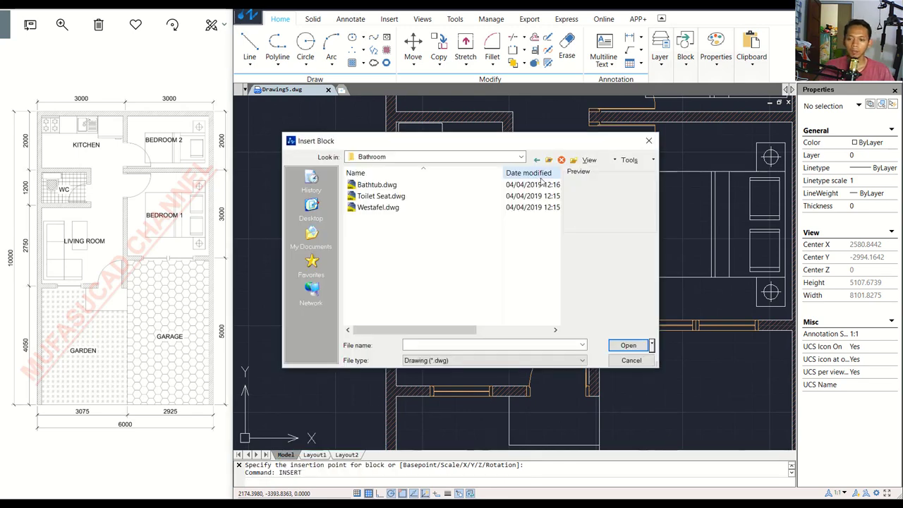
left_click(548, 160)
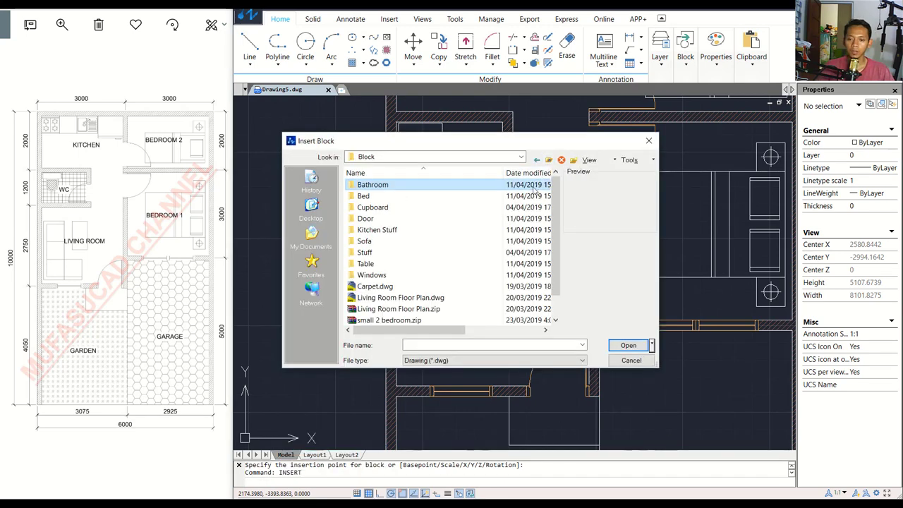
double_click(372, 244)
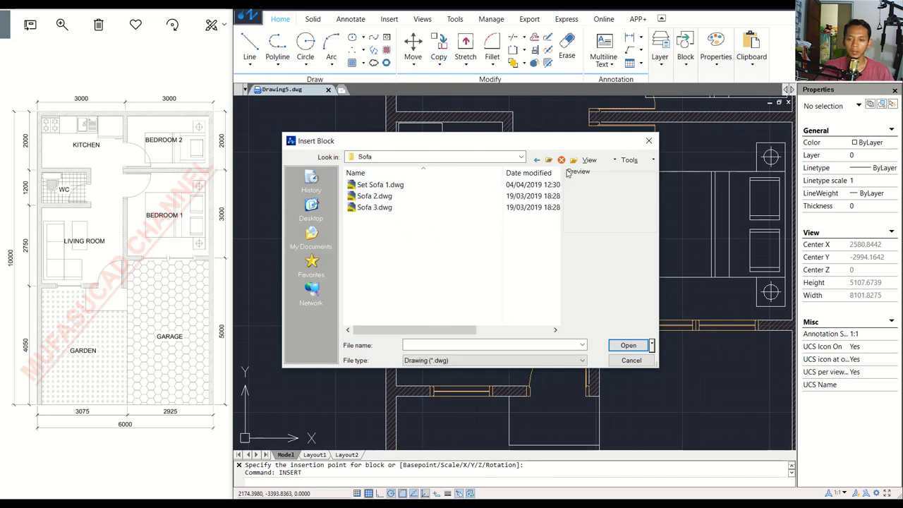
left_click(589, 161)
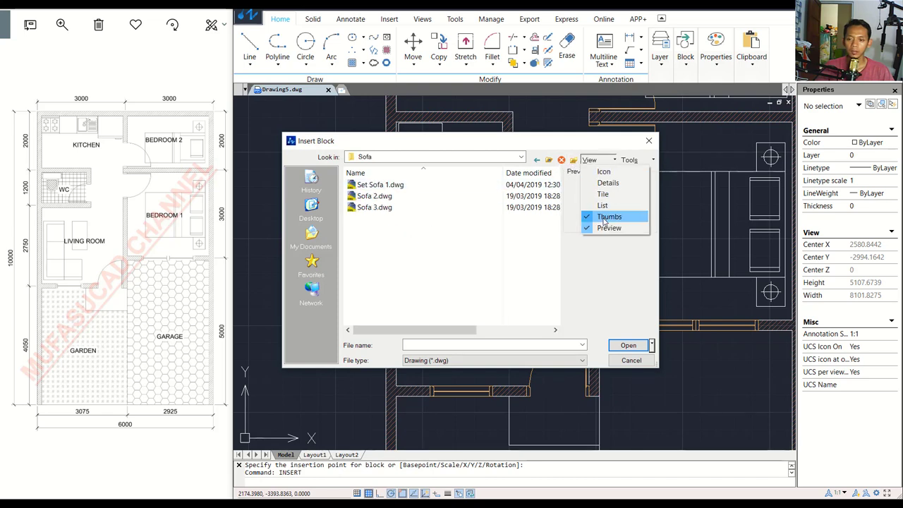
left_click(606, 217)
left_click(366, 197)
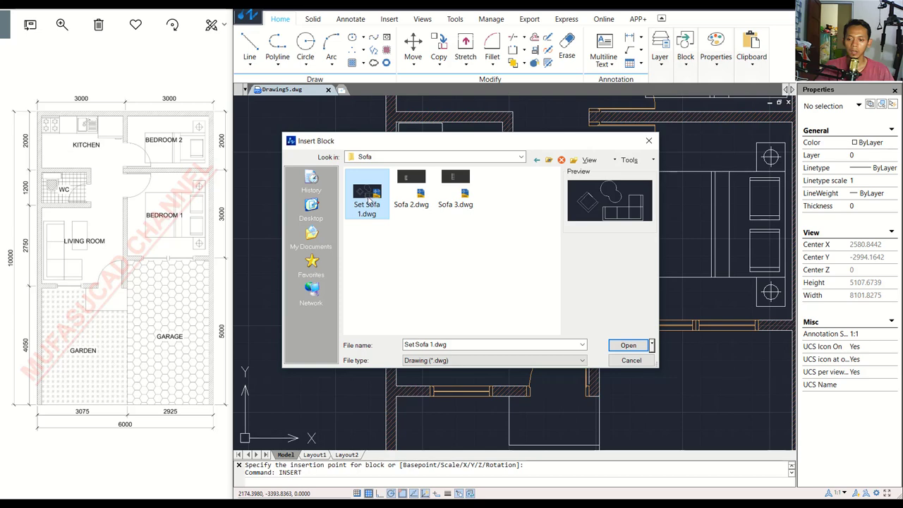
left_click(627, 345)
left_click(490, 331)
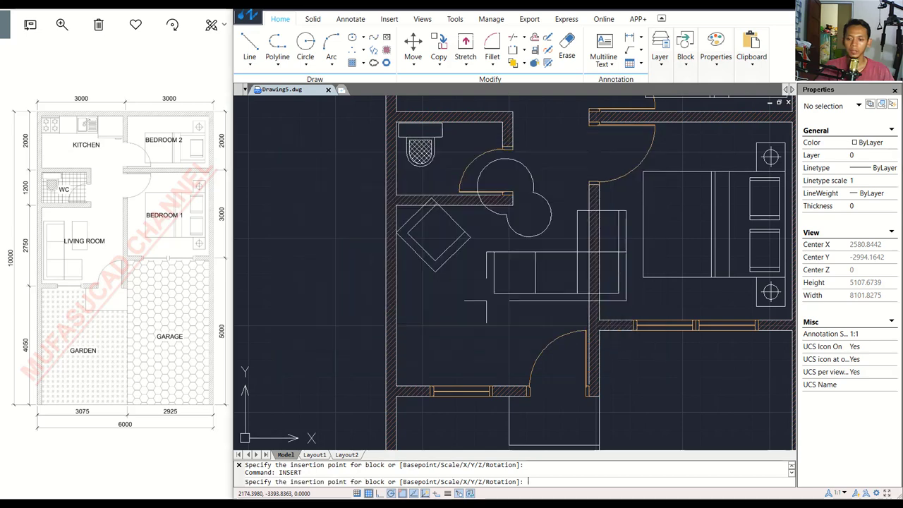
scroll(434, 312, "down", 3)
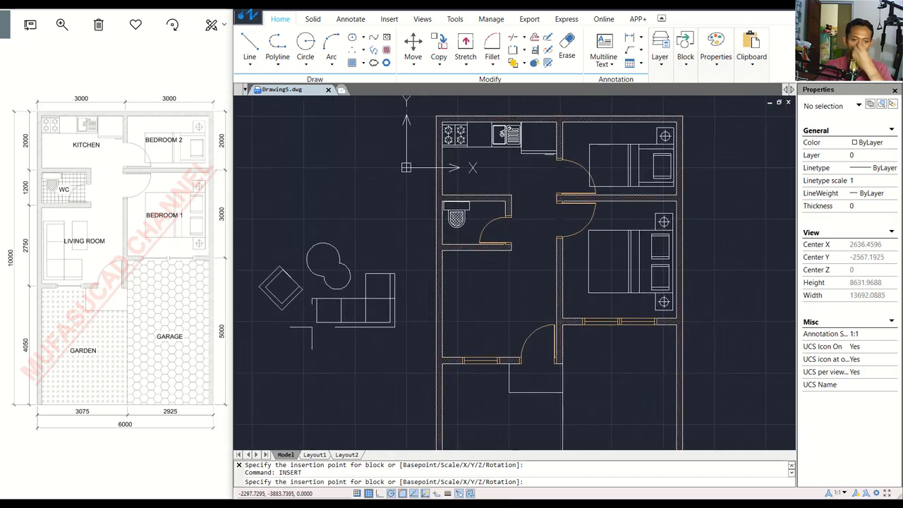
left_click(312, 327)
Step: Edit the Set Sofa 1 block and delete its diamond armchair and round table
left_click(365, 325)
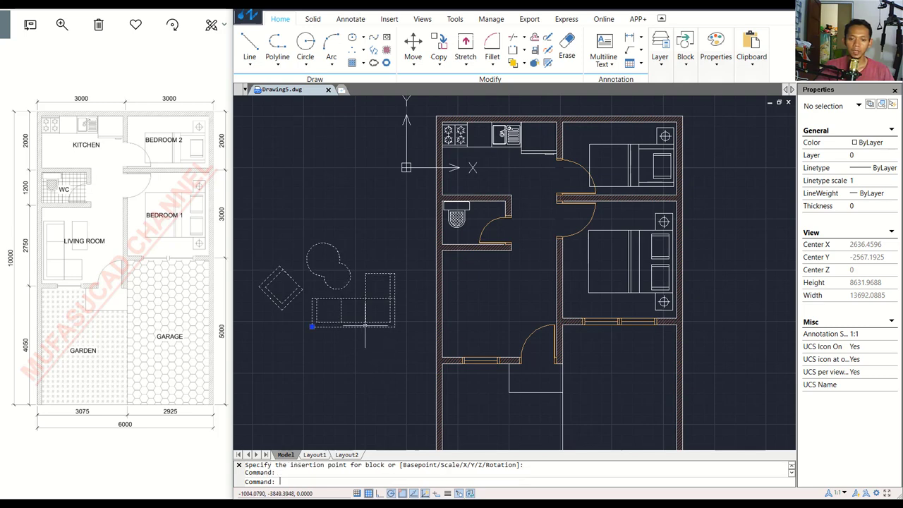
double_click(365, 325)
left_click(559, 329)
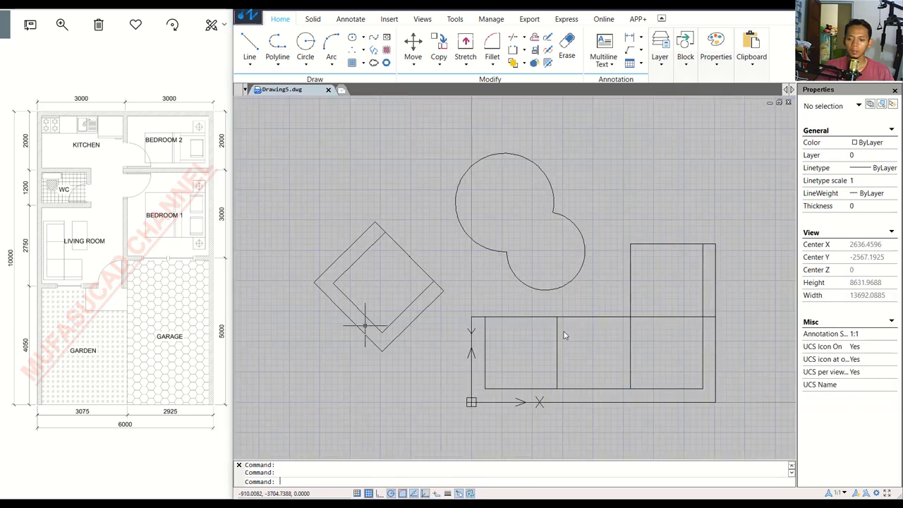
left_click(413, 232)
left_click(329, 377)
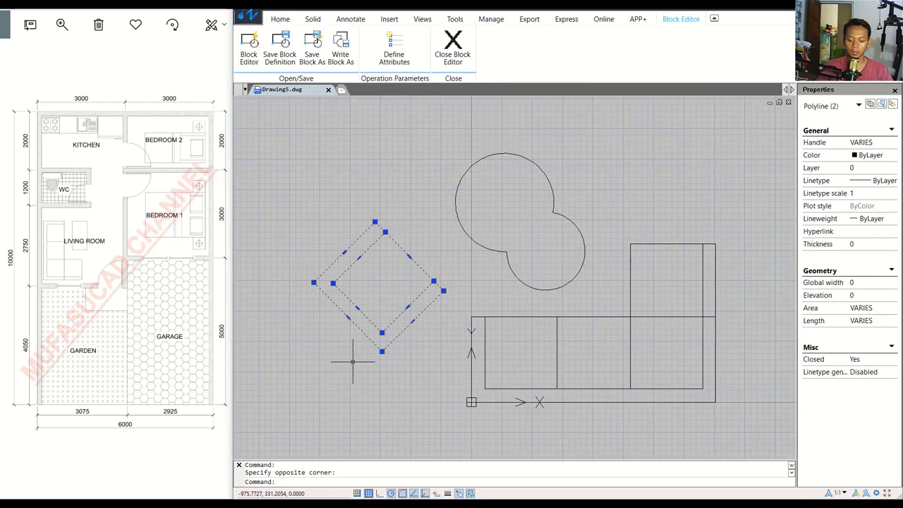
key("Delete")
left_click(598, 201)
left_click(424, 270)
key("Delete")
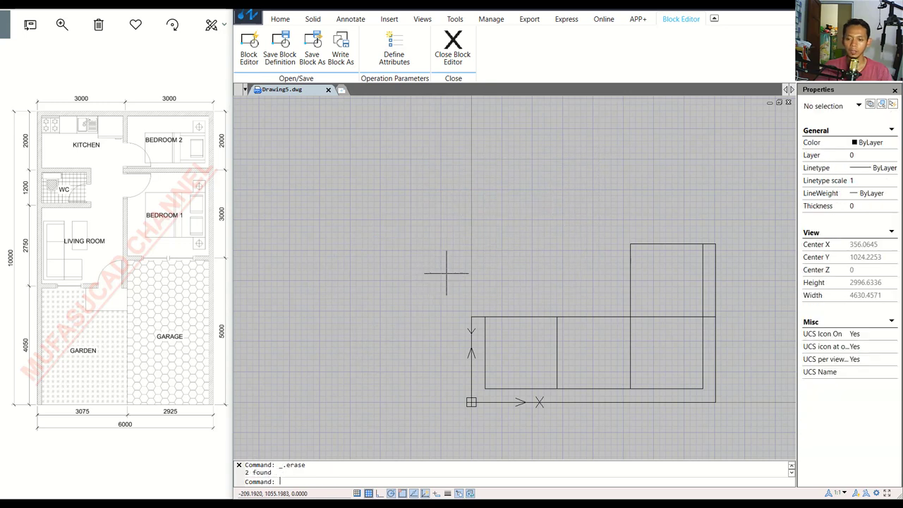
Step: Draw a rectangular table beside the sofa and save the redefined block
type("rec")
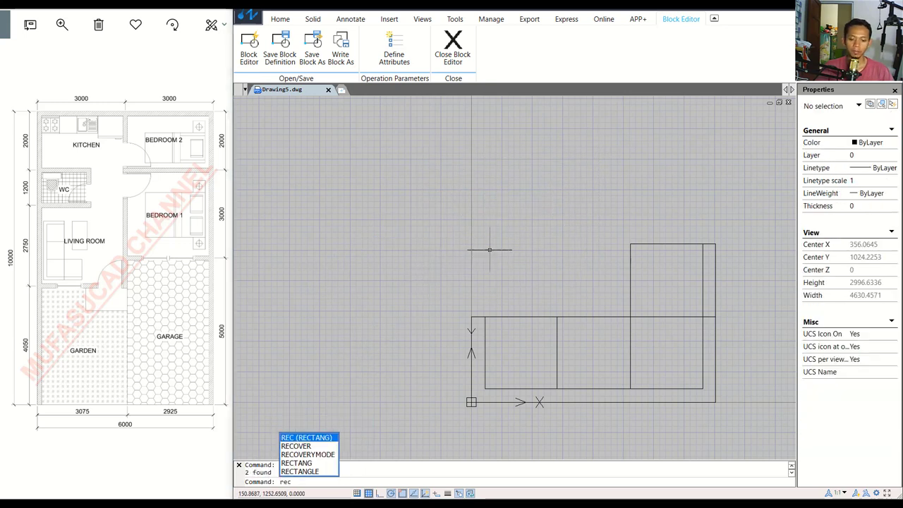
key("Return")
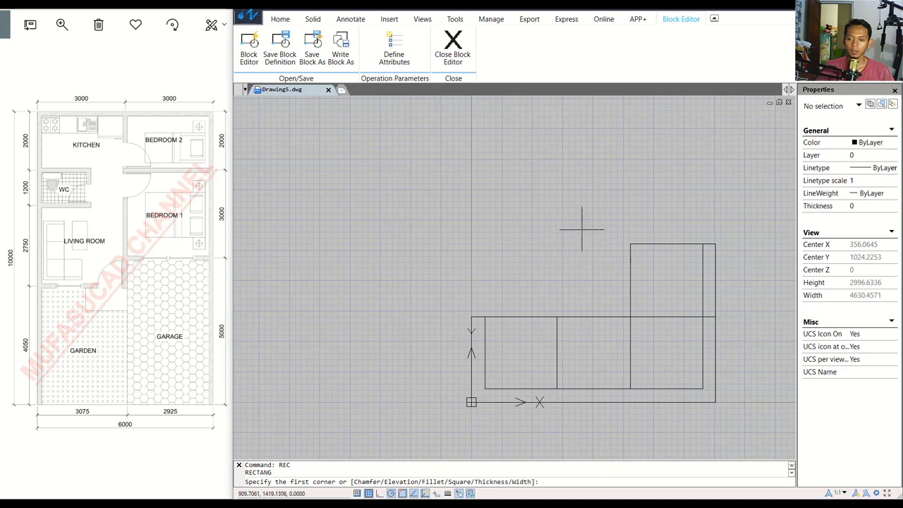
left_click(582, 229)
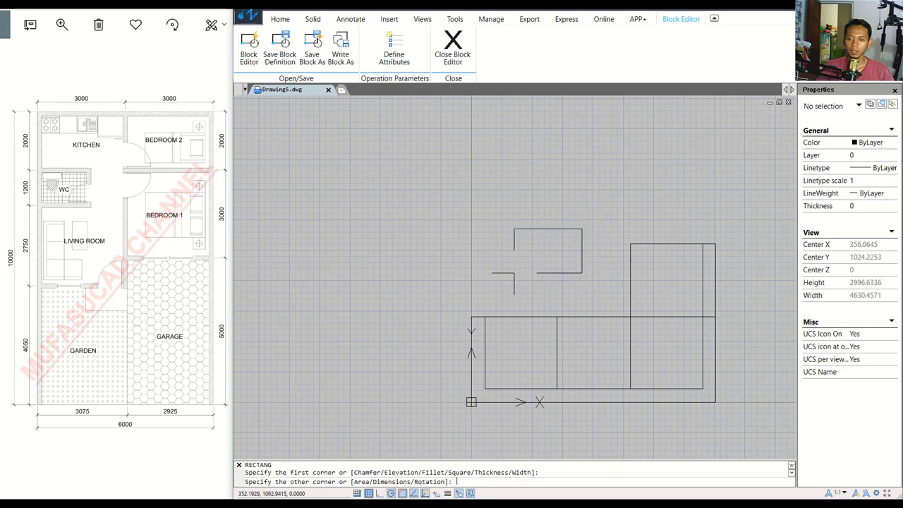
left_click(472, 292)
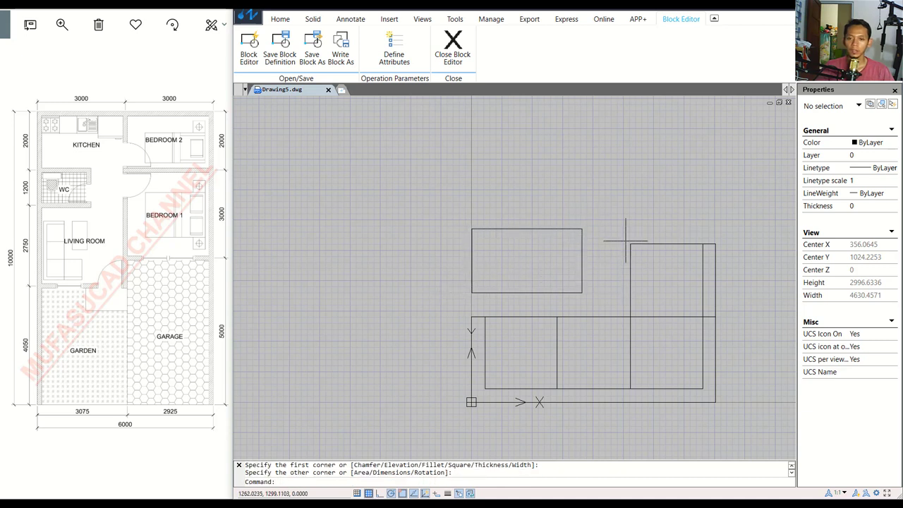
left_click(450, 54)
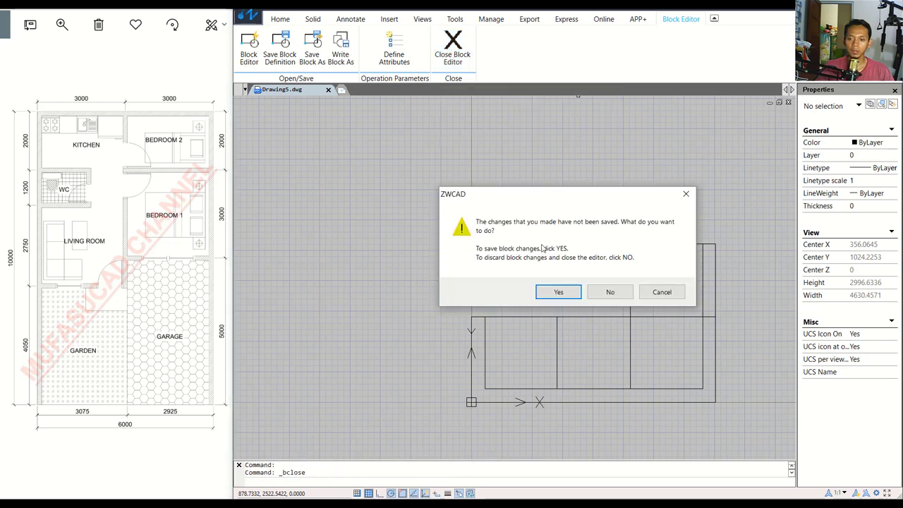
left_click(558, 292)
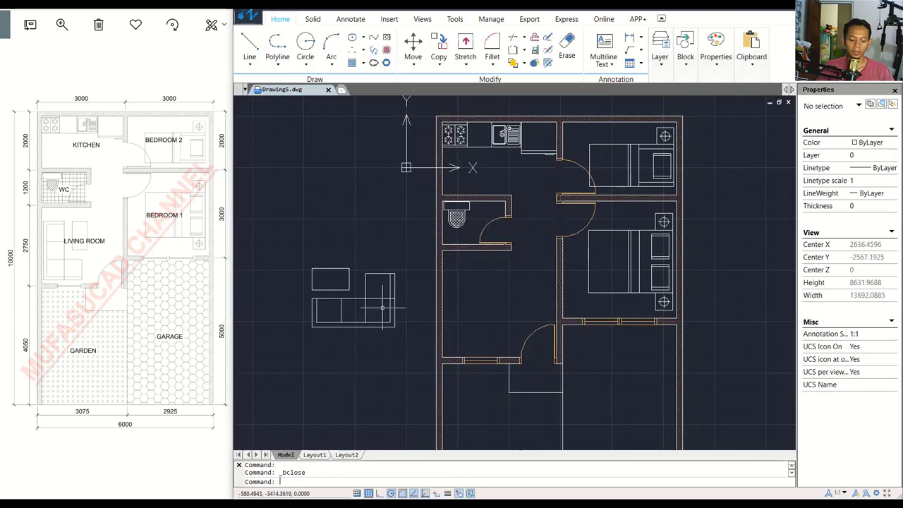
Step: Rotate the sofa set 270° so it stands upright
type("m")
key("Return")
left_click(397, 242)
left_click(310, 347)
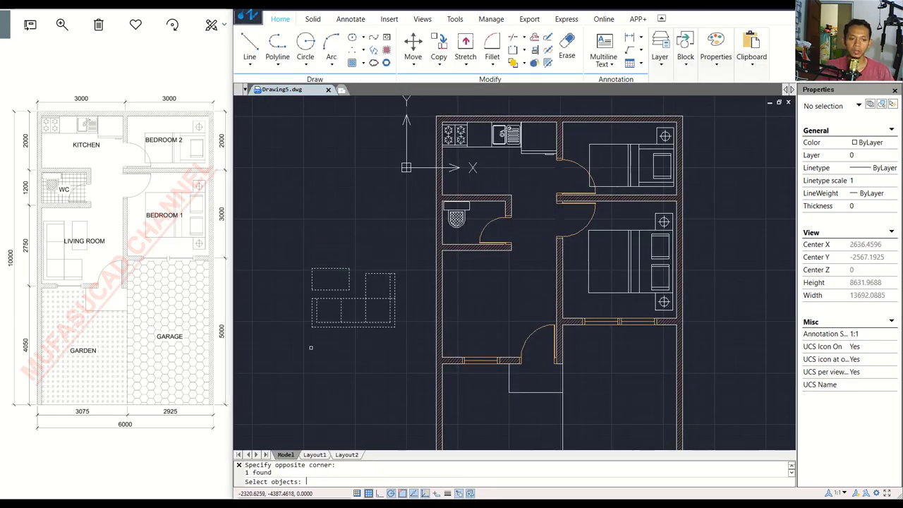
key("Return")
left_click(349, 290)
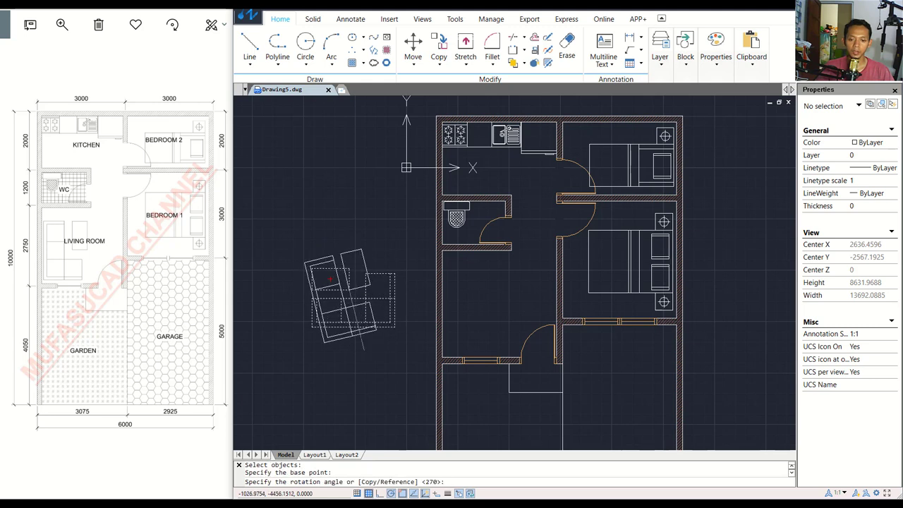
left_click(347, 356)
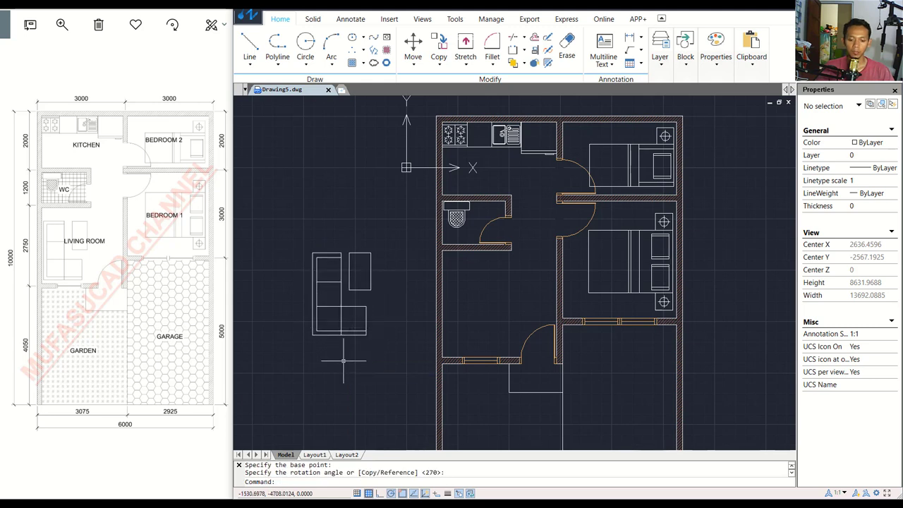
Step: Move the sofa set into the living room below the WC, with the whole plan in view
type("m")
key("Return")
left_click(387, 356)
left_click(336, 258)
key("Return")
scroll(325, 296, "up", 3)
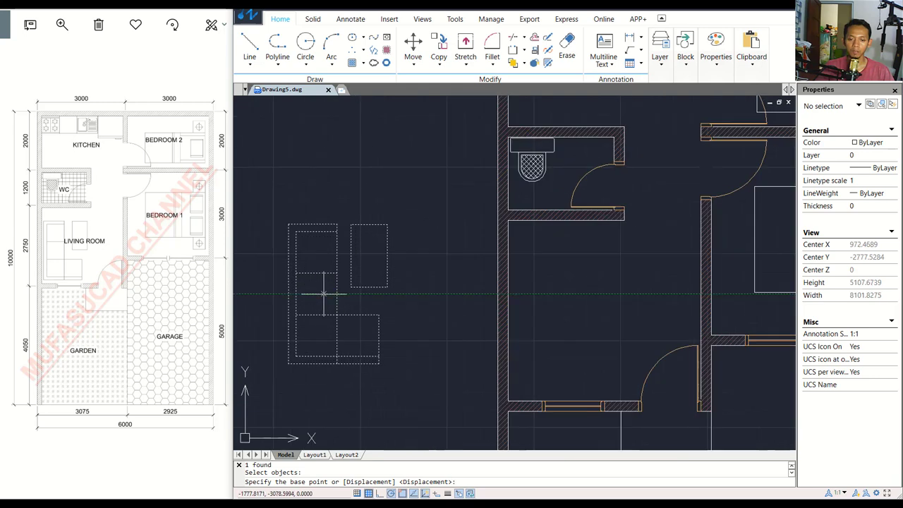
left_click(332, 304)
scroll(550, 317, "up", 2)
scroll(547, 318, "down", 1)
scroll(526, 282, "down", 1)
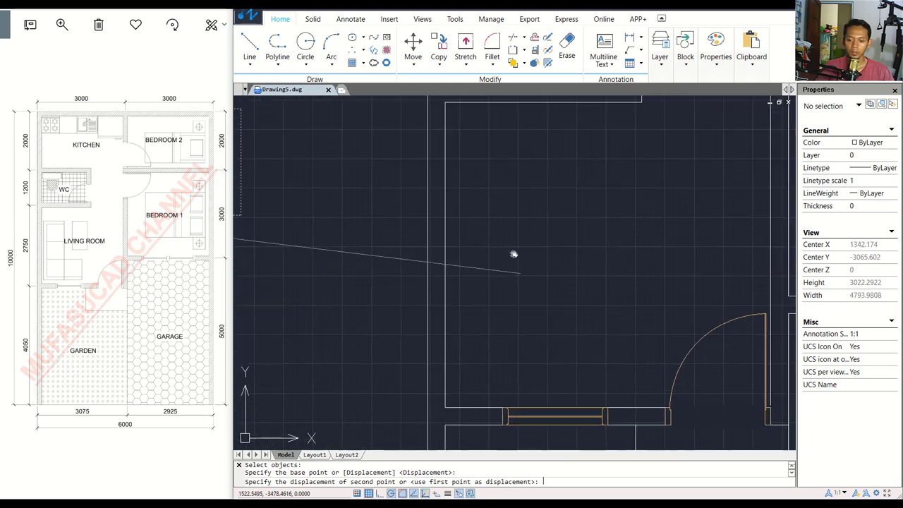
scroll(515, 252, "up", 2)
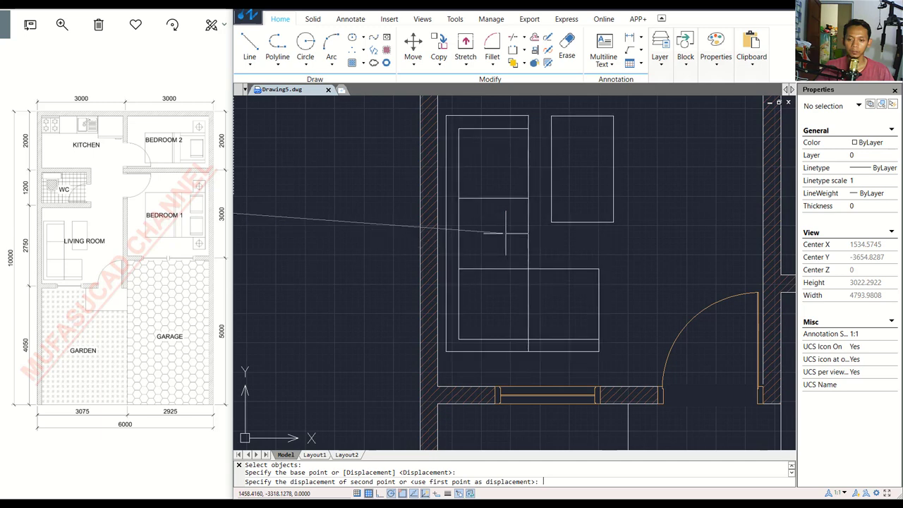
left_click(497, 224)
scroll(587, 269, "down", 3)
scroll(587, 270, "down", 1)
scroll(614, 279, "down", 1)
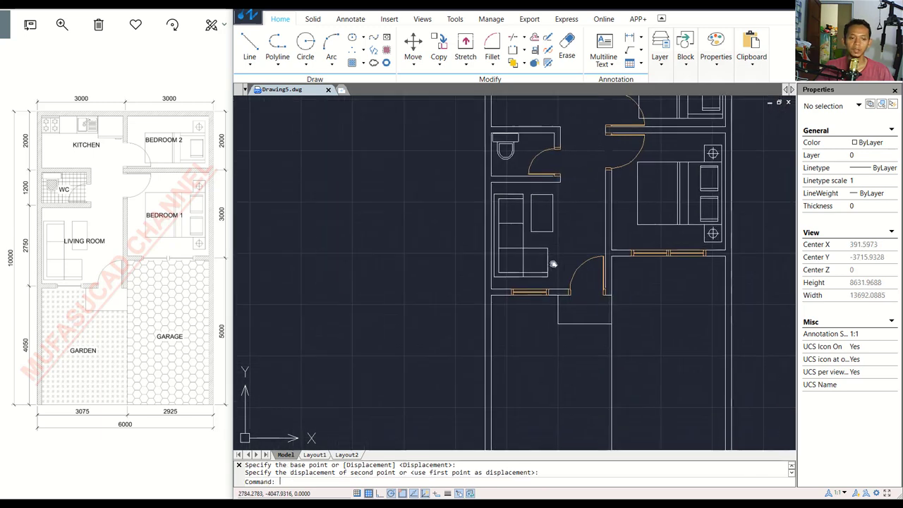
scroll(641, 285, "down", 1)
scroll(647, 303, "down", 1)
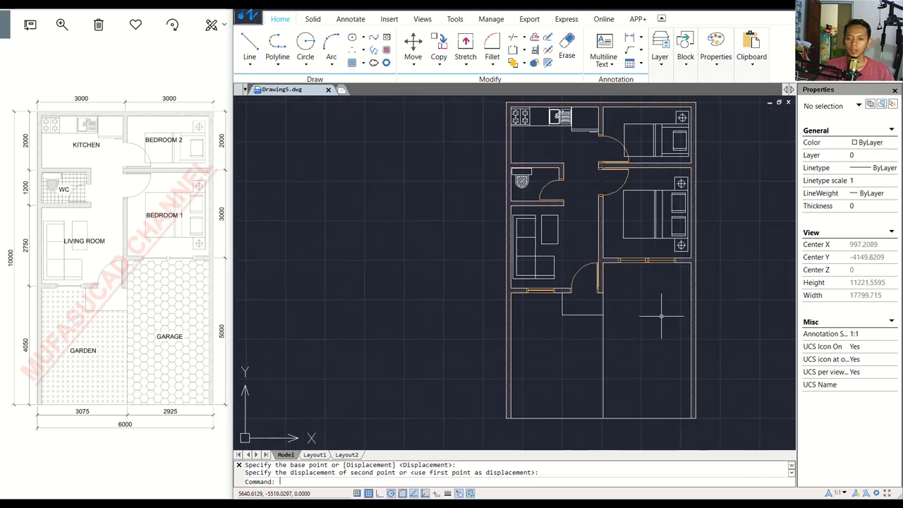
middle_click_drag(660, 315, 560, 315)
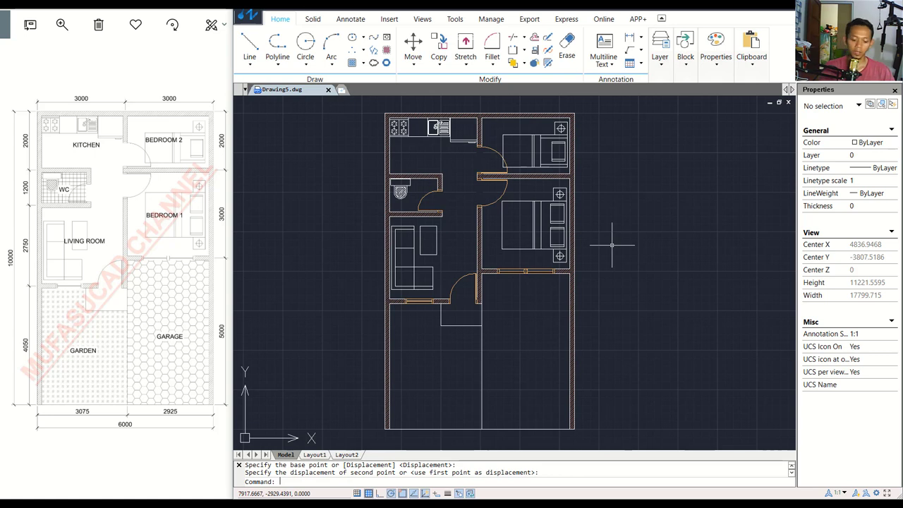
Step: Create a multiline GARAGE text label right of the plan and select it
type("mte")
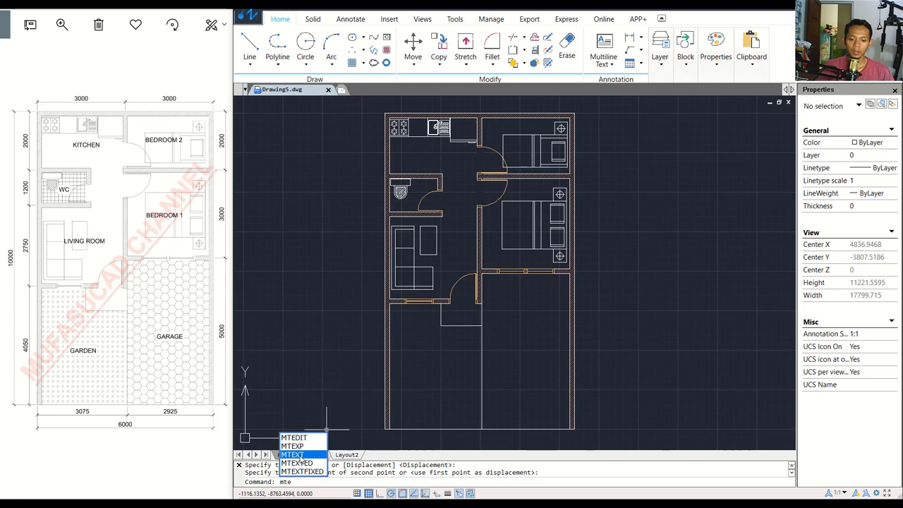
left_click(299, 455)
left_click(612, 218)
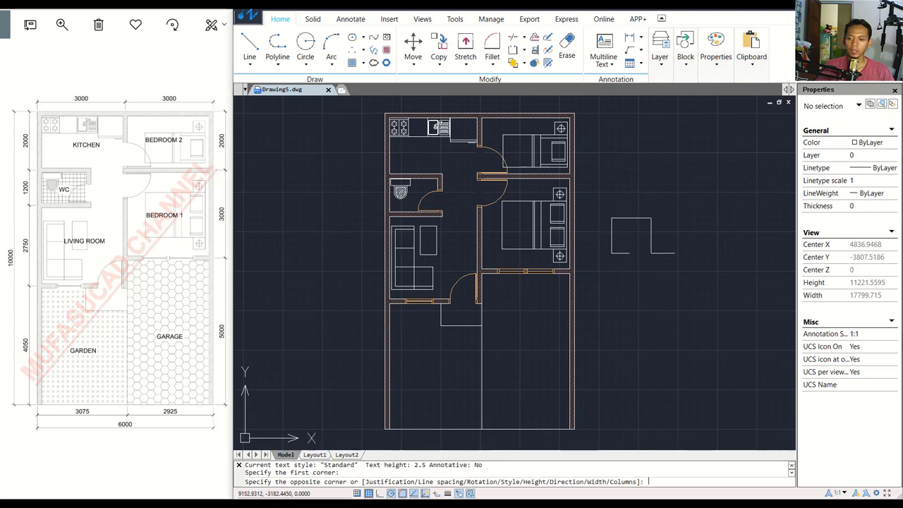
left_click(633, 263)
type("GARAGE")
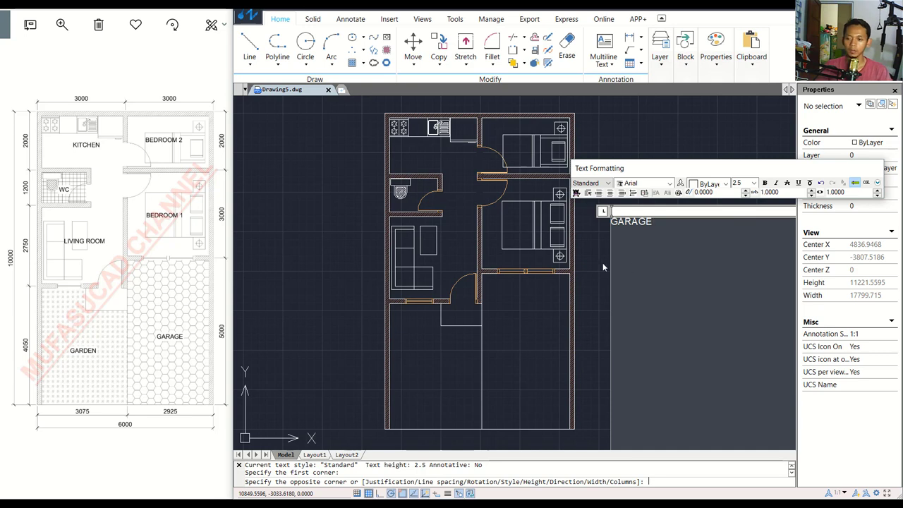
left_click(704, 248)
left_click(655, 193)
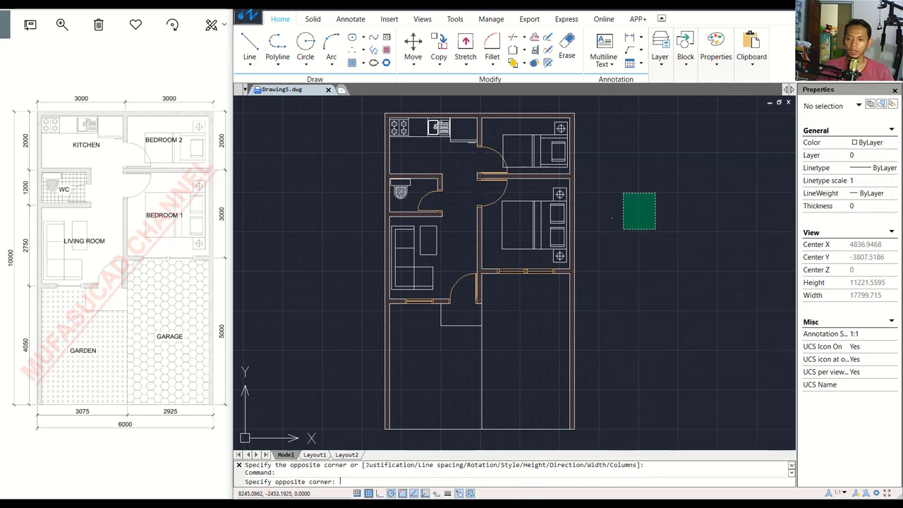
left_click(599, 240)
type("150")
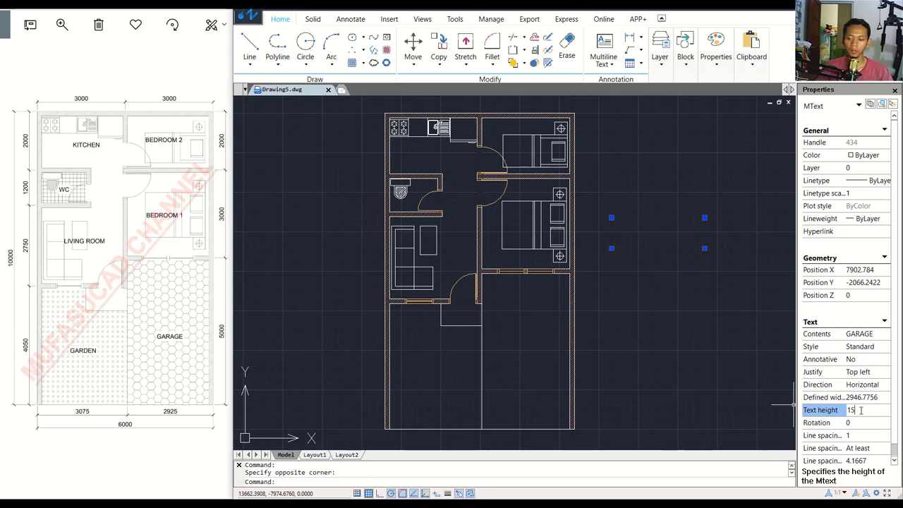
Step: Set the GARAGE label's text height to 150 and its colour to green
left_click(860, 424)
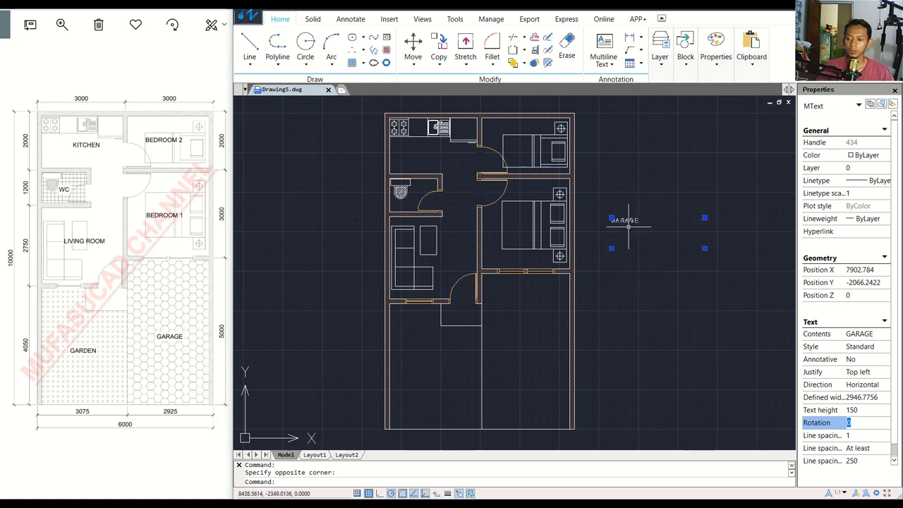
left_click(858, 156)
left_click(857, 157)
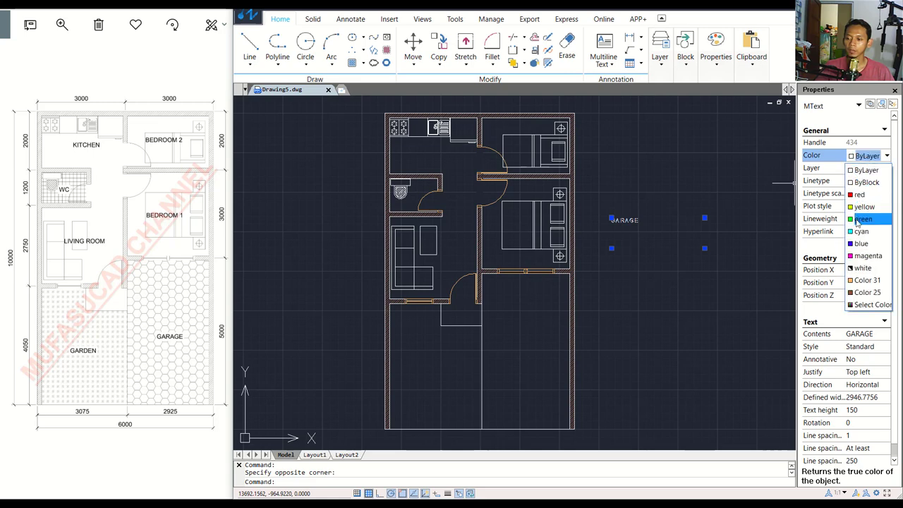
left_click(858, 220)
key("Escape")
middle_click_drag(644, 287, 641, 268)
Step: Move the green GARAGE label into the garage room at the lower right
type("m")
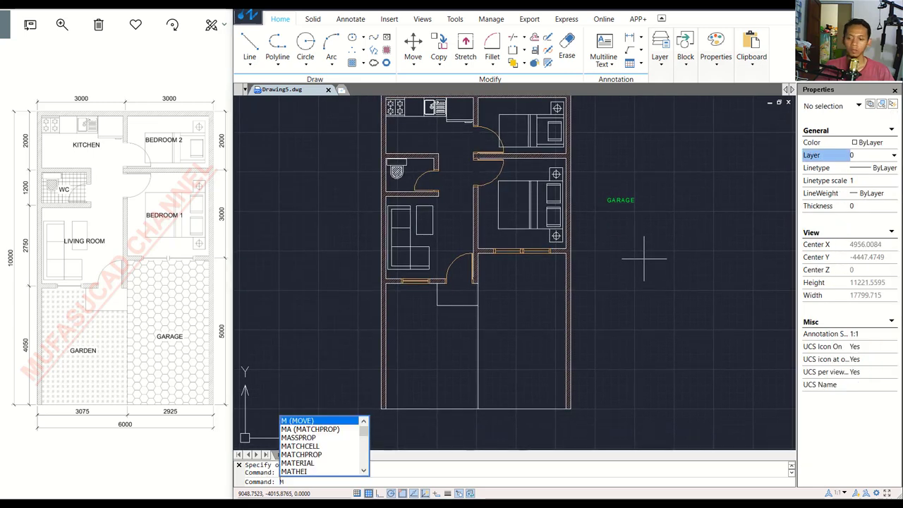
key("Return")
left_click(659, 177)
left_click(605, 228)
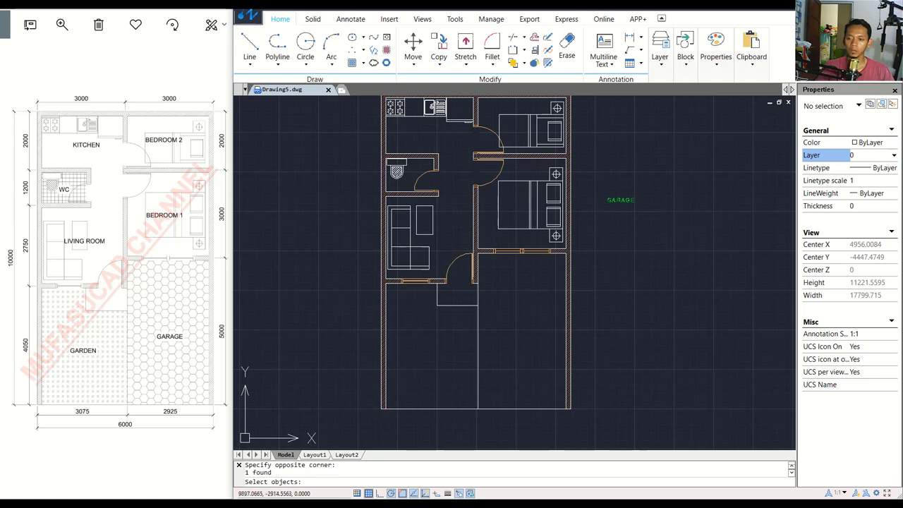
key("Return")
left_click(705, 207)
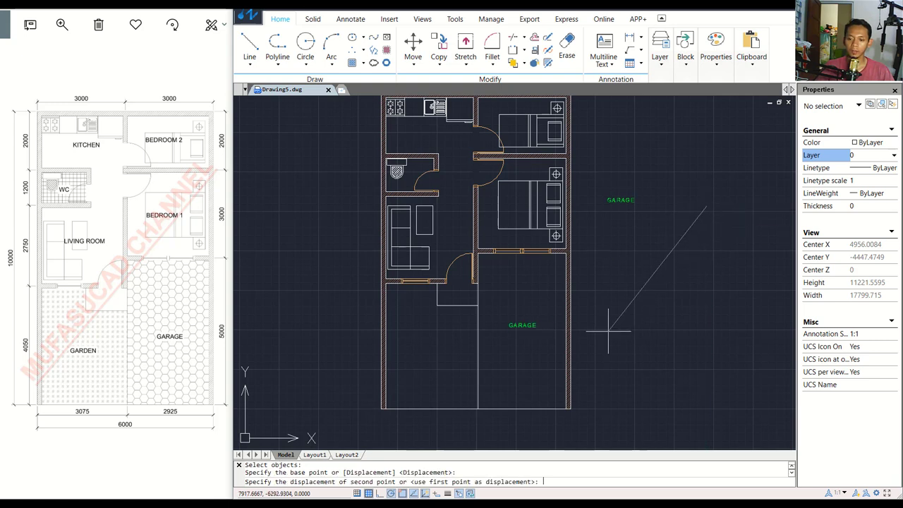
left_click(608, 329)
middle_click_drag(624, 308, 620, 286)
Step: Select the GARAGE label as the object to copy with CO
type("co")
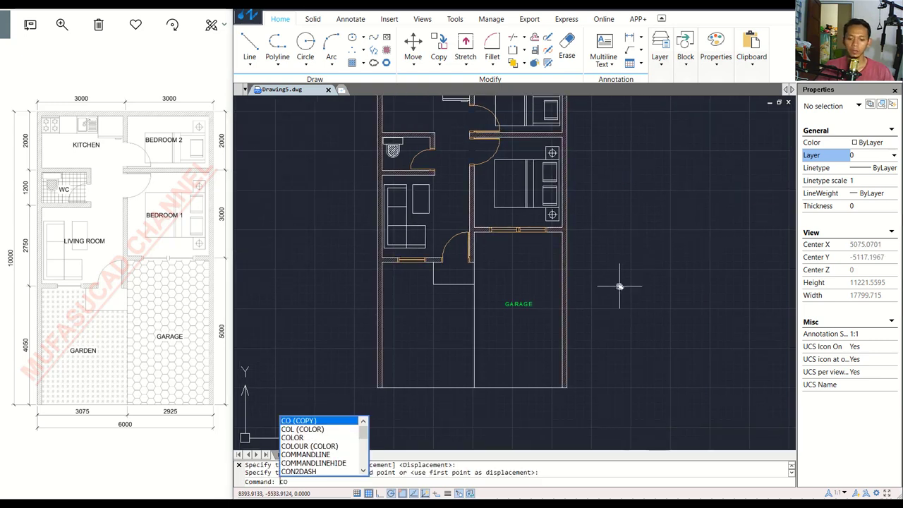
key("Return")
left_click(520, 305)
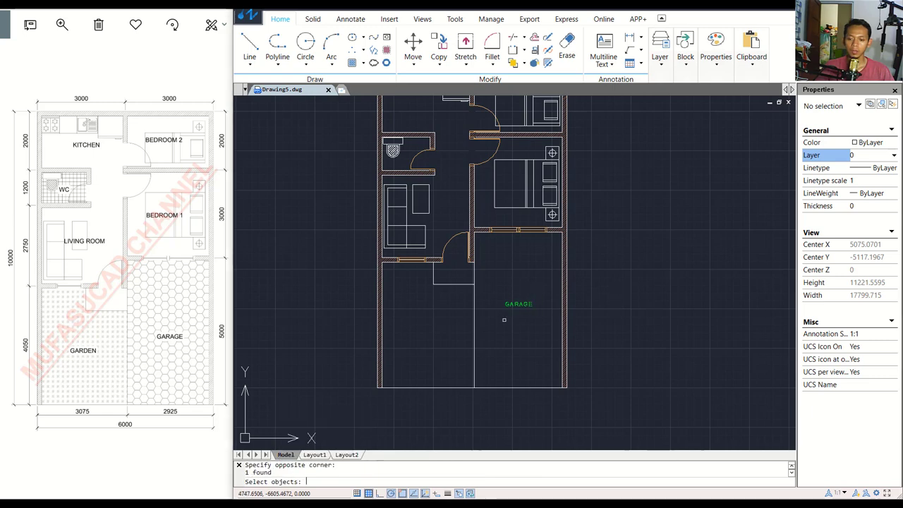
key("Return")
scroll(509, 300, "up", 4)
Step: Place copies of the GARAGE label in the garden, living room and WC
left_click(508, 296)
scroll(508, 297, "down", 2)
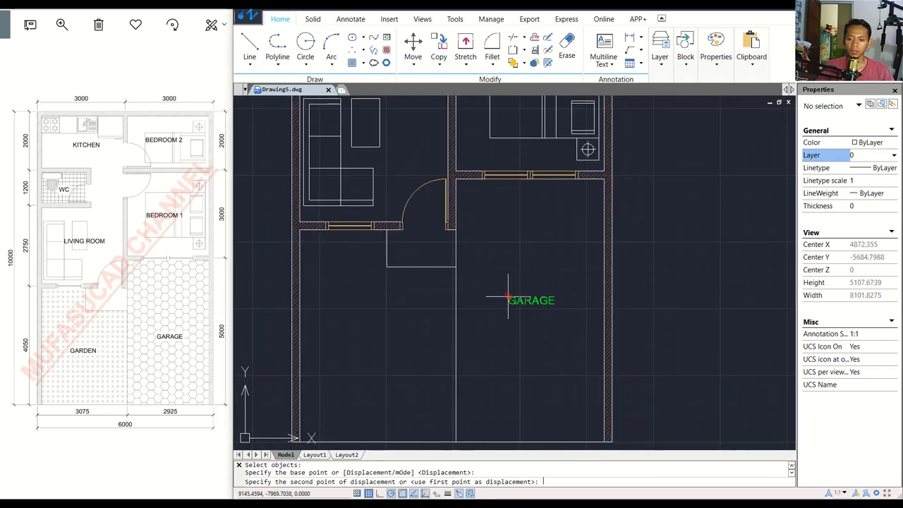
scroll(515, 297, "down", 3)
left_click(449, 314)
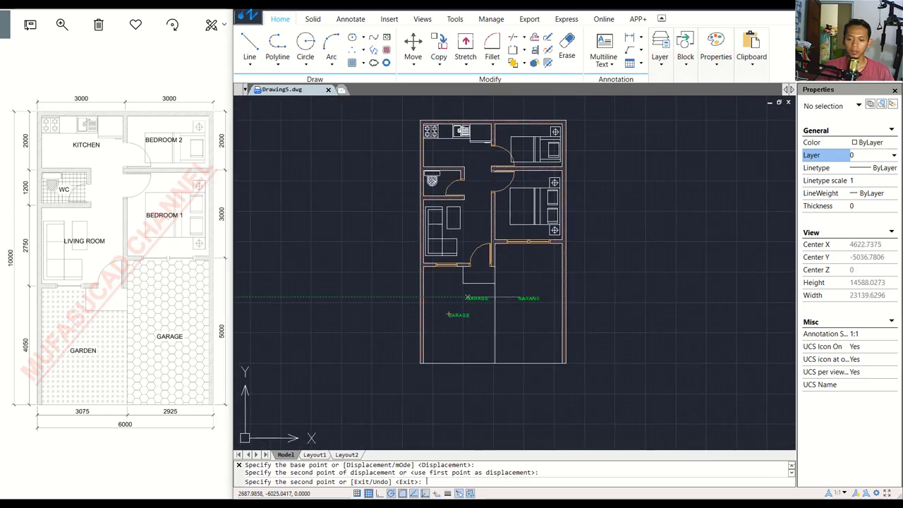
scroll(452, 226, "up", 1)
scroll(441, 243, "up", 2)
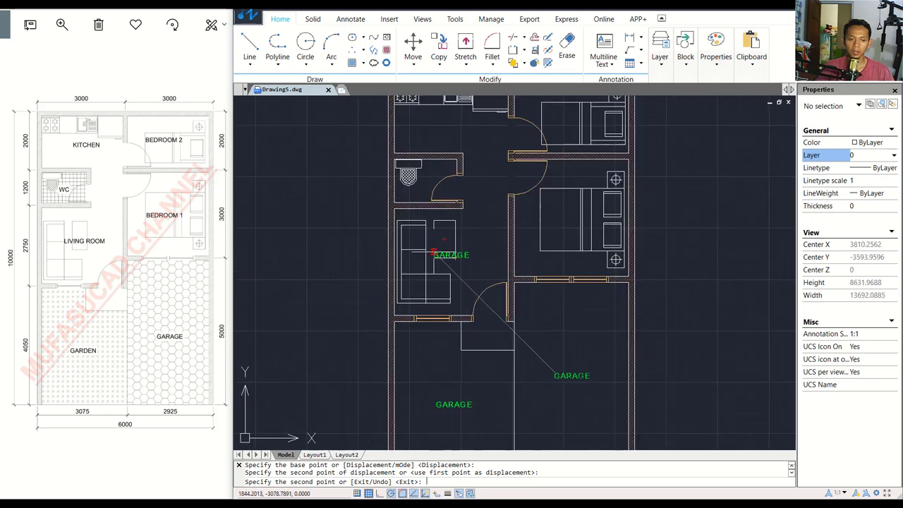
scroll(433, 251, "up", 5)
left_click(460, 215)
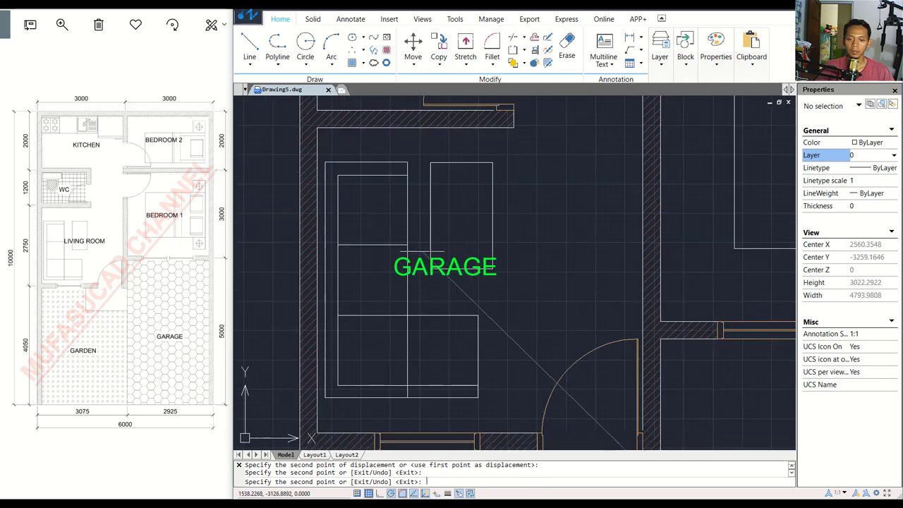
scroll(461, 215, "down", 2)
scroll(480, 226, "down", 1)
scroll(510, 231, "up", 3)
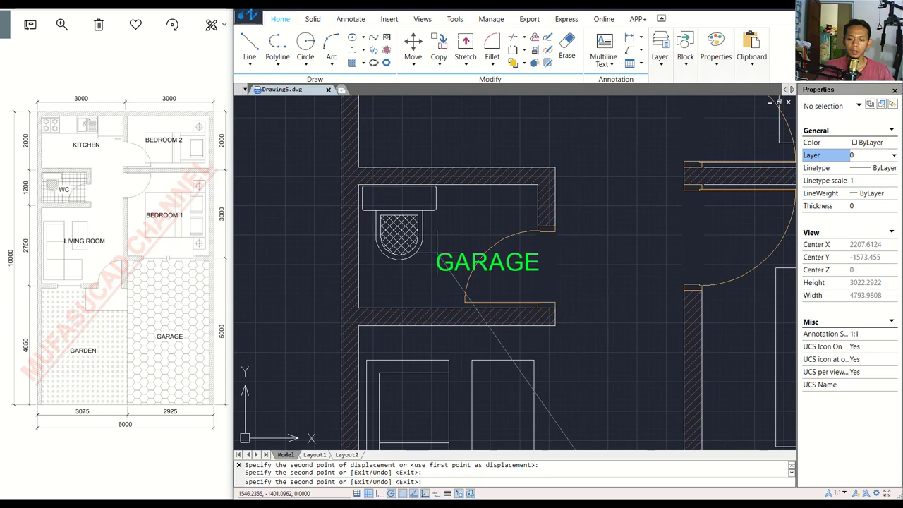
left_click(433, 257)
scroll(434, 257, "down", 1)
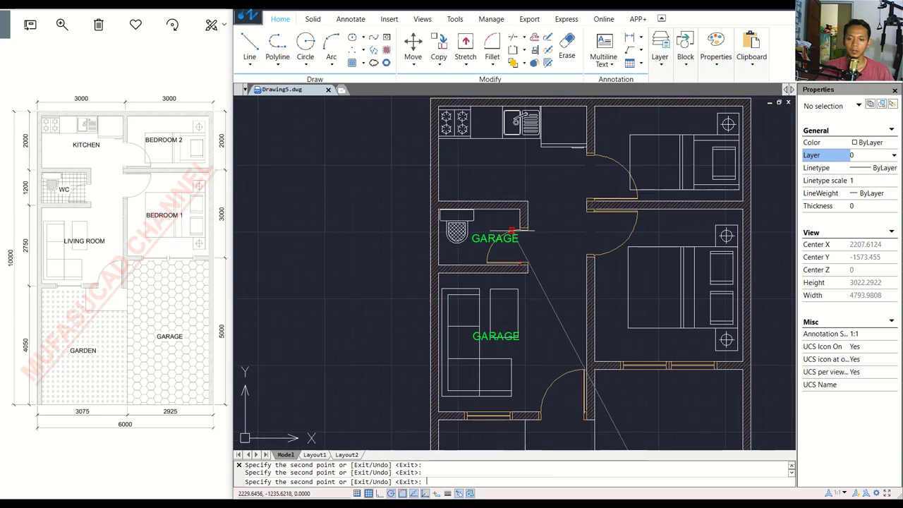
scroll(452, 282, "down", 1)
scroll(451, 282, "up", 1)
scroll(446, 274, "down", 1)
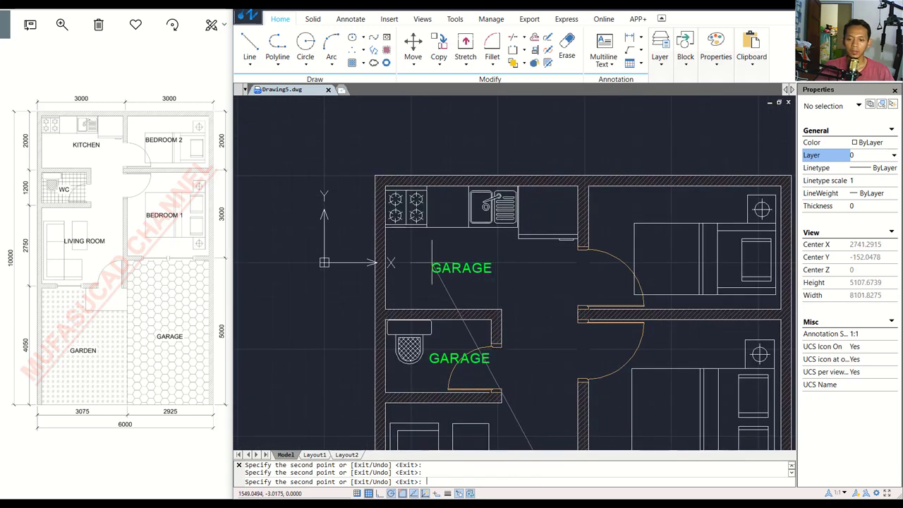
Step: Place further label copies in the upper and lower bedrooms, then end copying
middle_click_drag(586, 268, 430, 274)
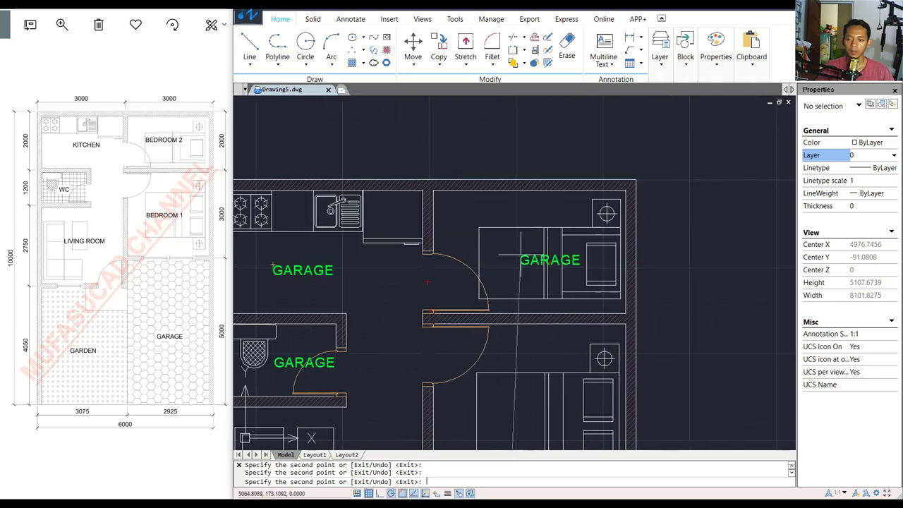
left_click(501, 255)
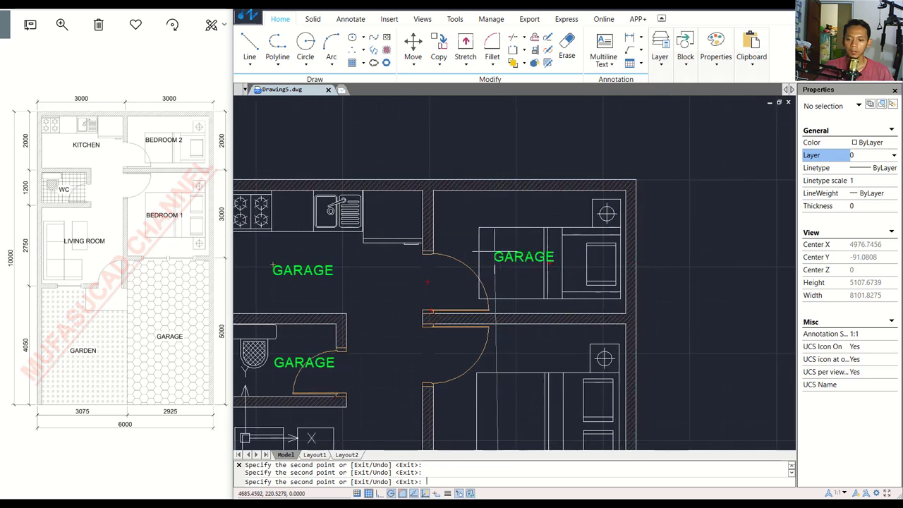
scroll(487, 269, "down", 2)
scroll(488, 269, "up", 1)
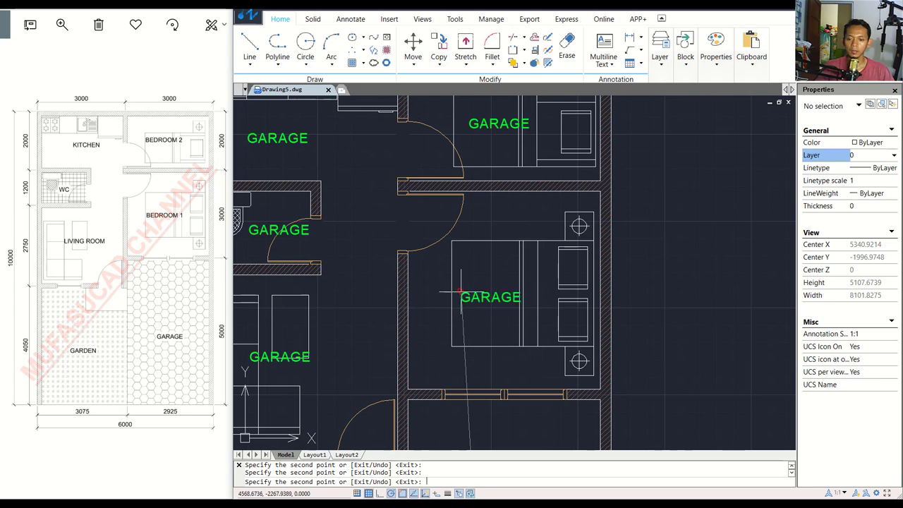
left_click(461, 288)
scroll(461, 287, "down", 3)
key("Escape")
middle_click_drag(586, 220, 625, 201)
scroll(445, 353, "up", 1)
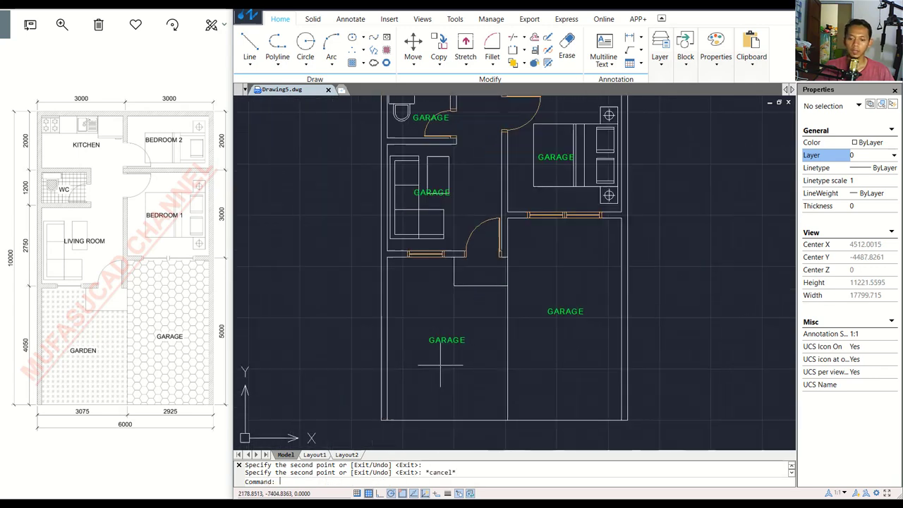
Step: Rename the copied labels to GARDEN, LIVING ROOM and WC
double_click(448, 339)
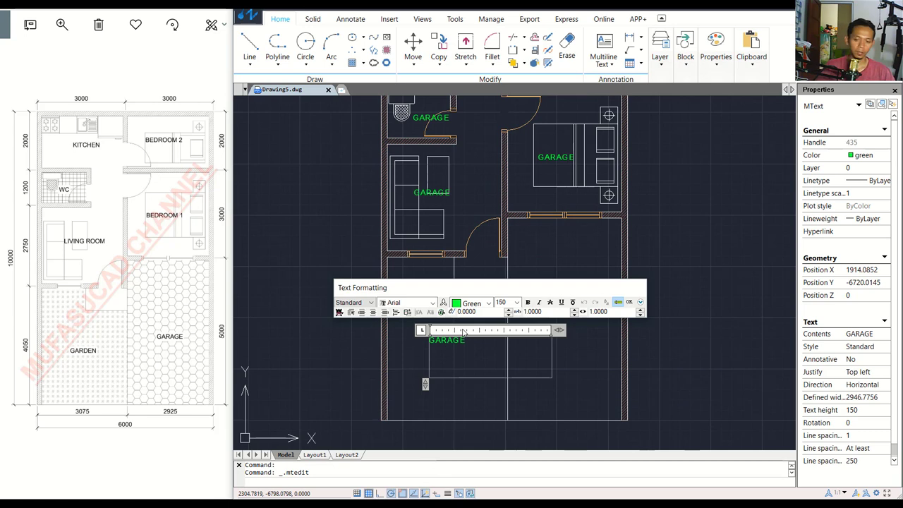
key("ctrl+a")
type("gAR")
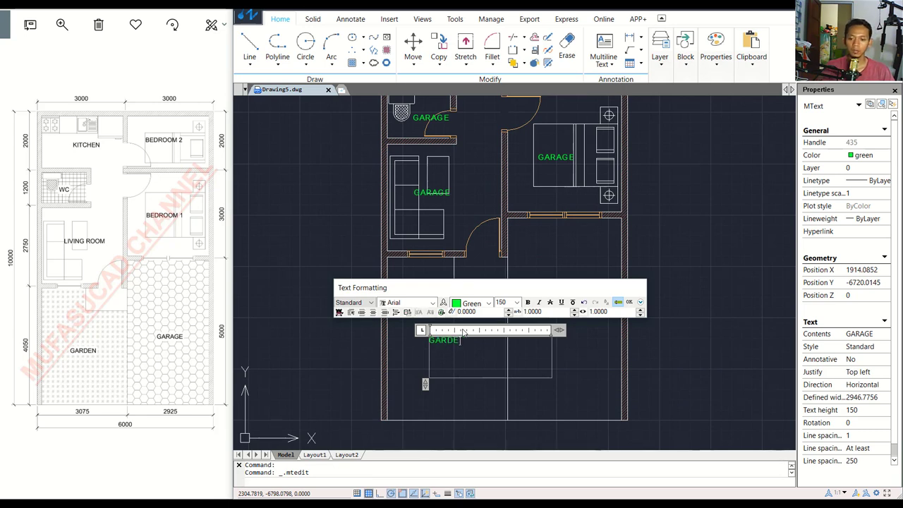
left_click(662, 367)
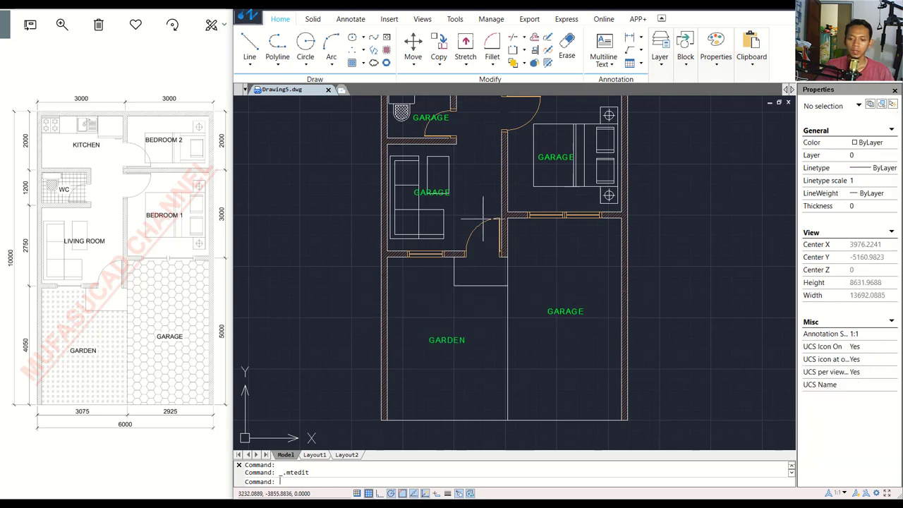
double_click(421, 191)
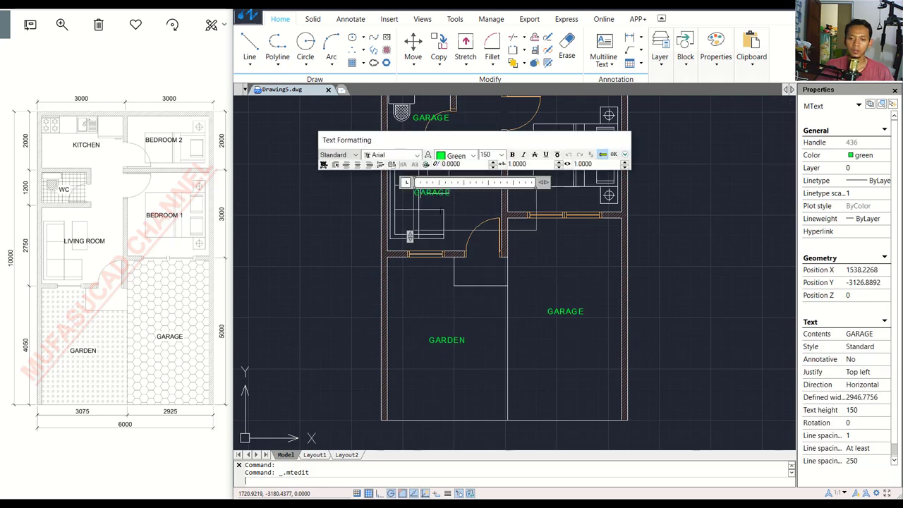
key("Delete")
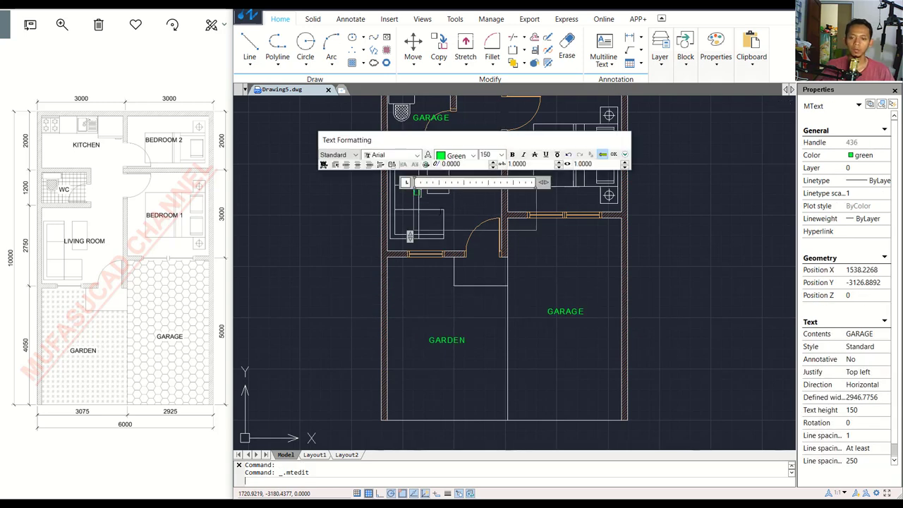
type("LIVINGROOM")
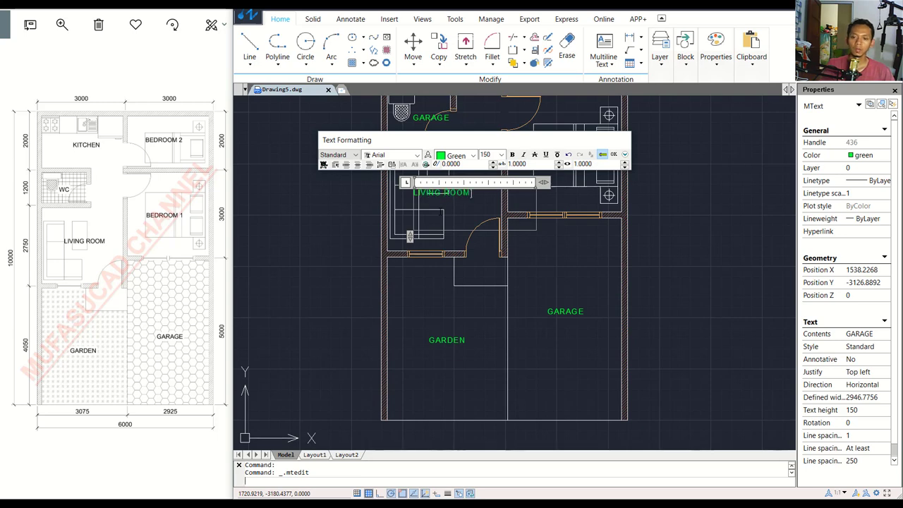
left_click(661, 240)
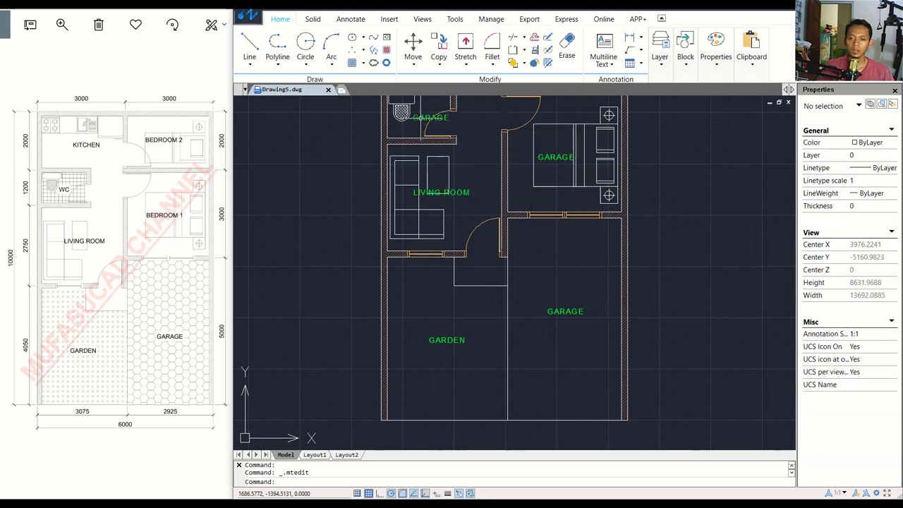
double_click(421, 120)
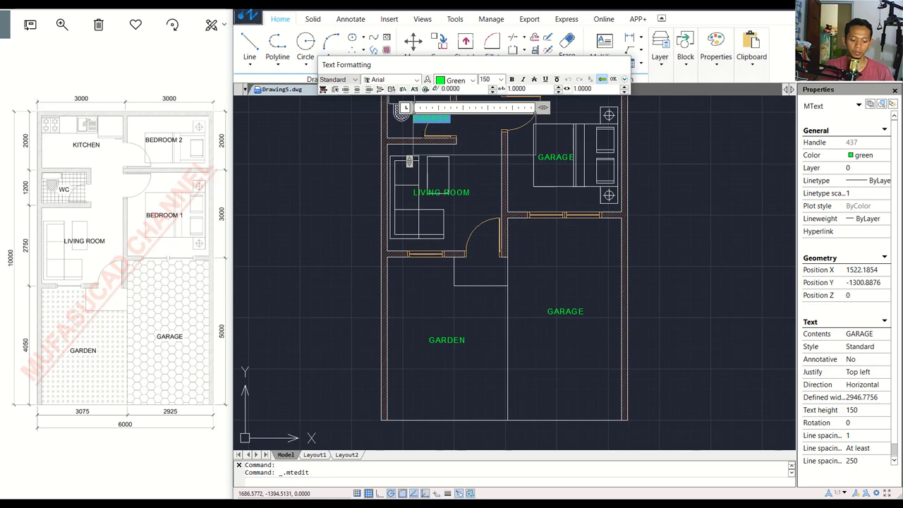
type("WC")
left_click(607, 172)
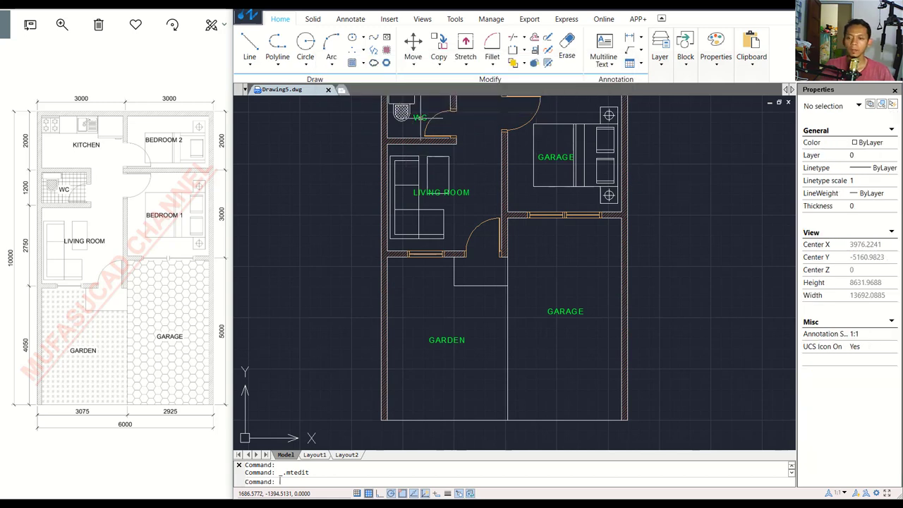
Step: Rename the remaining labels to BEDROOM 1, BEDROOM 2 and KITCHEN
middle_click_drag(577, 200, 576, 302)
left_click(543, 260)
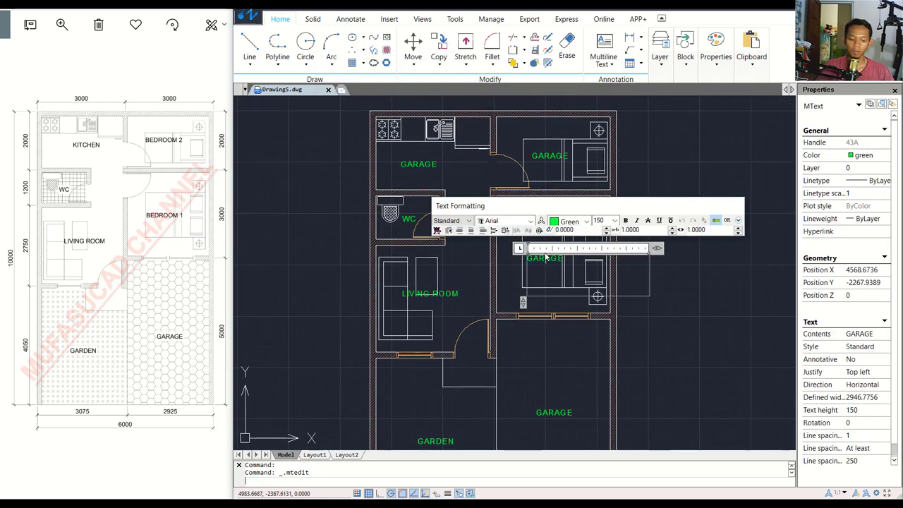
type("BEDROOM 1")
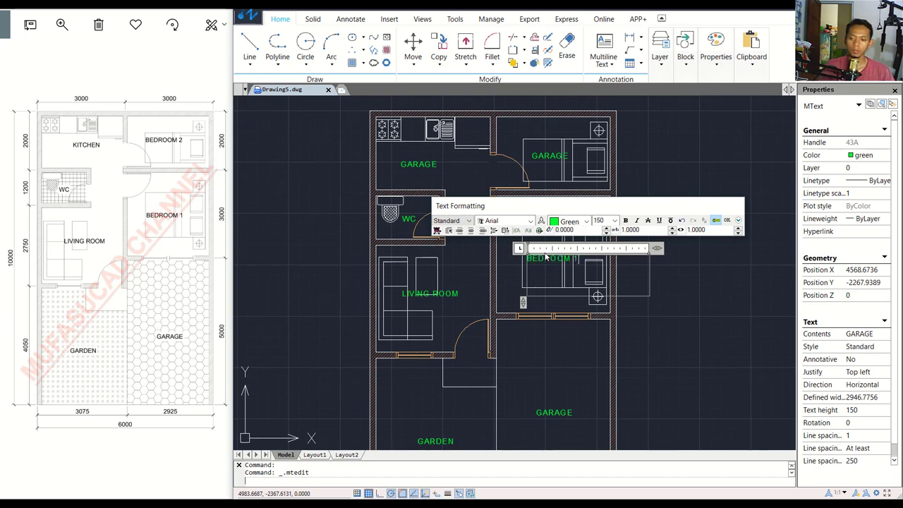
left_click(677, 315)
double_click(549, 156)
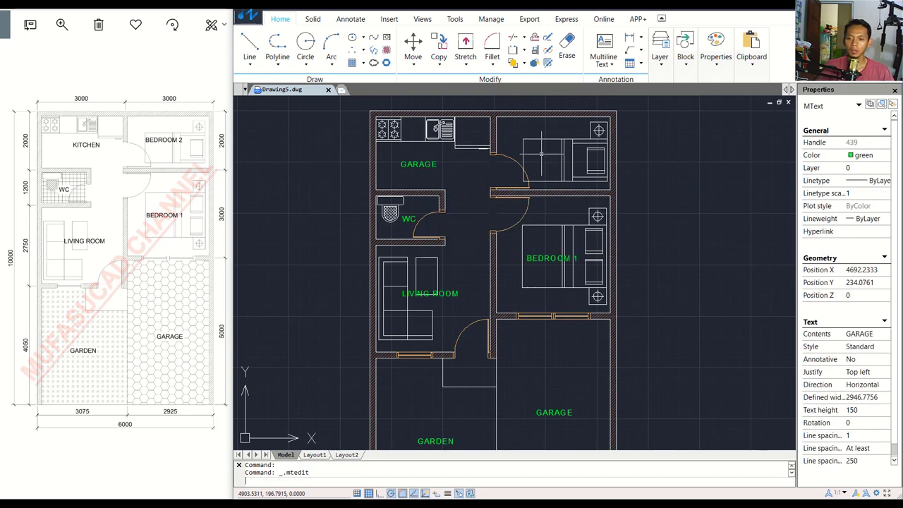
type("BEDROOM 2")
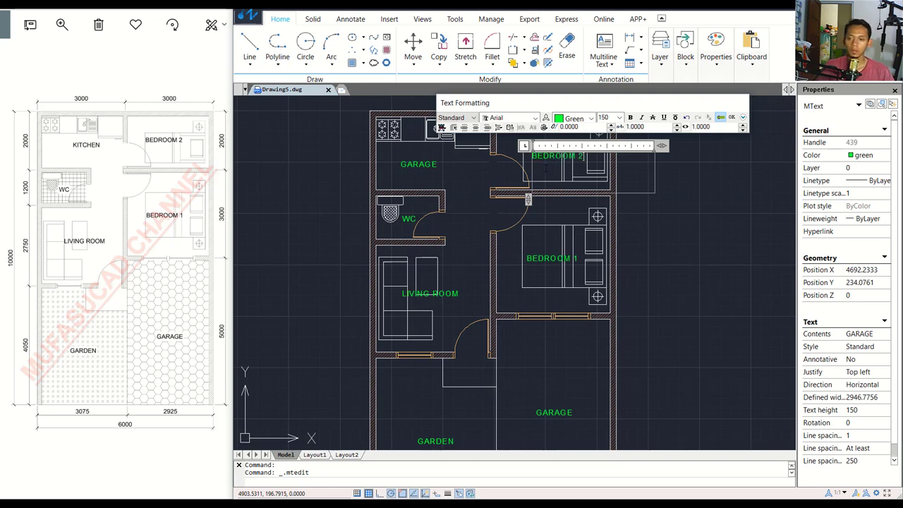
left_click(669, 228)
double_click(419, 164)
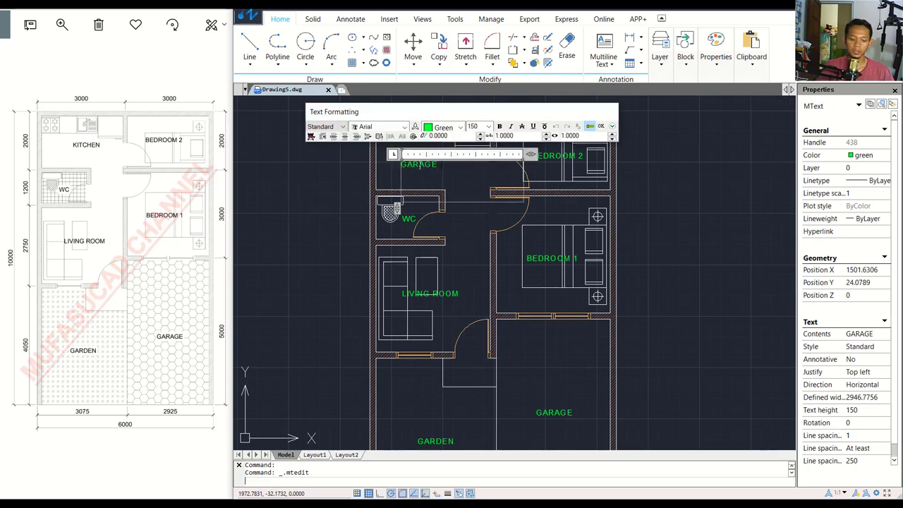
key("ctrl+a")
type("KIT")
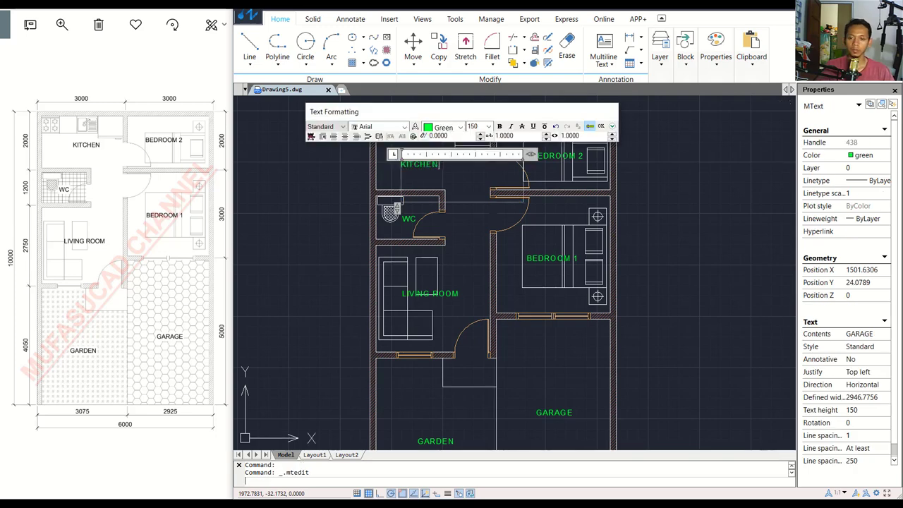
left_click(701, 226)
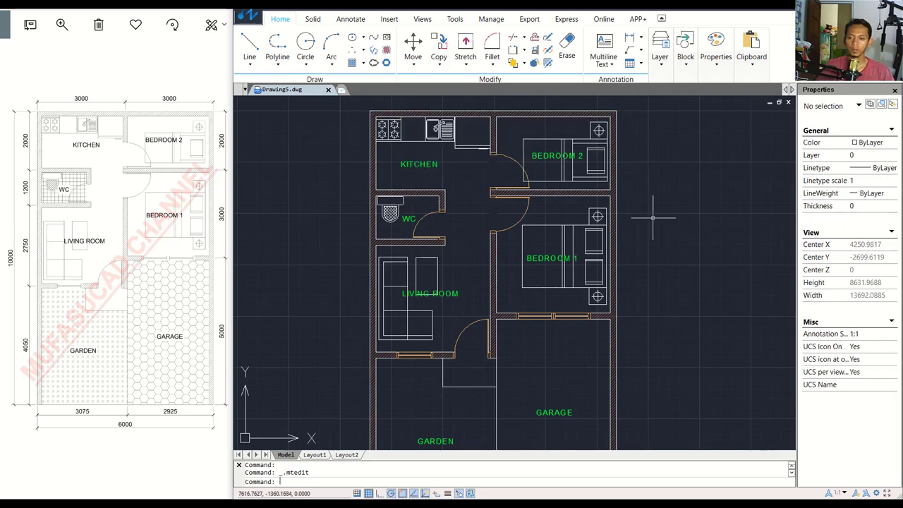
scroll(639, 244, "down", 2)
mouse_move(638, 242)
middle_mouse_down()
mouse_move(610, 181)
mouse_move(630, 205)
mouse_move(626, 220)
middle_mouse_up()
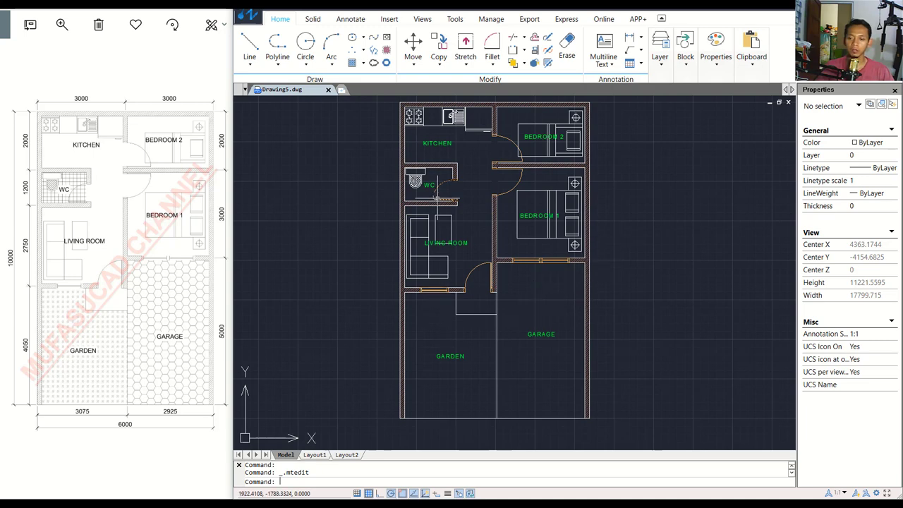
Step: Start HATCH and choose the UNIHER pattern from the Other Predefined patterns
type("HATCH")
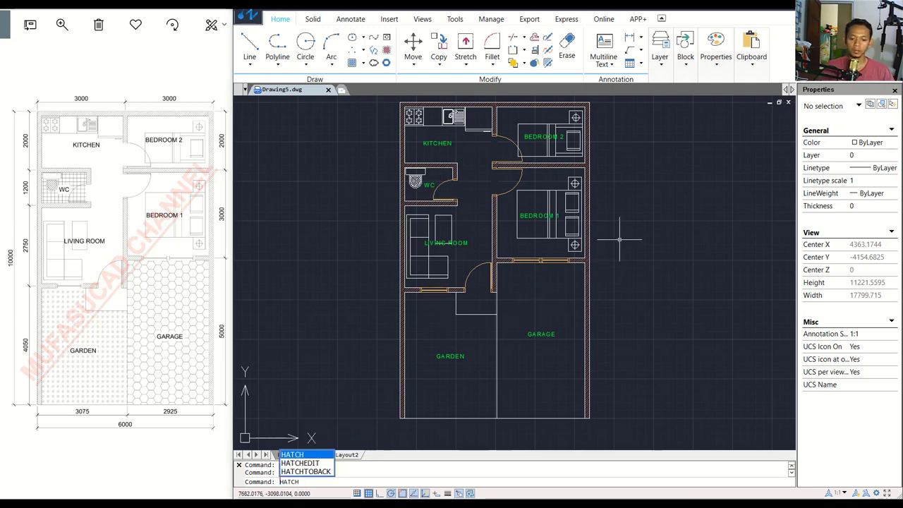
key("Return")
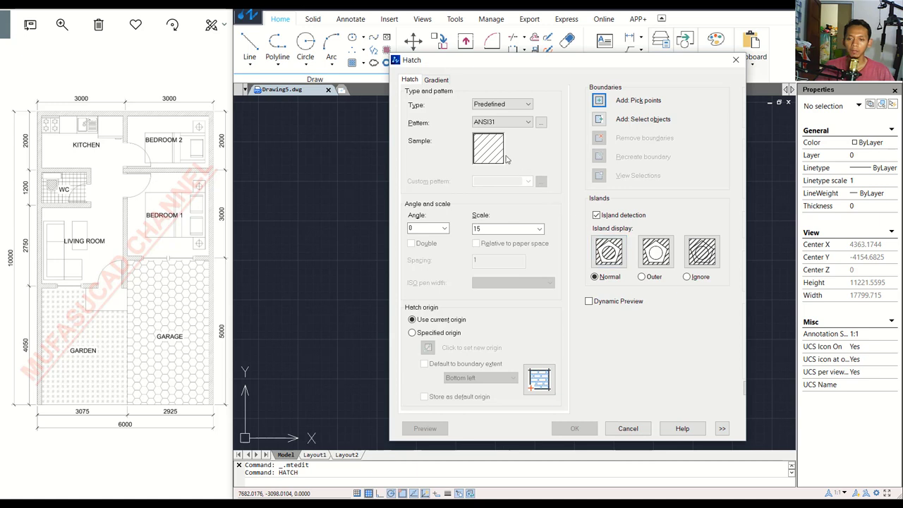
left_click(489, 150)
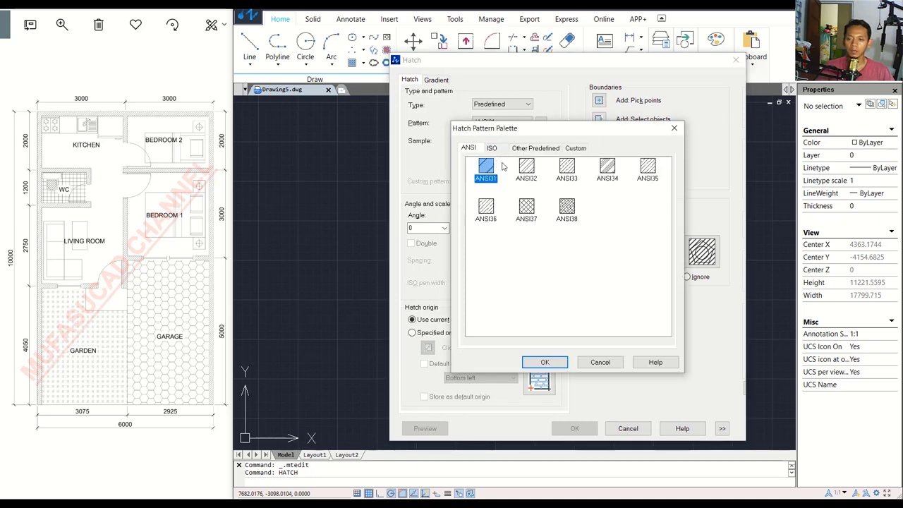
left_click(494, 150)
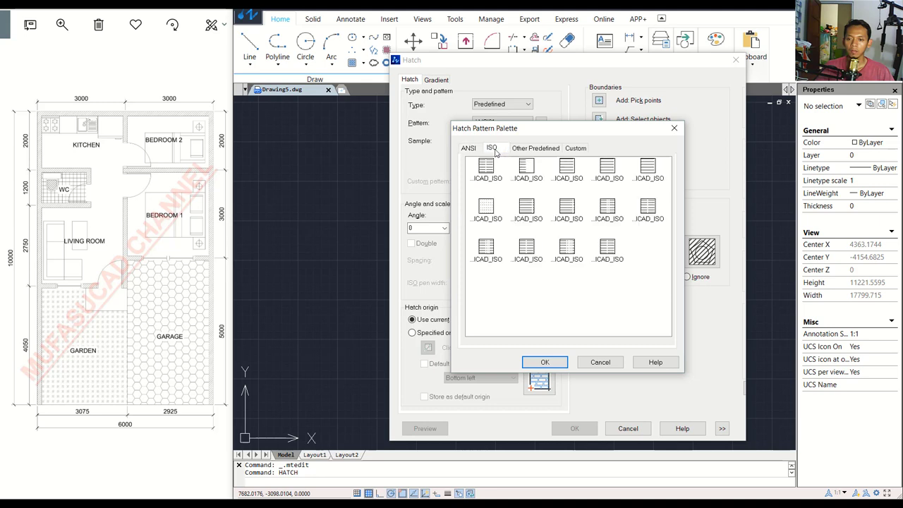
left_click(534, 149)
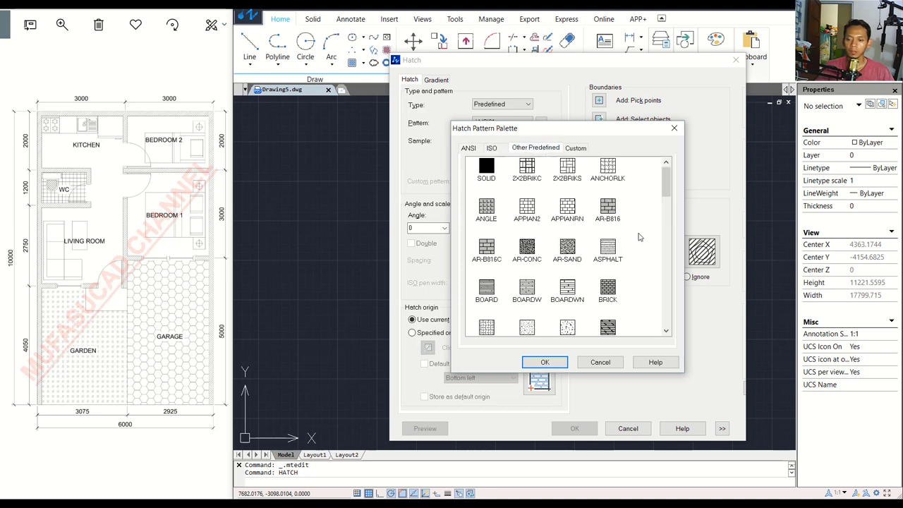
scroll(638, 237, "down", 3)
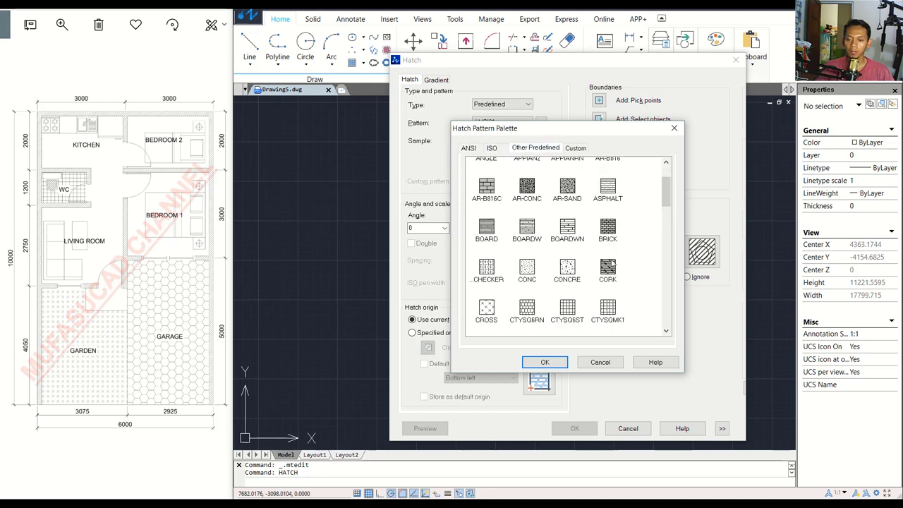
left_click(490, 311)
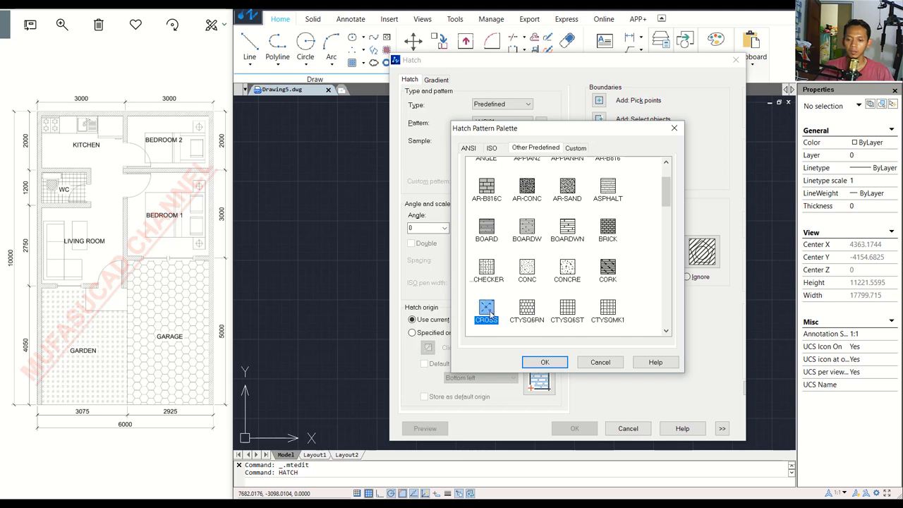
scroll(509, 255, "down", 2)
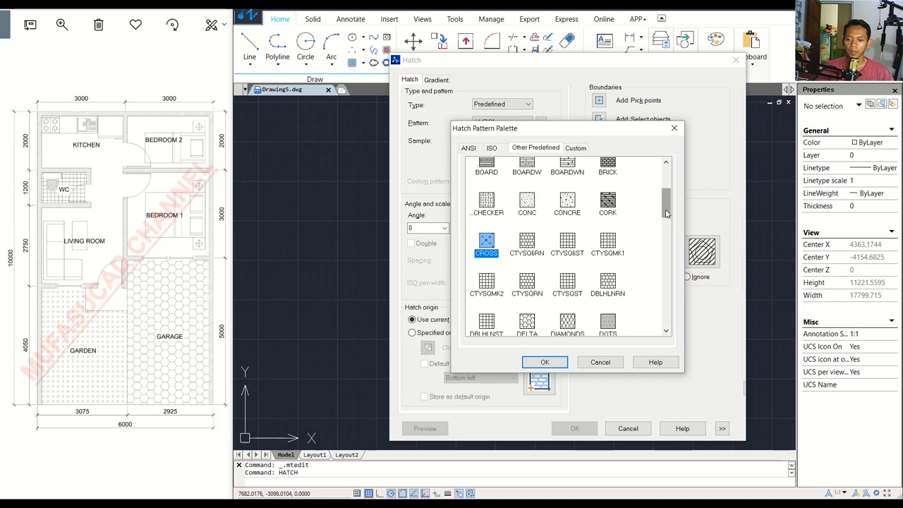
mouse_move(667, 211)
left_mouse_down()
mouse_move(671, 320)
mouse_move(672, 312)
left_mouse_up()
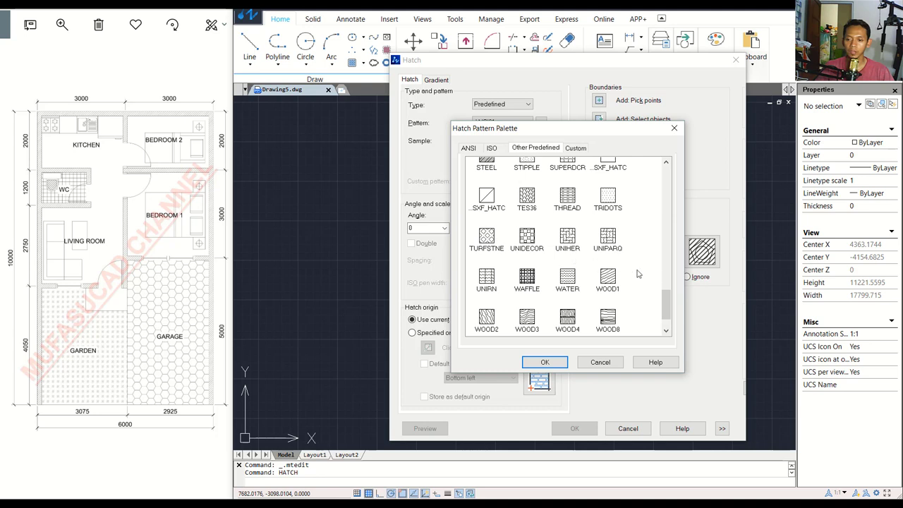
left_click(568, 239)
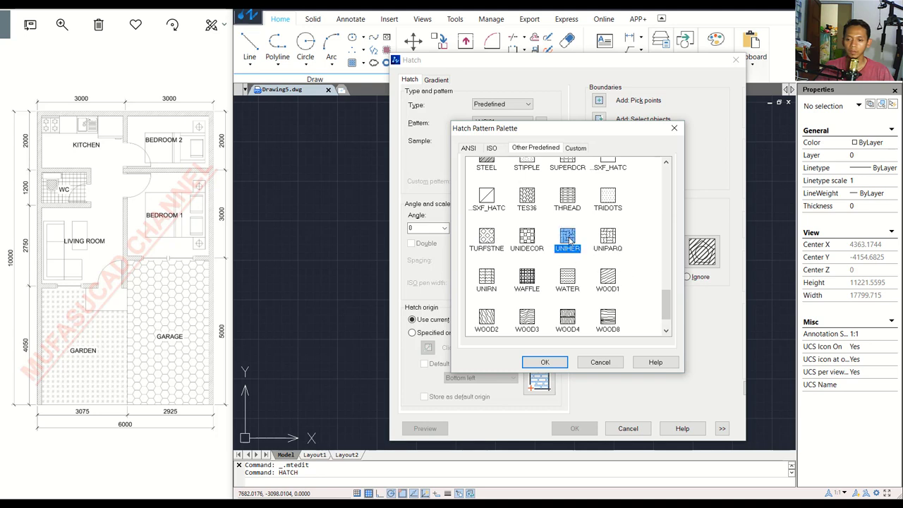
left_click(545, 362)
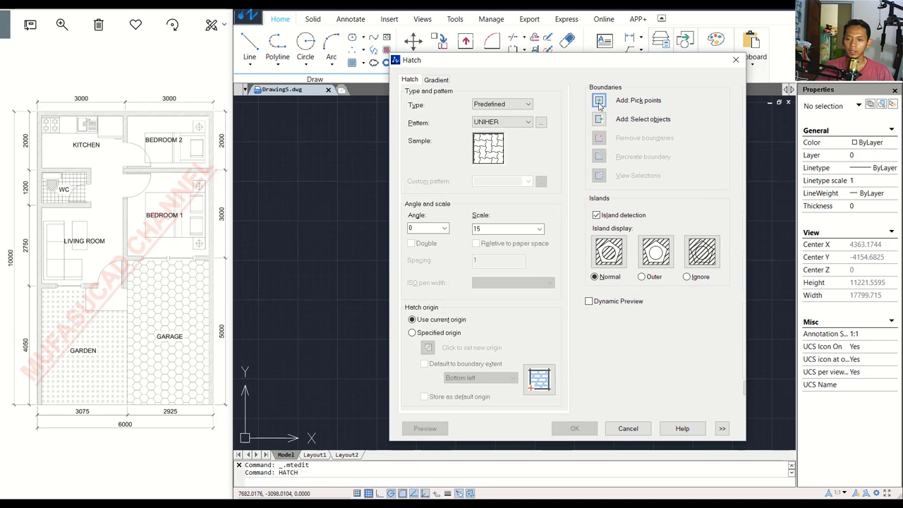
Step: Pick the garage as the hatch area and preview the UNIHER pattern at scale 40
left_click(599, 100)
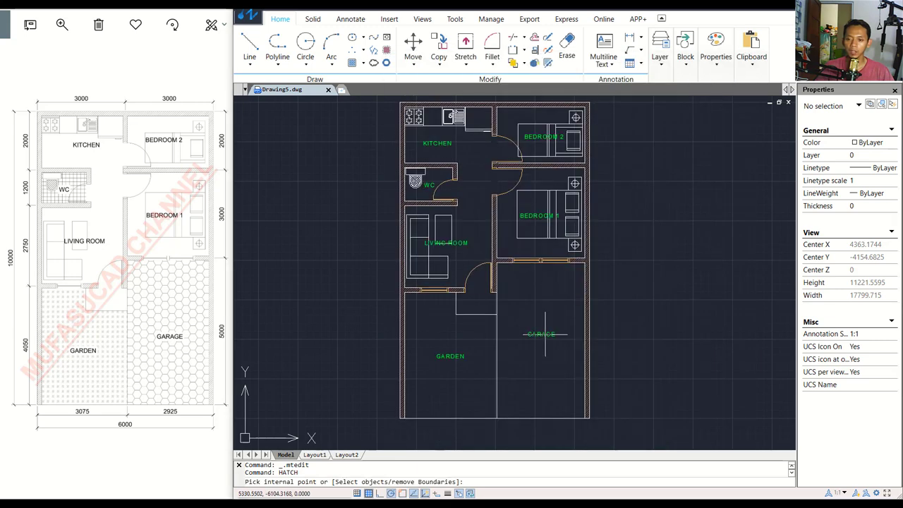
key("Return")
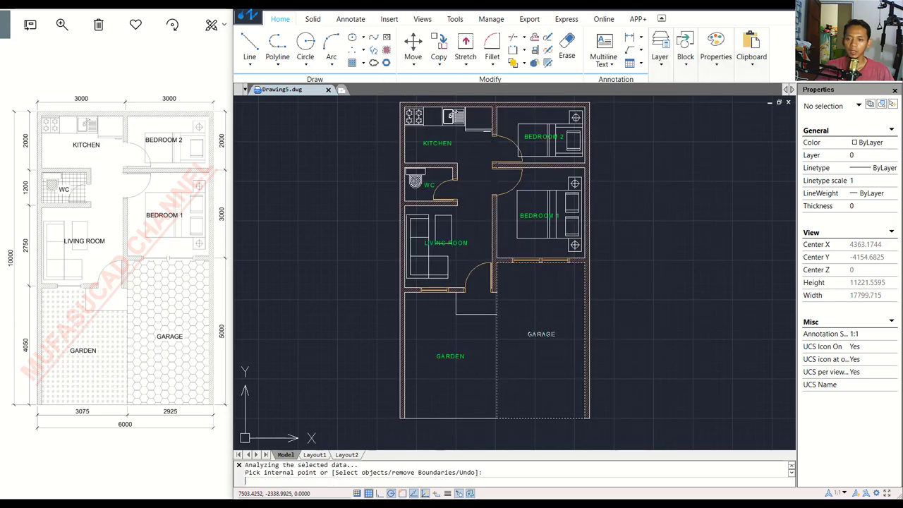
left_click_drag(491, 230, 470, 234)
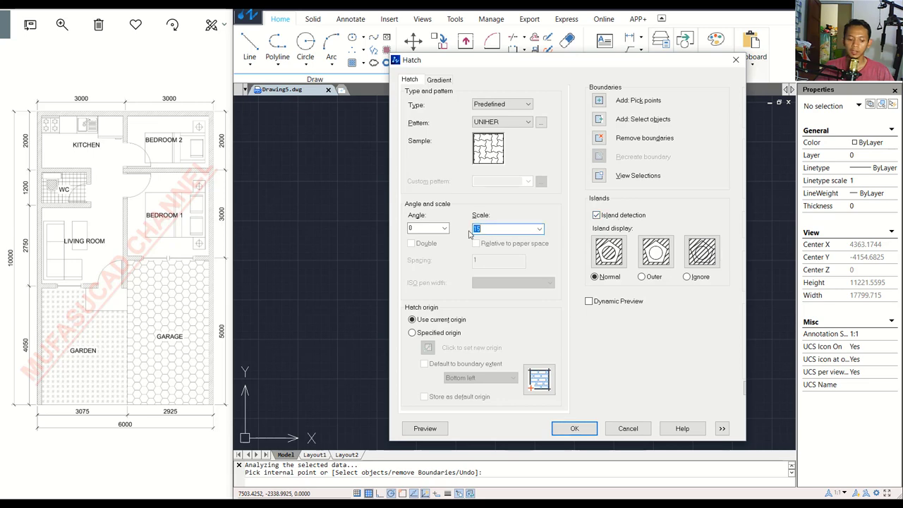
type("40")
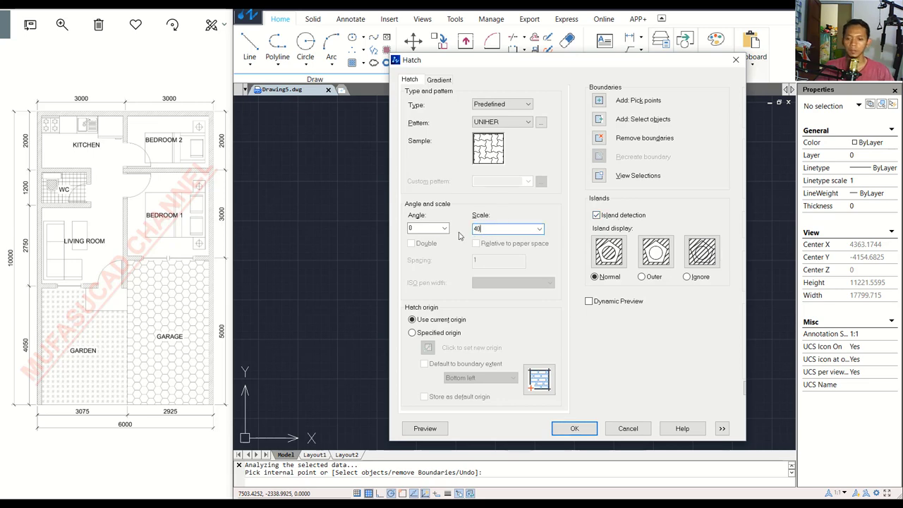
left_click(425, 429)
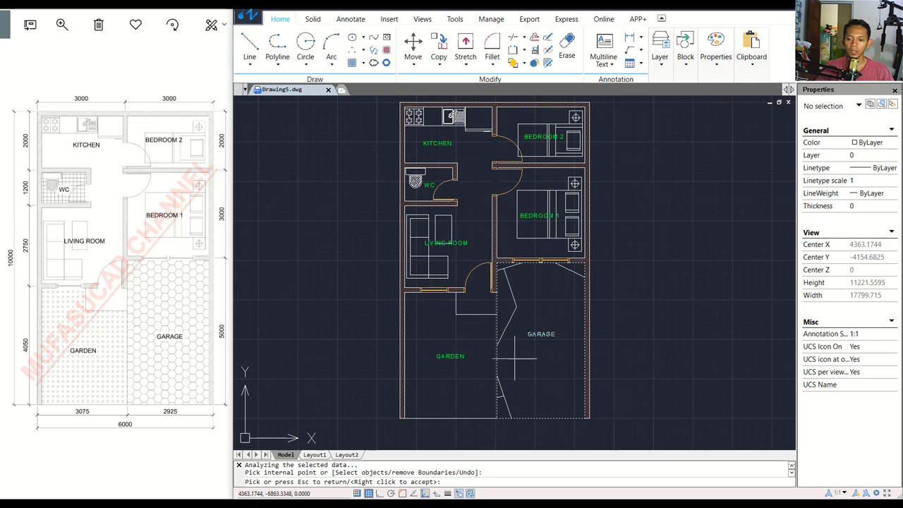
key("Escape")
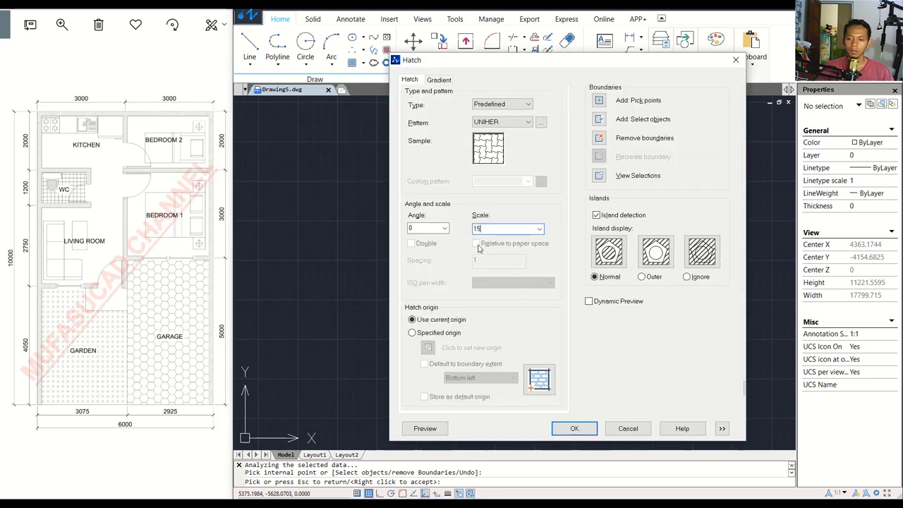
Step: Preview scales 15 and 1, then apply the UNIHER hatch to the garage at scale 1
left_click(428, 228)
left_click(425, 428)
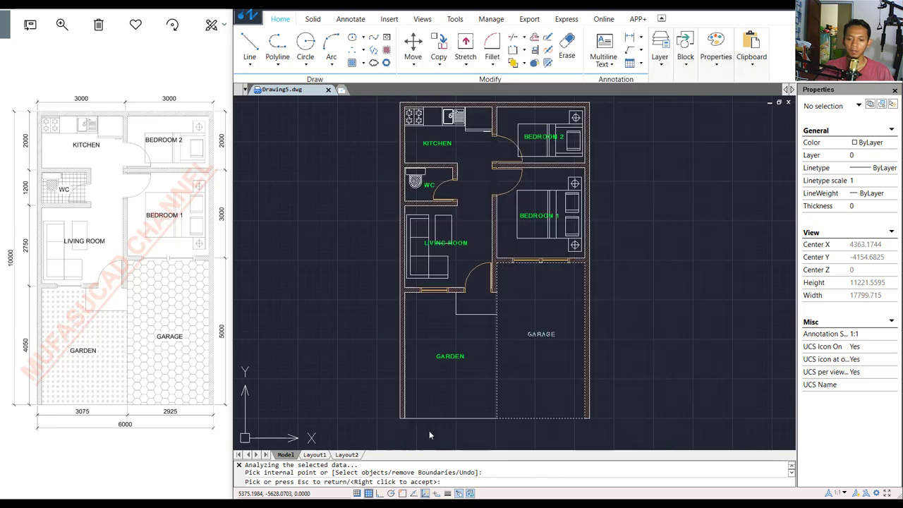
key("Escape")
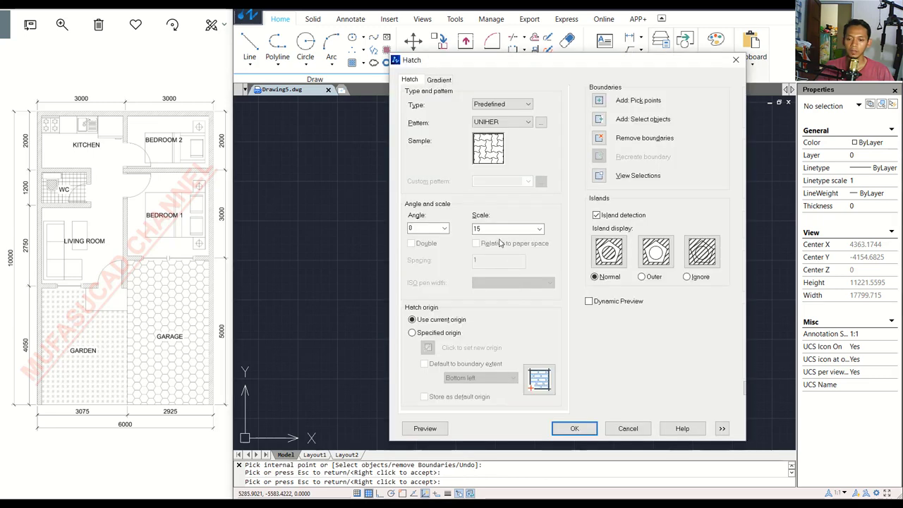
double_click(484, 228)
type("1")
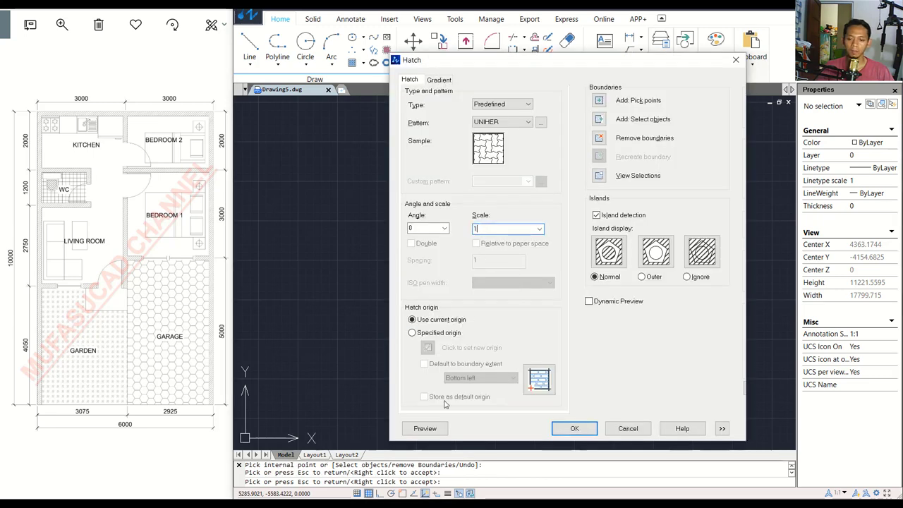
left_click(425, 428)
scroll(540, 336, "up", 3)
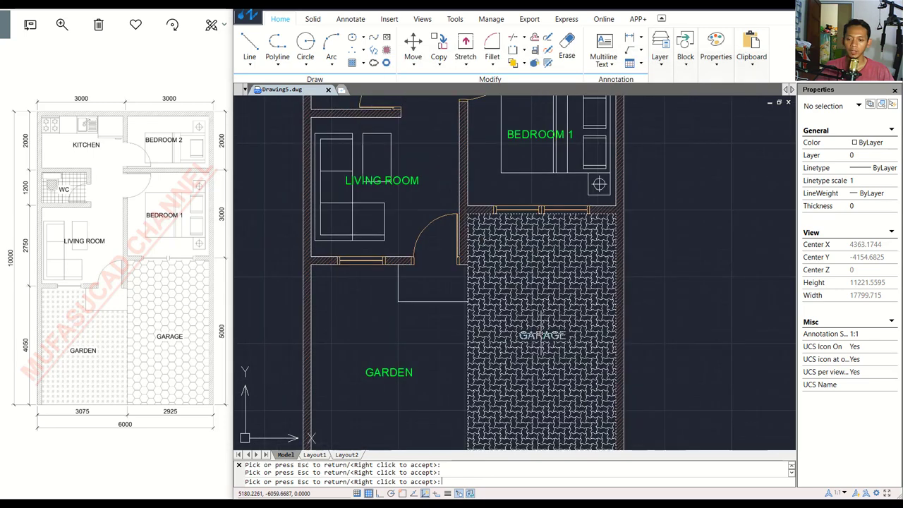
scroll(540, 333, "down", 2)
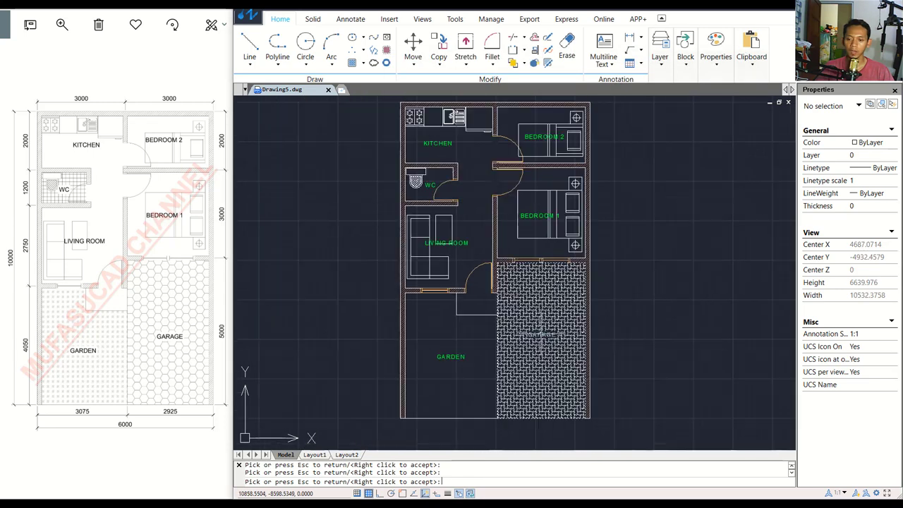
left_click(479, 344)
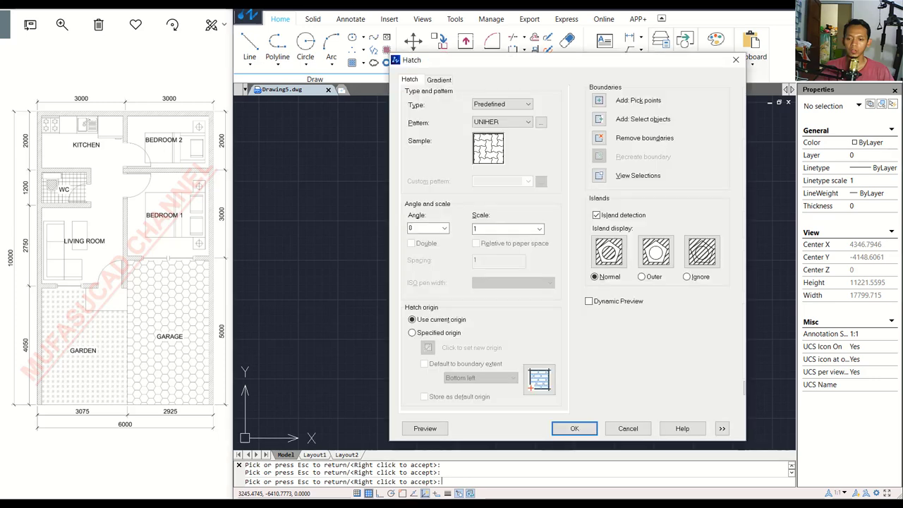
left_click(573, 428)
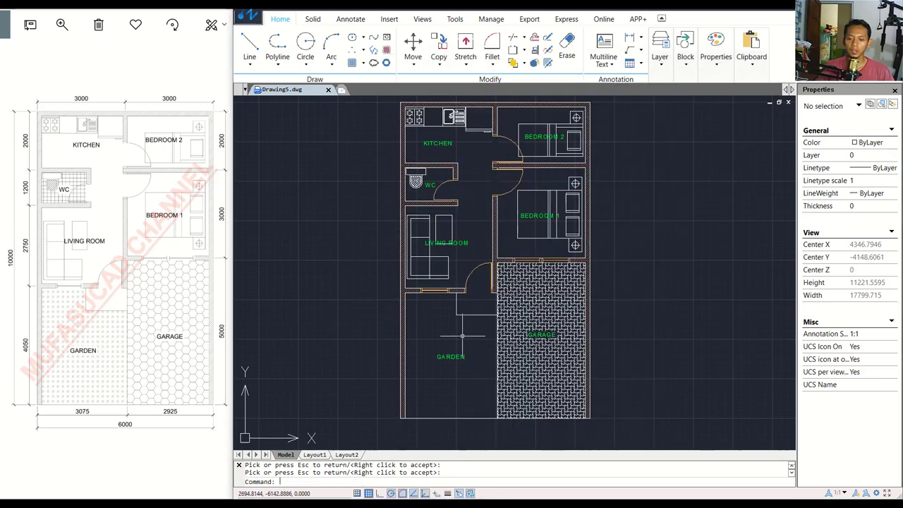
Step: Choose the GRASS pattern from the hatch pattern palette
left_click(494, 152)
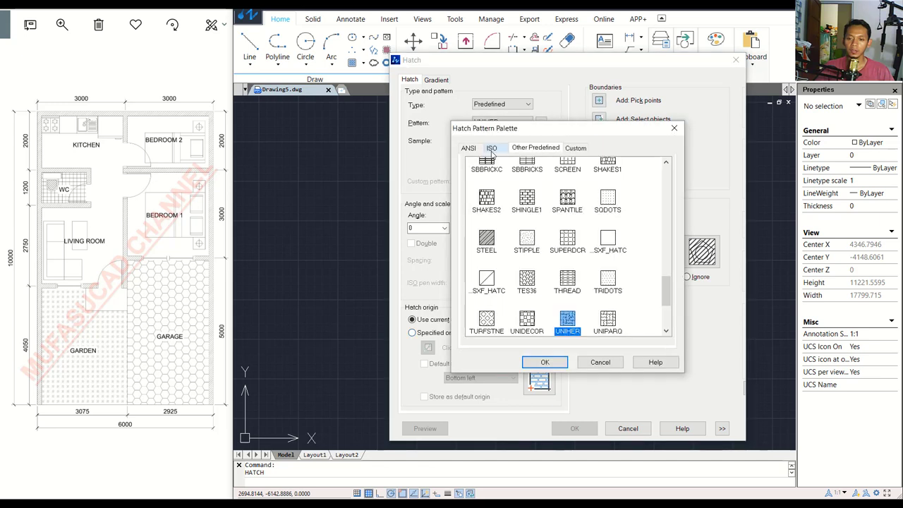
mouse_move(665, 297)
left_mouse_down()
mouse_move(662, 231)
mouse_move(662, 244)
left_mouse_up()
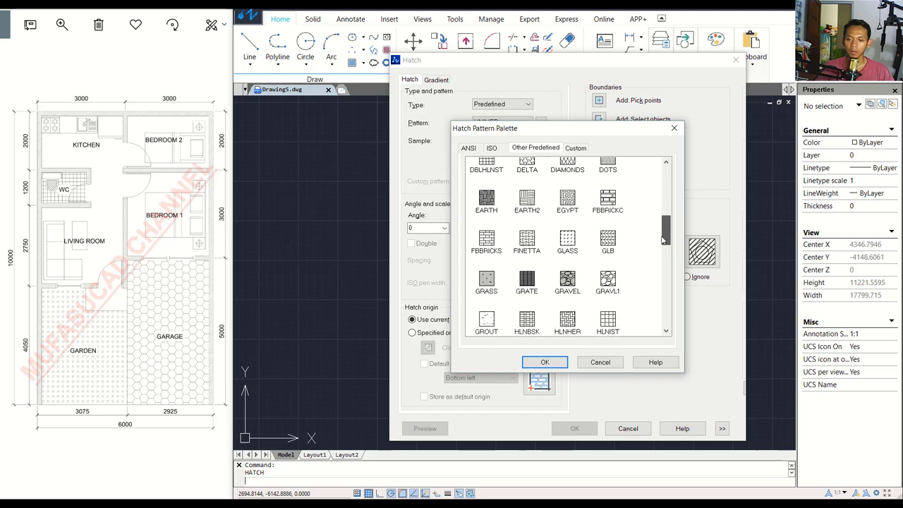
left_click(491, 266)
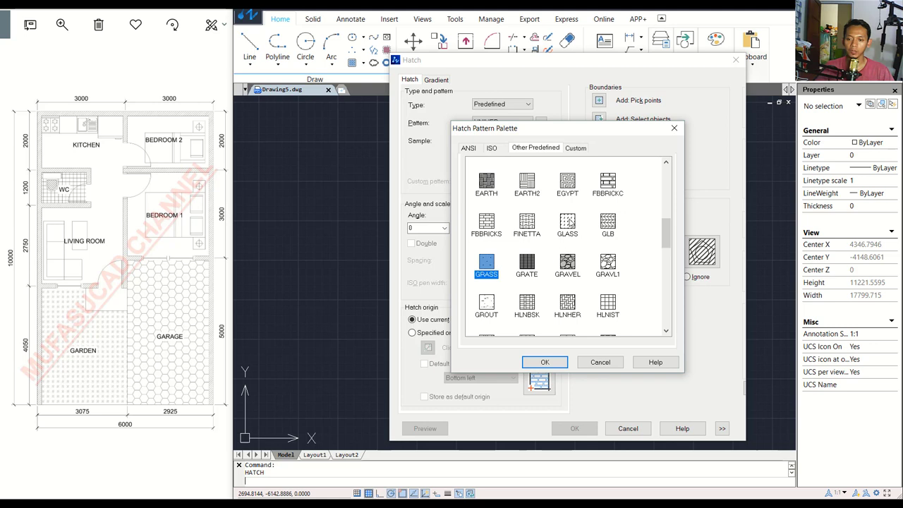
left_click(568, 222)
left_click(487, 264)
left_click(544, 362)
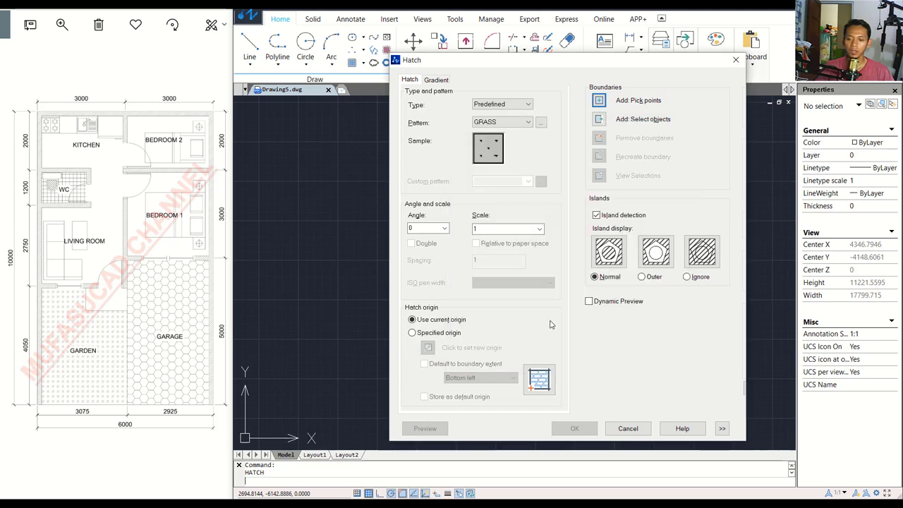
Step: Pick inside the garden, preview, and apply the GRASS hatch at scale 15
left_click(599, 101)
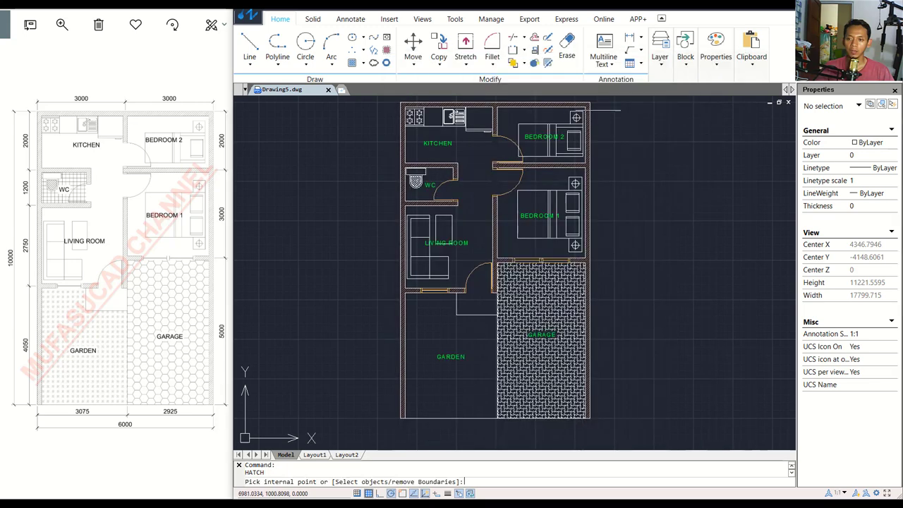
left_click(441, 346)
key("Return")
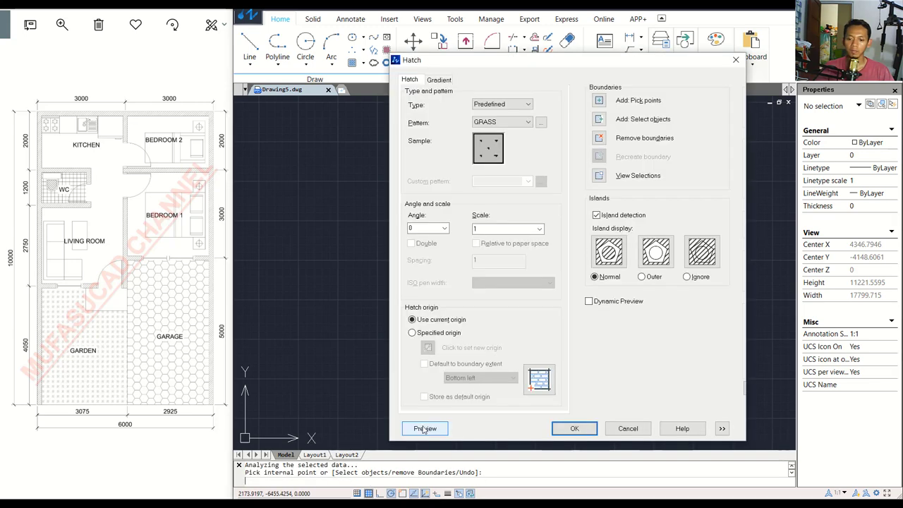
left_click(426, 428)
scroll(436, 356, "up", 3)
scroll(436, 356, "down", 3)
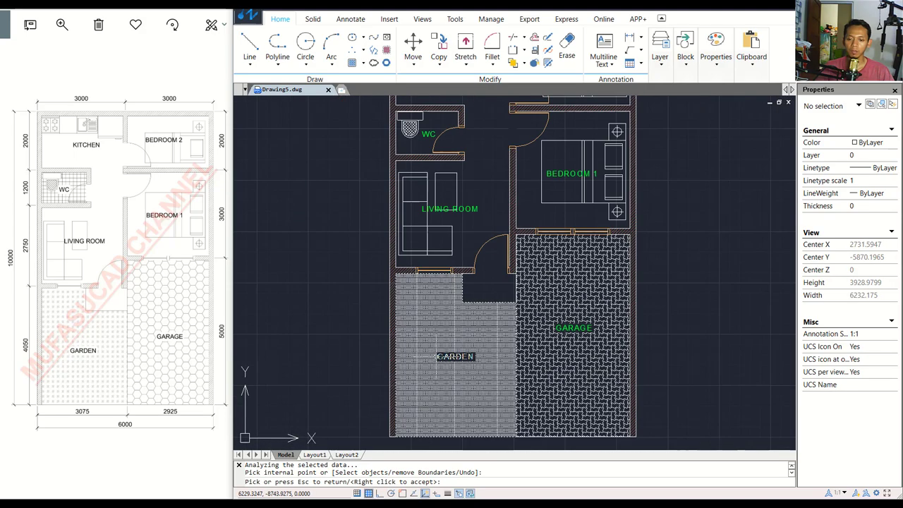
key("Escape")
left_click_drag(496, 229, 467, 231)
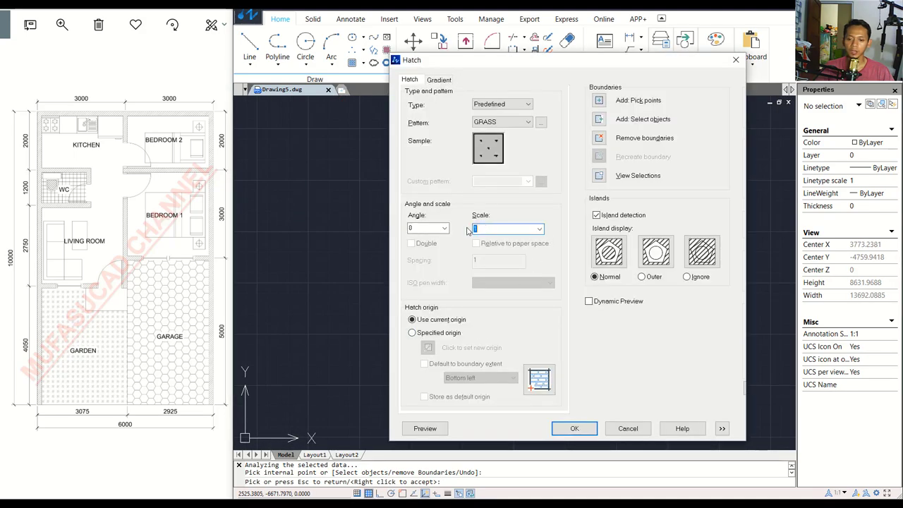
left_click(437, 425)
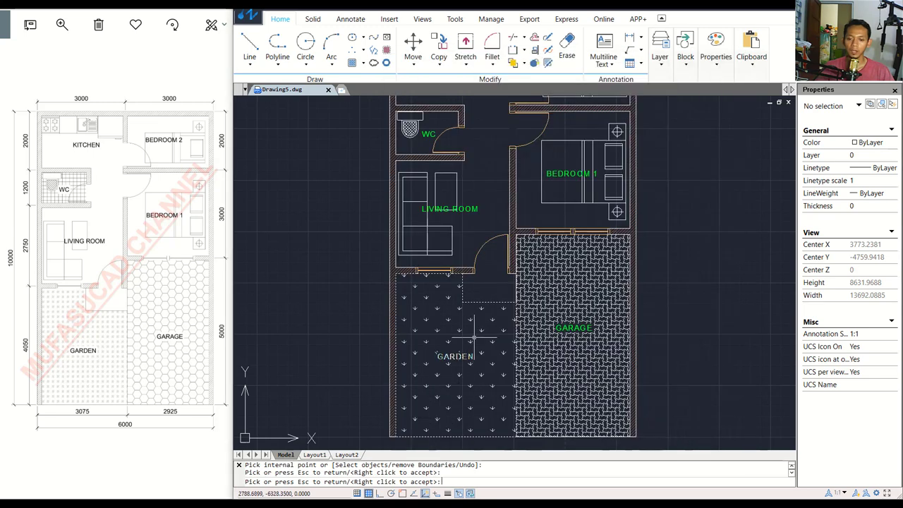
key("Escape")
left_click(574, 428)
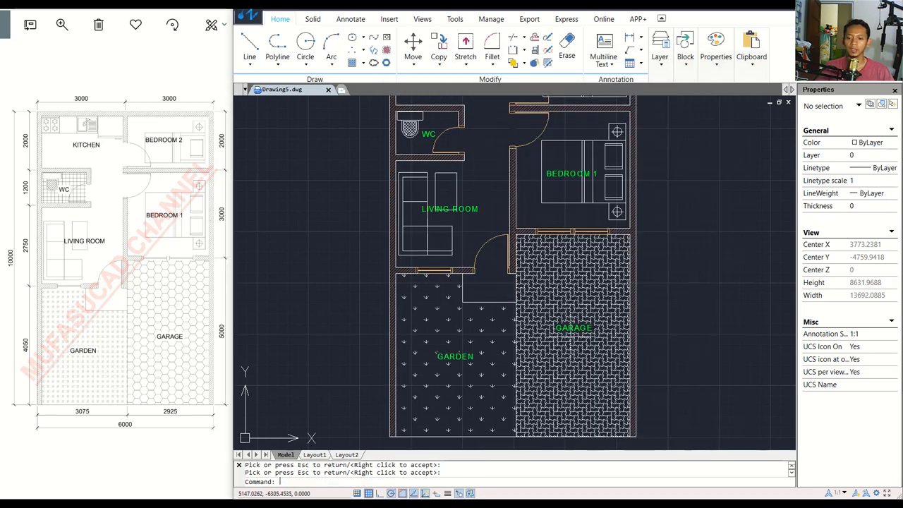
scroll(502, 318, "down", 2)
Step: Start HATCH and choose the ANSI37 crosshatch from the ANSI patterns
scroll(502, 318, "down", 1)
scroll(502, 318, "up", 1)
scroll(458, 268, "up", 1)
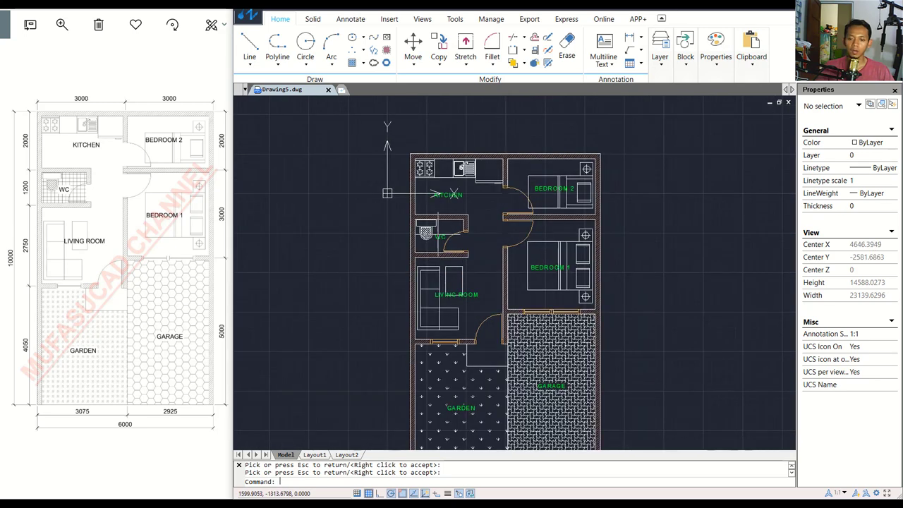
scroll(454, 237, "up", 1)
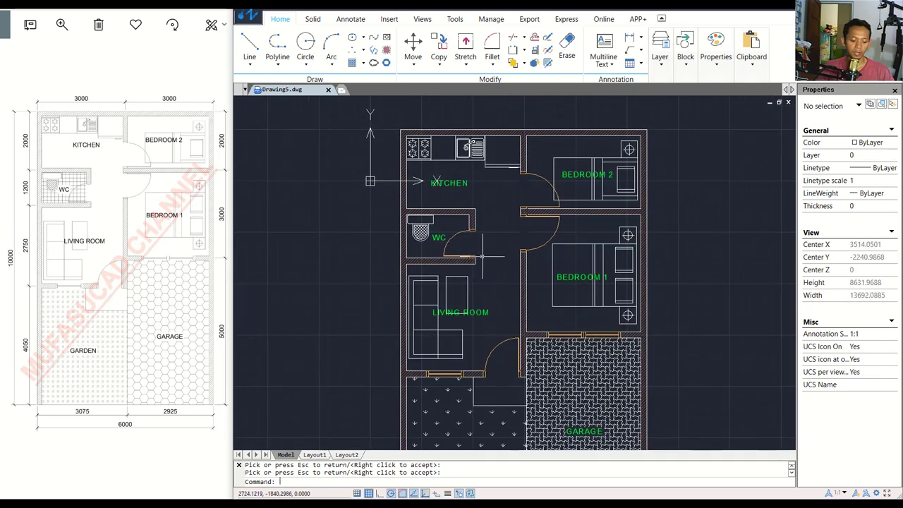
type("HATCH")
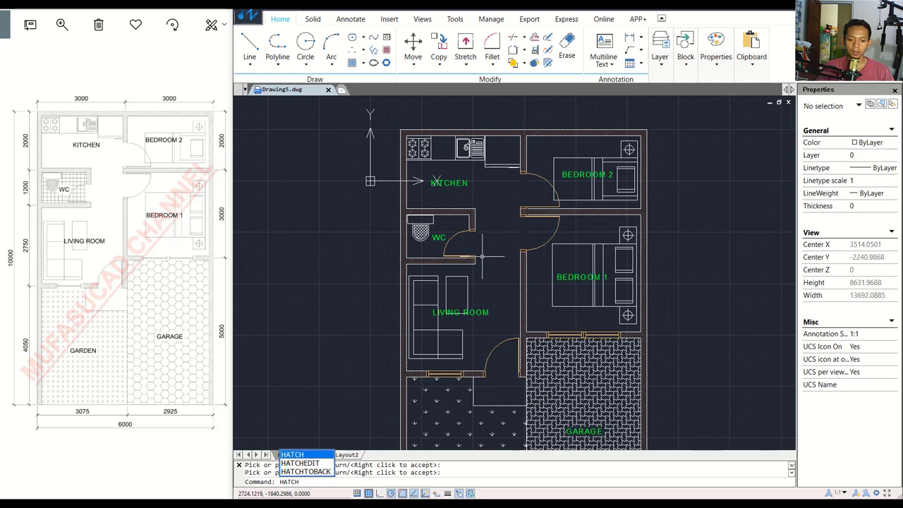
key("Return")
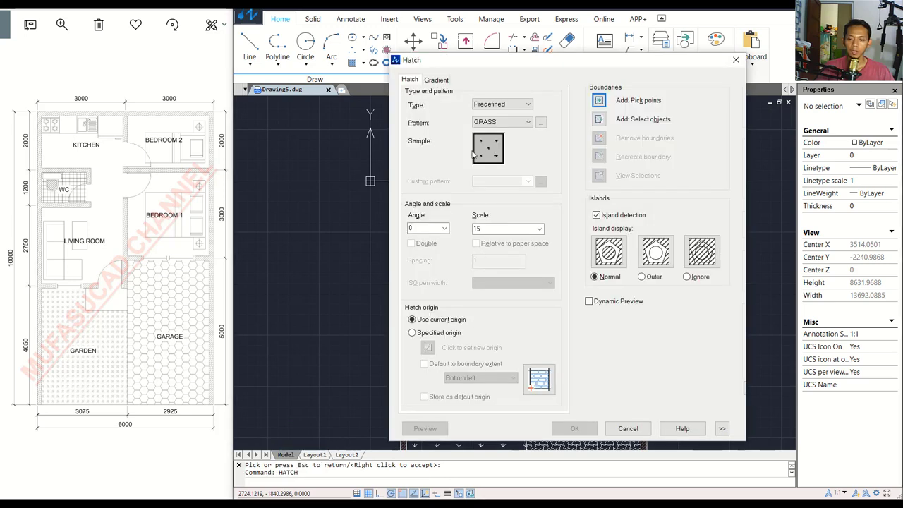
left_click(488, 153)
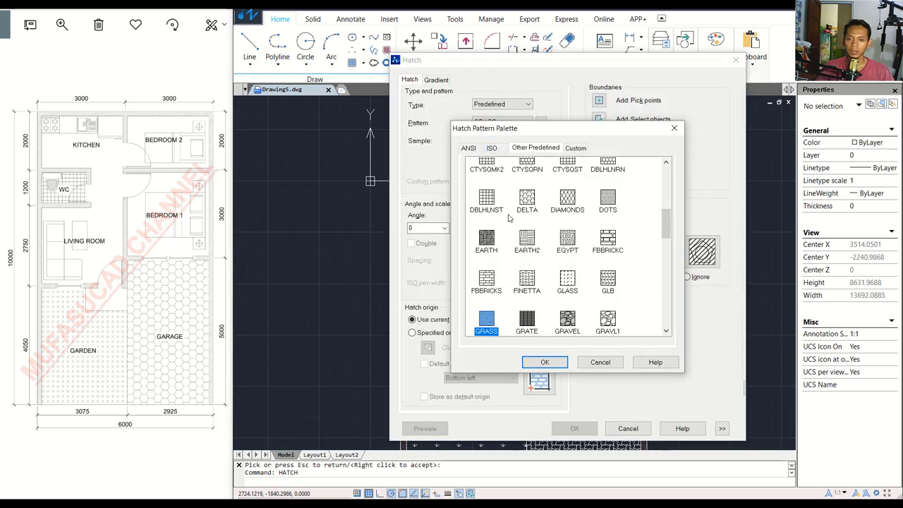
scroll(508, 219, "up", 5)
scroll(543, 243, "up", 5)
left_click(492, 149)
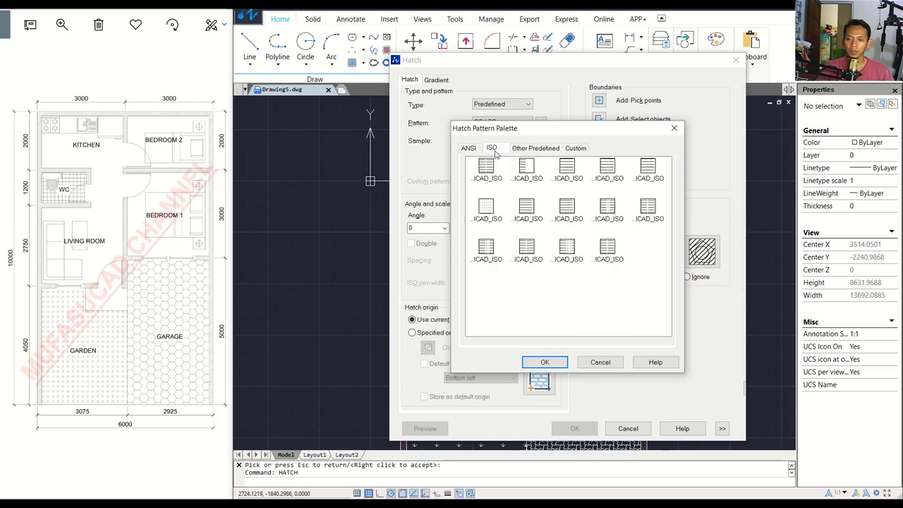
left_click(467, 149)
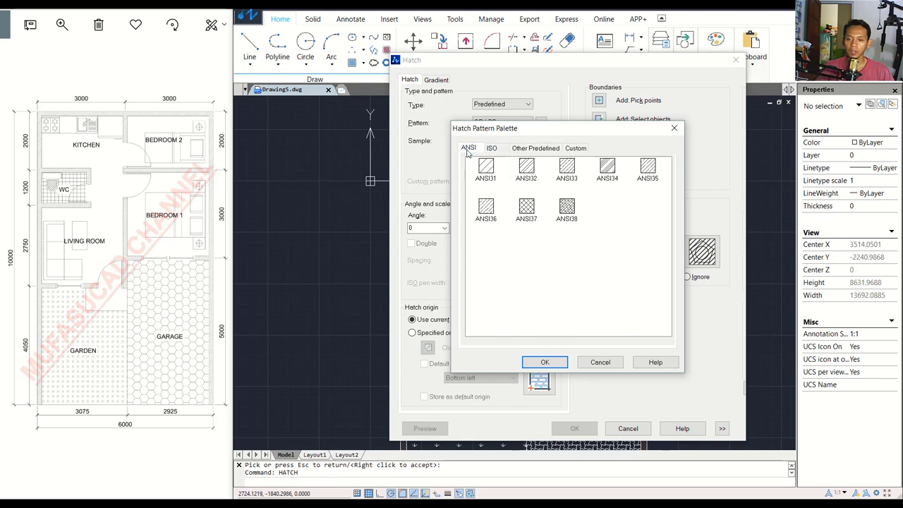
left_click(529, 209)
left_click(543, 361)
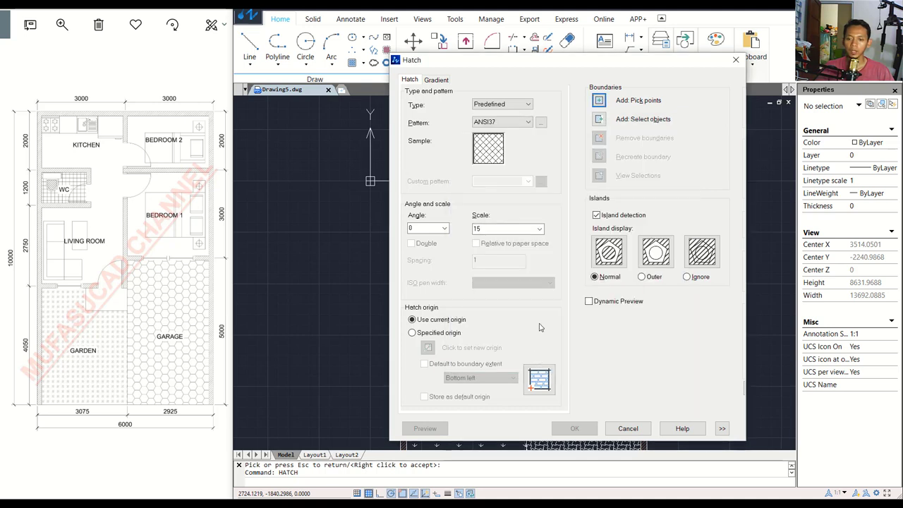
Step: Pick inside the WC as the hatch boundary and preview the crosshatch
left_click(599, 101)
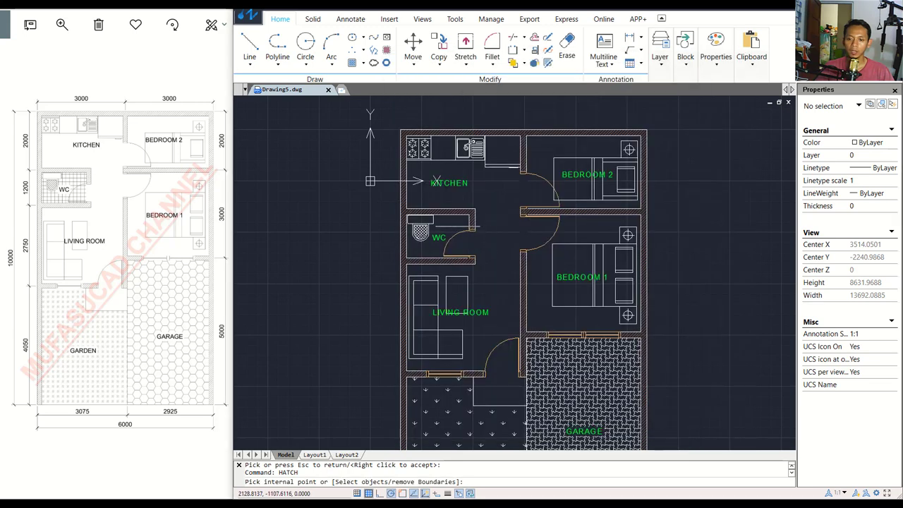
left_click(452, 226)
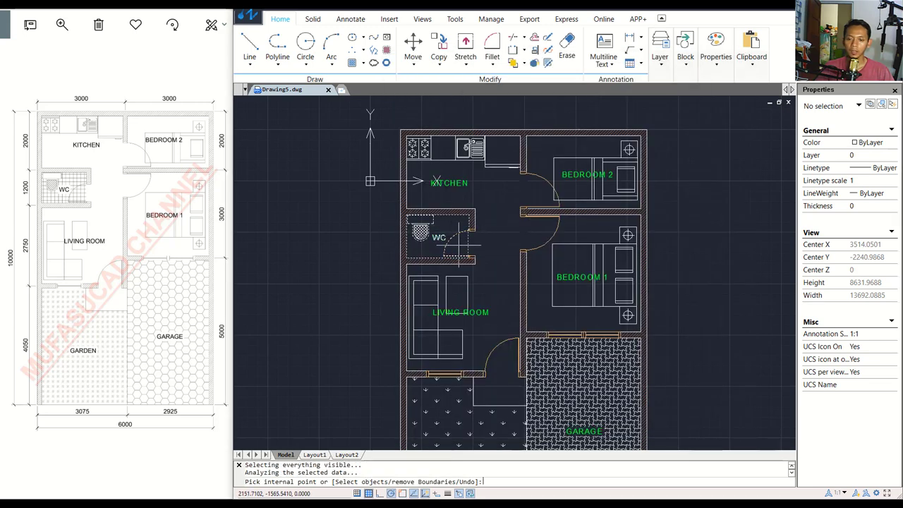
key("Return")
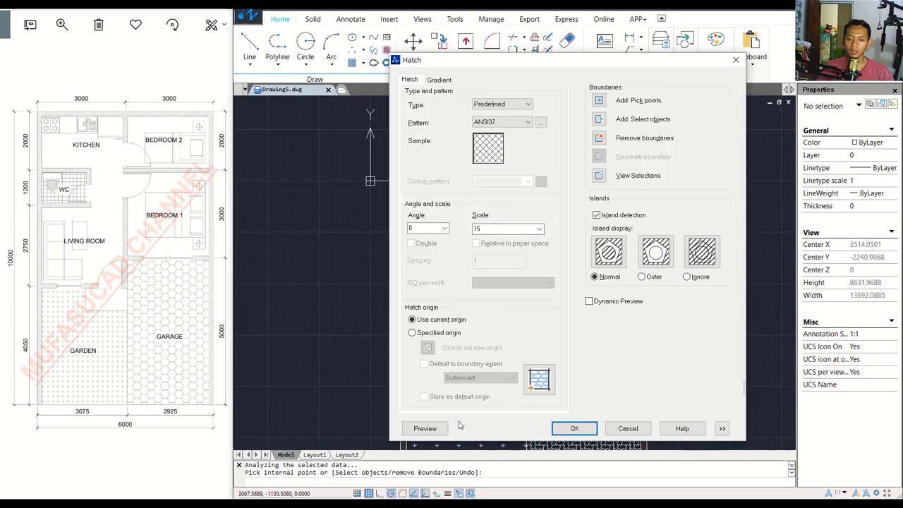
left_click(424, 428)
scroll(462, 240, "up", 5)
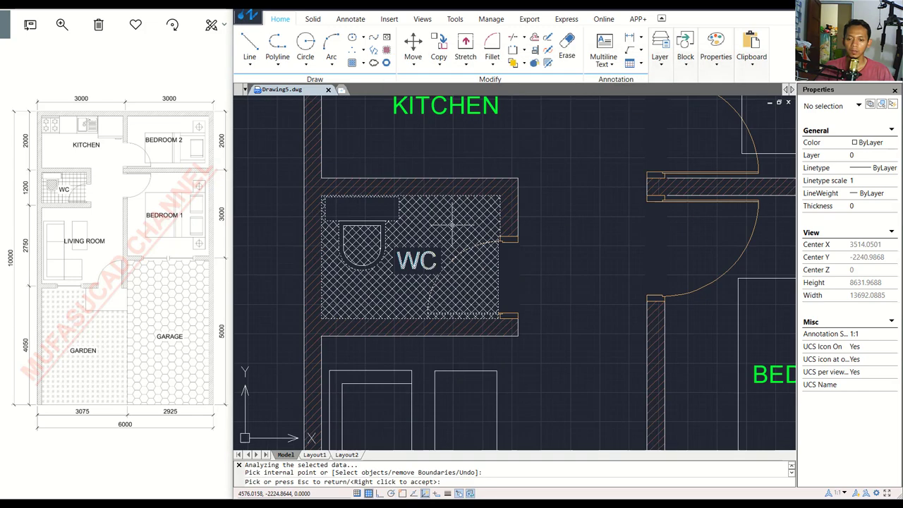
scroll(487, 247, "down", 3)
key("Escape")
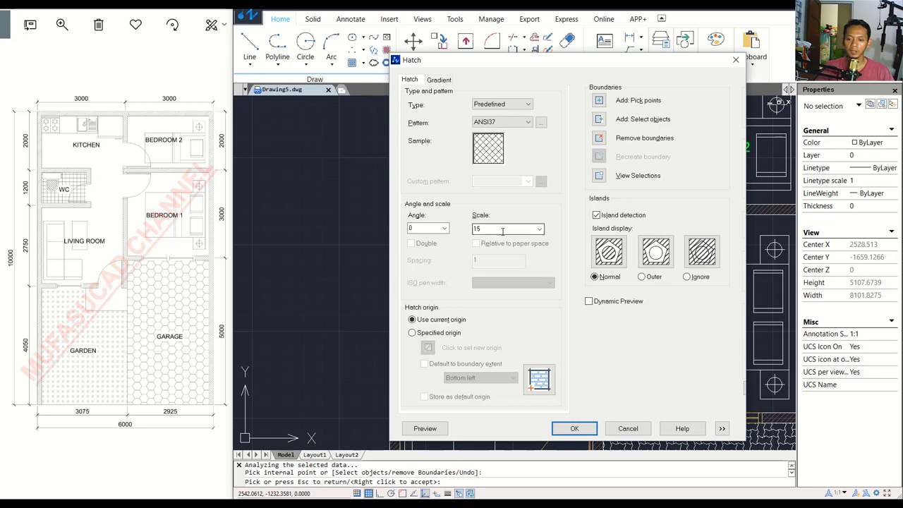
Step: Set the hatch scale to 25 and apply the ANSI37 crosshatch to the WC
double_click(498, 231)
type("25")
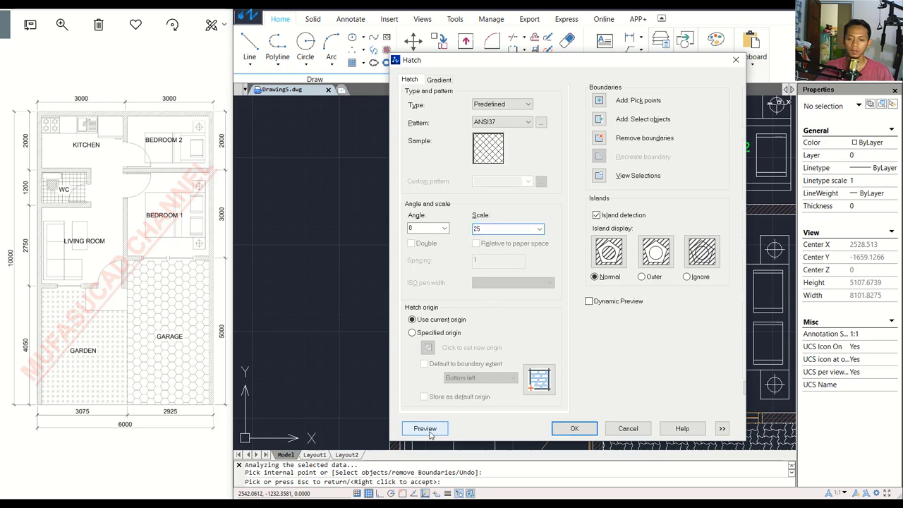
left_click(426, 428)
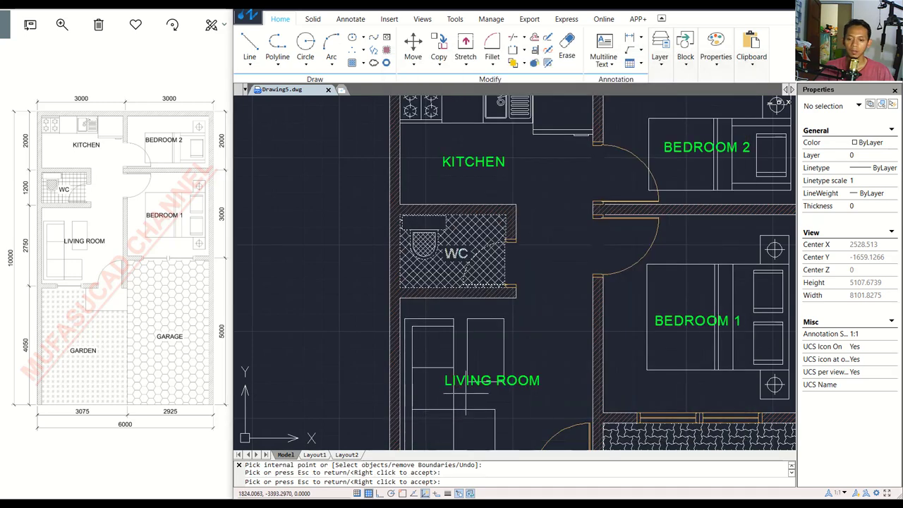
scroll(543, 295, "down", 3)
scroll(543, 294, "up", 3)
middle_click_drag(543, 295, 504, 237)
scroll(503, 238, "down", 1)
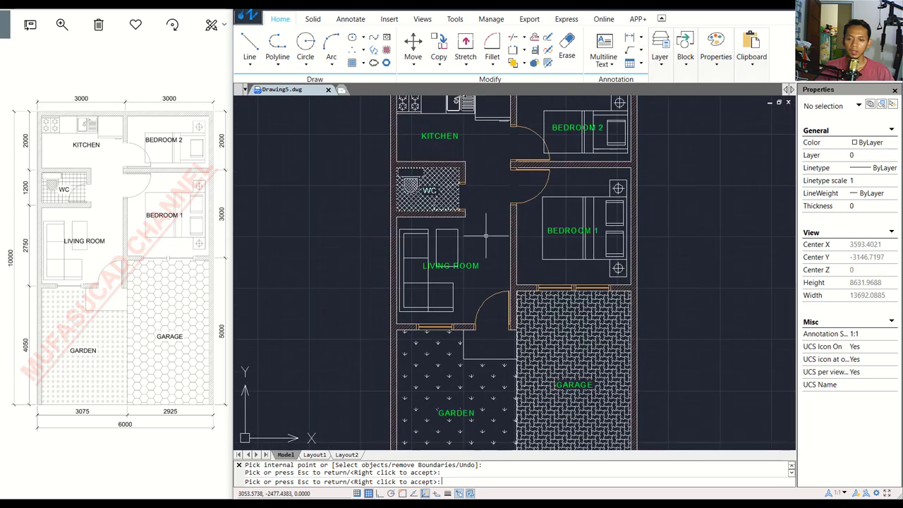
key("Escape")
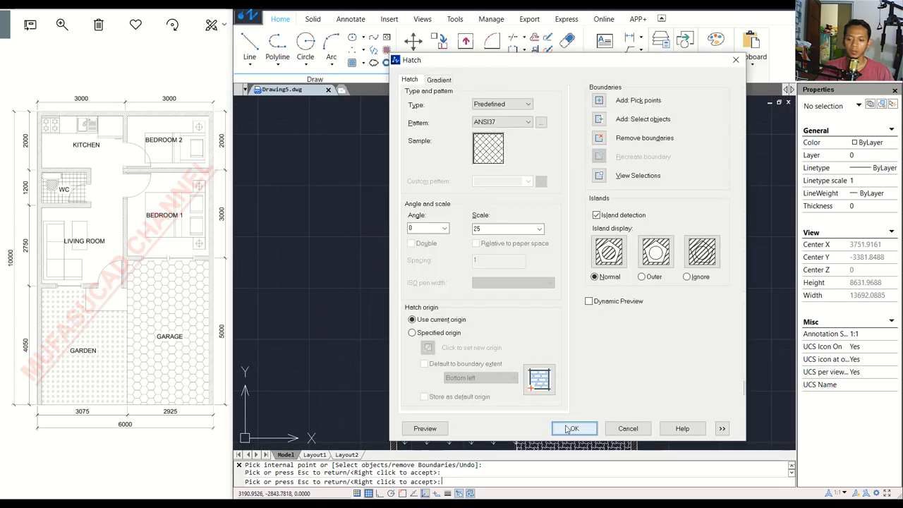
left_click(568, 428)
scroll(634, 306, "down", 1)
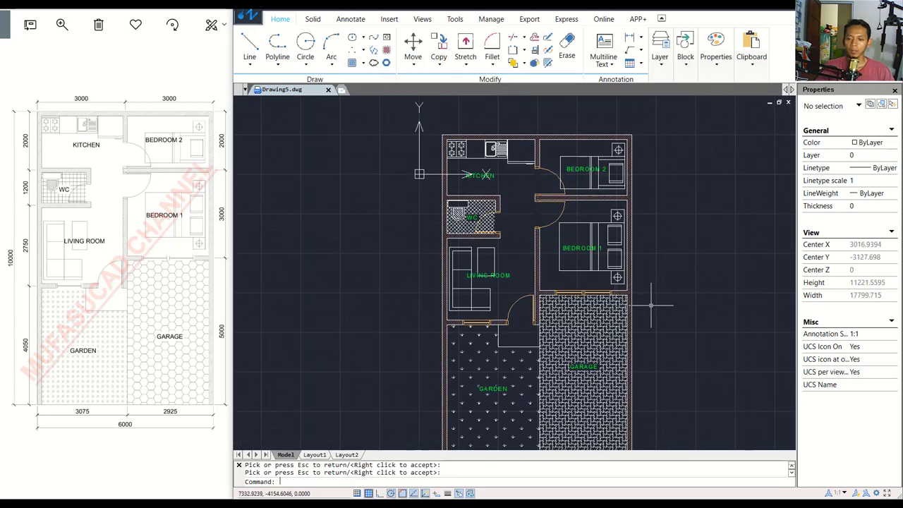
middle_click_drag(650, 305, 595, 244)
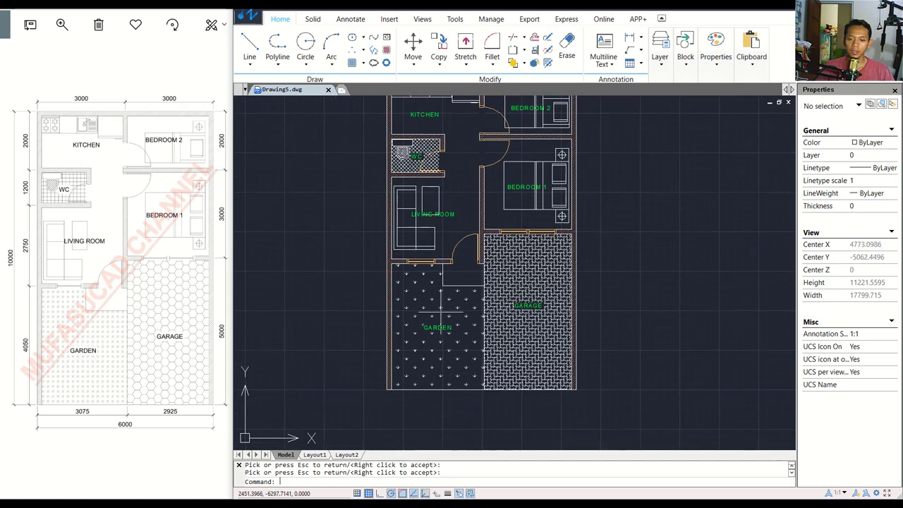
Step: Change the garden grass hatch colour to green in the Properties palette
left_click(431, 314)
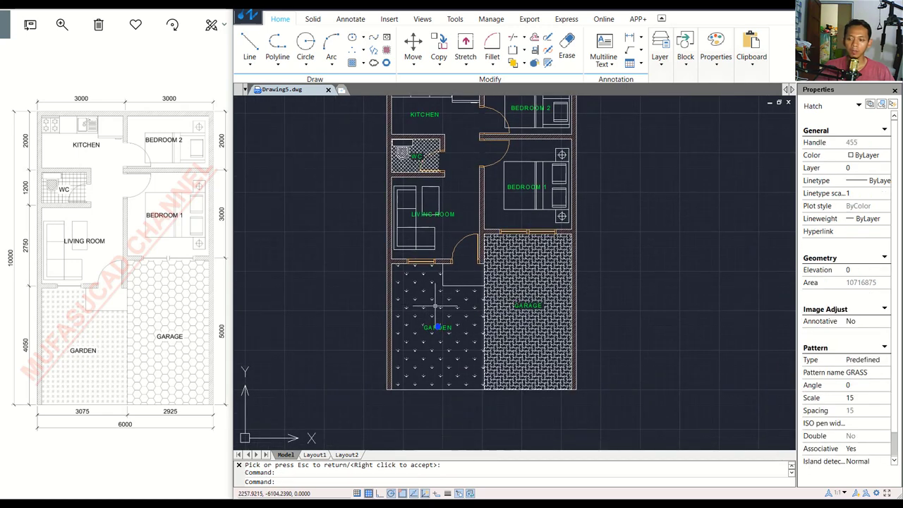
left_click(862, 161)
left_click(863, 156)
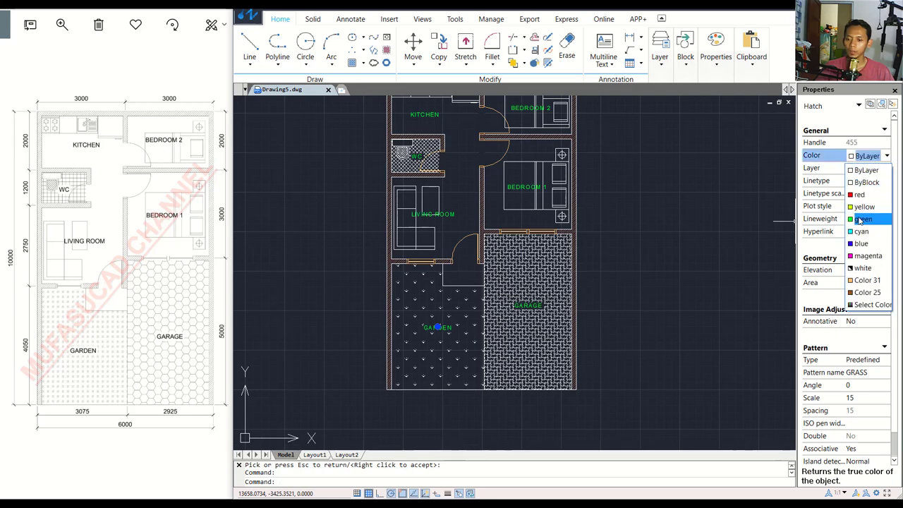
left_click(868, 218)
scroll(429, 144, "up", 1)
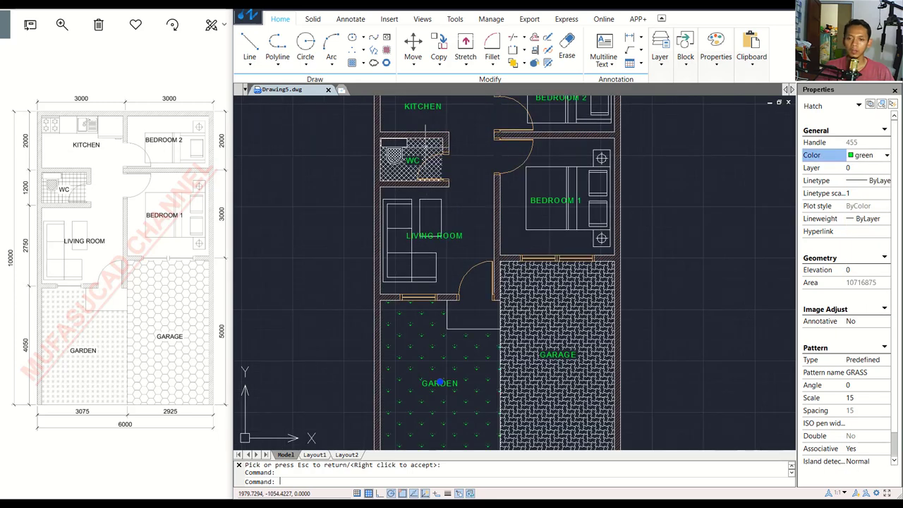
key("Escape")
Step: Change the WC crosshatch colour to cyan and clear the selection
left_click(428, 144)
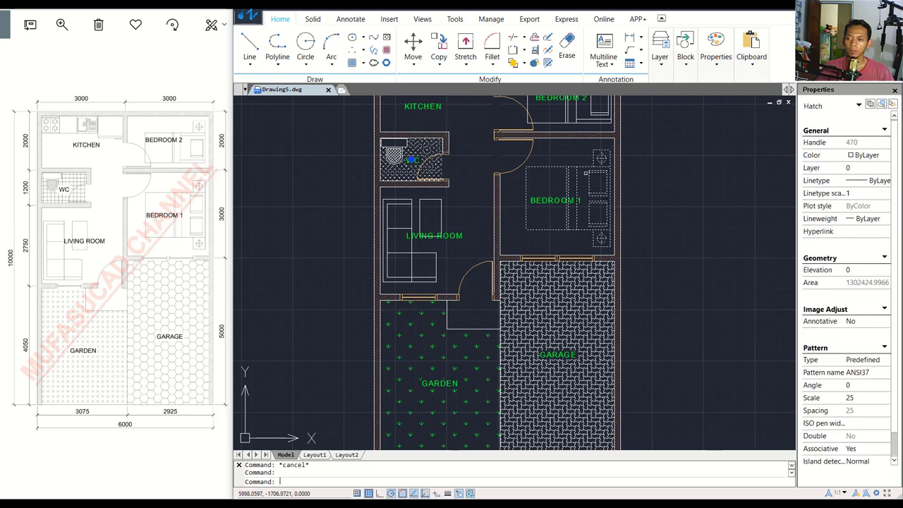
left_click(865, 157)
left_click(866, 158)
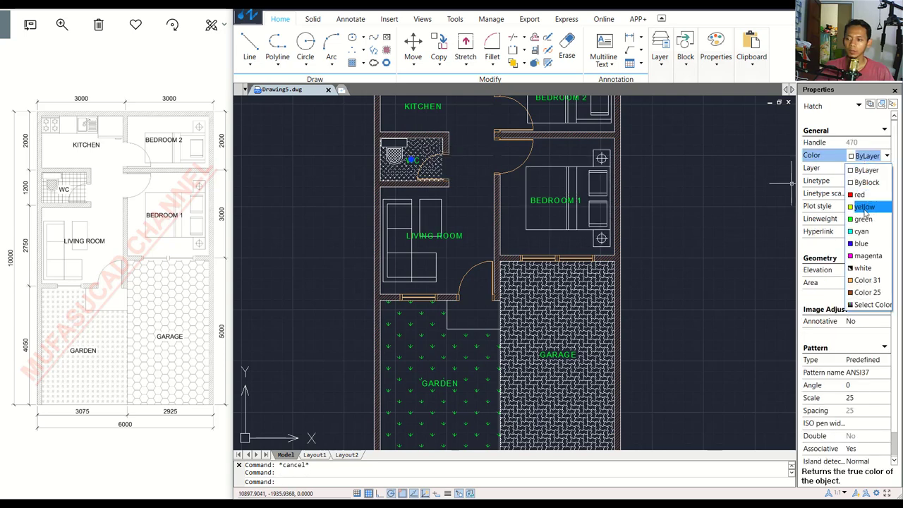
left_click(866, 233)
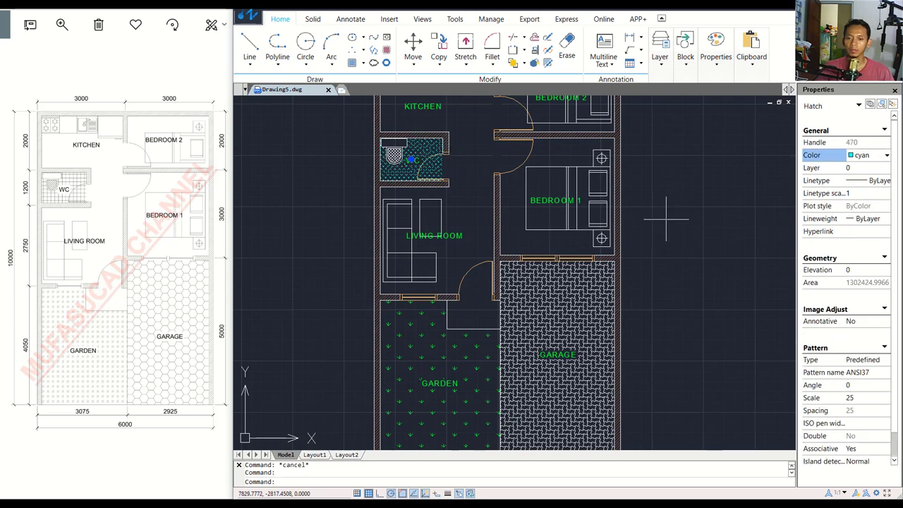
key("Escape")
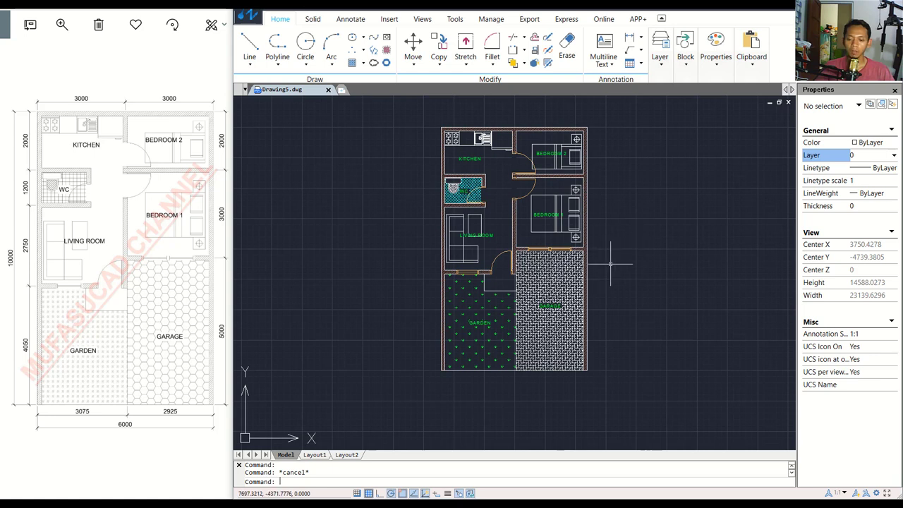
Step: Open DIMSTYLE, modify ISO-25, and set linear dimension precision to 0
type("D")
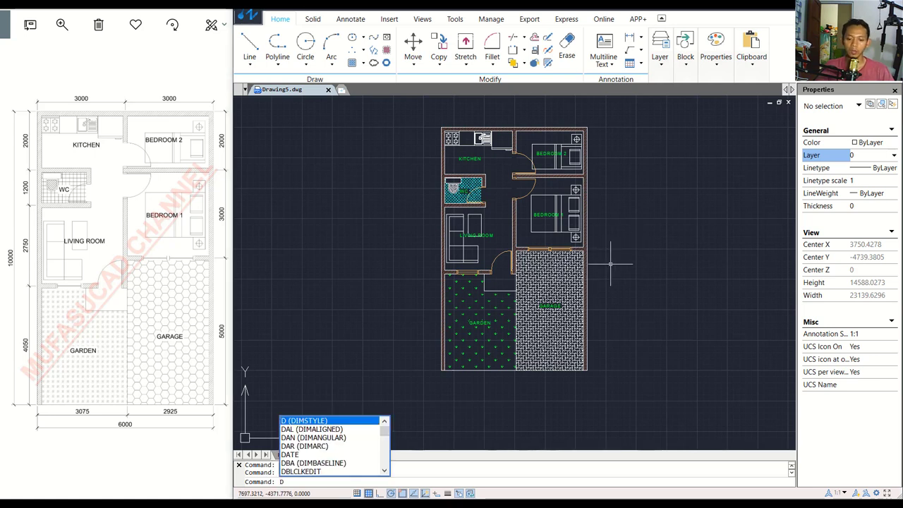
key("Return")
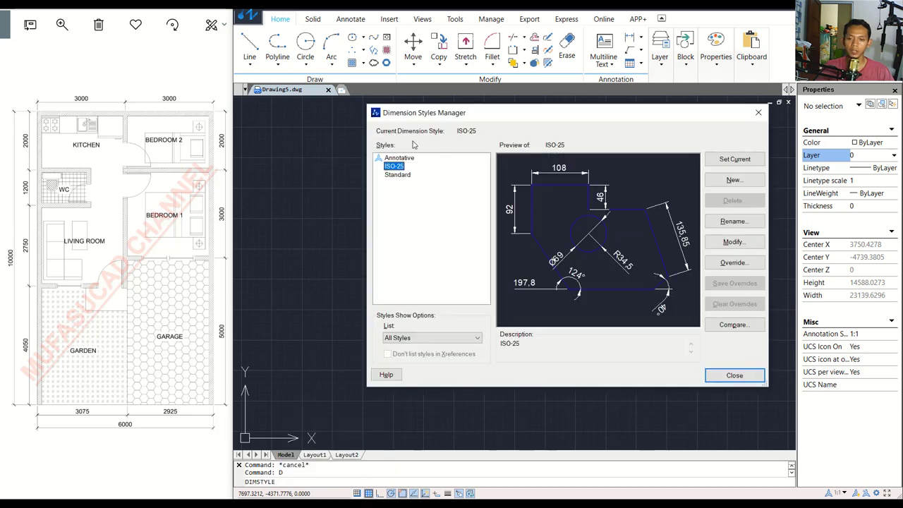
left_click(735, 244)
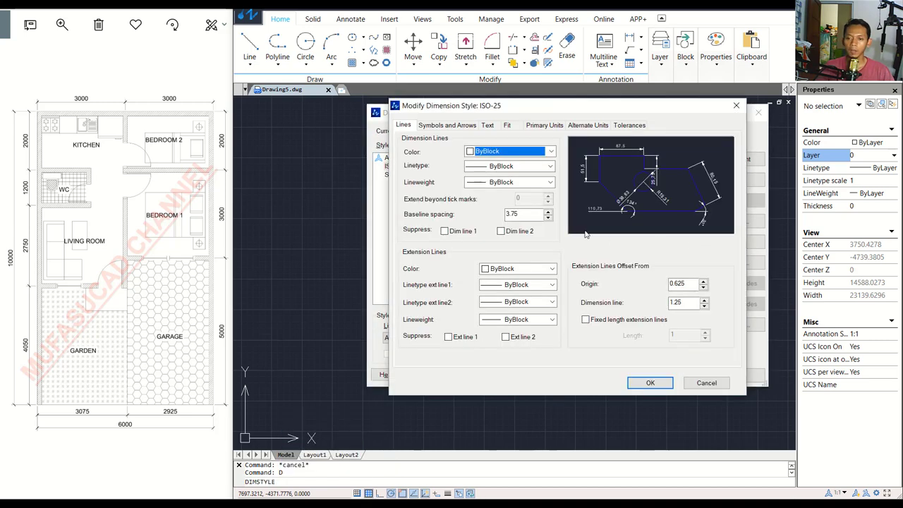
left_click(545, 125)
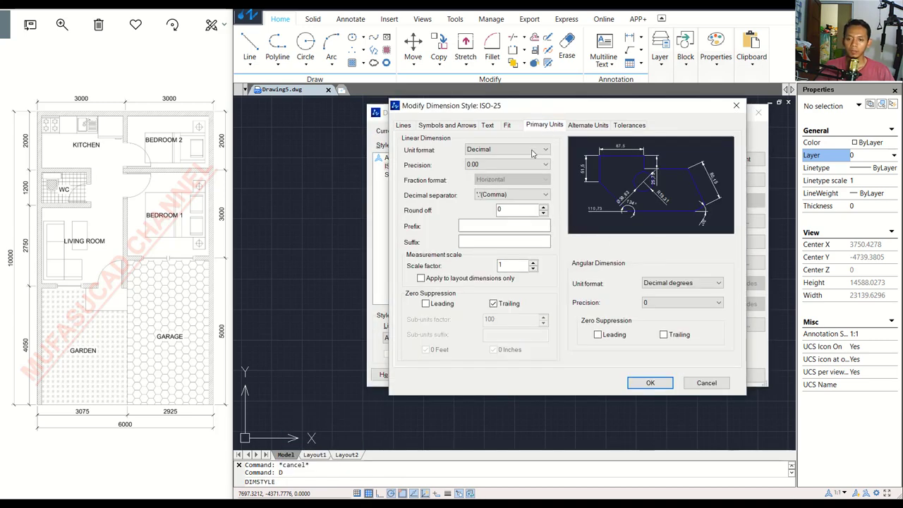
left_click(534, 164)
left_click(520, 179)
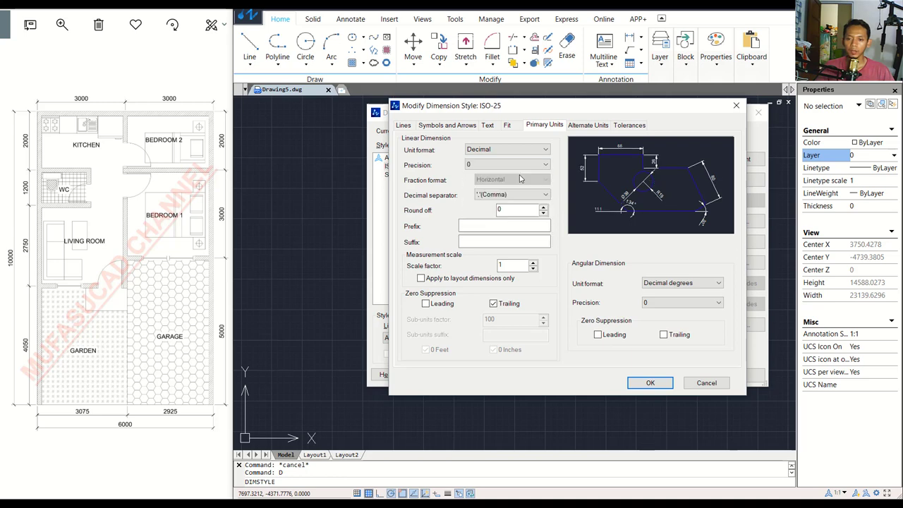
Step: Make the dimension text green, 150 high, with a vertical offset of 50
left_click(507, 126)
left_click(488, 126)
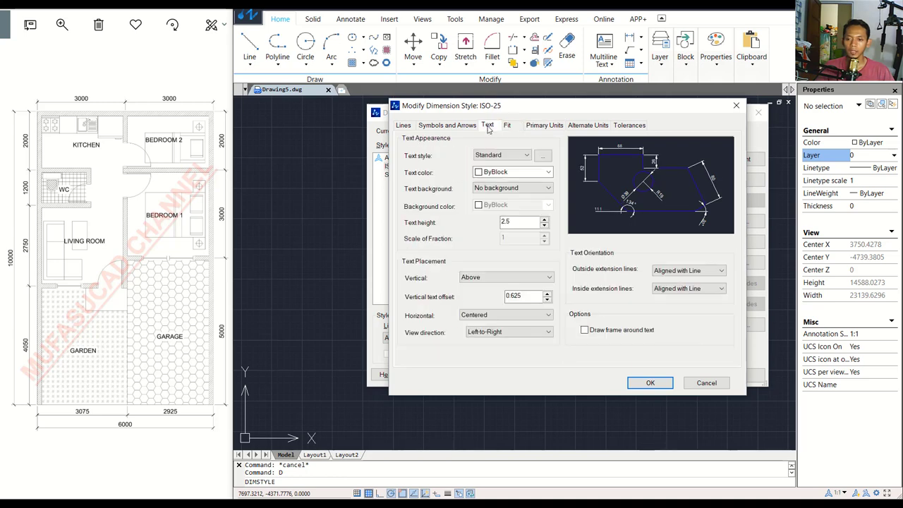
left_click(520, 173)
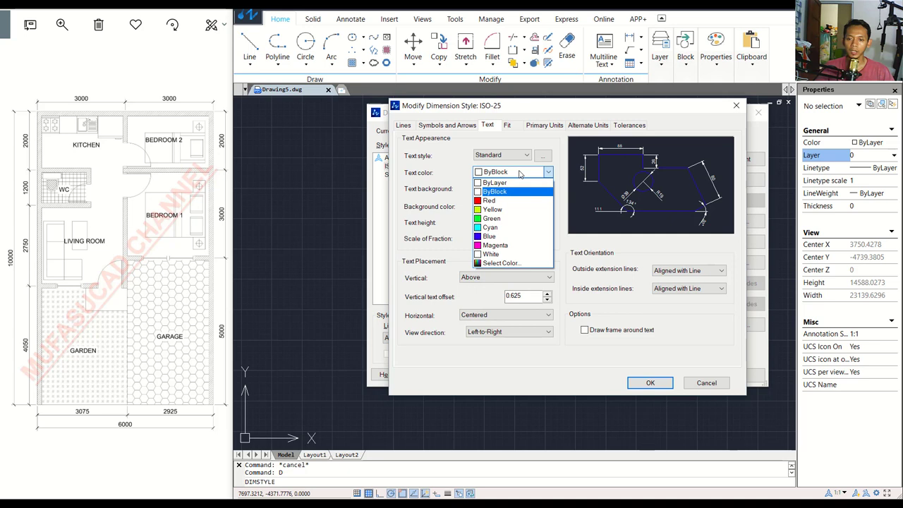
left_click(505, 219)
double_click(527, 224)
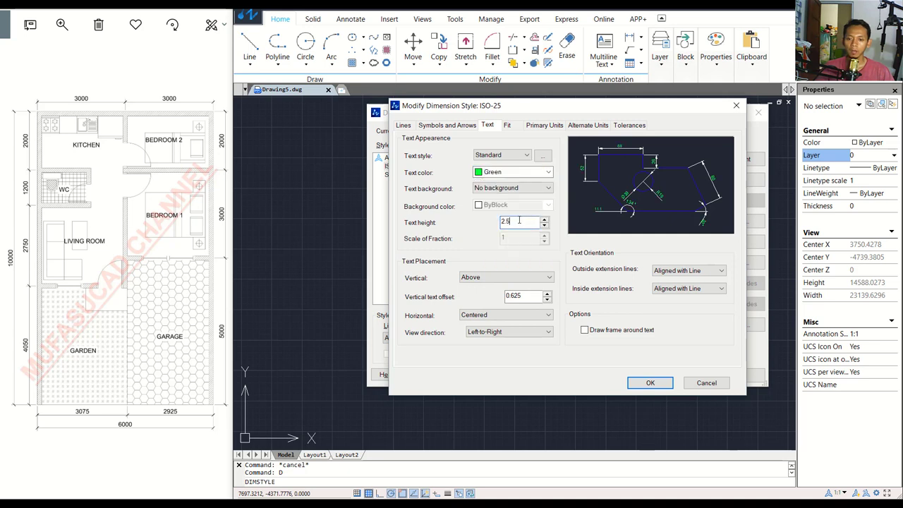
type("150")
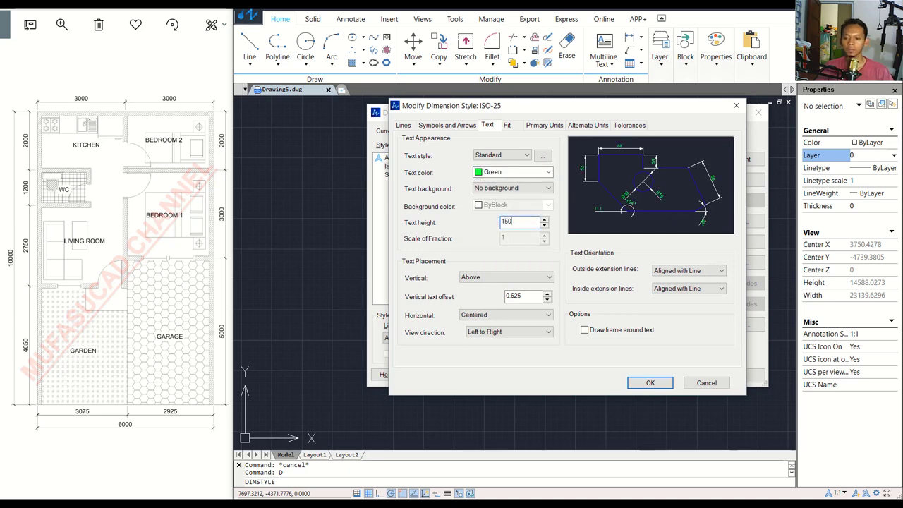
left_click_drag(535, 297, 509, 295)
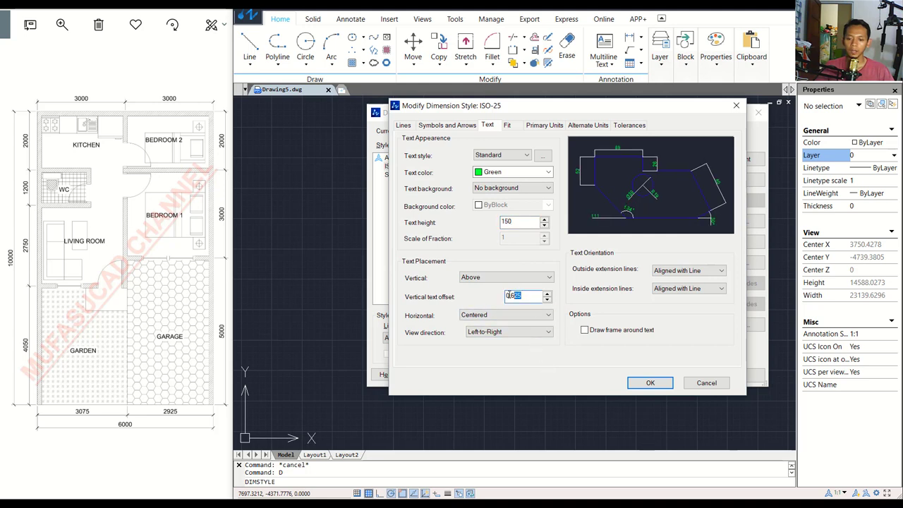
type("50")
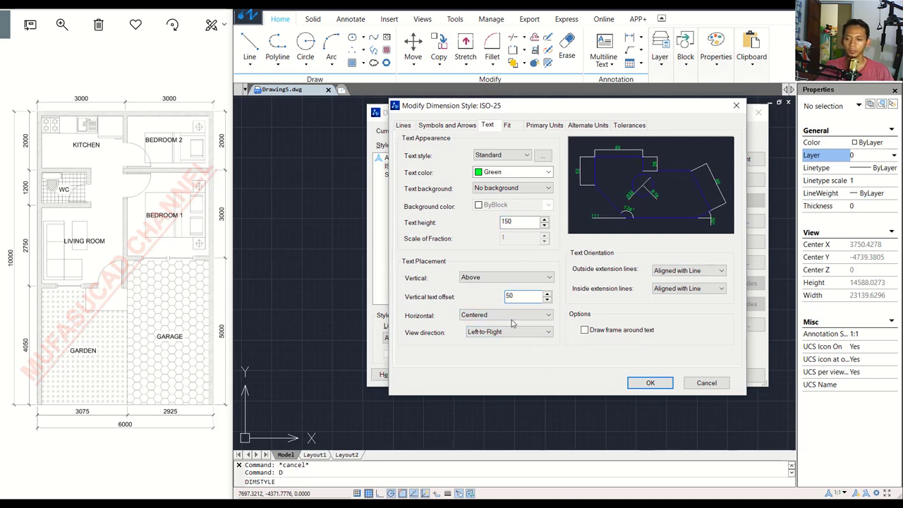
Step: Use Architectural tick arrowheads of size 100, centre mark size 30 and break size 200
left_click(457, 126)
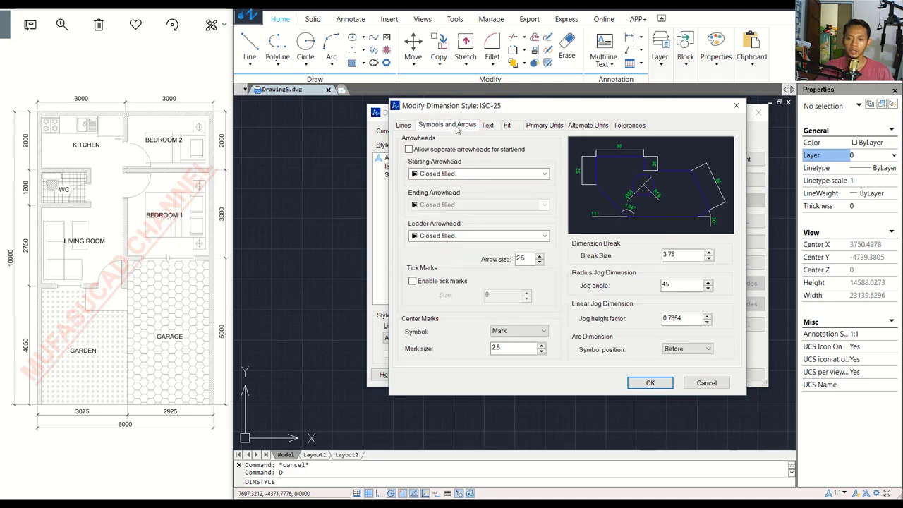
left_click(464, 175)
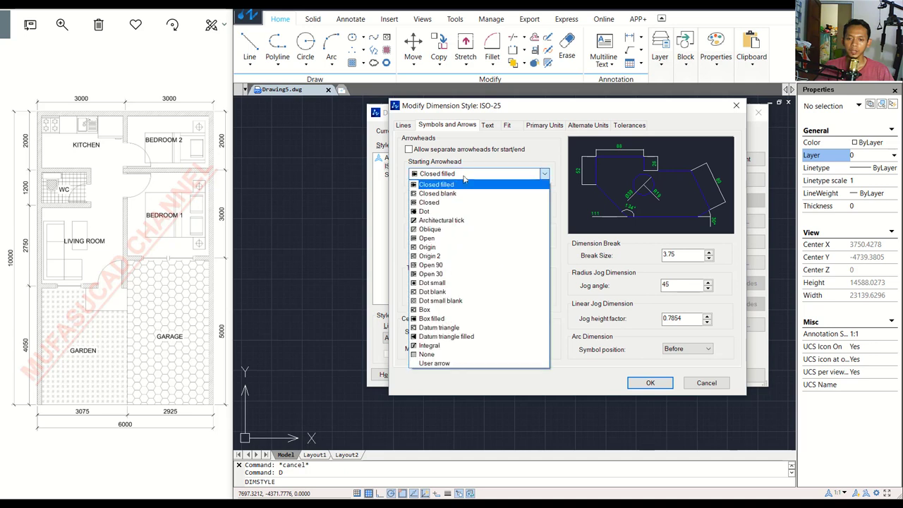
left_click(457, 221)
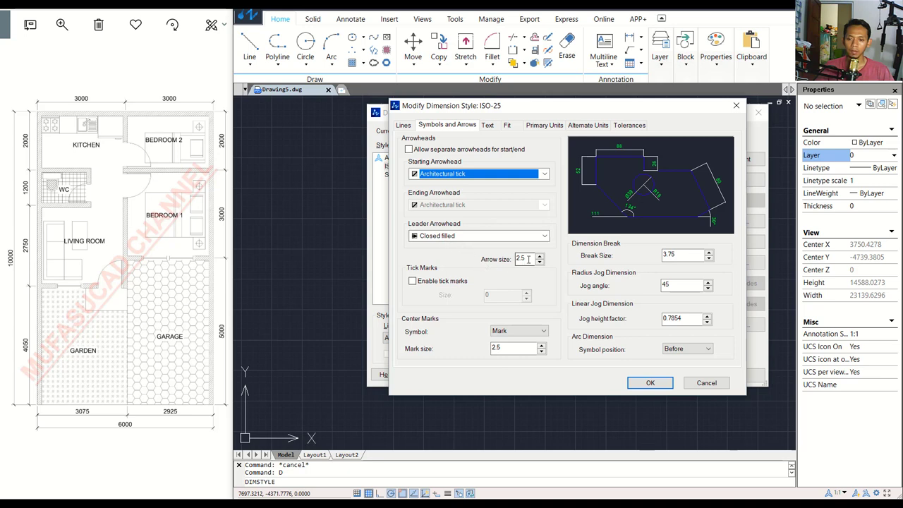
left_click_drag(528, 259, 509, 259)
type("100")
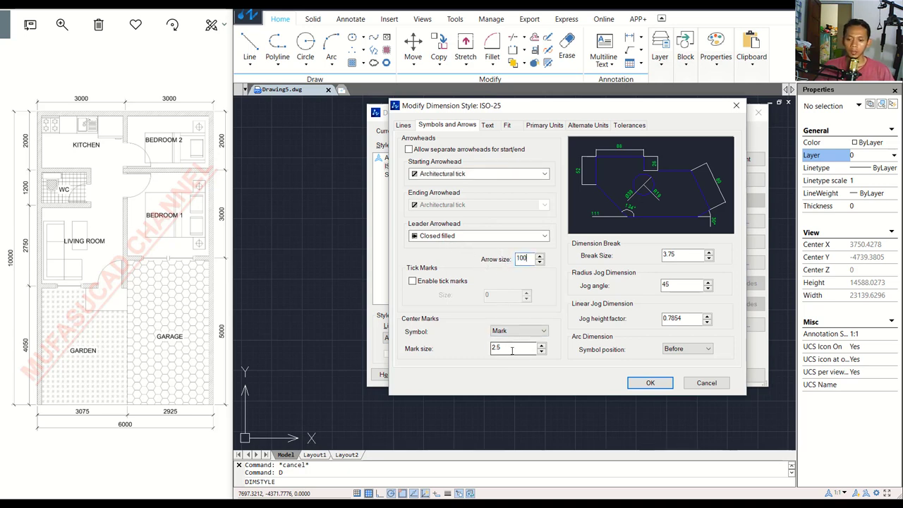
left_click_drag(512, 349, 488, 348)
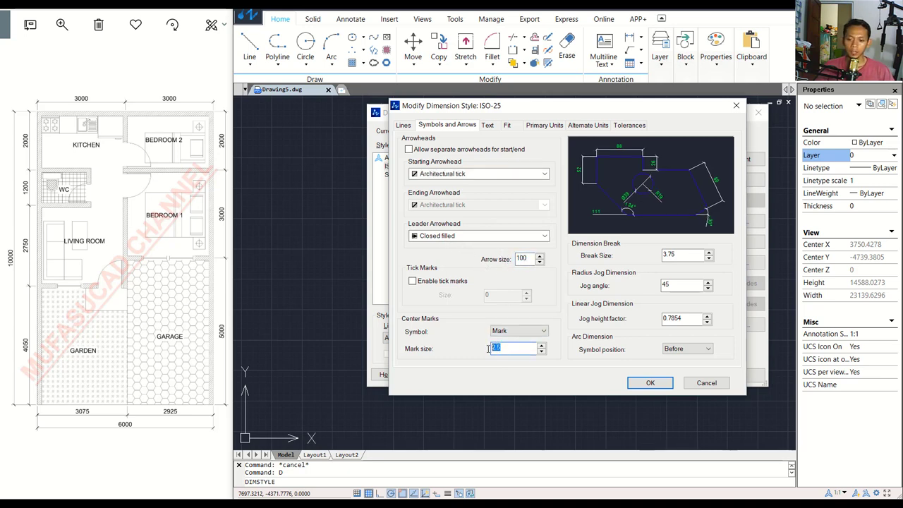
type("30")
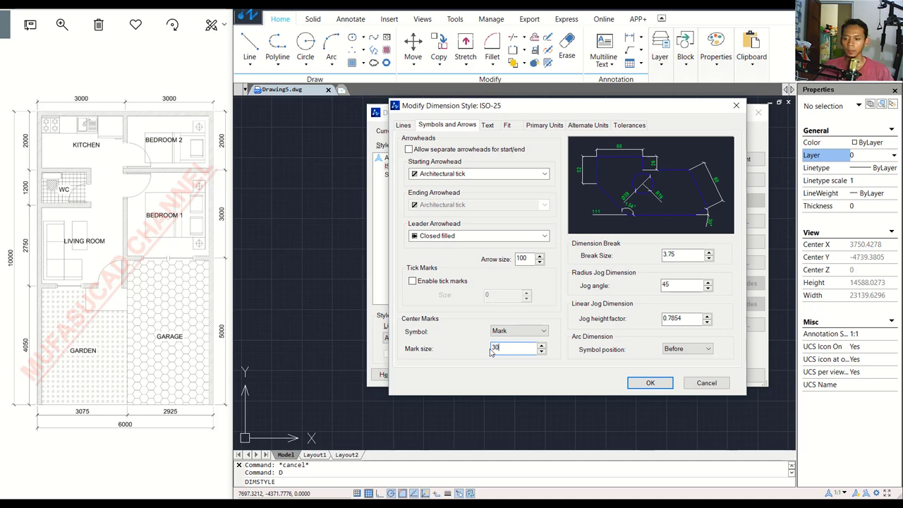
left_click_drag(690, 254, 645, 260)
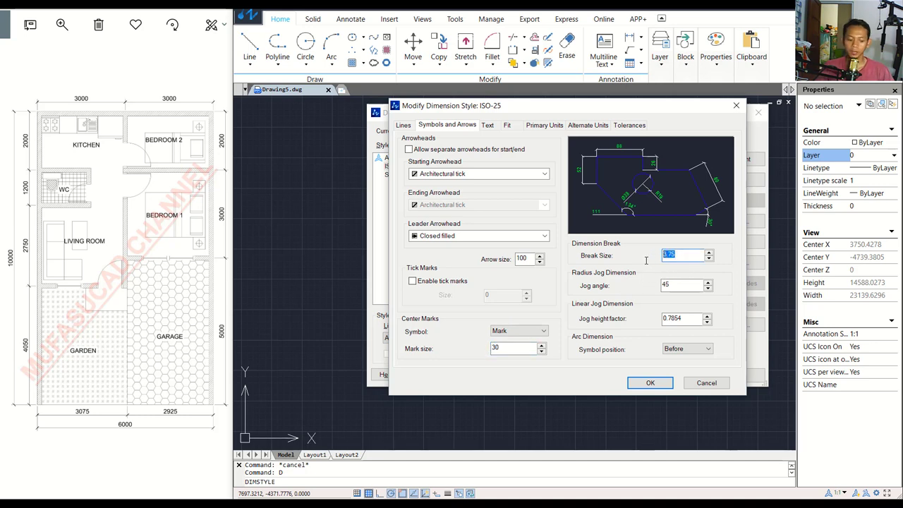
type("200")
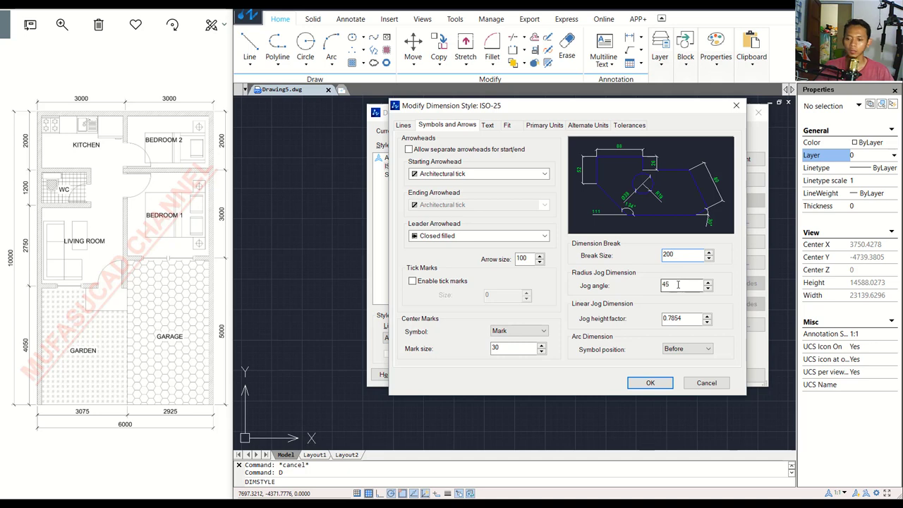
left_click_drag(674, 285, 658, 286)
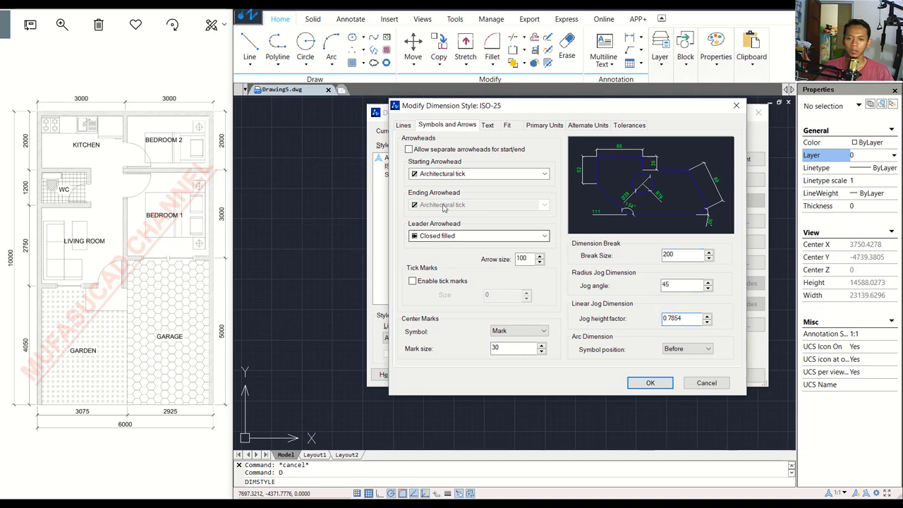
left_click(403, 125)
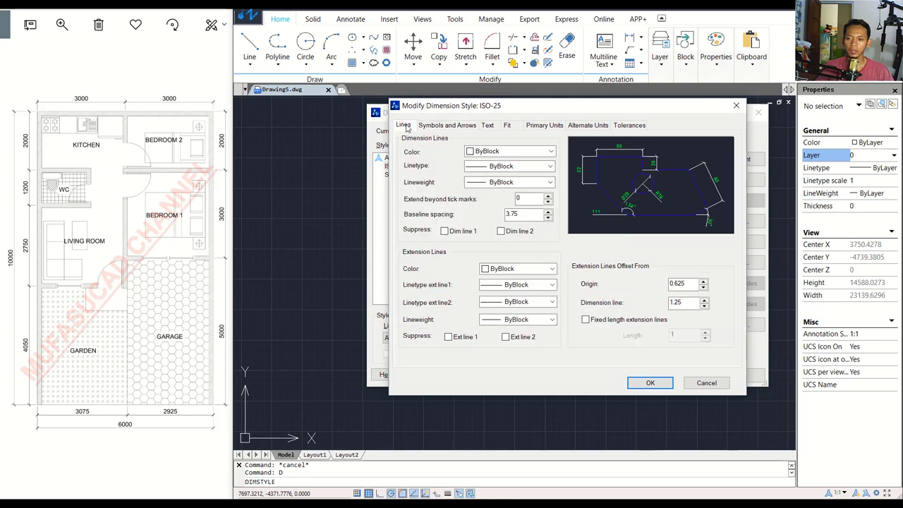
Step: Make dimension and extension lines red, baseline spacing 200, extension offsets 50 and 100
left_click(498, 154)
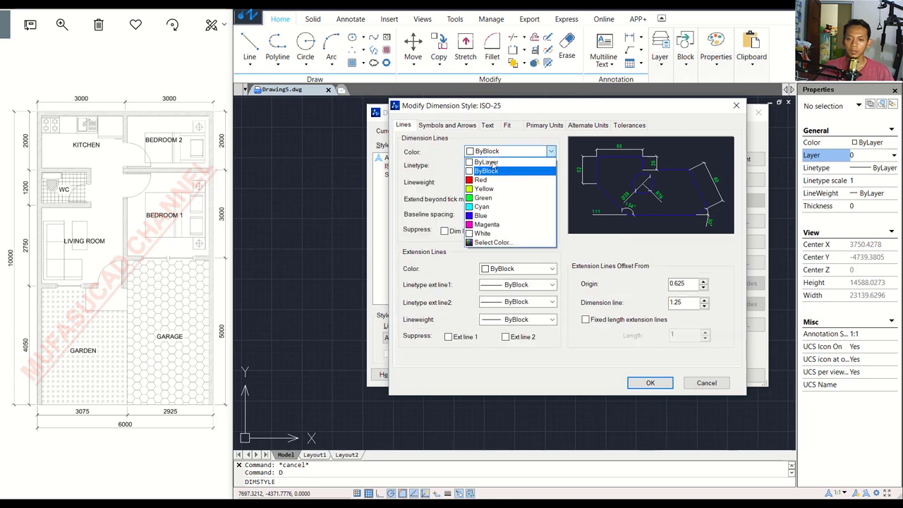
left_click(487, 182)
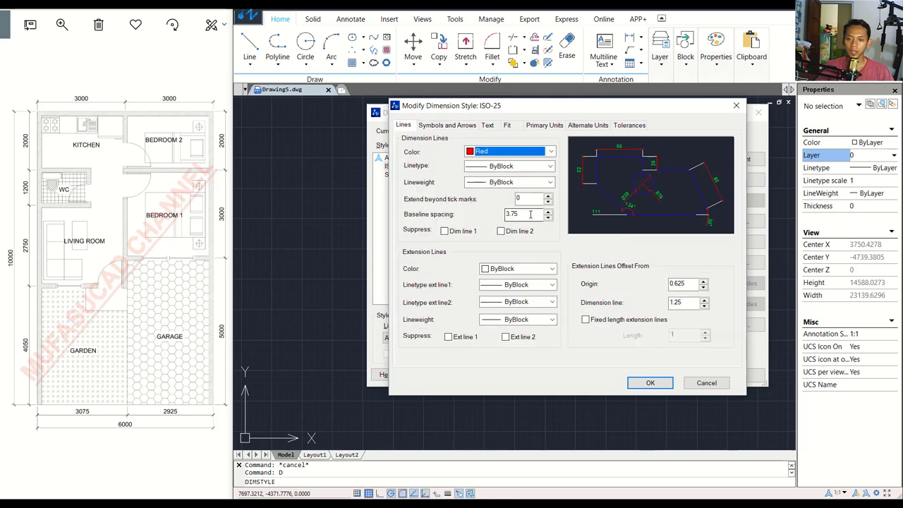
left_click_drag(530, 214, 506, 216)
type("200")
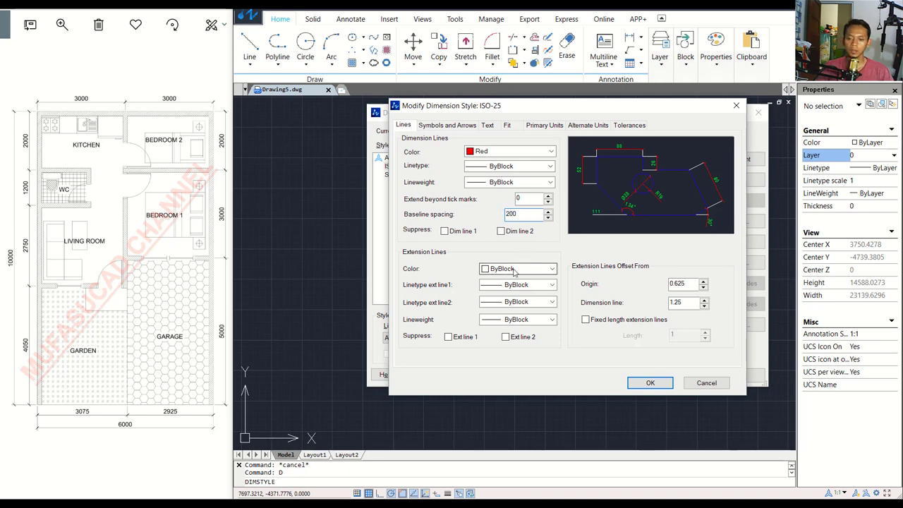
left_click(518, 269)
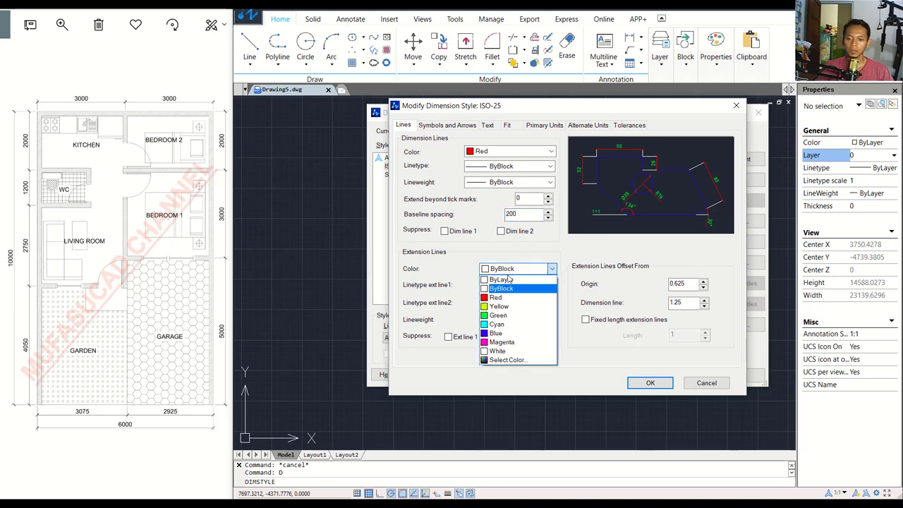
left_click(506, 292)
mouse_move(685, 283)
left_mouse_down()
mouse_move(661, 285)
mouse_move(668, 304)
left_mouse_up()
type("50")
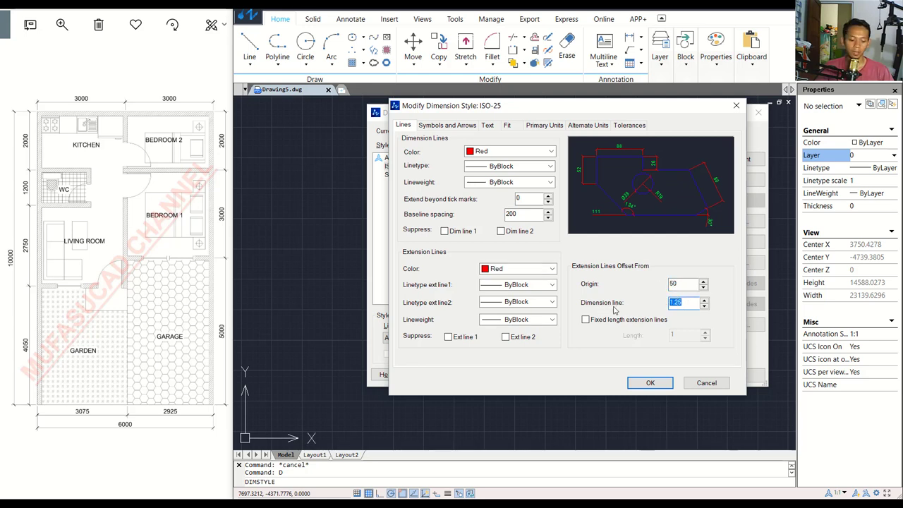
type("100")
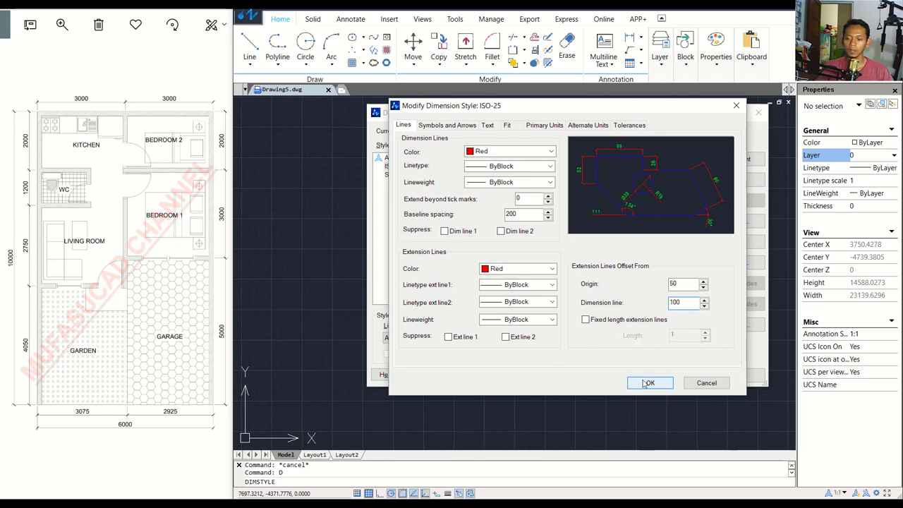
Step: Accept the ISO-25 style changes and close the Dimension Style Manager
left_click(650, 383)
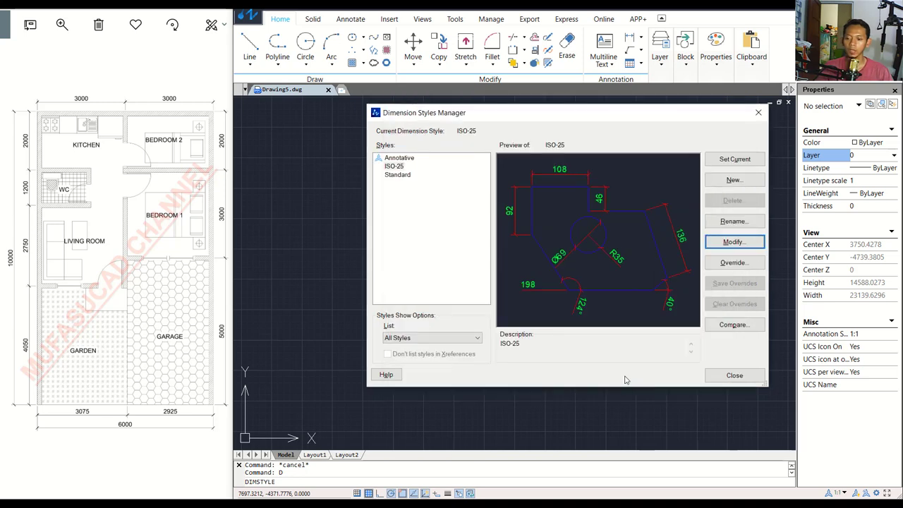
left_click(732, 374)
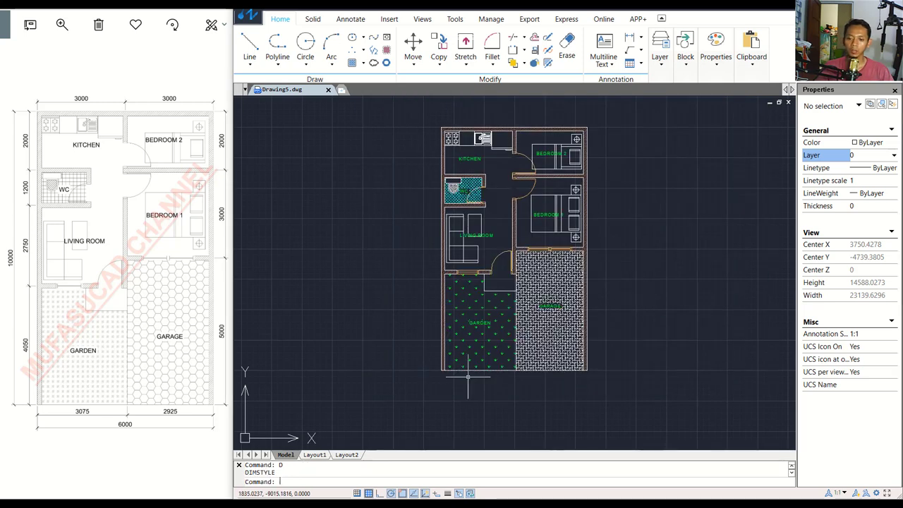
scroll(467, 376, "up", 3)
type("DIML")
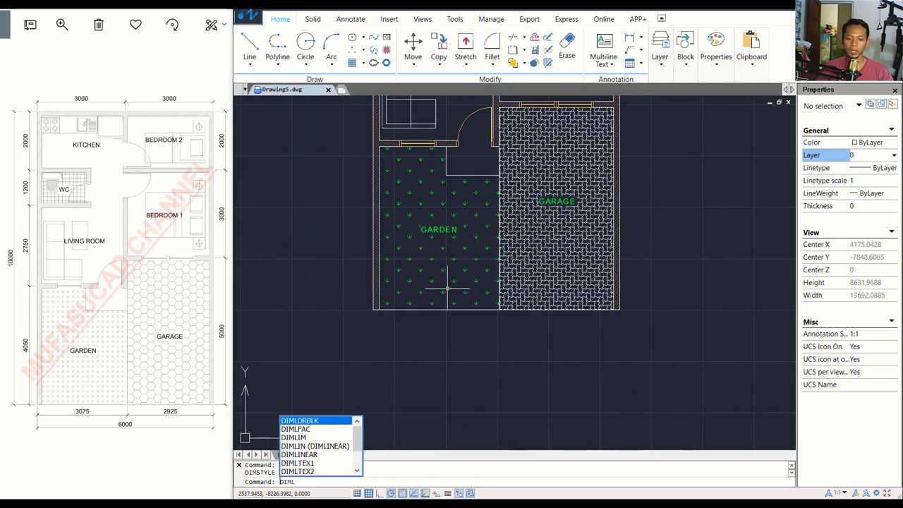
Step: Dimension the garden (3075) and garage (2925) in one line below the plan
left_click(299, 455)
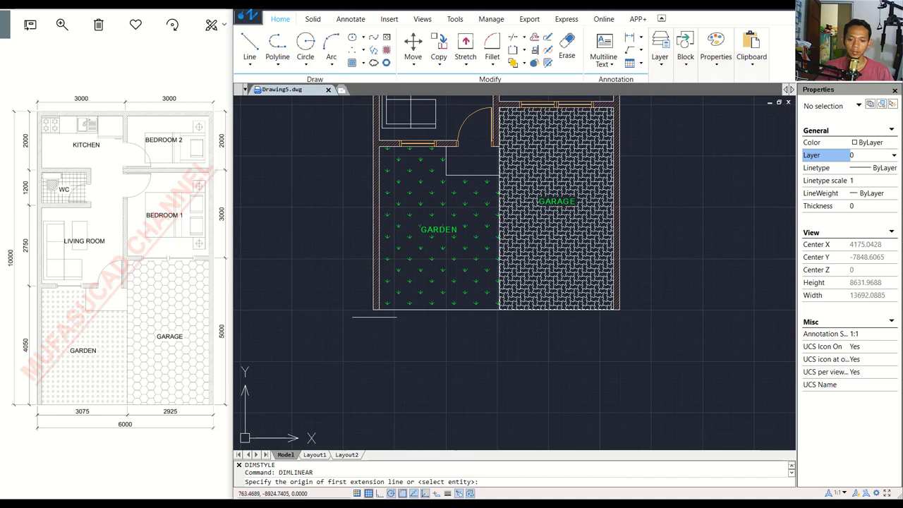
scroll(367, 314, "up", 3)
left_click(381, 307)
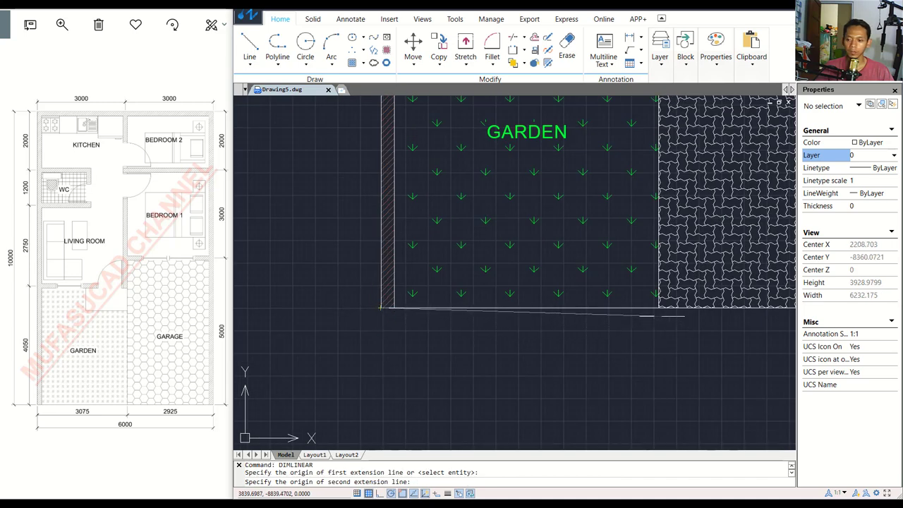
left_click(658, 308)
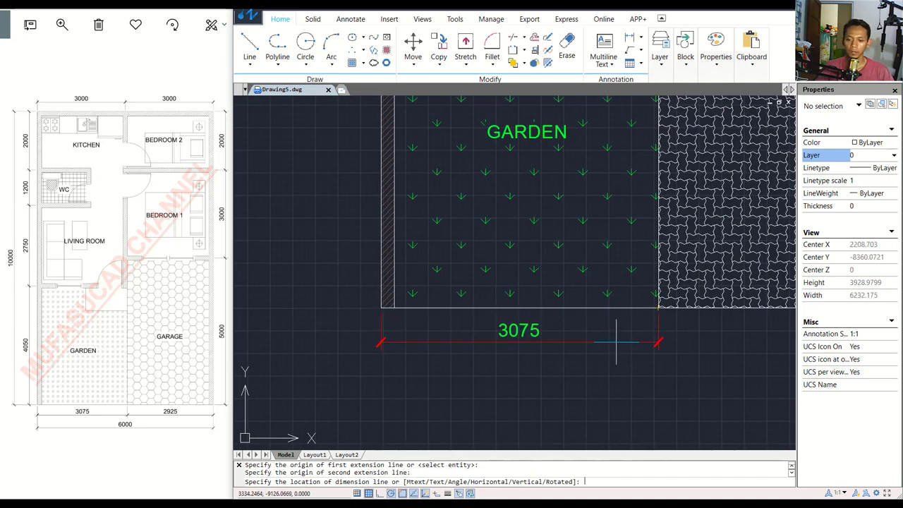
scroll(599, 296, "down", 2)
scroll(544, 332, "up", 3)
left_click(544, 333)
key("Return")
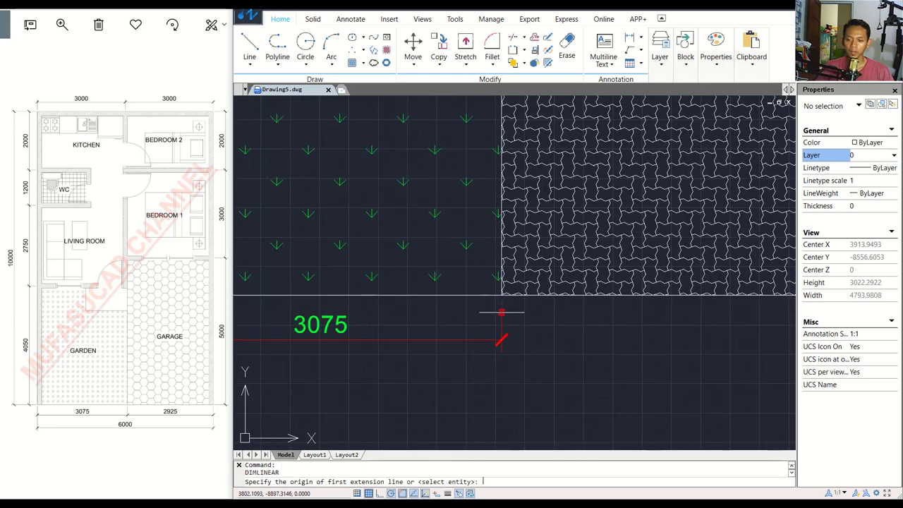
left_click(501, 295)
scroll(520, 298, "down", 1)
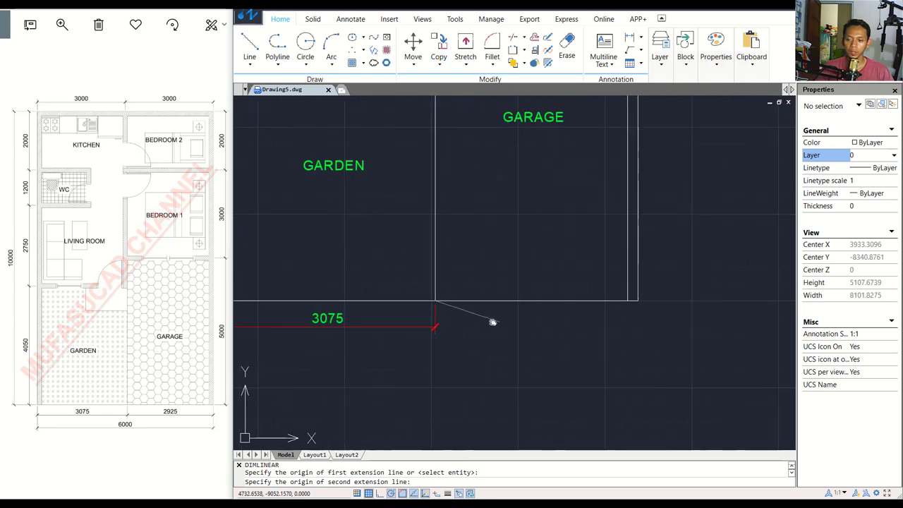
scroll(674, 285, "up", 1)
left_click(672, 286)
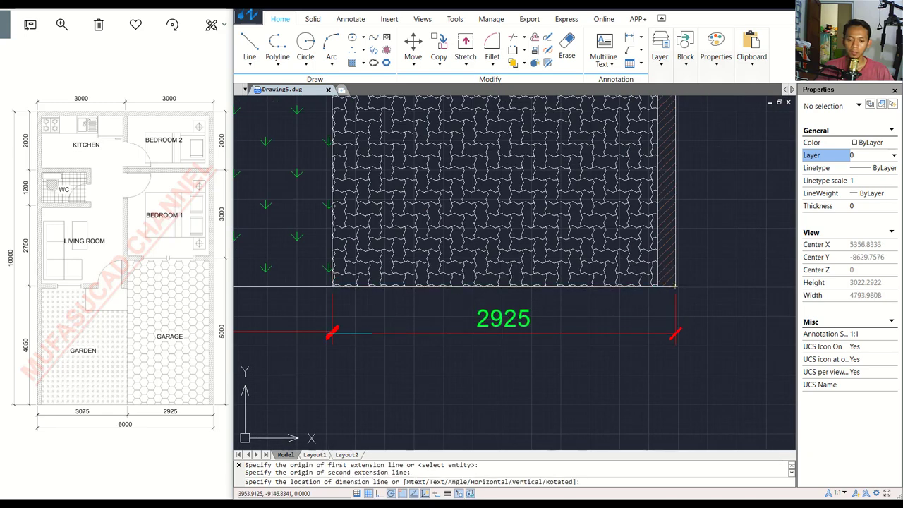
left_click(675, 331)
Step: Add the overall 6000 dimension beneath the 3075/2925 chain
key("Return")
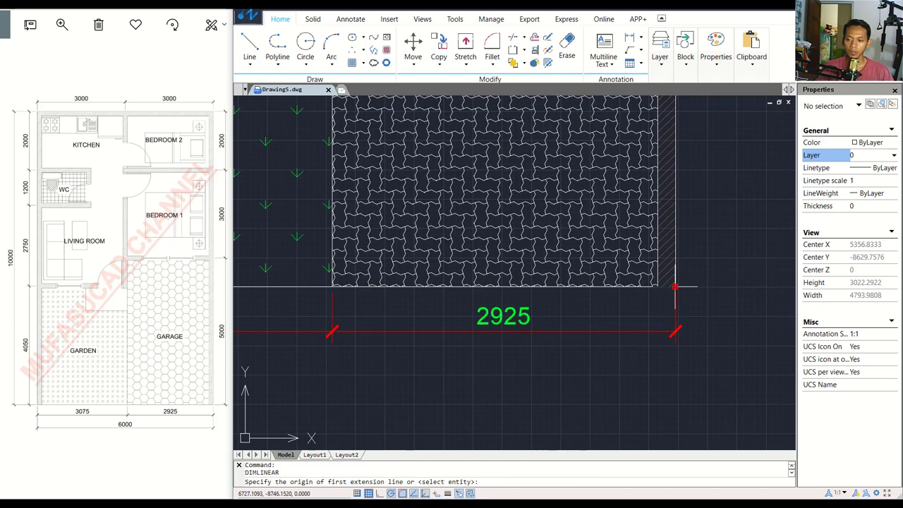
left_click(675, 286)
scroll(675, 287, "down", 3)
scroll(428, 302, "up", 2)
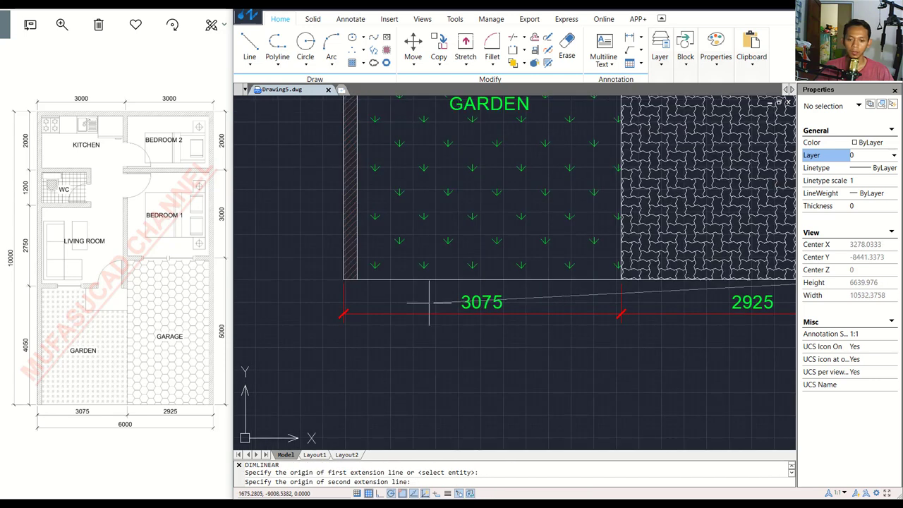
left_click(342, 279)
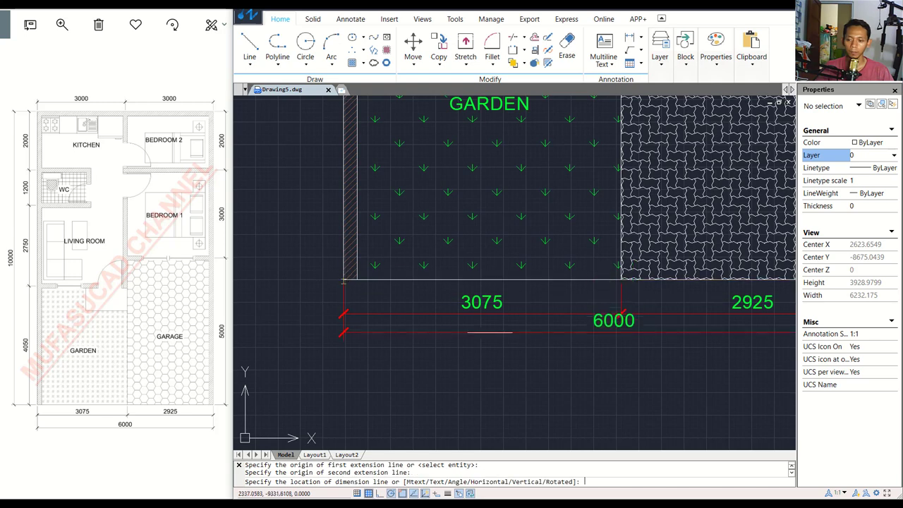
left_click(512, 351)
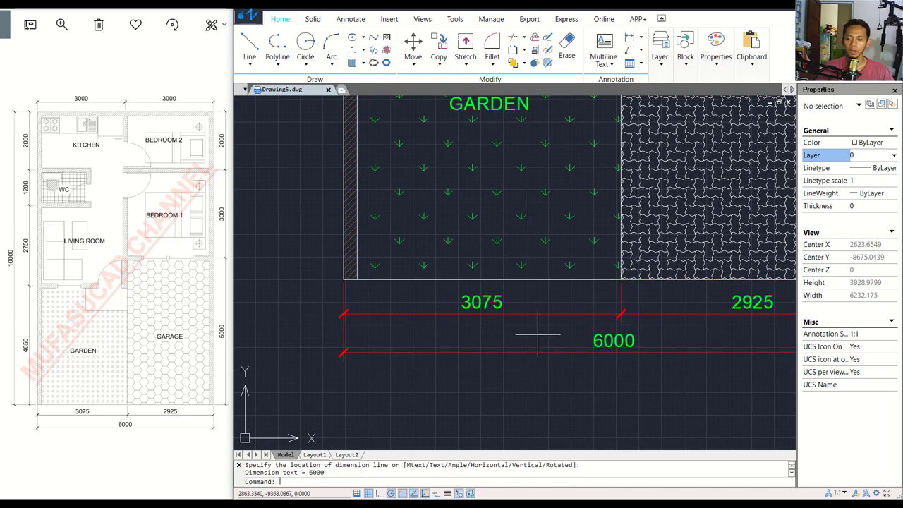
scroll(550, 332, "down", 3)
scroll(581, 332, "up", 1)
scroll(580, 332, "up", 2)
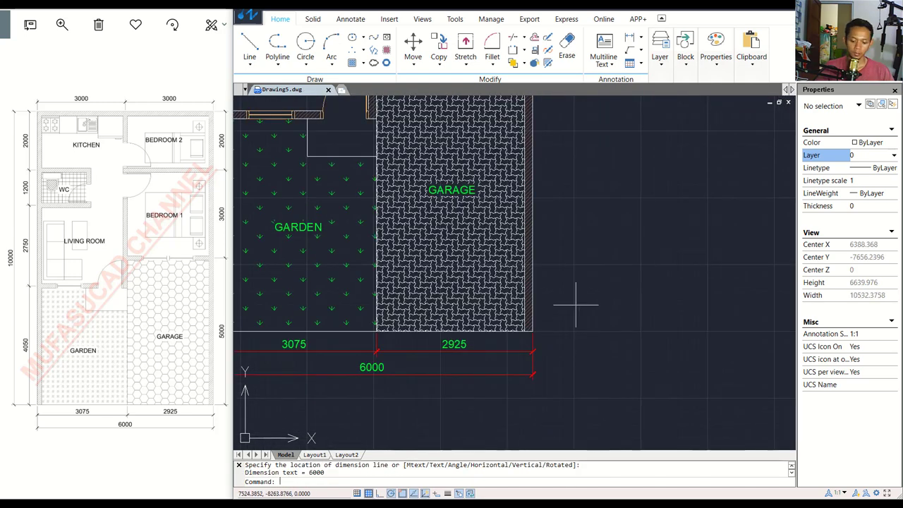
scroll(576, 303, "up", 2)
key("Return")
scroll(494, 322, "up", 2)
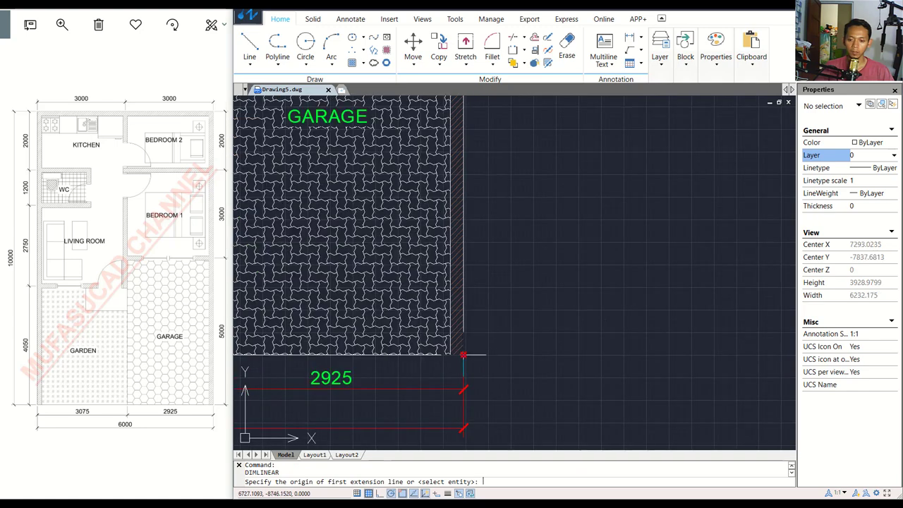
Step: Add the vertical 5000 dimension beside the garage, snapping to a wall midpoint
left_click(463, 353)
scroll(463, 353, "down", 4)
scroll(481, 228, "up", 4)
scroll(482, 228, "up", 3)
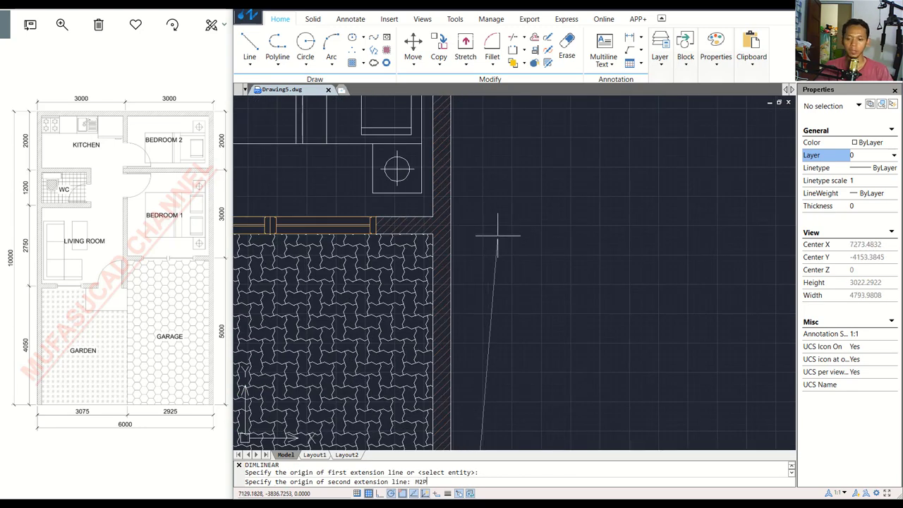
key("Return")
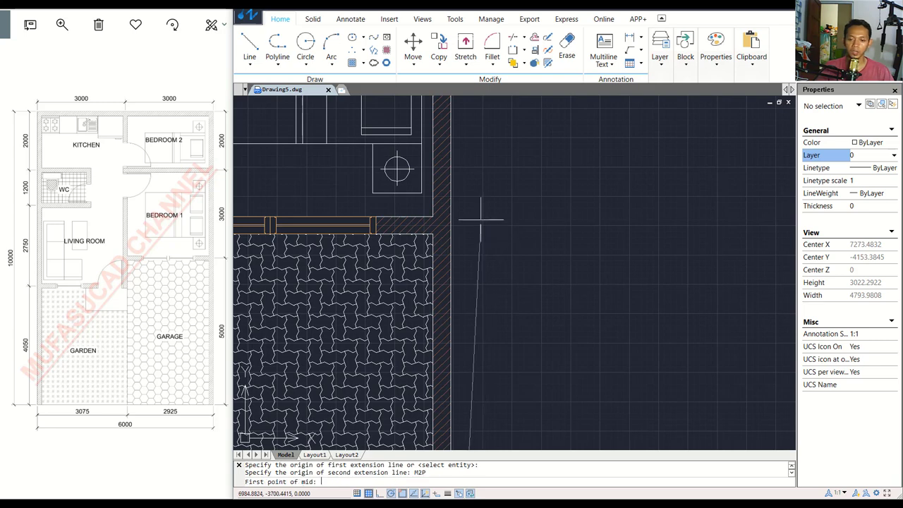
scroll(488, 226, "up", 1)
left_click(402, 220)
scroll(402, 220, "up", 1)
scroll(402, 220, "up", 1)
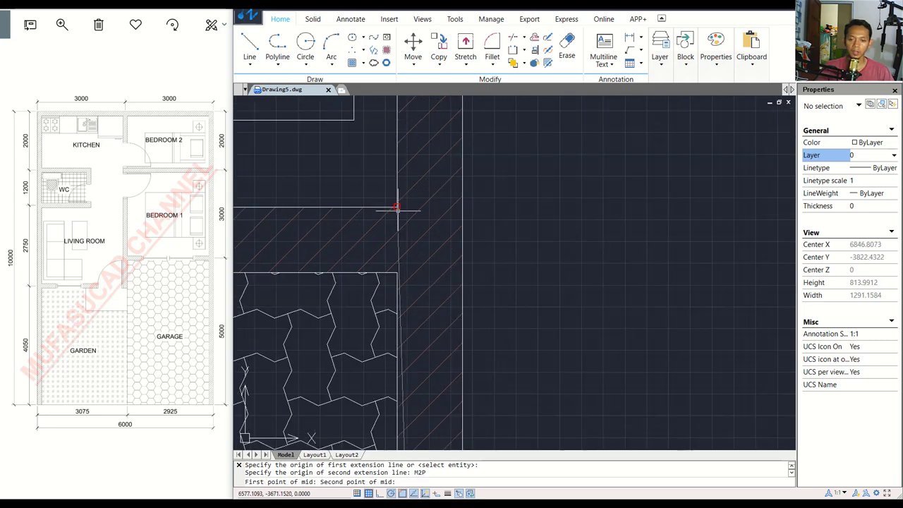
left_click(399, 211)
scroll(531, 251, "down", 2)
scroll(536, 275, "down", 1)
middle_click_drag(536, 275, 444, 145)
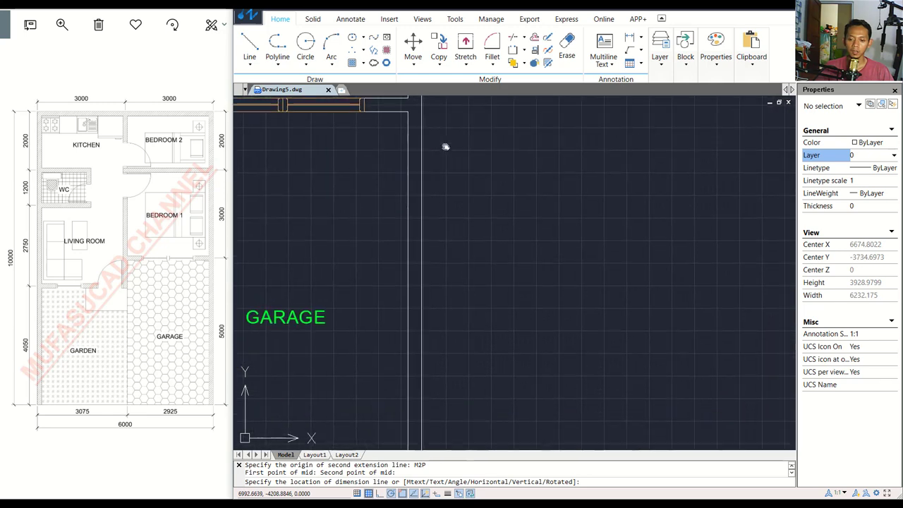
scroll(444, 148, "down", 4)
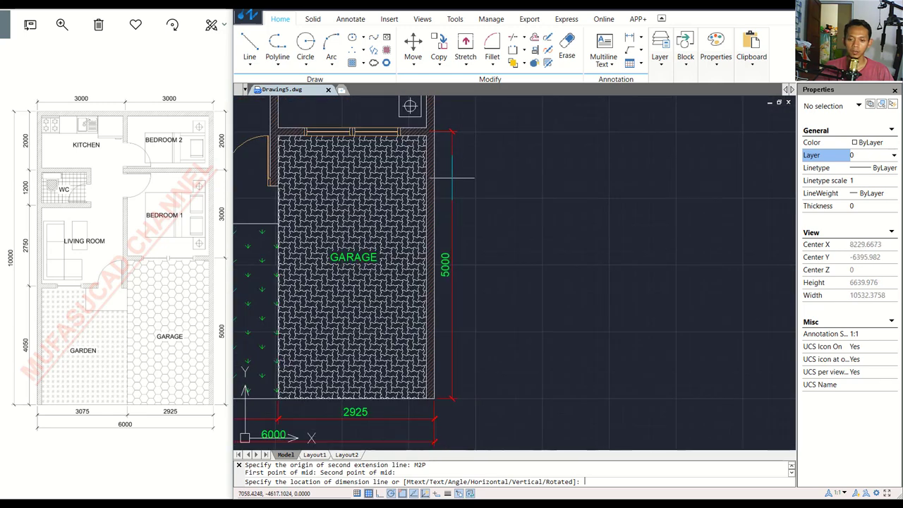
left_click(452, 179)
scroll(399, 209, "up", 2)
scroll(448, 230, "up", 1)
Step: Add the vertical 3000 dimension beside Bedroom 1 using midpoint snapping
key("Return")
scroll(412, 240, "up", 1)
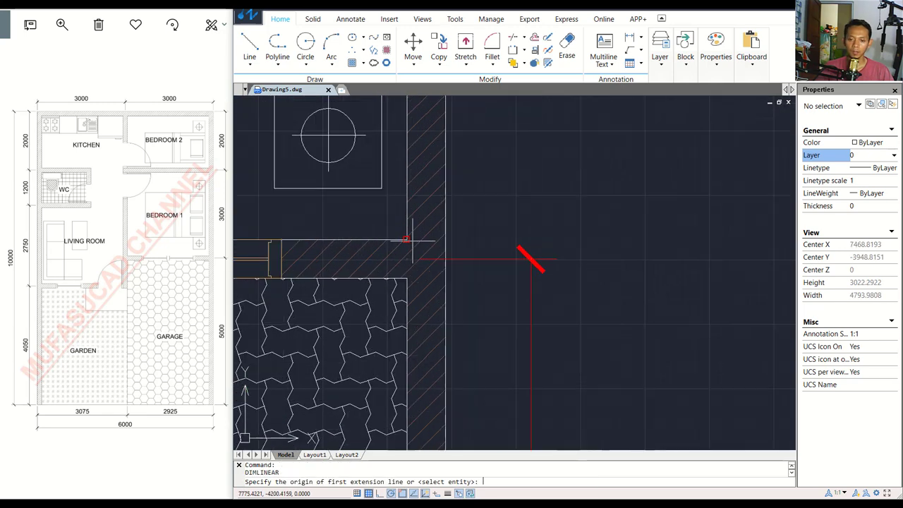
left_click(407, 260)
scroll(433, 246, "down", 4)
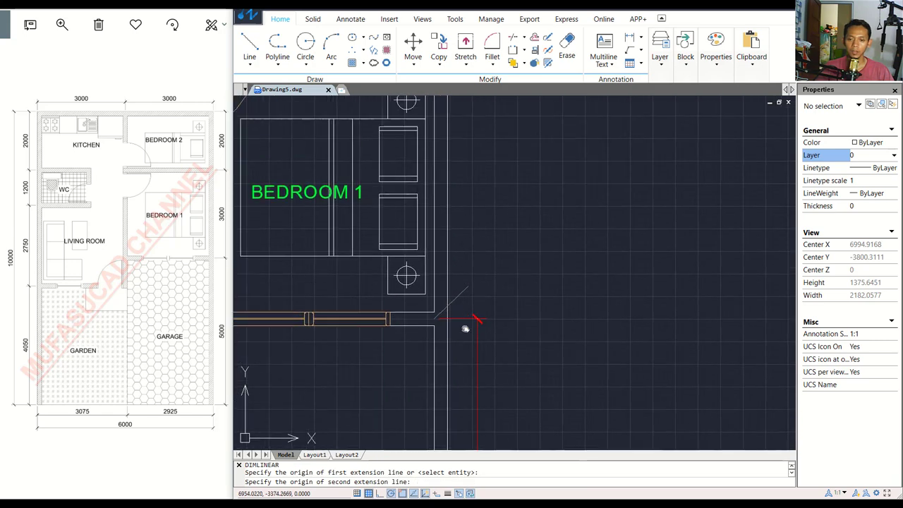
middle_click_drag(451, 99, 449, 229)
scroll(448, 229, "up", 2)
type("M2P")
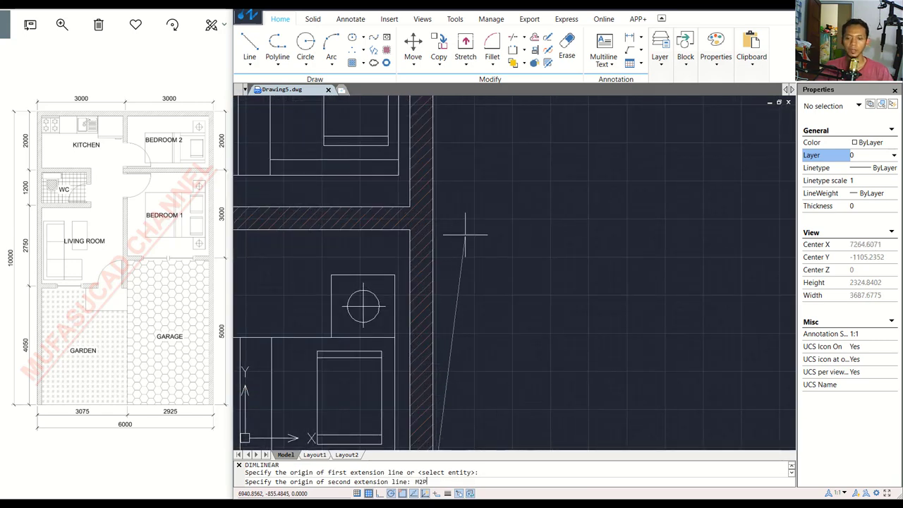
key("Return")
scroll(465, 234, "up", 2)
scroll(416, 226, "up", 2)
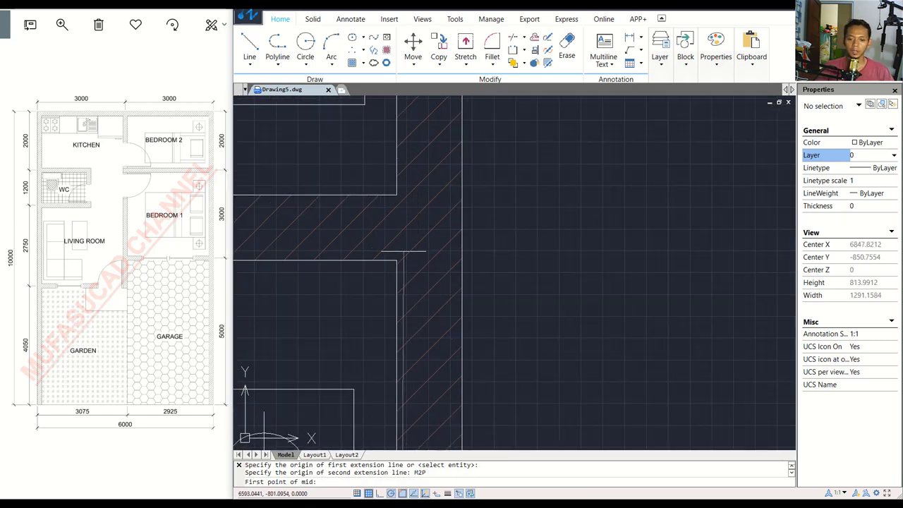
left_click(397, 260)
left_click(397, 194)
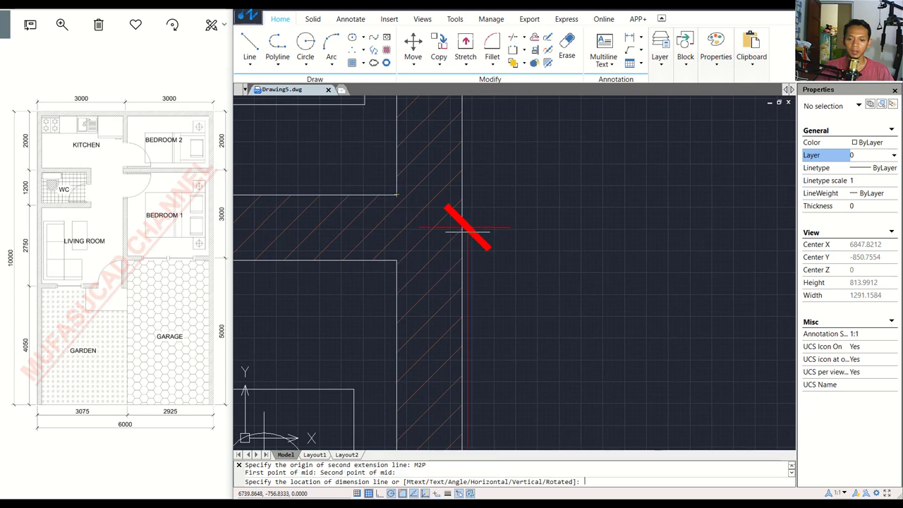
scroll(494, 240, "down", 4)
scroll(539, 317, "down", 3)
middle_click_drag(538, 317, 432, 137)
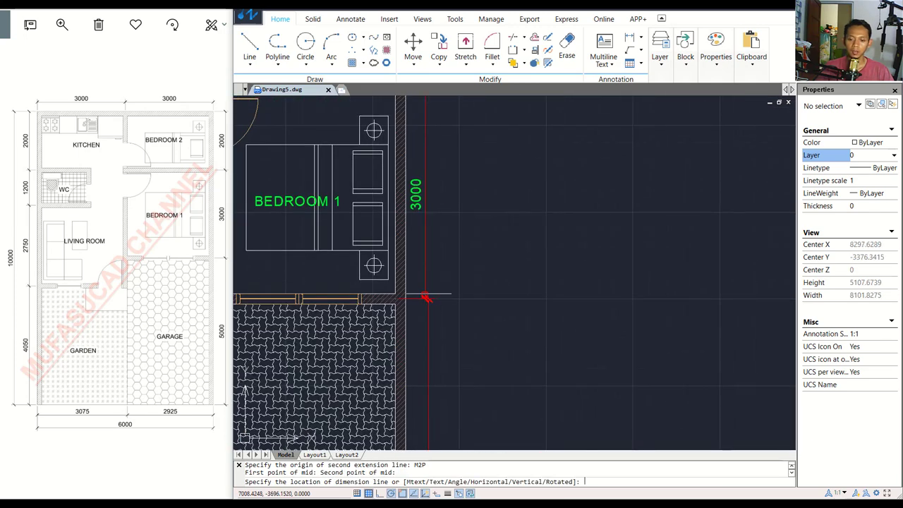
left_click(428, 298)
scroll(467, 182, "down", 1)
scroll(467, 181, "down", 2)
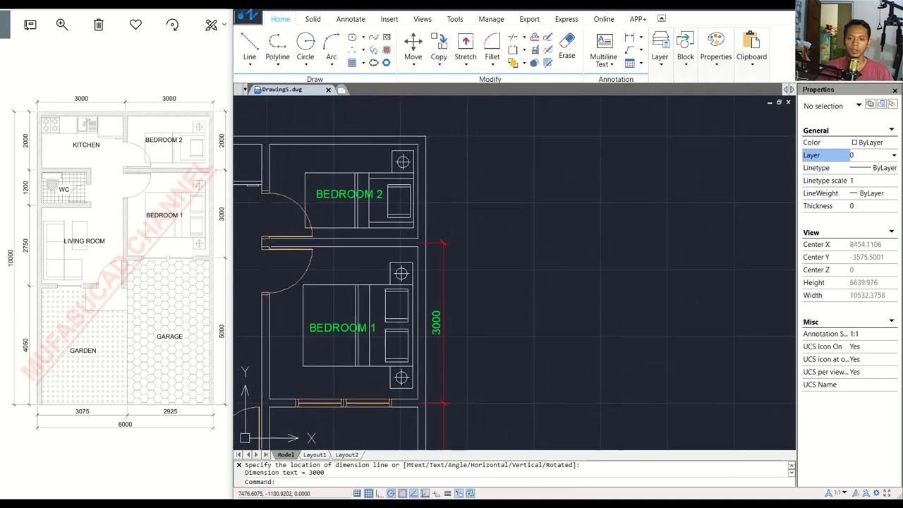
scroll(416, 279, "up", 4)
Step: Add the vertical 2000 dimension beside Bedroom 2
key("Return")
scroll(416, 278, "up", 4)
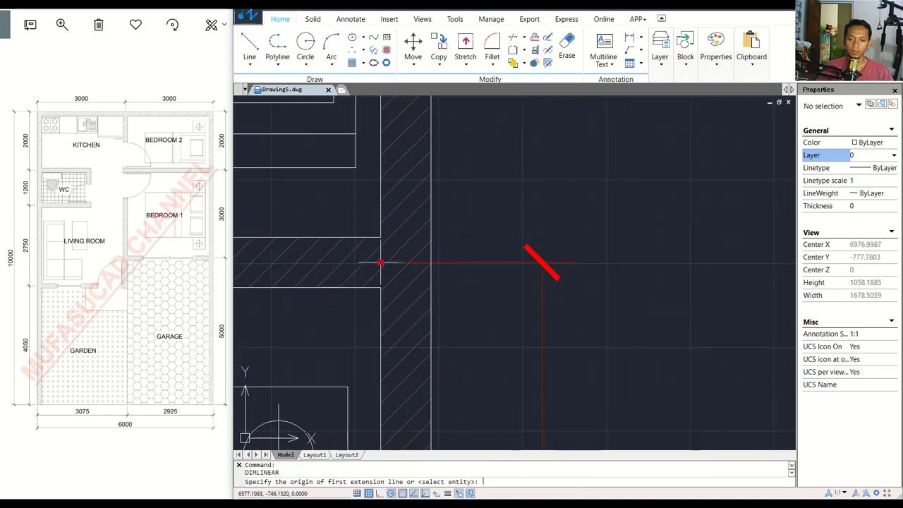
left_click(381, 263)
scroll(381, 262, "down", 4)
middle_click_drag(437, 141, 437, 273)
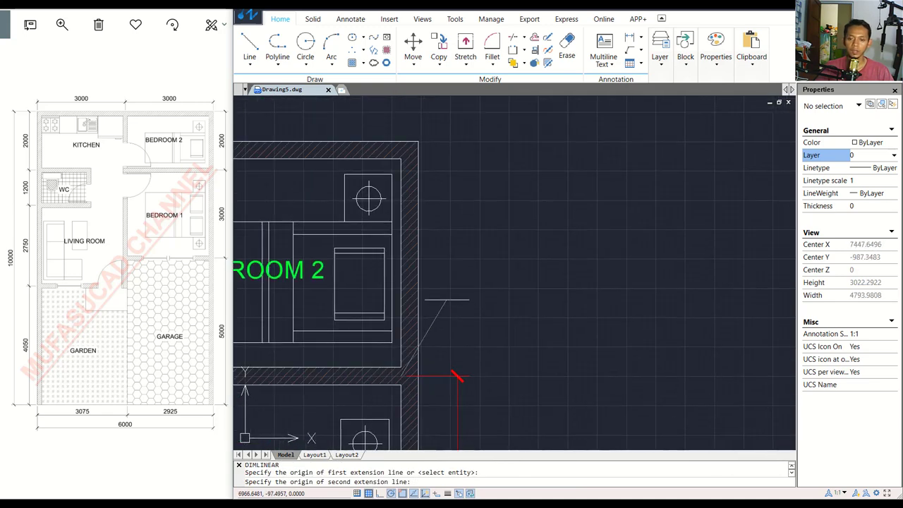
left_click(418, 141)
left_click(460, 373)
scroll(492, 287, "down", 2)
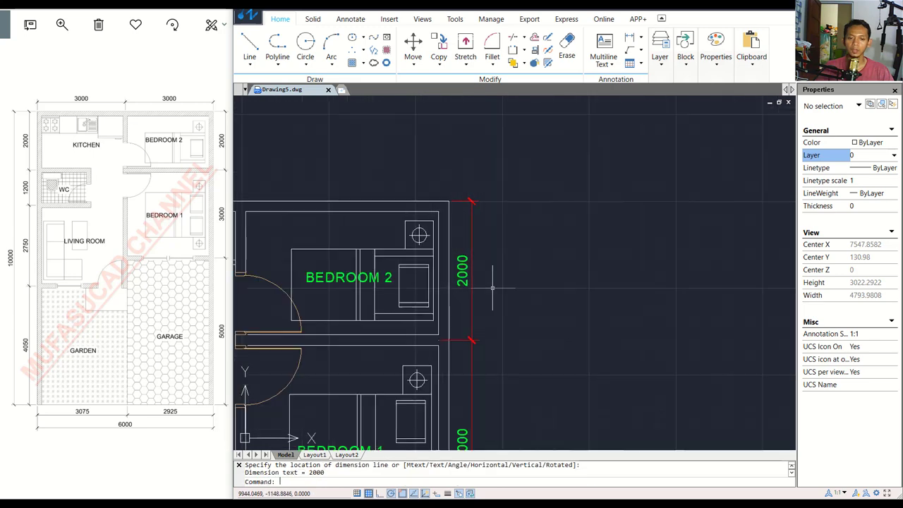
middle_click_drag(492, 287, 642, 332)
Step: Place a 3000 dimension above Bedroom 2 using the M2P midpoint snap
key("Return")
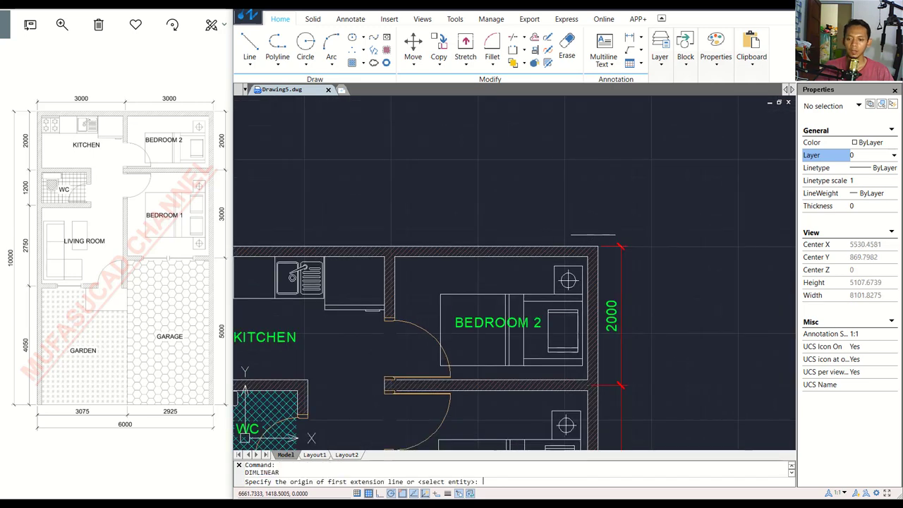
left_click(598, 246)
type("M")
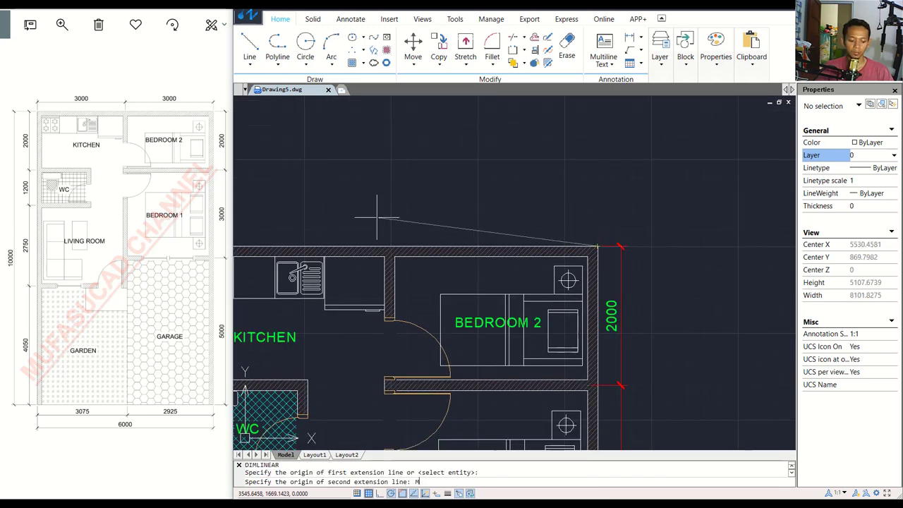
type("2P")
key("Return")
scroll(381, 234, "up", 5)
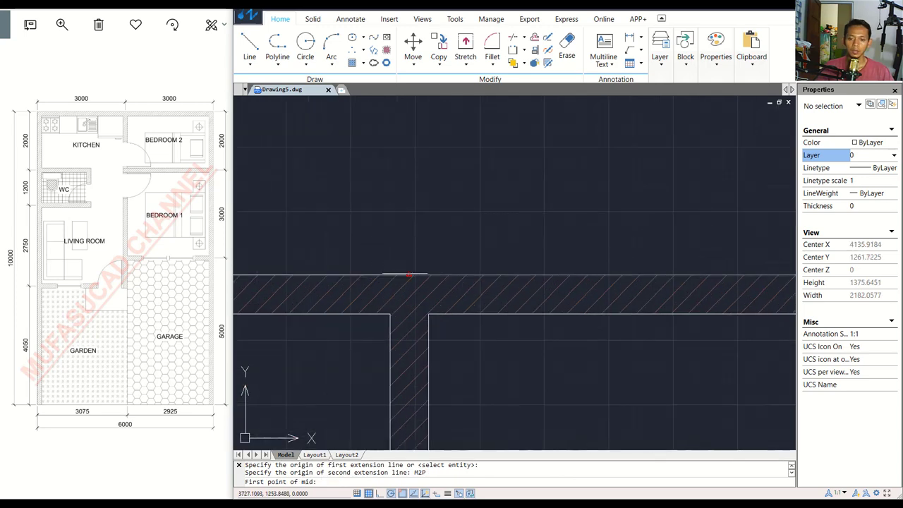
scroll(408, 274, "up", 2)
left_click(387, 317)
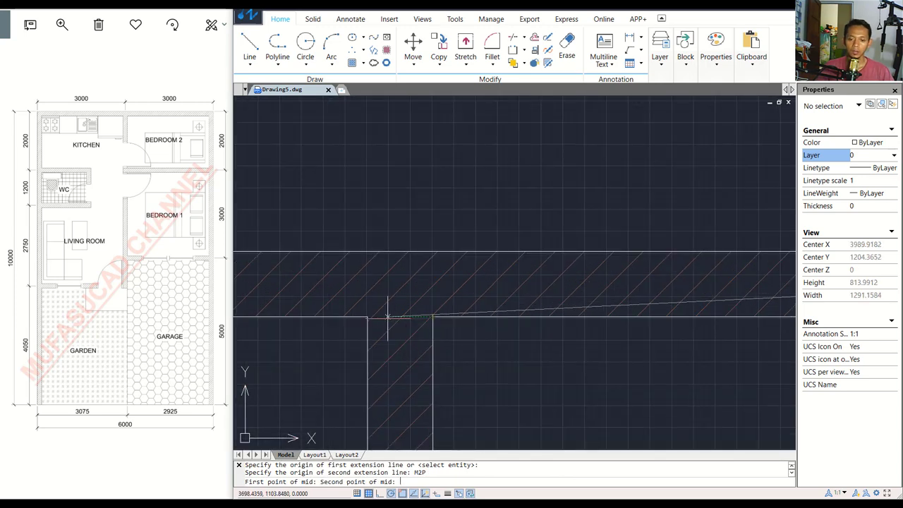
left_click(433, 317)
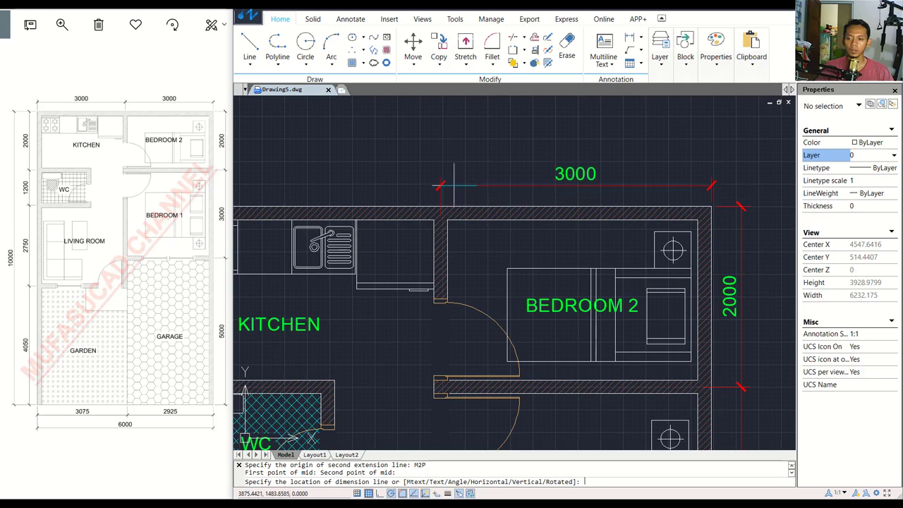
left_click(431, 184)
scroll(400, 216, "up", 3)
Step: Place a 3000 dimension above the kitchen along the top wall
key("Return")
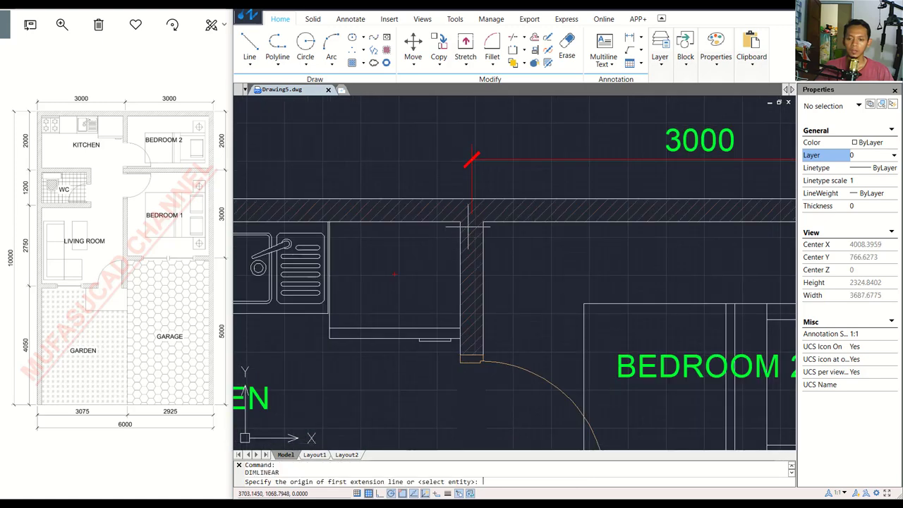
scroll(467, 226, "up", 5)
left_click(478, 211)
scroll(472, 222, "down", 3)
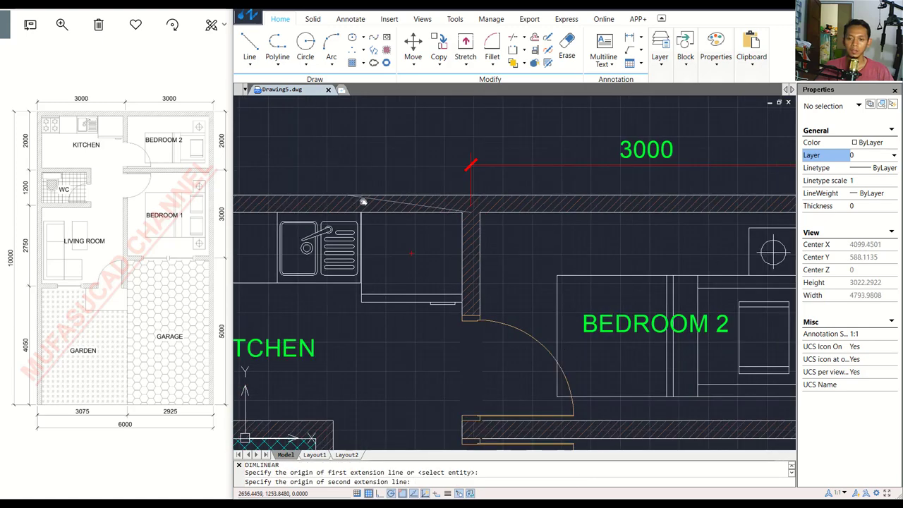
scroll(321, 235, "down", 3)
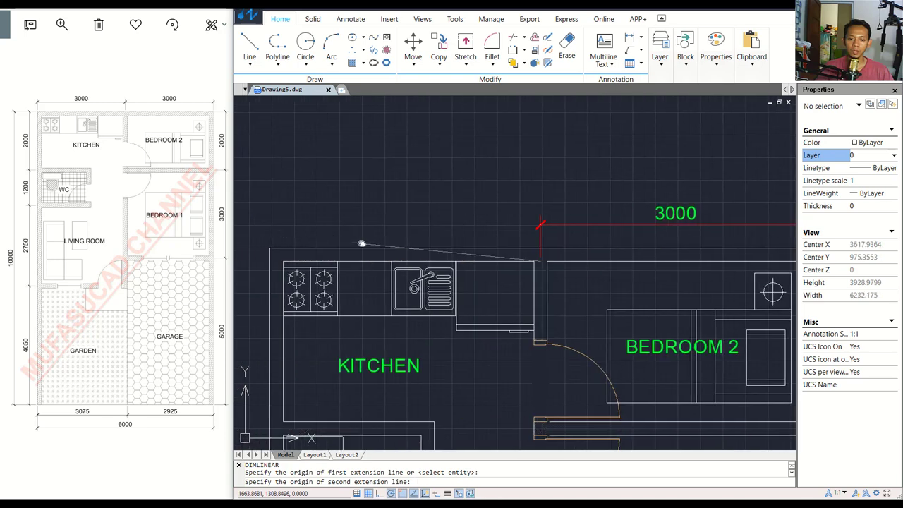
left_click(279, 247)
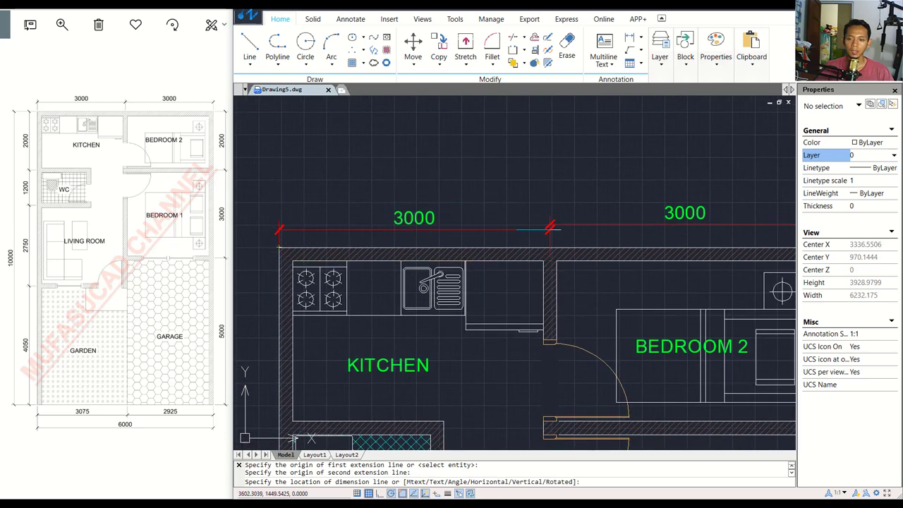
left_click(549, 224)
scroll(536, 212, "down", 5)
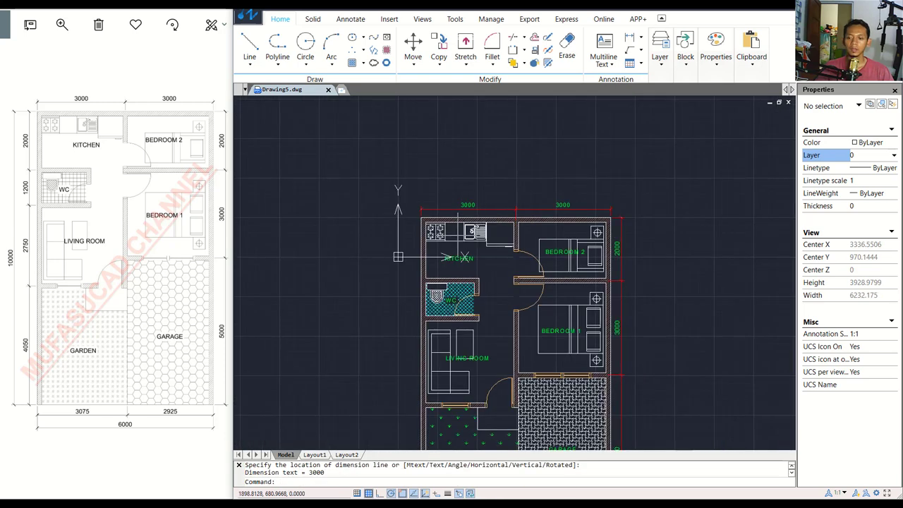
scroll(514, 194, "up", 2)
Step: Add left-side linear dimensions of 2000 beside the kitchen and 1200 beside the WC
scroll(515, 194, "down", 1)
scroll(472, 157, "up", 4)
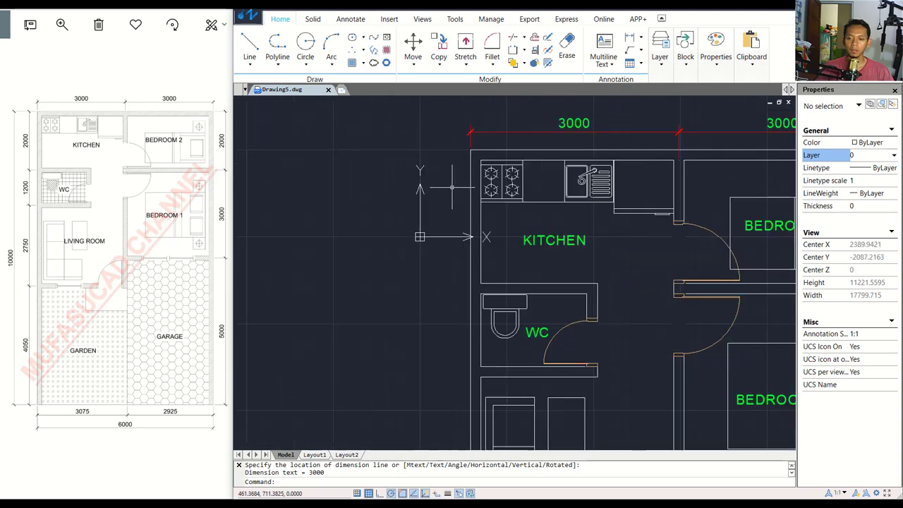
key("Return")
scroll(455, 162, "up", 3)
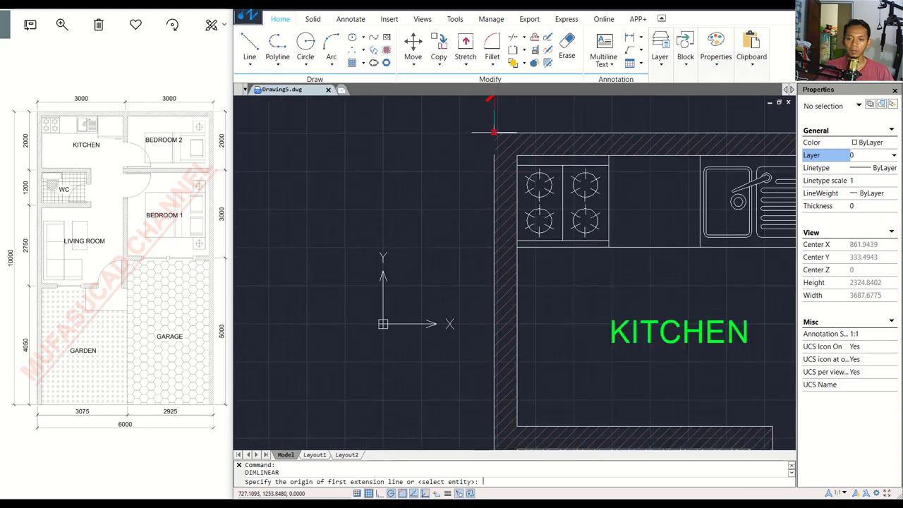
left_click(493, 132)
scroll(493, 132, "down", 3)
middle_click_drag(494, 283, 479, 194)
scroll(438, 187, "up", 4)
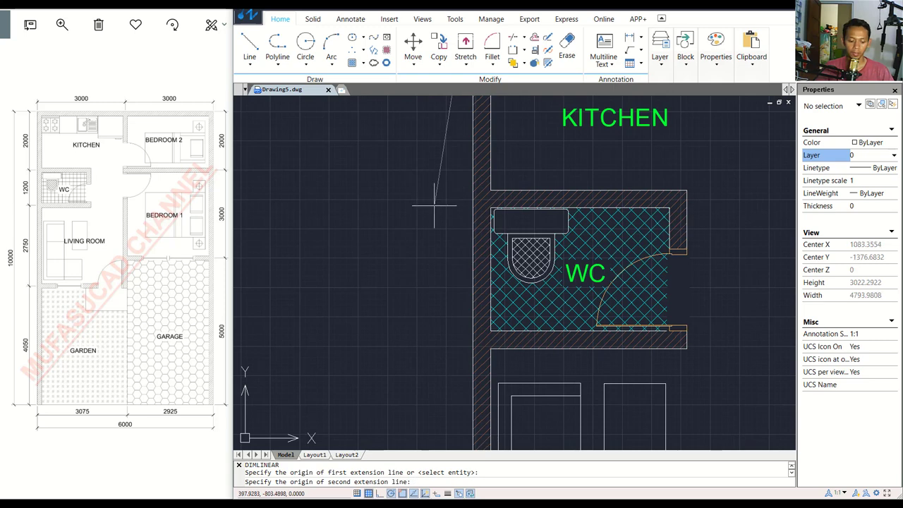
type("M2P")
key("Return")
scroll(502, 201, "up", 5)
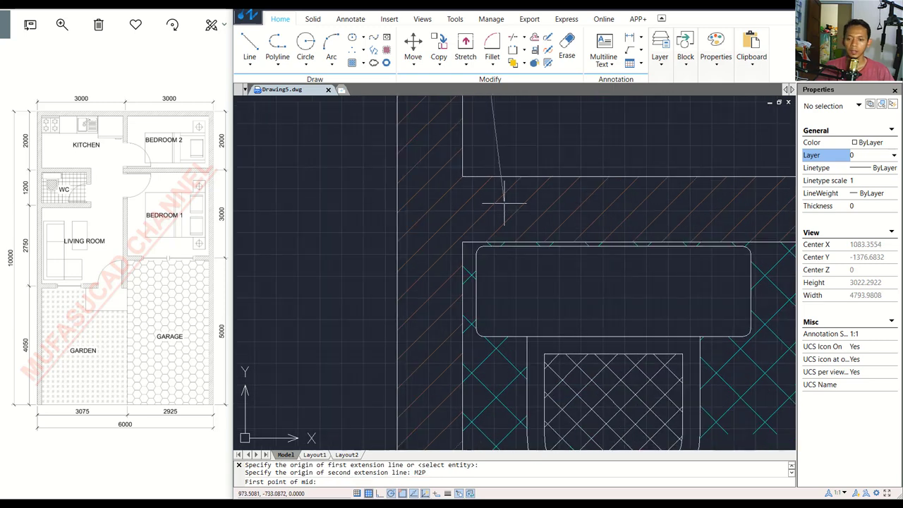
left_click(461, 176)
scroll(409, 212, "down", 3)
scroll(395, 219, "down", 3)
scroll(387, 228, "down", 2)
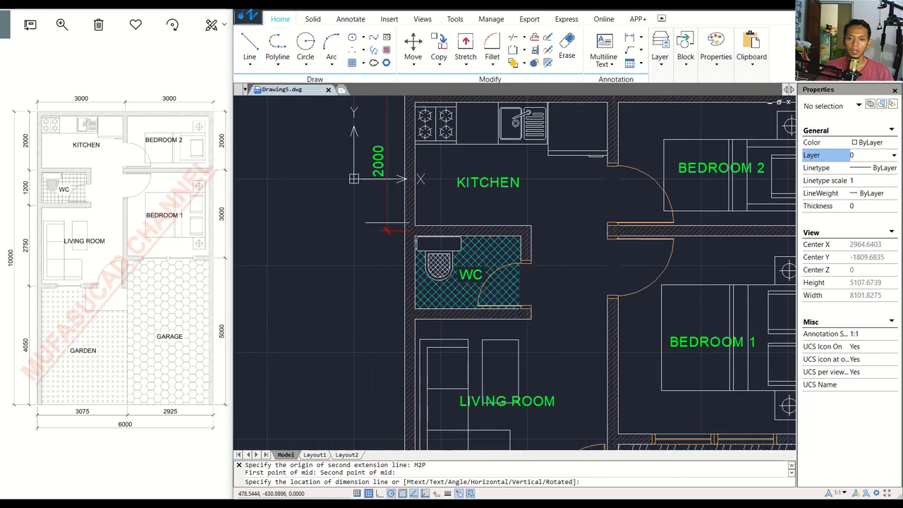
scroll(386, 229, "down", 3)
scroll(387, 231, "up", 1)
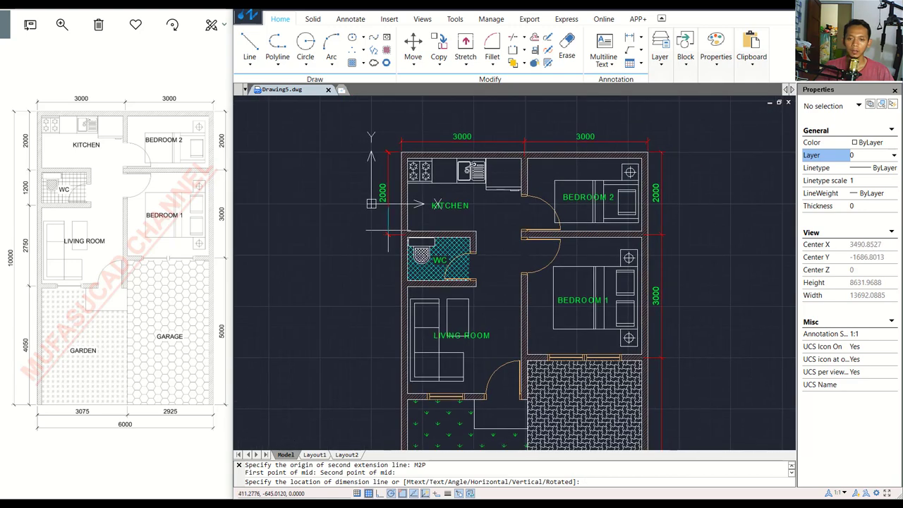
left_click(388, 230)
key("Return")
scroll(374, 205, "up", 3)
scroll(389, 177, "up", 3)
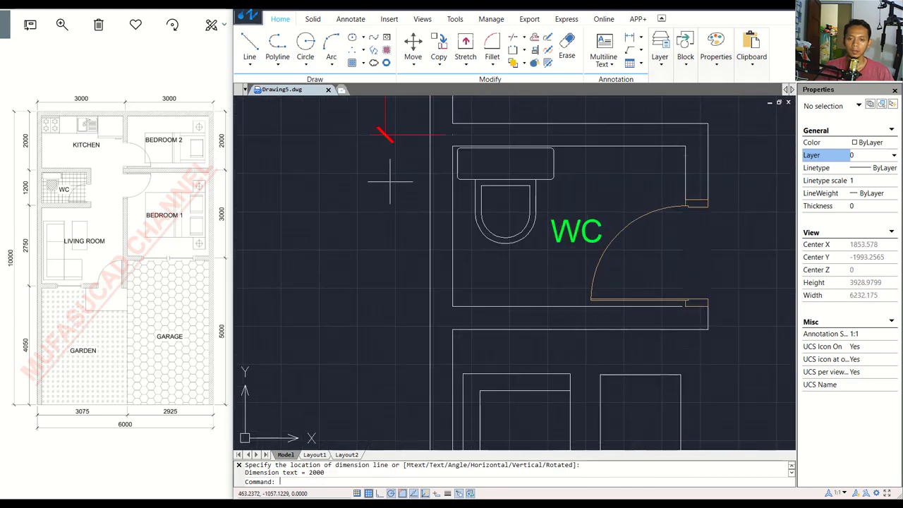
scroll(451, 133, "up", 2)
scroll(451, 133, "up", 5)
left_click(452, 133)
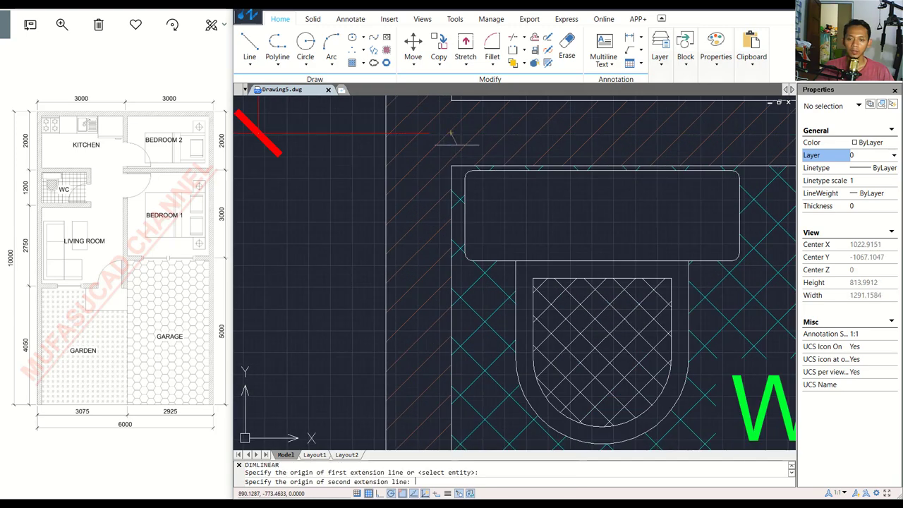
scroll(423, 148, "down", 7)
middle_click_drag(393, 299, 393, 180)
scroll(393, 180, "up", 1)
type("M2P")
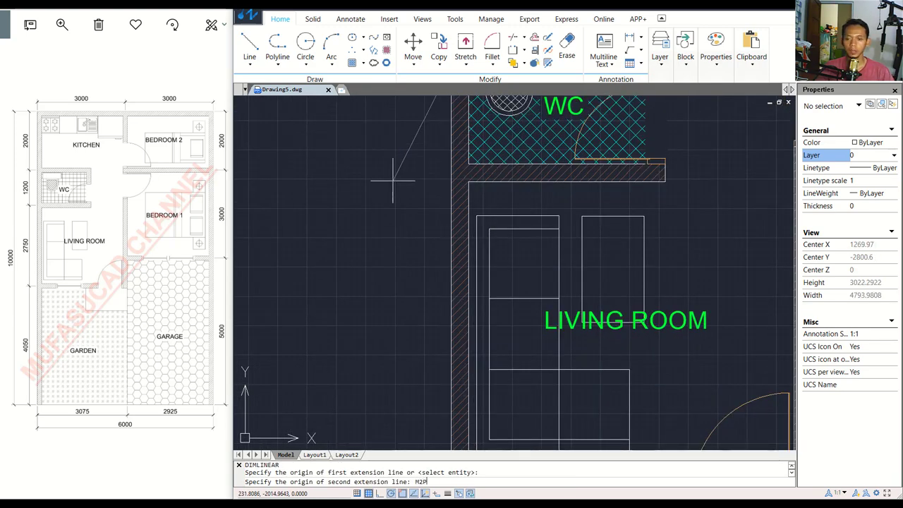
key("Return")
scroll(507, 153, "up", 1)
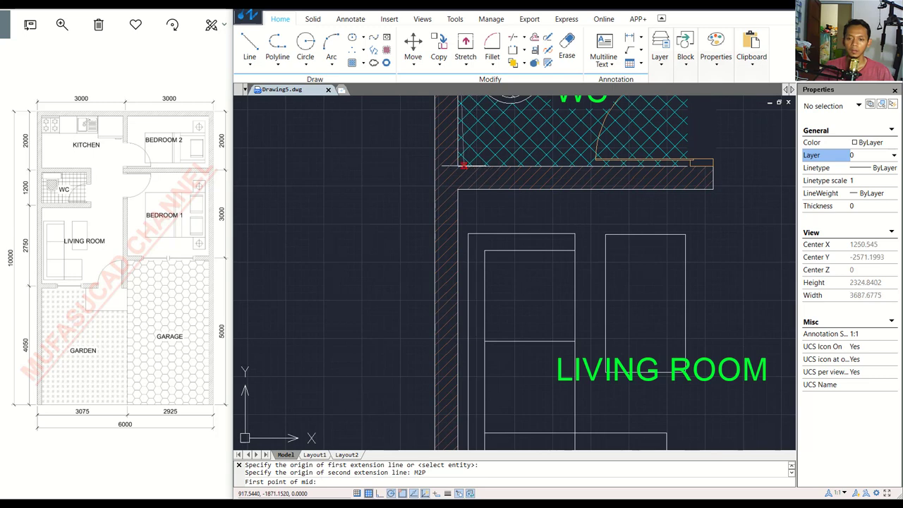
scroll(463, 165, "up", 5)
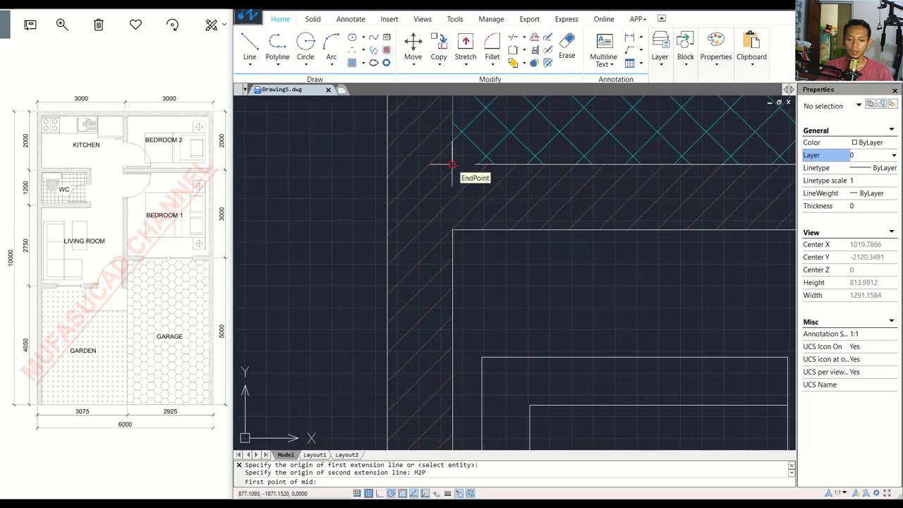
left_click(451, 164)
scroll(462, 240, "down", 1)
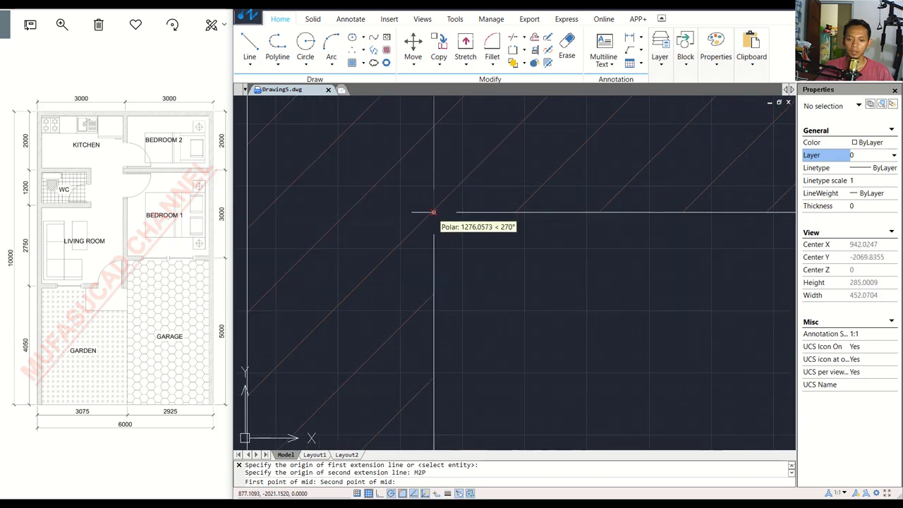
left_click(431, 209)
scroll(399, 208, "down", 1)
scroll(395, 197, "down", 10)
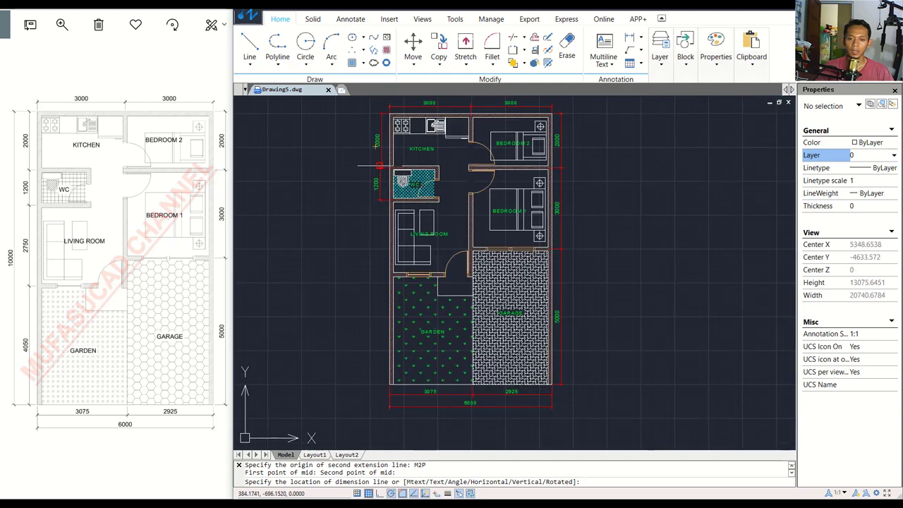
scroll(378, 164, "up", 10)
left_click(423, 173)
Step: Continue the chain with the 2750 living room and 4050 garden dimensions
scroll(454, 188, "down", 3)
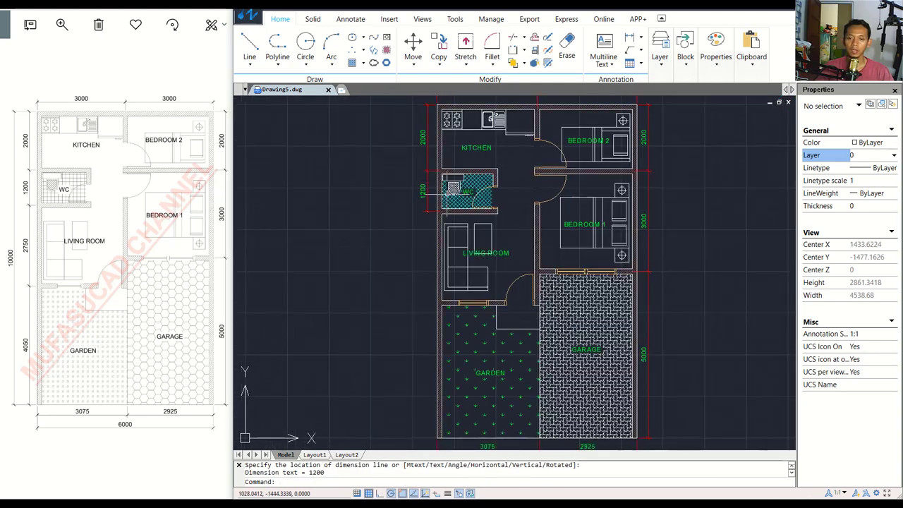
scroll(423, 194, "up", 2)
scroll(417, 192, "up", 2)
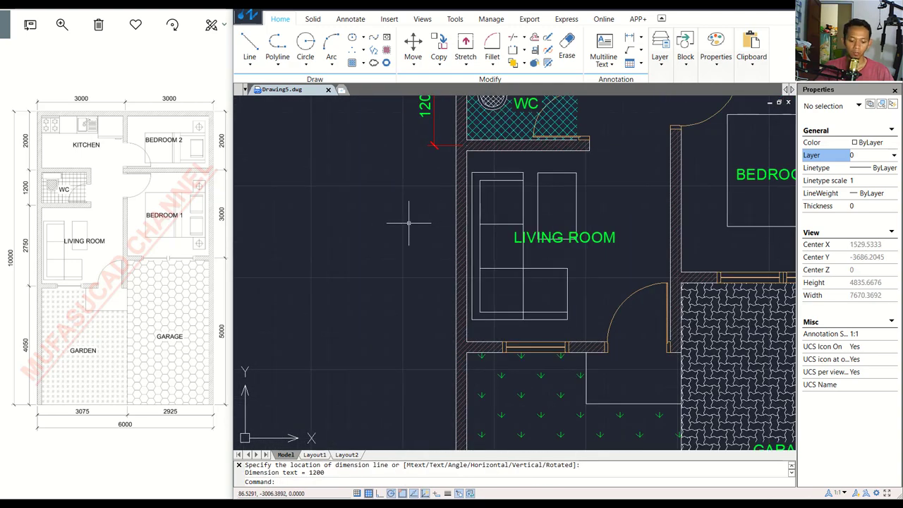
key("Return")
scroll(433, 145, "up", 3)
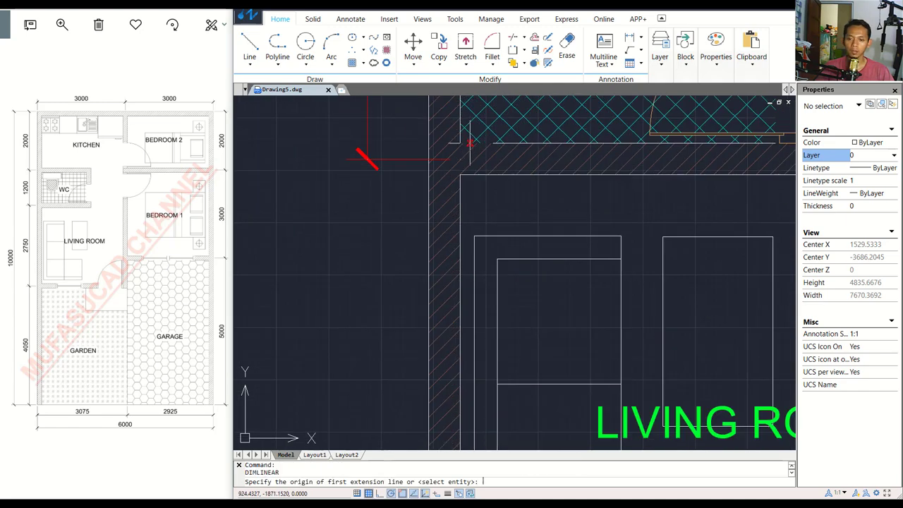
scroll(458, 145, "up", 3)
left_click(462, 176)
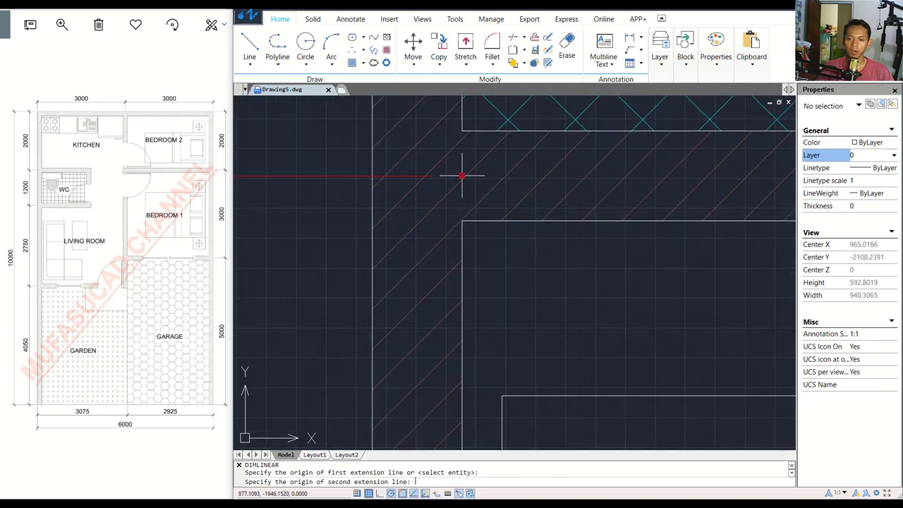
scroll(423, 185, "down", 3)
scroll(452, 187, "down", 3)
scroll(425, 276, "down", 3)
scroll(425, 276, "up", 5)
type("M2P")
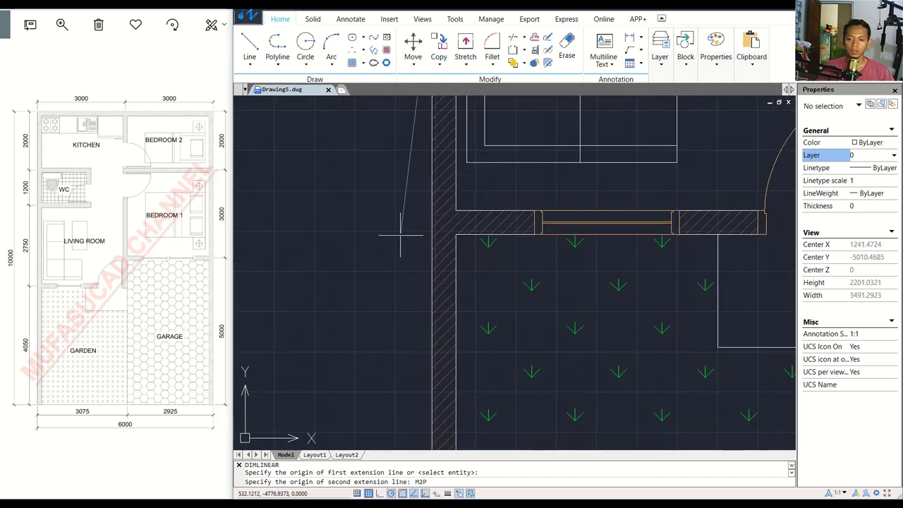
key("Return")
scroll(458, 240, "up", 5)
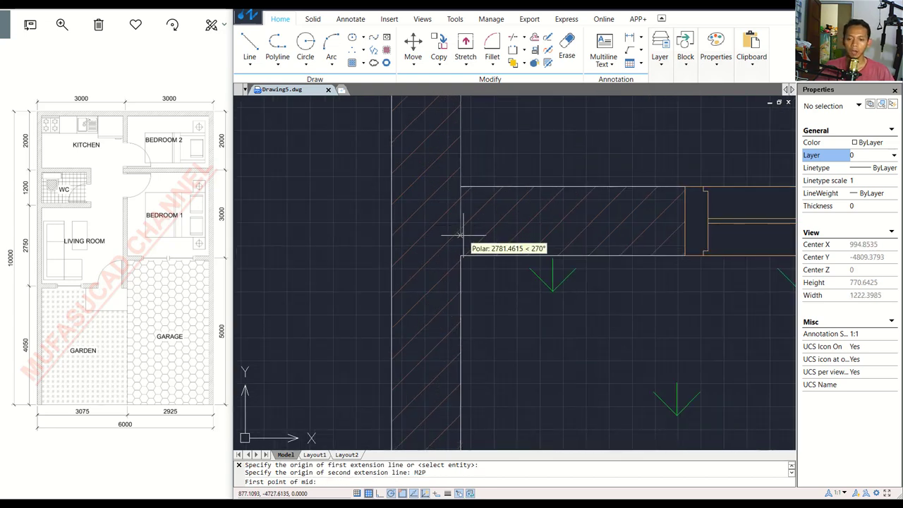
left_click(460, 256)
left_click(460, 187)
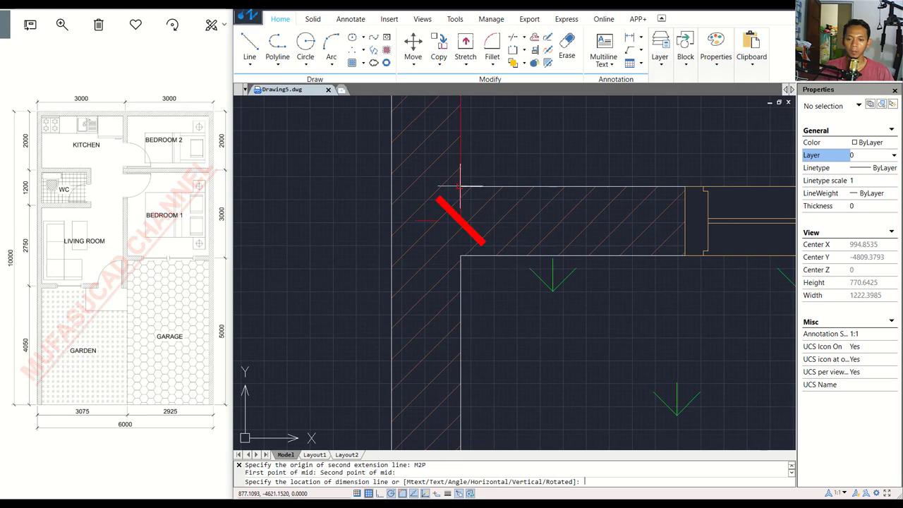
scroll(416, 201, "down", 3)
scroll(389, 167, "down", 3)
scroll(390, 167, "up", 2)
scroll(395, 167, "up", 2)
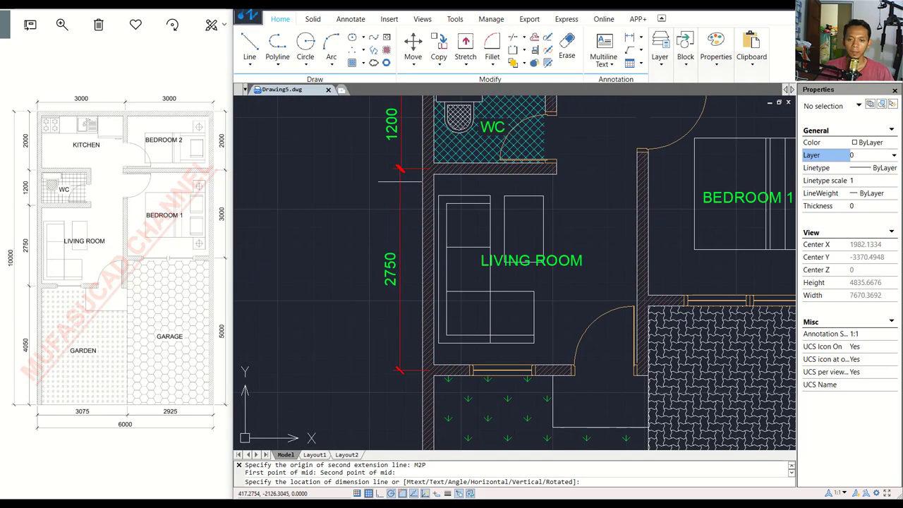
left_click(401, 168)
scroll(395, 177, "down", 2)
scroll(494, 339, "up", 1)
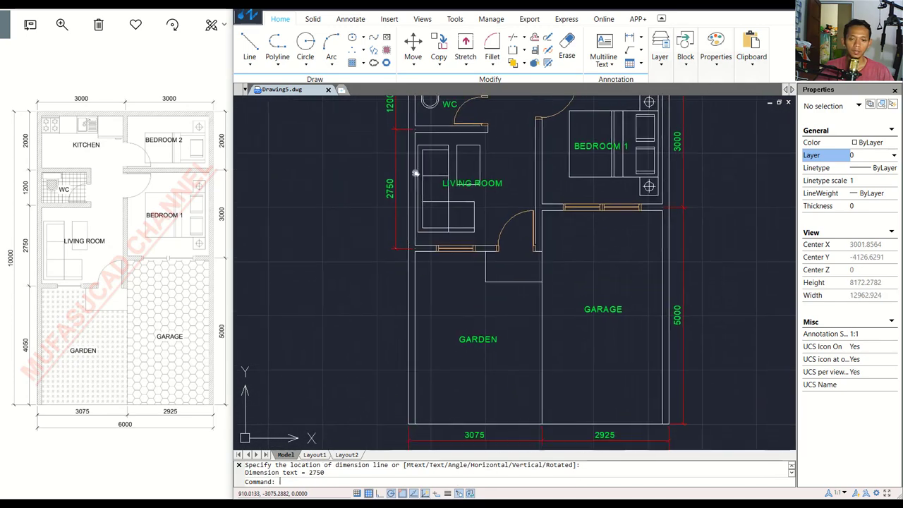
scroll(450, 381, "up", 3)
scroll(413, 227, "up", 3)
key("Return")
left_click(387, 225)
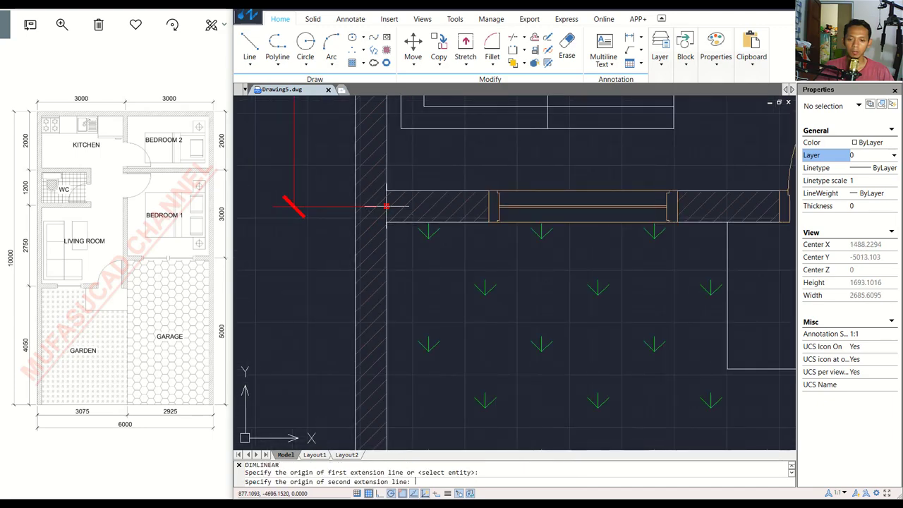
scroll(387, 224, "down", 2)
scroll(381, 141, "down", 2)
scroll(370, 258, "up", 3)
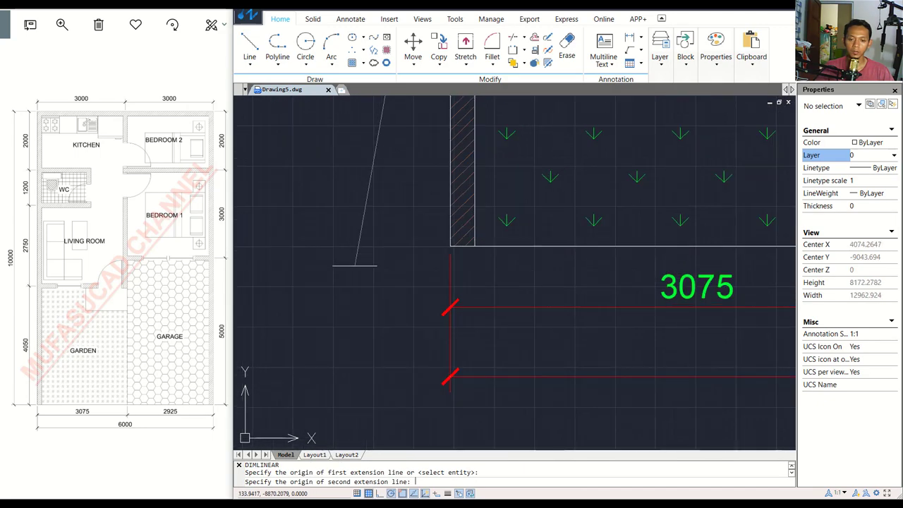
left_click(441, 247)
scroll(422, 189, "down", 3)
scroll(422, 190, "up", 2)
scroll(409, 233, "up", 2)
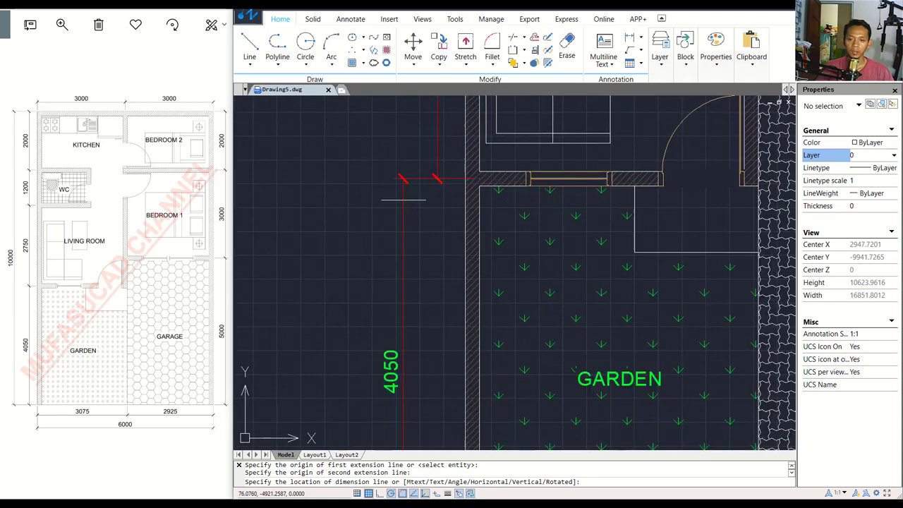
left_click(427, 173)
Step: Add an overall 10000 dimension from the bottom-left to the kitchen's top-left corner, outside the chain
scroll(427, 173, "down", 2)
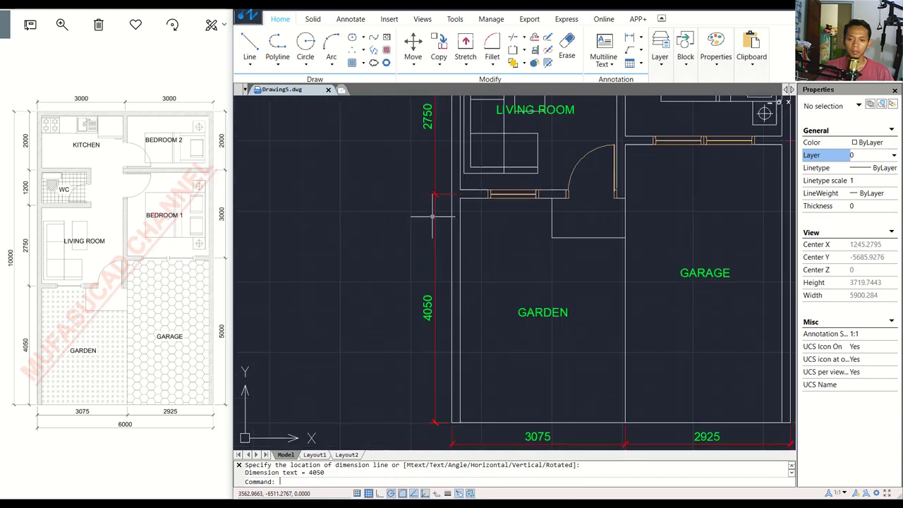
scroll(425, 211, "down", 2)
key("Return")
scroll(427, 271, "up", 3)
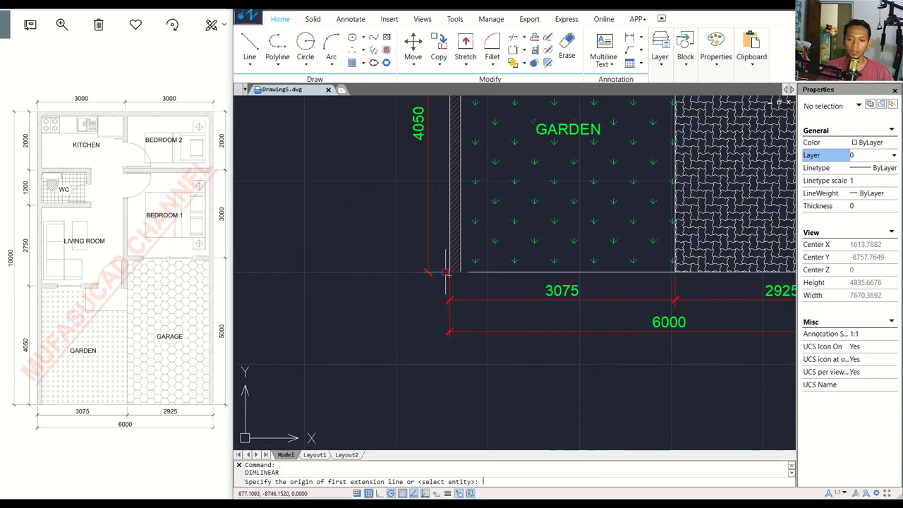
left_click(448, 271)
scroll(468, 202, "down", 3)
scroll(447, 201, "up", 1)
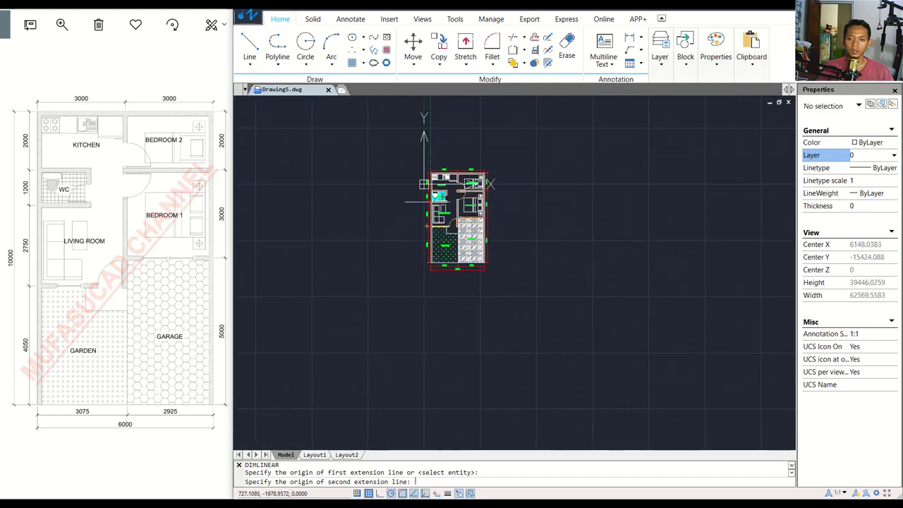
scroll(427, 185, "up", 4)
scroll(435, 119, "down", 4)
scroll(416, 192, "up", 4)
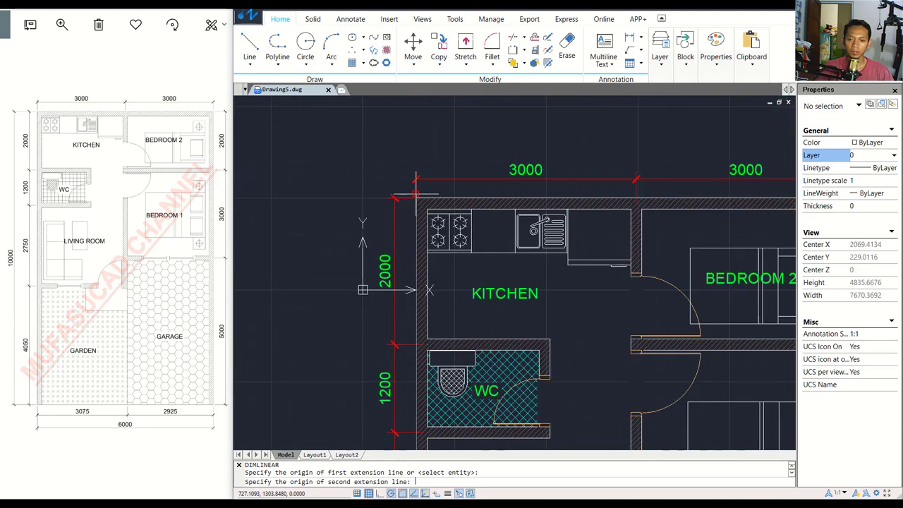
left_click(416, 198)
scroll(409, 204, "down", 2)
scroll(374, 215, "down", 2)
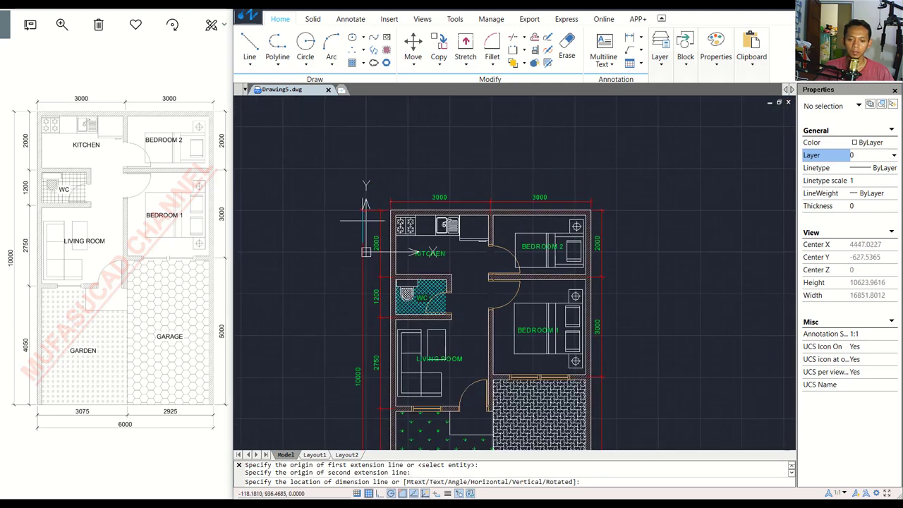
left_click(365, 220)
scroll(384, 402, "up", 3)
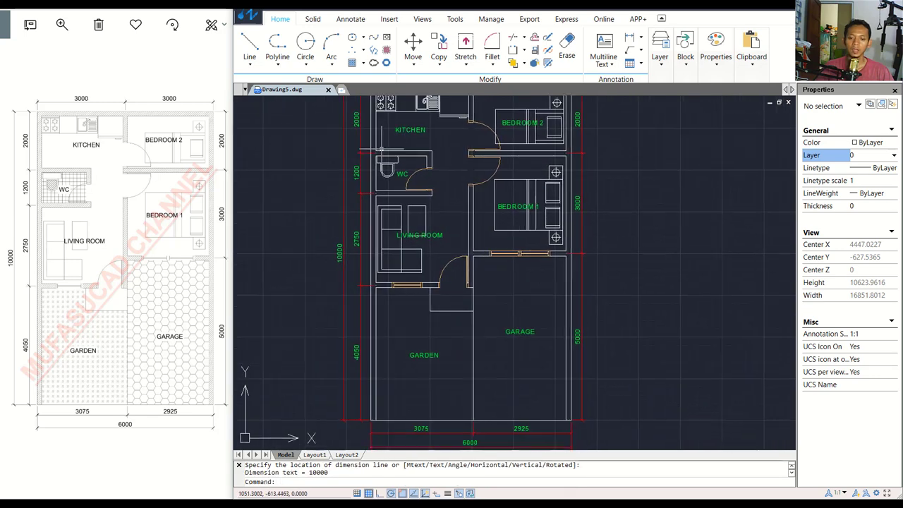
scroll(377, 331, "up", 3)
scroll(372, 267, "up", 3)
left_click(372, 267)
Step: Stretch the 10000 dimension's extension point to the wall's outer face
left_click(378, 262)
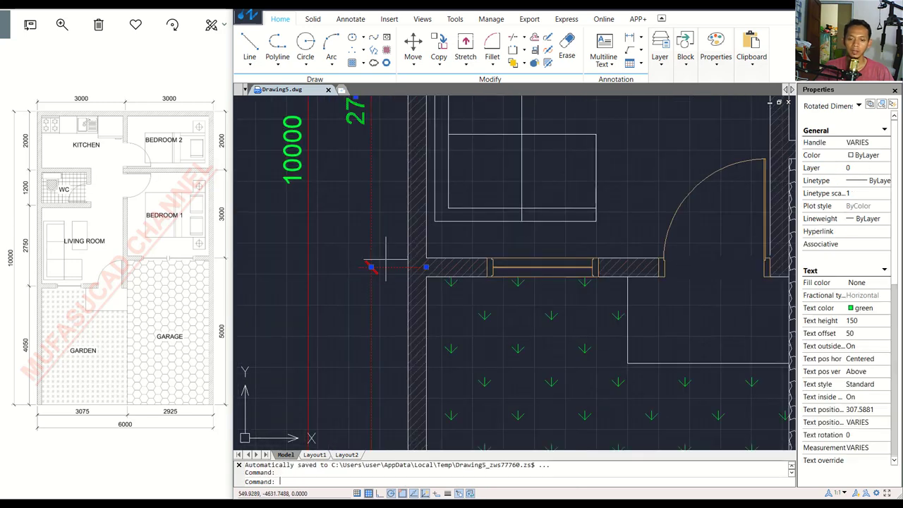
scroll(399, 271, "up", 3)
left_click(482, 277)
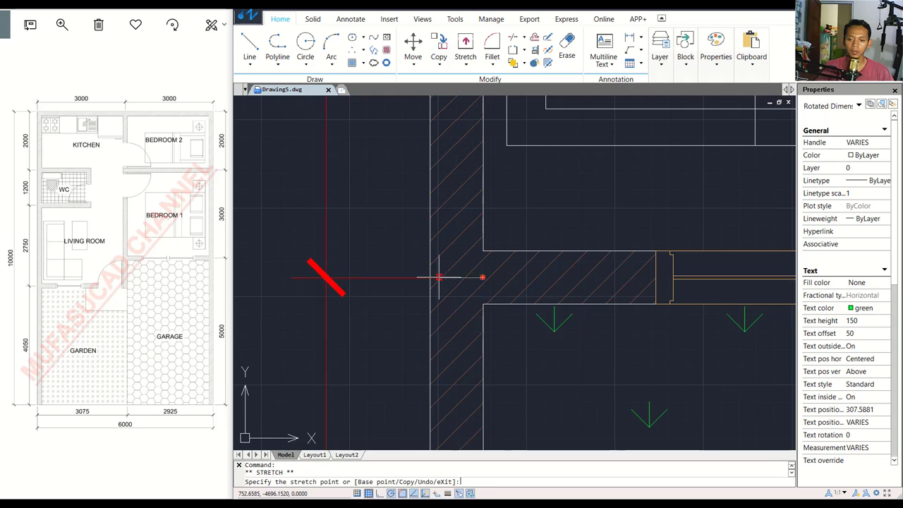
left_click(431, 275)
scroll(443, 296, "down", 3)
key("Escape")
scroll(442, 301, "down", 2)
scroll(423, 226, "up", 3)
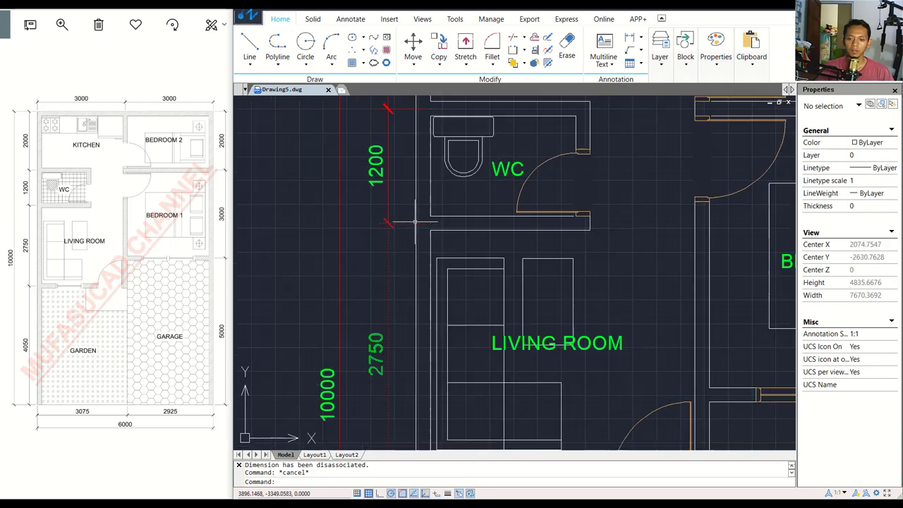
scroll(403, 201, "up", 3)
Step: Move the extension point of the dimension beside the WC to the outer wall face
left_click(364, 223)
left_click(368, 224)
left_click(369, 223)
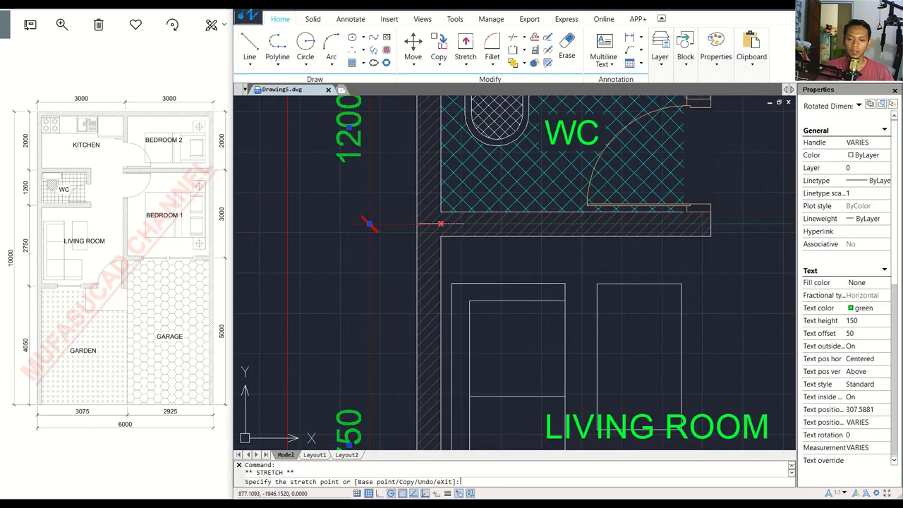
scroll(405, 315, "down", 3)
scroll(395, 240, "up", 3)
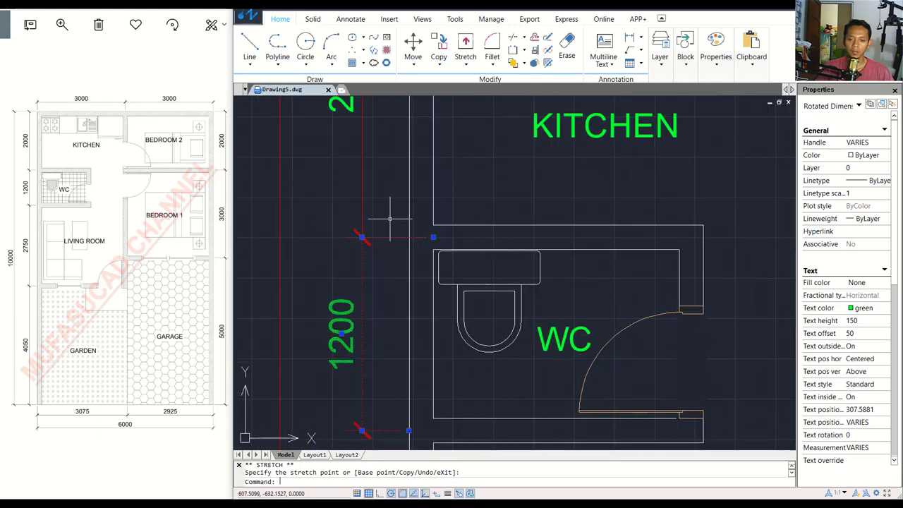
left_click(373, 259)
left_click(432, 238)
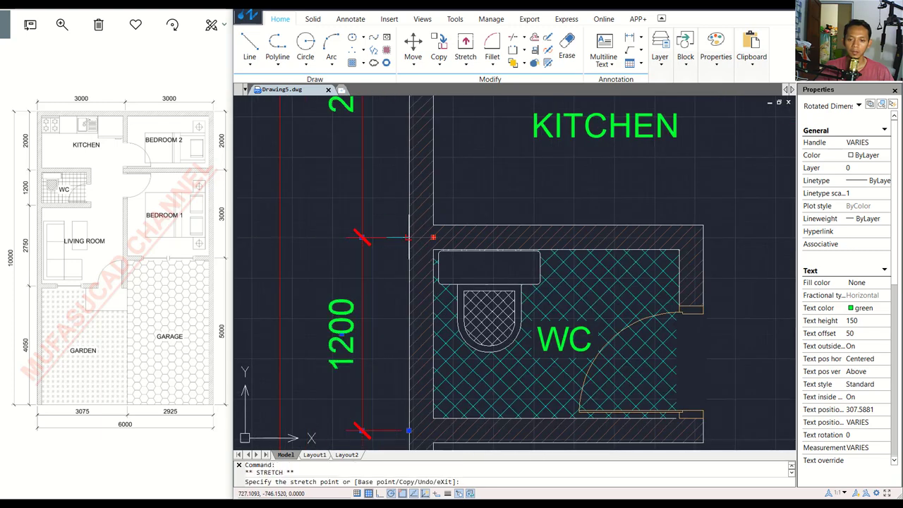
left_click(411, 237)
scroll(445, 242, "down", 5)
scroll(419, 211, "up", 4)
scroll(418, 212, "up", 3)
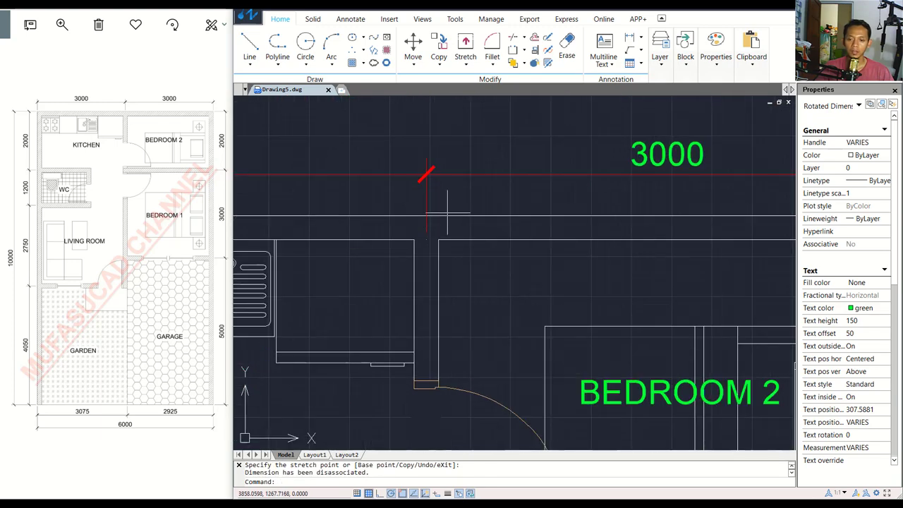
Step: Shorten the top 3000 dimension's extension line to the top wall's outer face
left_click(446, 201)
left_click(395, 144)
left_click(426, 240)
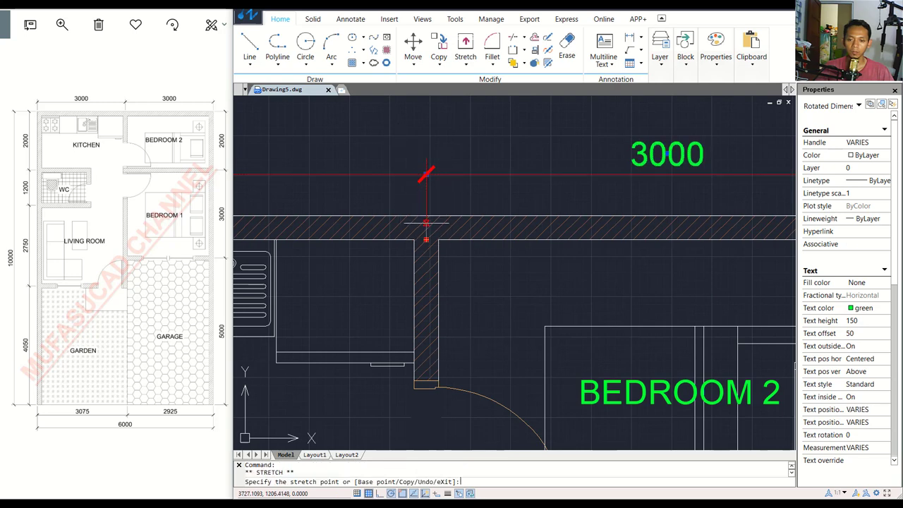
left_click(426, 214)
scroll(426, 215, "down", 5)
scroll(461, 184, "up", 2)
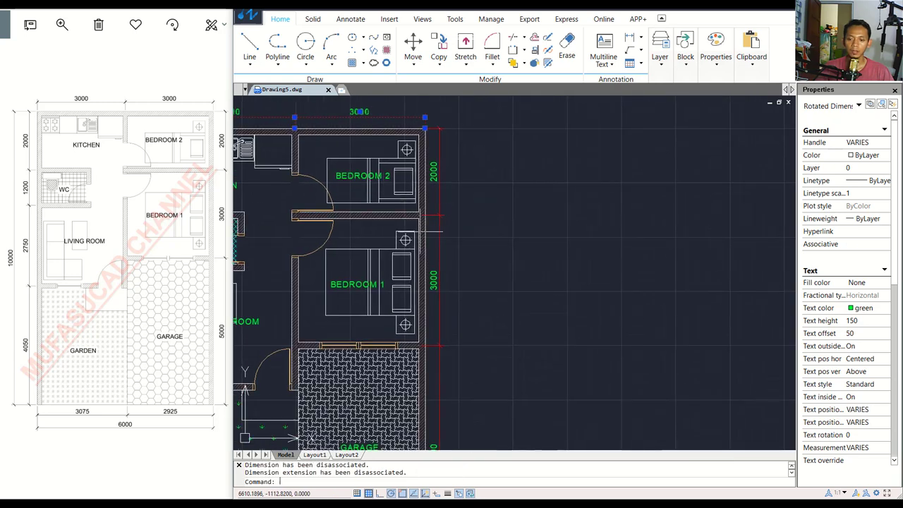
scroll(461, 184, "up", 2)
scroll(447, 204, "up", 4)
scroll(367, 181, "up", 1)
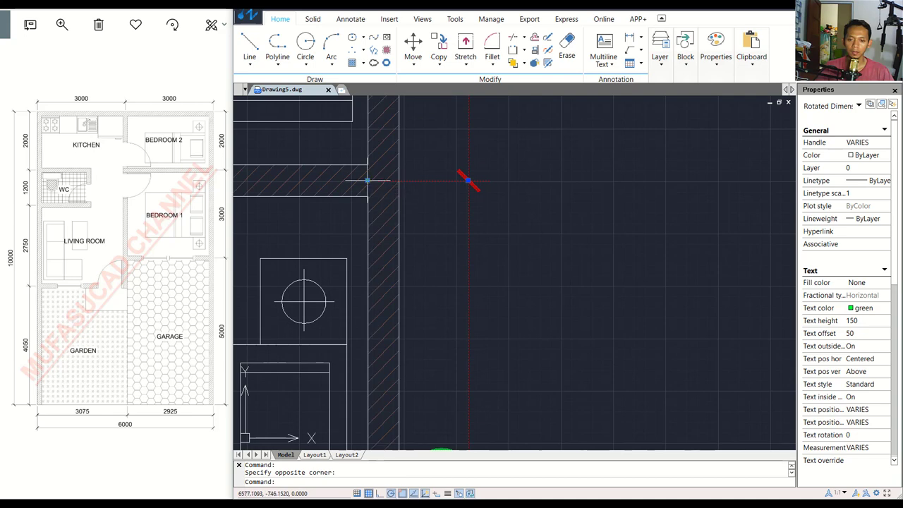
Step: Align the right-side dimensions' extension points, including 5000, to the outer wall face
left_click(367, 181)
left_click(366, 181)
scroll(366, 181, "down", 4)
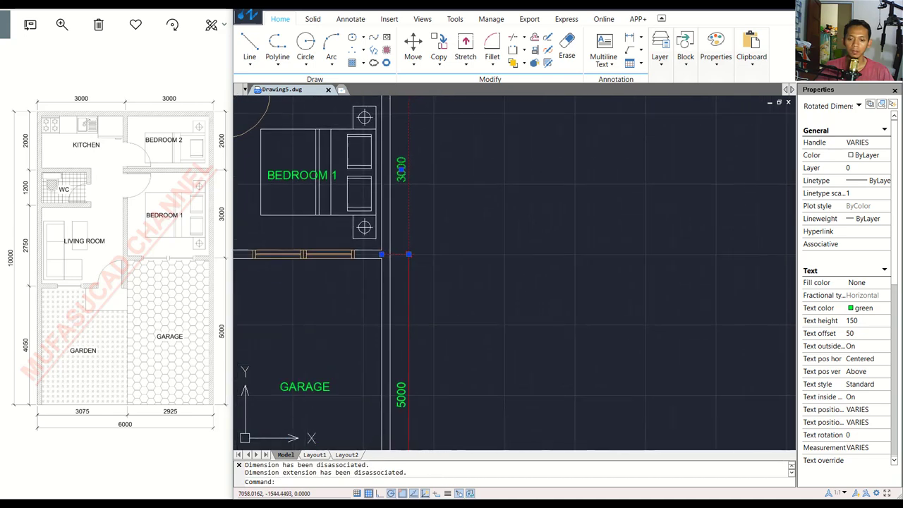
scroll(381, 253, "up", 4)
left_click(424, 251)
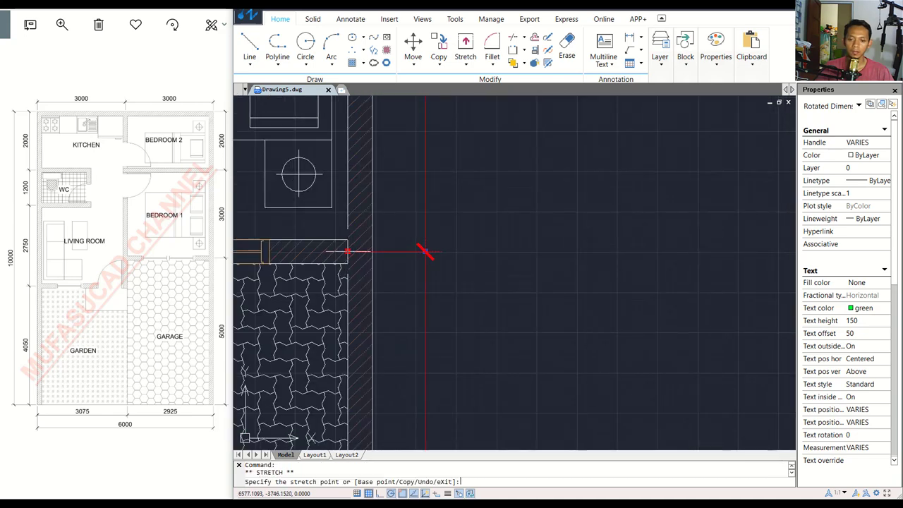
key("Escape")
scroll(454, 222, "down", 3)
scroll(460, 238, "up", 2)
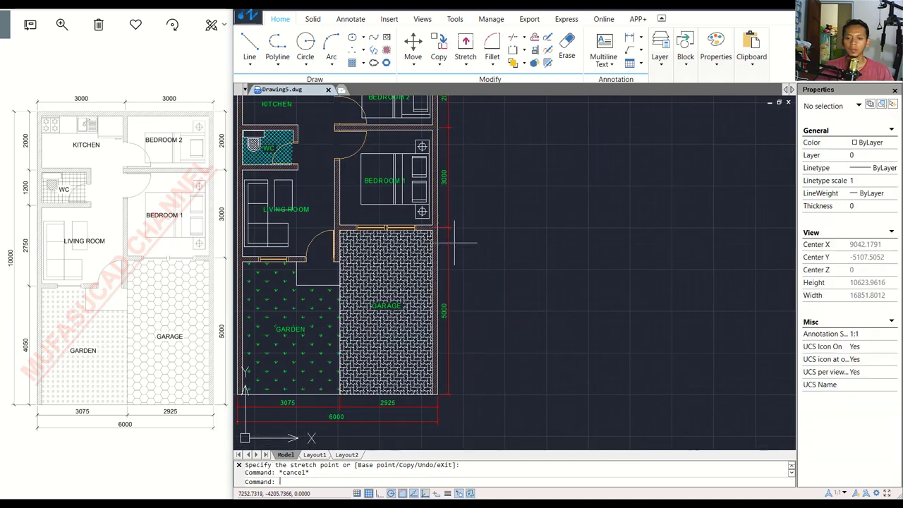
scroll(451, 225, "up", 2)
scroll(451, 224, "up", 3)
left_click(484, 211)
left_click(414, 216)
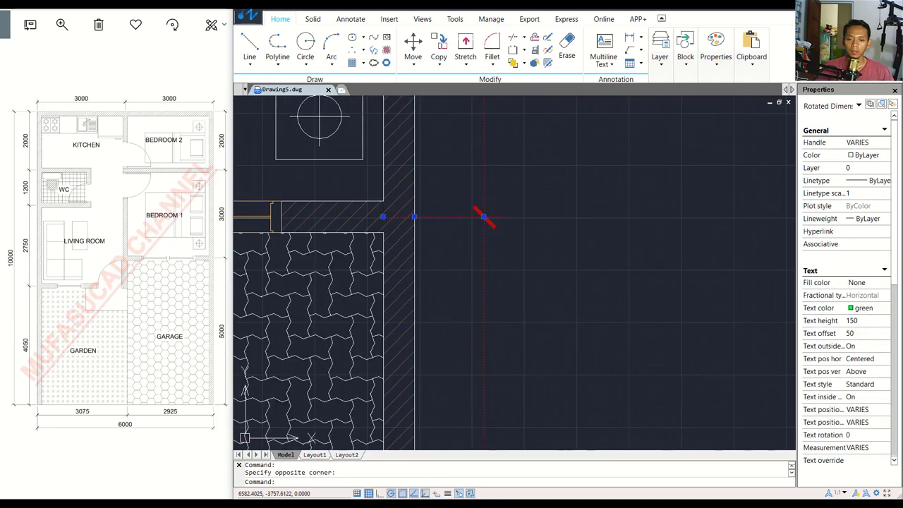
left_click(484, 216)
scroll(483, 217, "down", 2)
key("Escape")
scroll(484, 216, "down", 2)
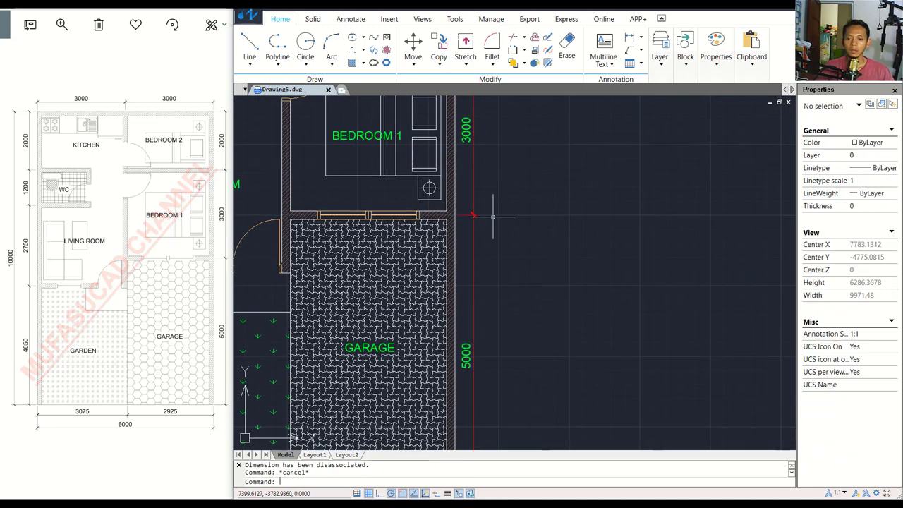
scroll(483, 216, "down", 2)
middle_click_drag(416, 157, 474, 203)
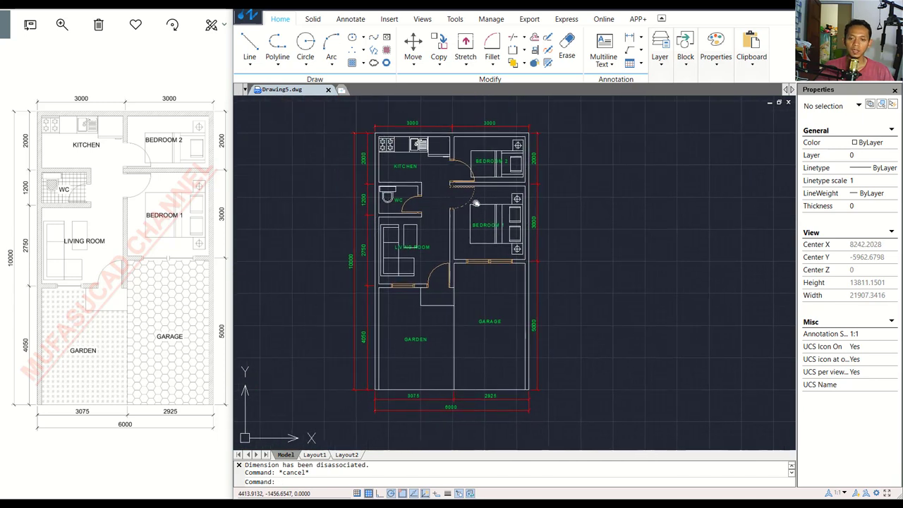